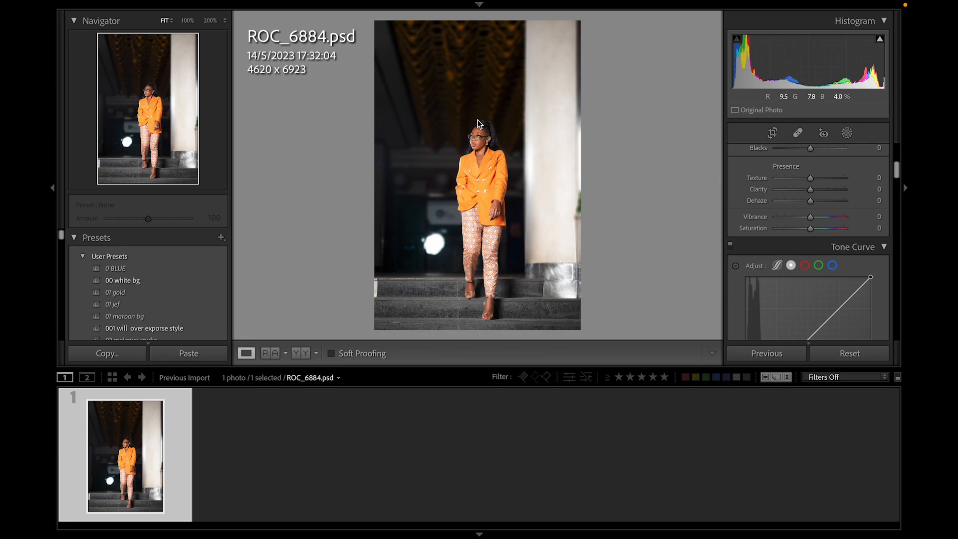
# Inspect the photo at full view and at 100% on the face, and look through the develop adjustments down to the sharpening settings.
pyautogui.moveTo(480, 133); pyautogui.dragTo(499, 274)
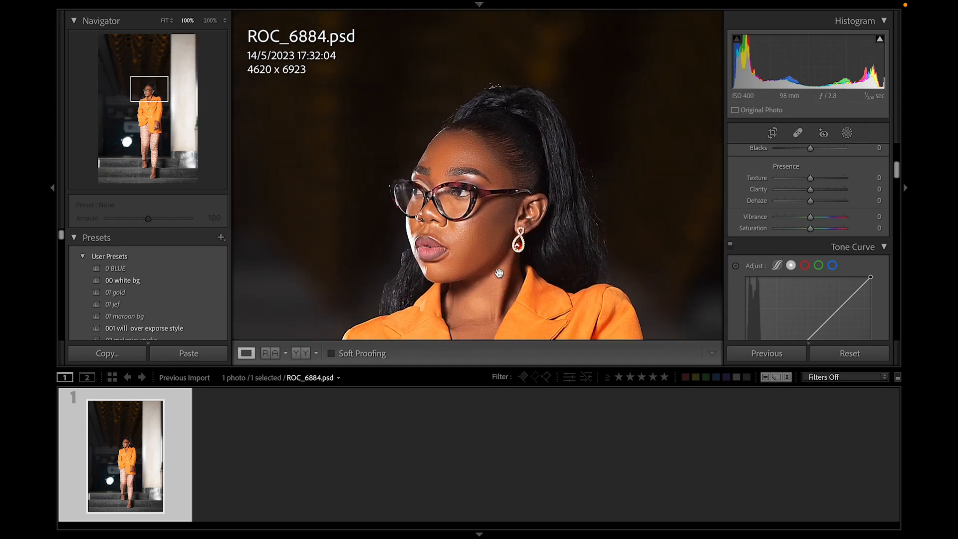
pyautogui.scroll(-1, 812, 193)
pyautogui.scroll(-12, 813, 214)
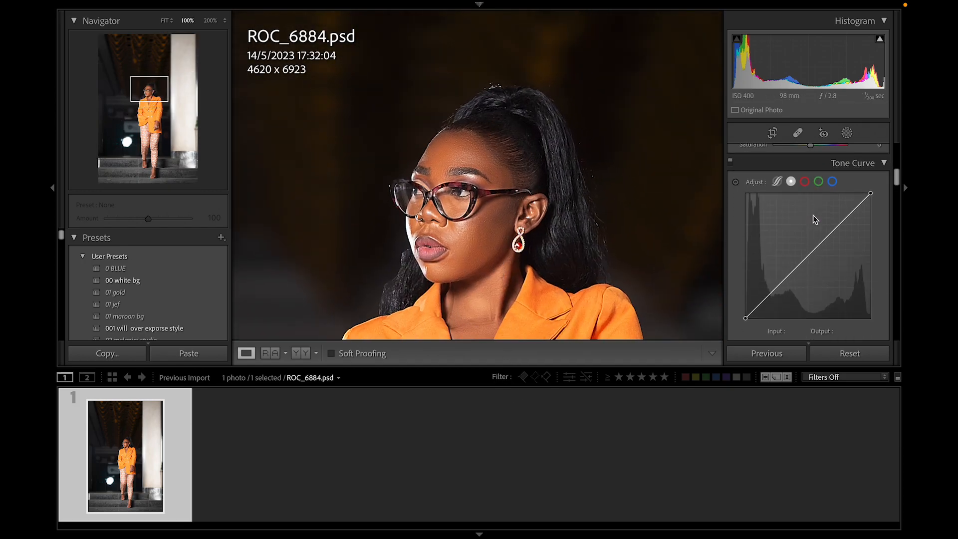
pyautogui.scroll(-4, 813, 215)
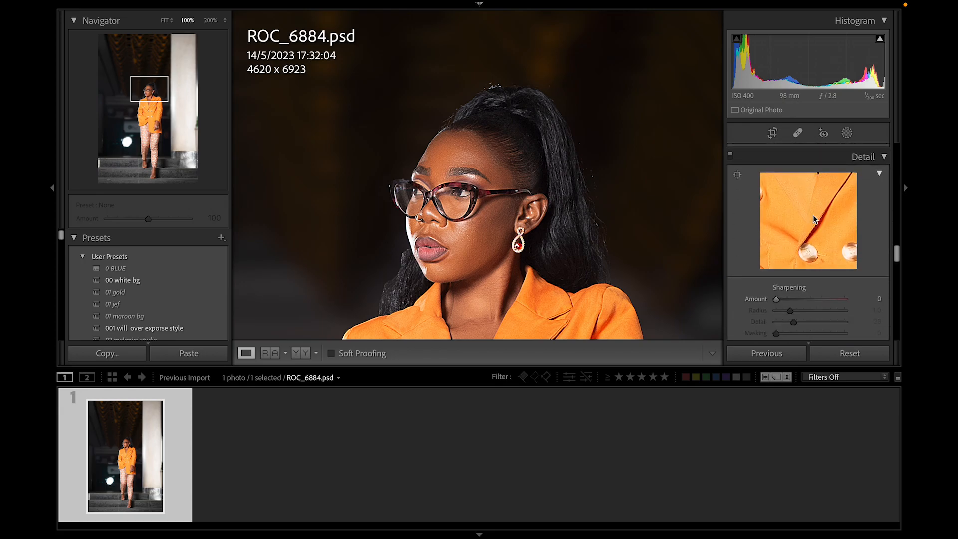
pyautogui.scroll(7, 813, 220)
pyautogui.scroll(3, 813, 220)
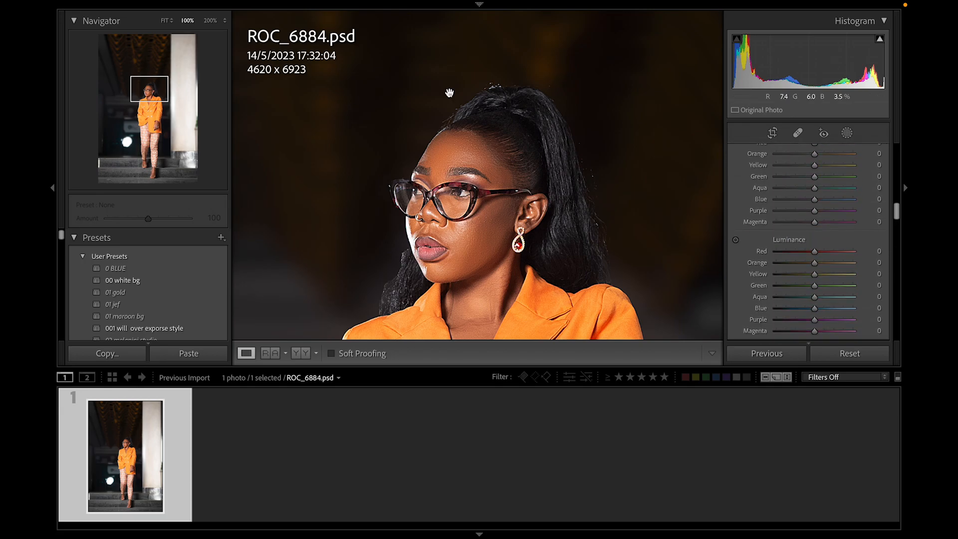
pyautogui.moveTo(440, 233); pyautogui.dragTo(354, 129)
pyautogui.click(354, 129)
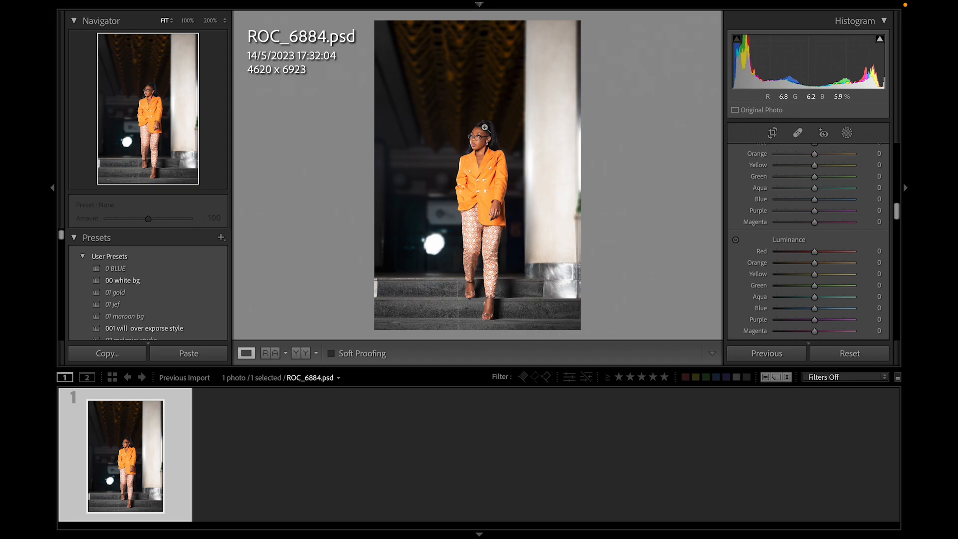
pyautogui.click(483, 127)
pyautogui.click(498, 139)
pyautogui.scroll(15, 845, 274)
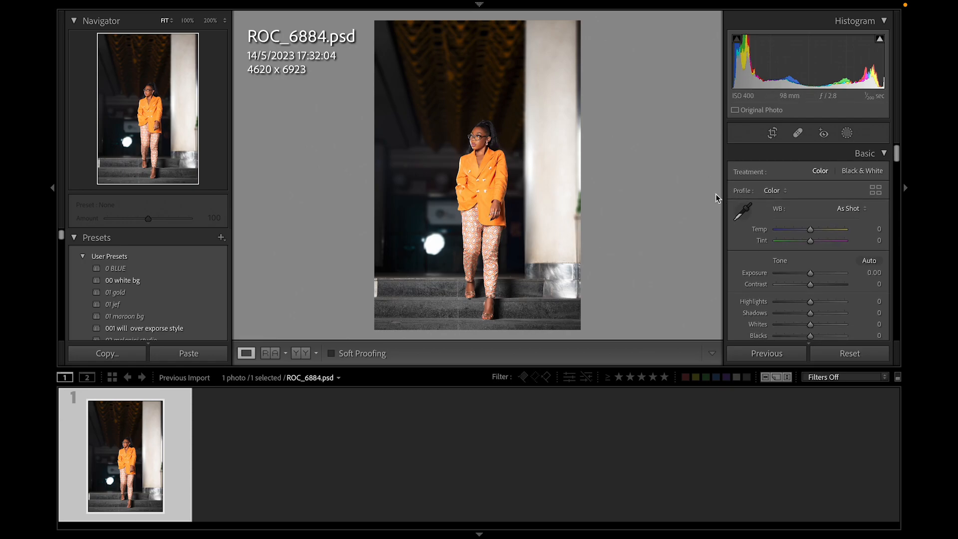
pyautogui.scroll(-2, 805, 273)
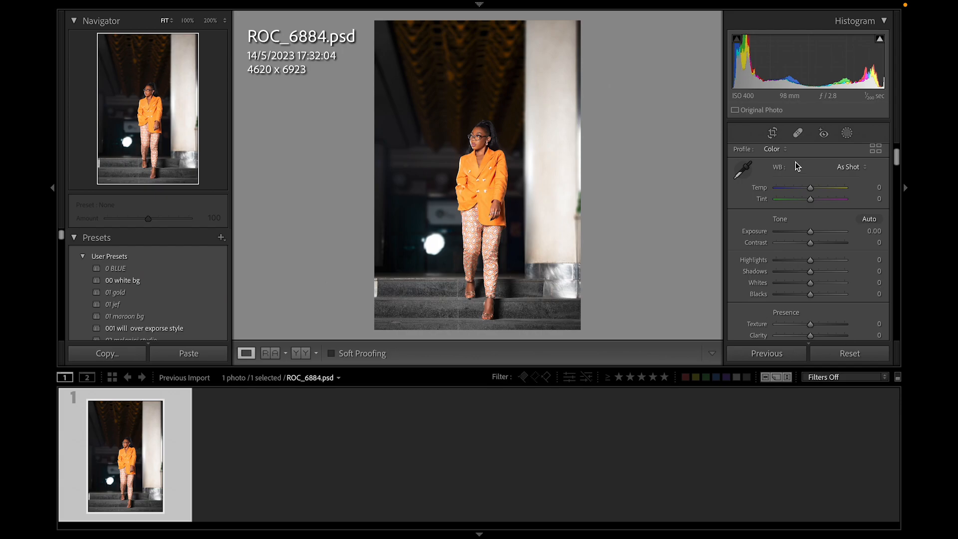
# Try the white balance temperature at +11, −4 and −37 while viewing the face at 100%.
pyautogui.click(492, 129)
pyautogui.moveTo(492, 128); pyautogui.dragTo(432, 196)
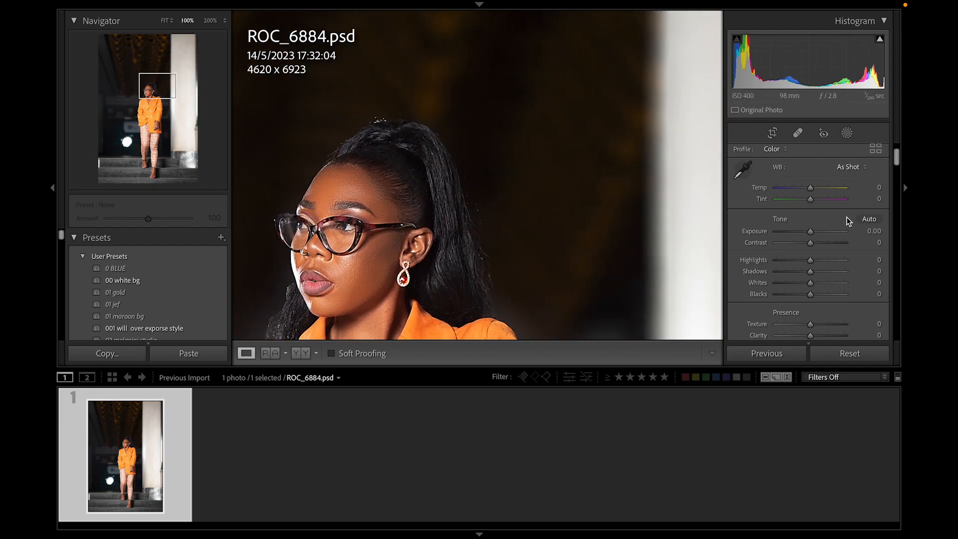
pyautogui.moveTo(804, 186)
pyautogui.mouseDown()
pyautogui.moveTo(795, 186)
pyautogui.moveTo(811, 191)
pyautogui.mouseUp()
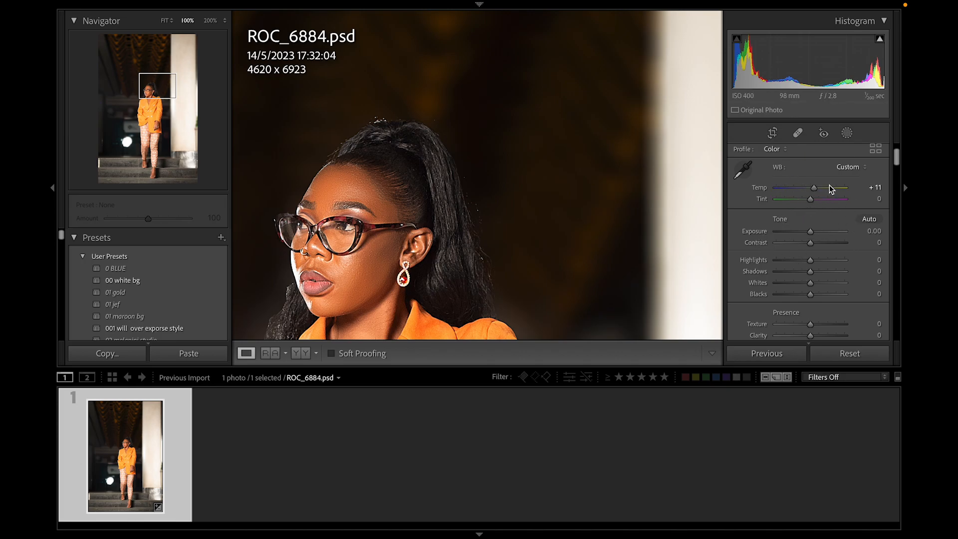
pyautogui.moveTo(815, 190)
pyautogui.mouseDown()
pyautogui.moveTo(795, 188)
pyautogui.moveTo(809, 188)
pyautogui.mouseUp()
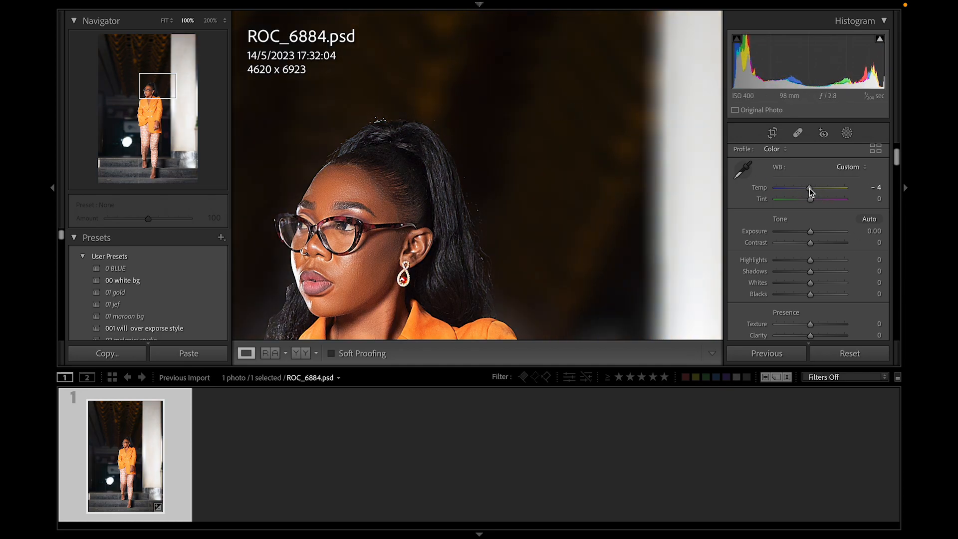
pyautogui.moveTo(809, 187)
pyautogui.mouseDown()
pyautogui.moveTo(821, 189)
pyautogui.moveTo(797, 193)
pyautogui.mouseUp()
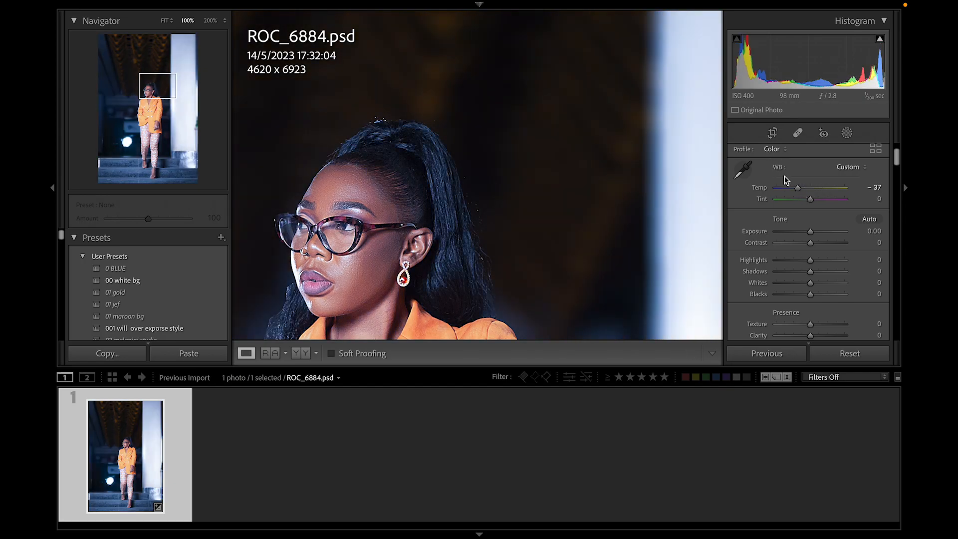
pyautogui.moveTo(798, 187); pyautogui.dragTo(821, 192)
pyautogui.doubleClick(821, 192)
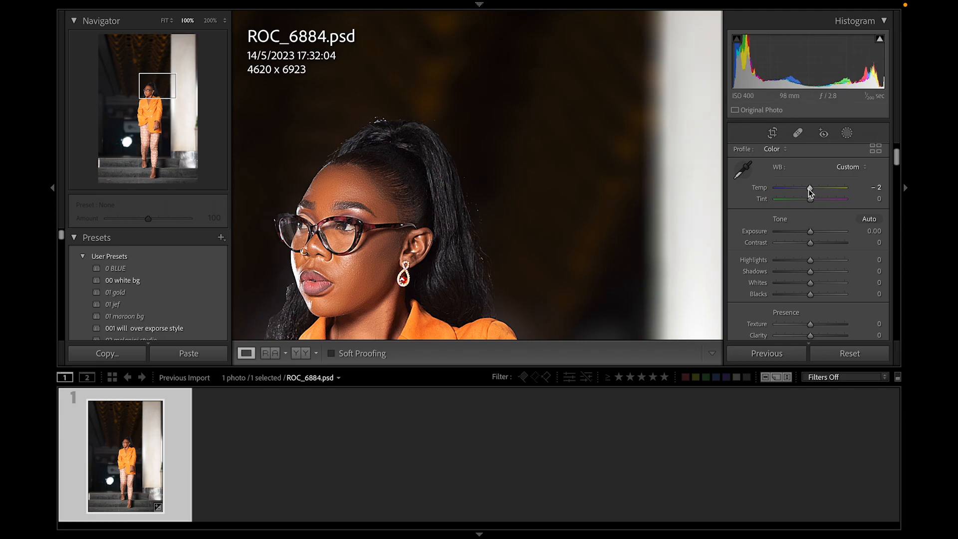
# Cool the white balance temperature to −11, checking the effect on both the face and the whole photo.
pyautogui.moveTo(809, 189); pyautogui.dragTo(808, 192)
pyautogui.moveTo(808, 192); pyautogui.dragTo(803, 193)
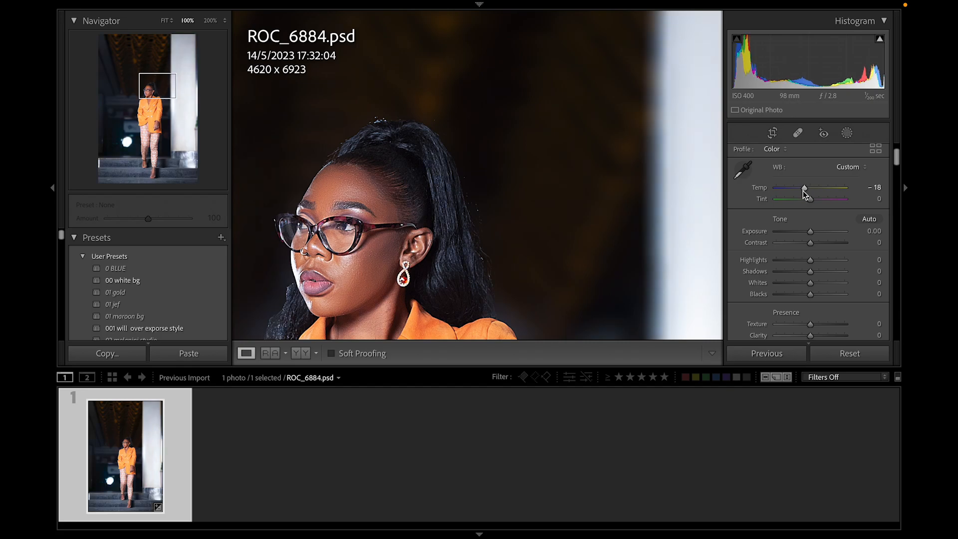
pyautogui.moveTo(803, 190); pyautogui.dragTo(805, 192)
pyautogui.click(430, 194)
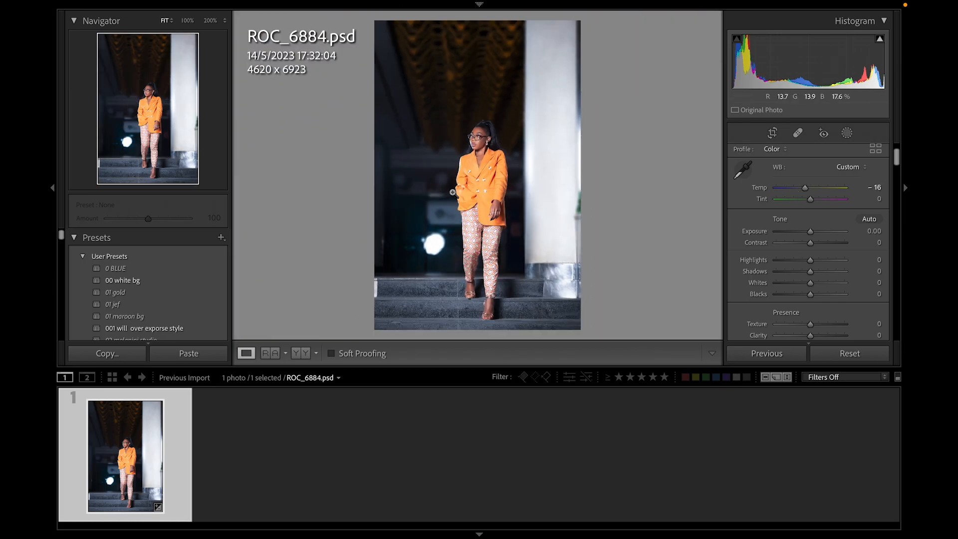
pyautogui.click(499, 148)
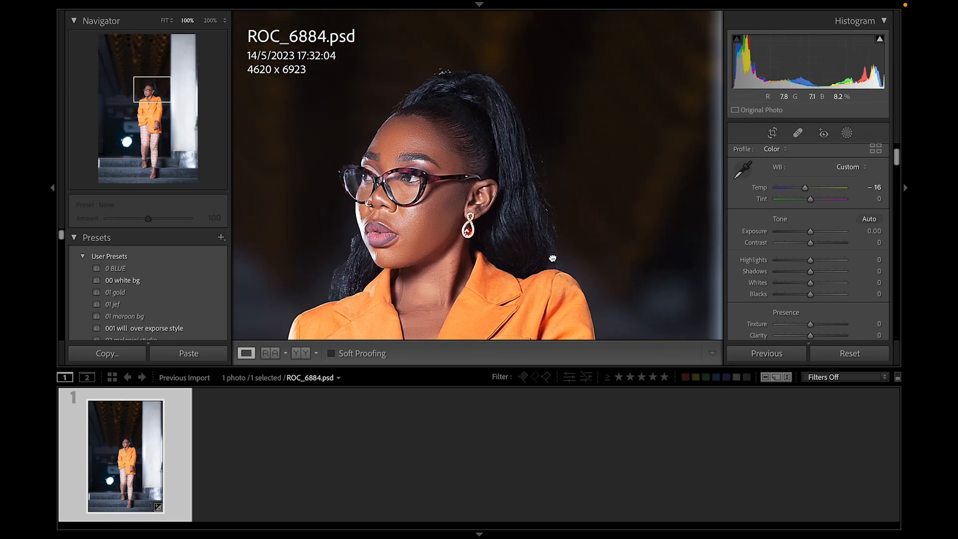
pyautogui.moveTo(805, 189); pyautogui.dragTo(806, 190)
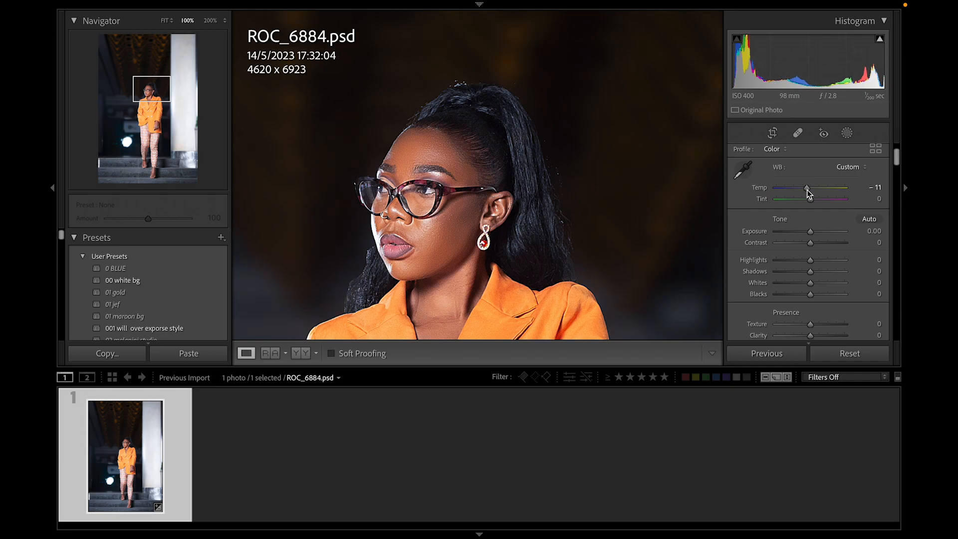
pyautogui.click(613, 166)
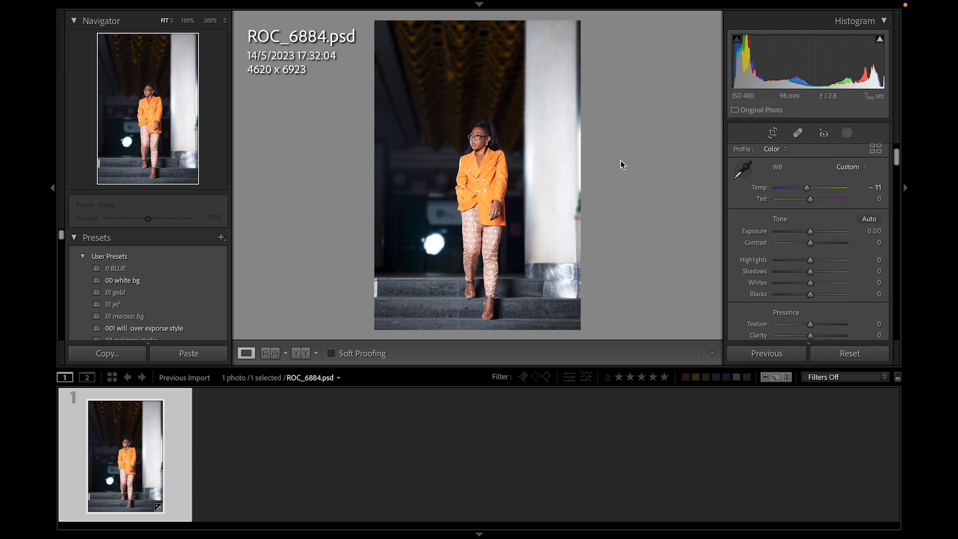
pyautogui.moveTo(499, 145); pyautogui.dragTo(590, 229)
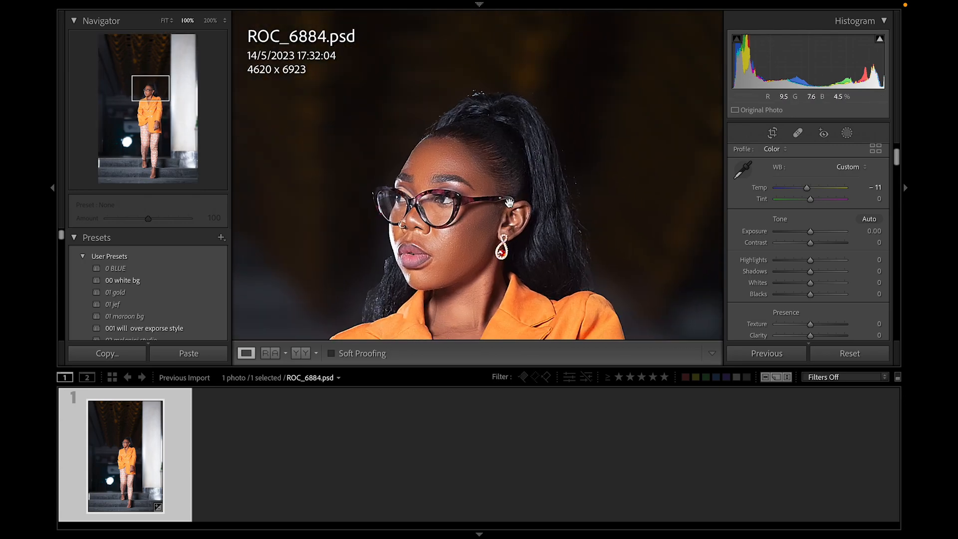
pyautogui.moveTo(558, 194); pyautogui.dragTo(544, 194)
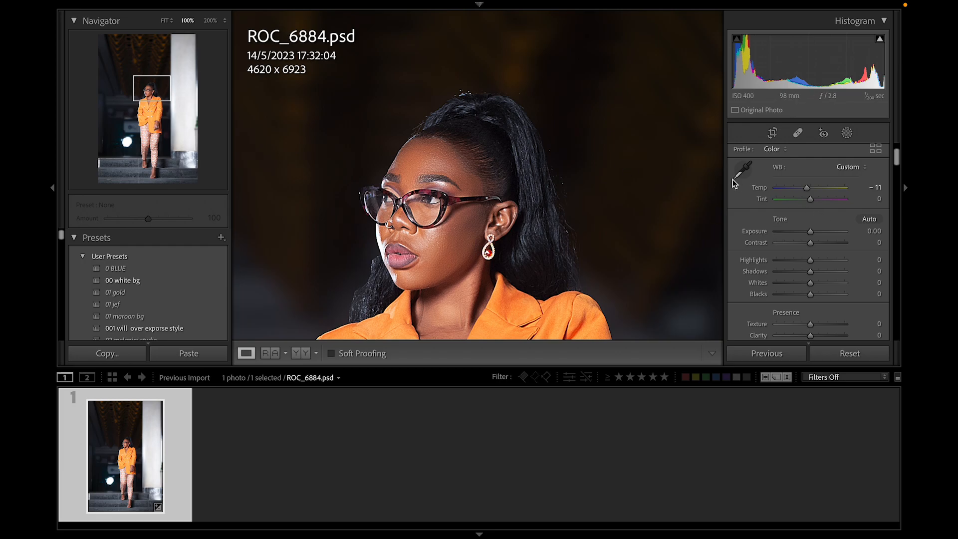
# Try the white balance tint at −35 and +58, and return it to 0.
pyautogui.click(798, 201)
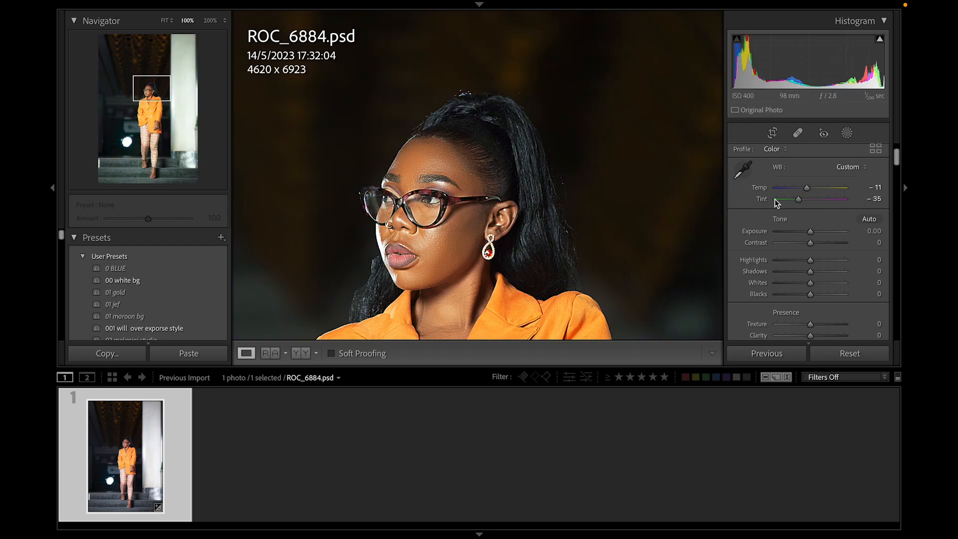
pyautogui.click(606, 203)
pyautogui.click(476, 138)
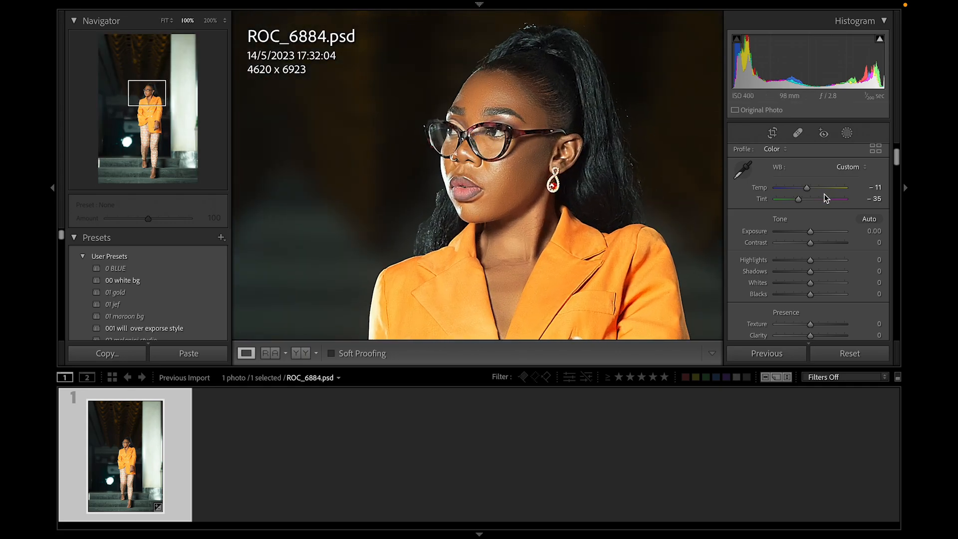
pyautogui.click(829, 199)
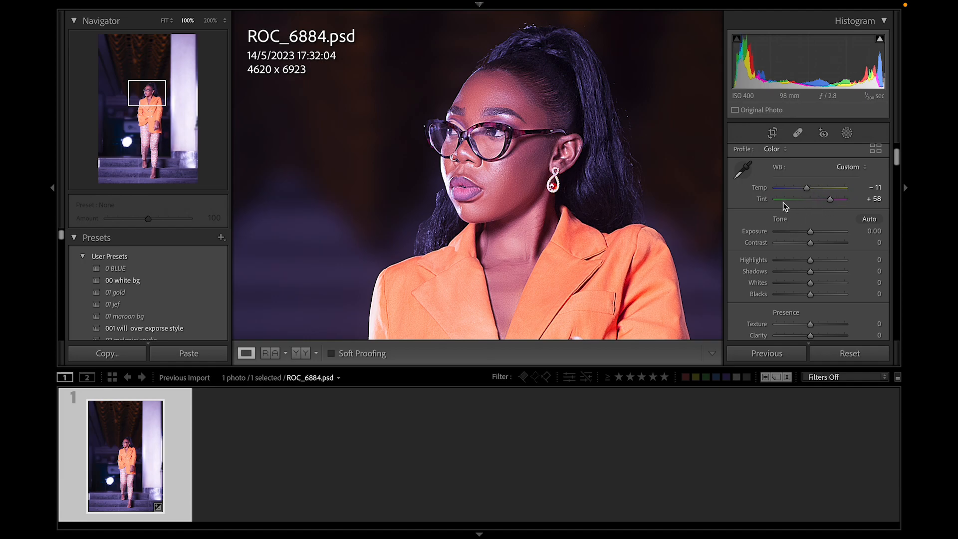
pyautogui.click(811, 199)
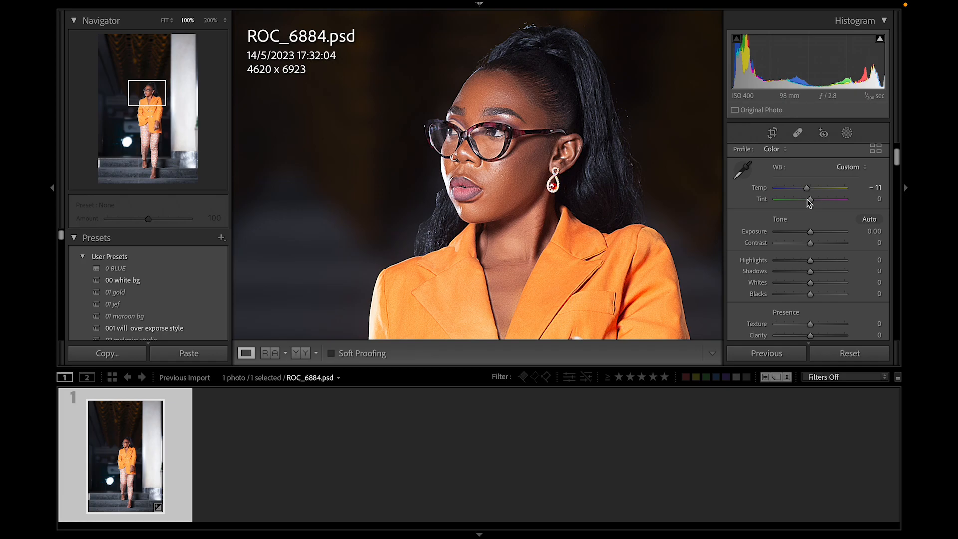
# Examine the cooled white balance on the whole photo, and check the skin and the orange jacket at 100%.
pyautogui.click(424, 207)
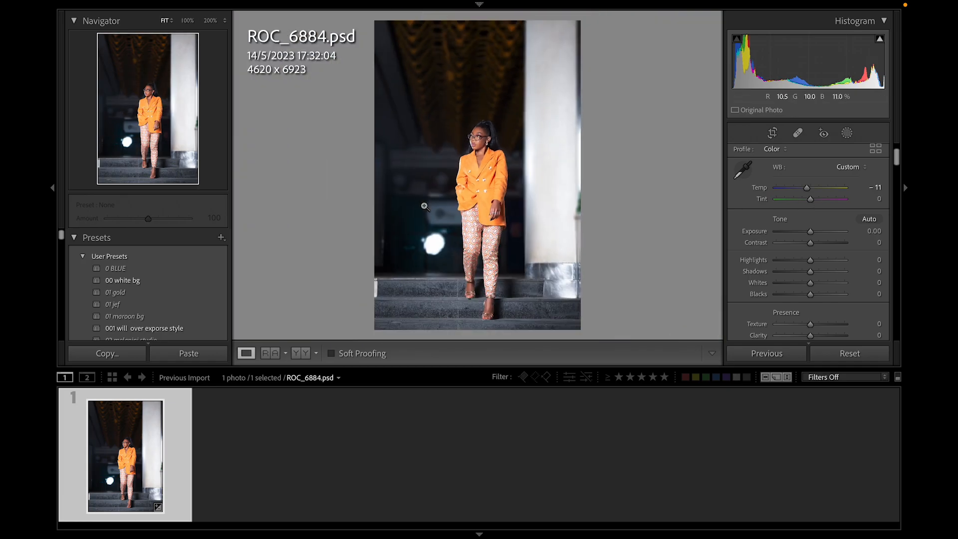
pyautogui.click(439, 166)
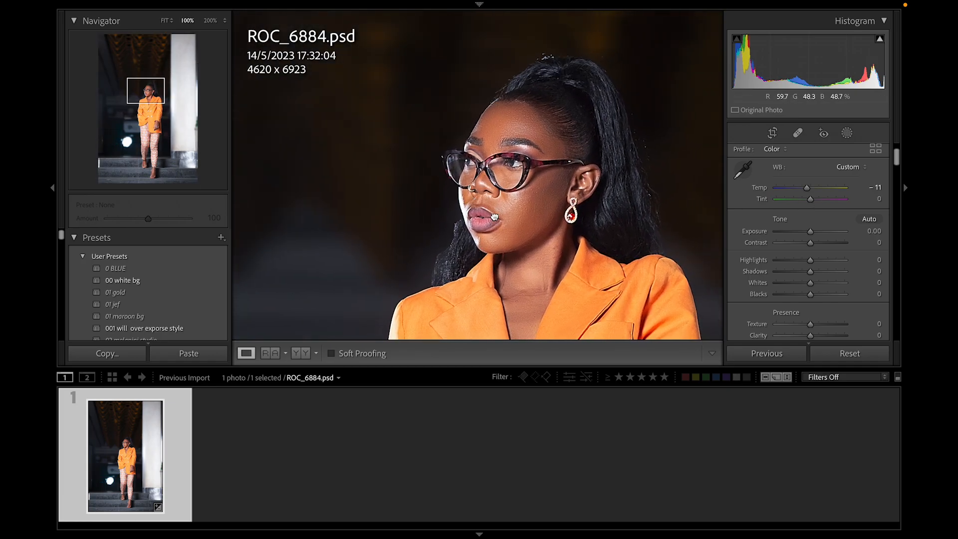
pyautogui.click(703, 273)
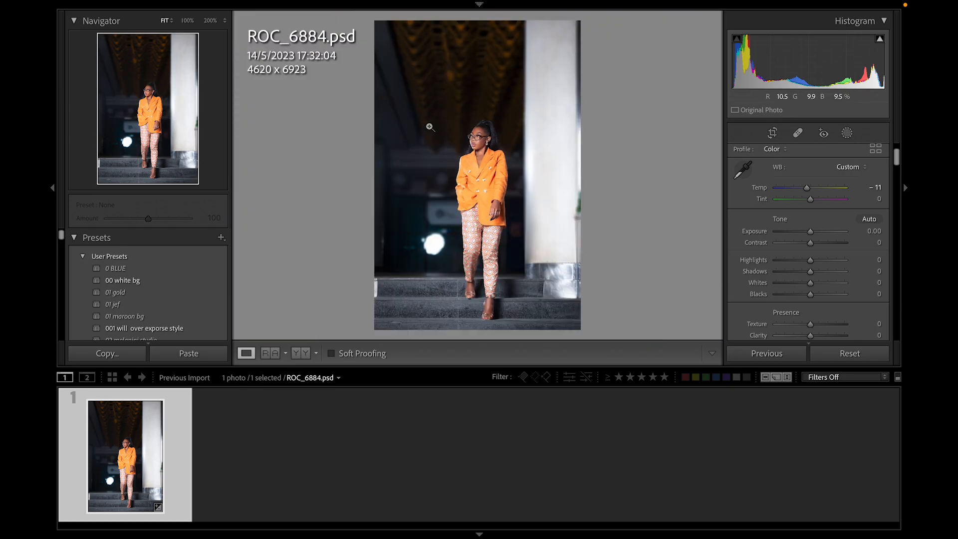
pyautogui.click(481, 137)
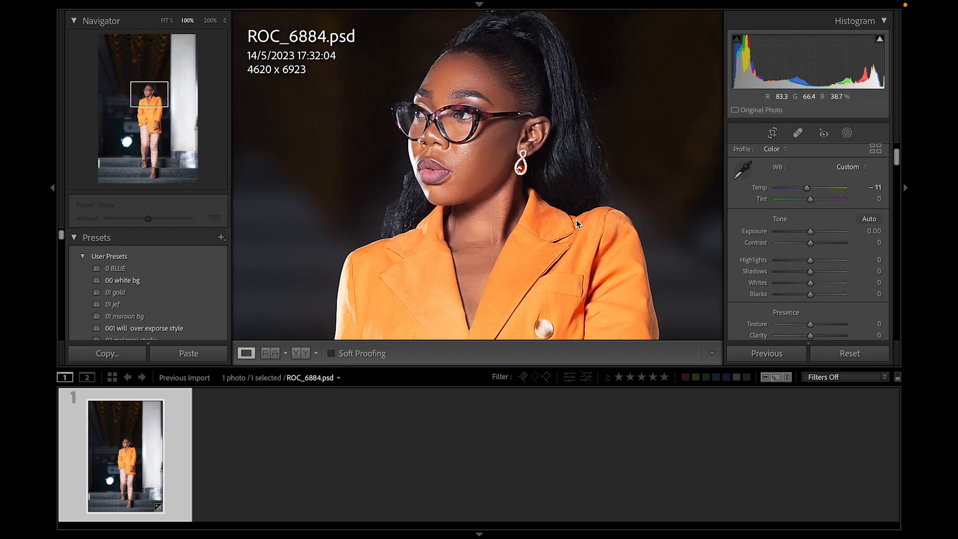
pyautogui.scroll(-2, 576, 220)
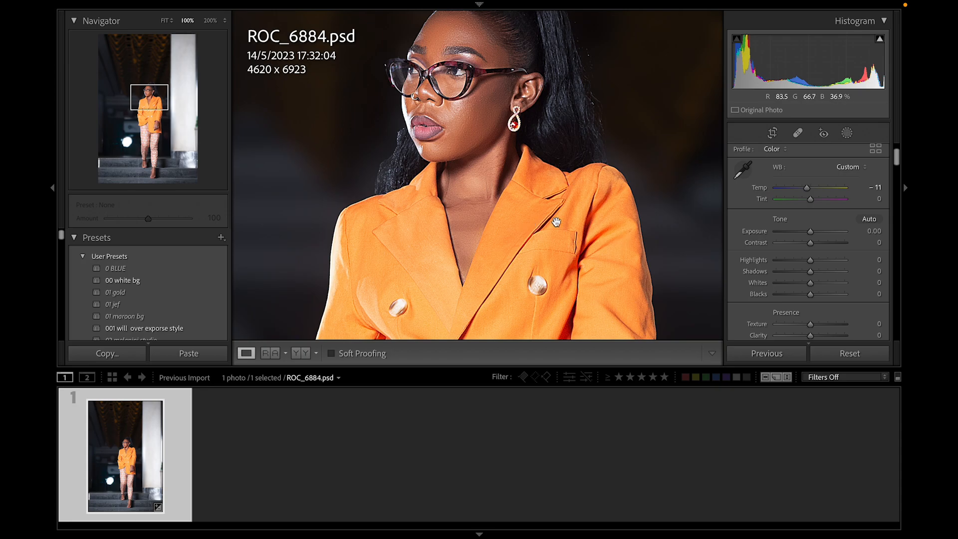
pyautogui.moveTo(546, 245); pyautogui.dragTo(533, 199)
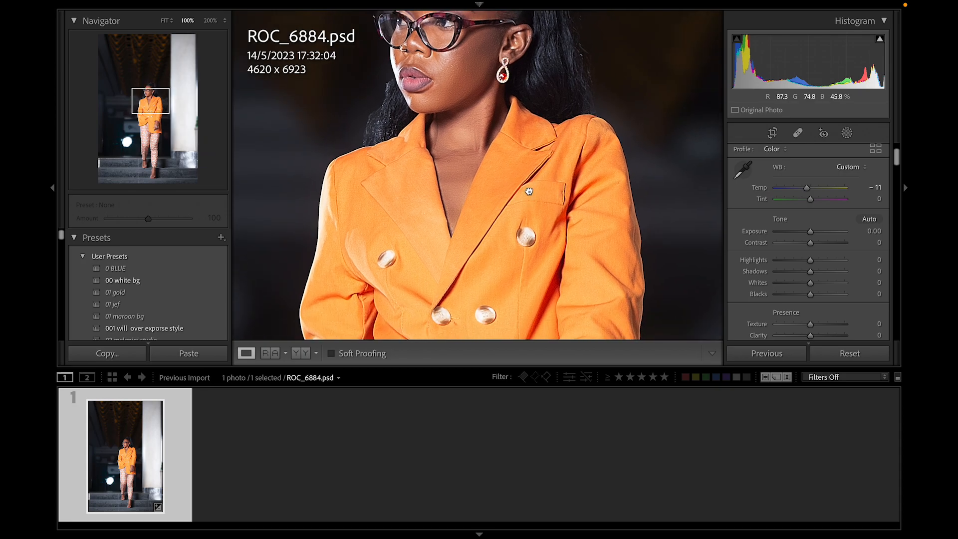
pyautogui.click(533, 199)
pyautogui.click(534, 167)
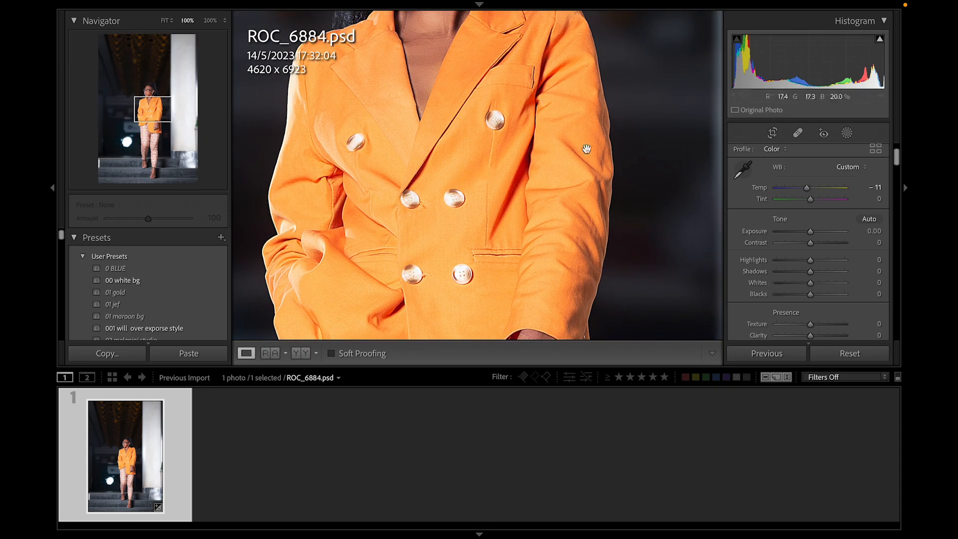
pyautogui.moveTo(590, 154); pyautogui.dragTo(603, 334)
# Reduce Highlights to −43, comparing the orange jacket with and without the reduction.
pyautogui.moveTo(795, 264)
pyautogui.mouseDown()
pyautogui.moveTo(787, 262)
pyautogui.moveTo(804, 262)
pyautogui.moveTo(798, 266)
pyautogui.mouseUp()
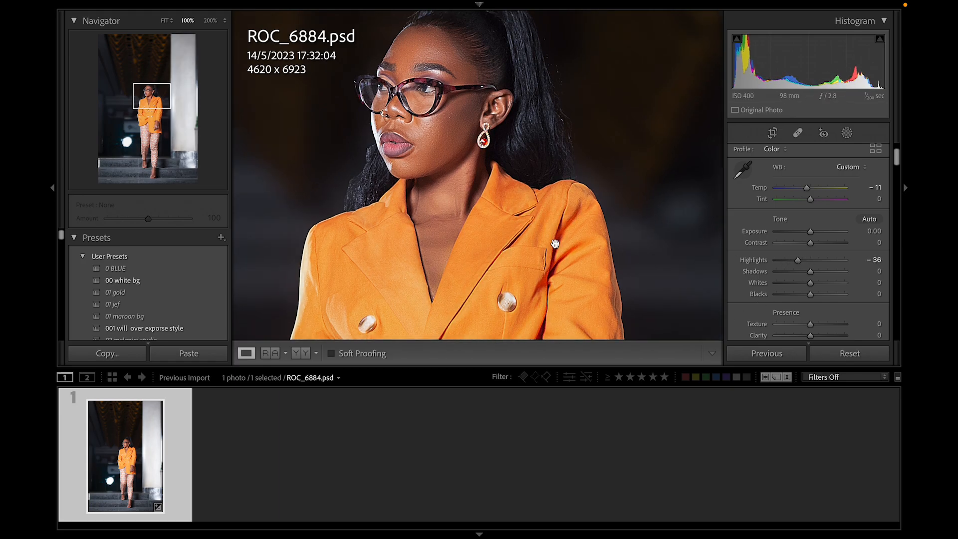
pyautogui.click(483, 229)
pyautogui.click(484, 182)
pyautogui.moveTo(485, 182); pyautogui.dragTo(521, 331)
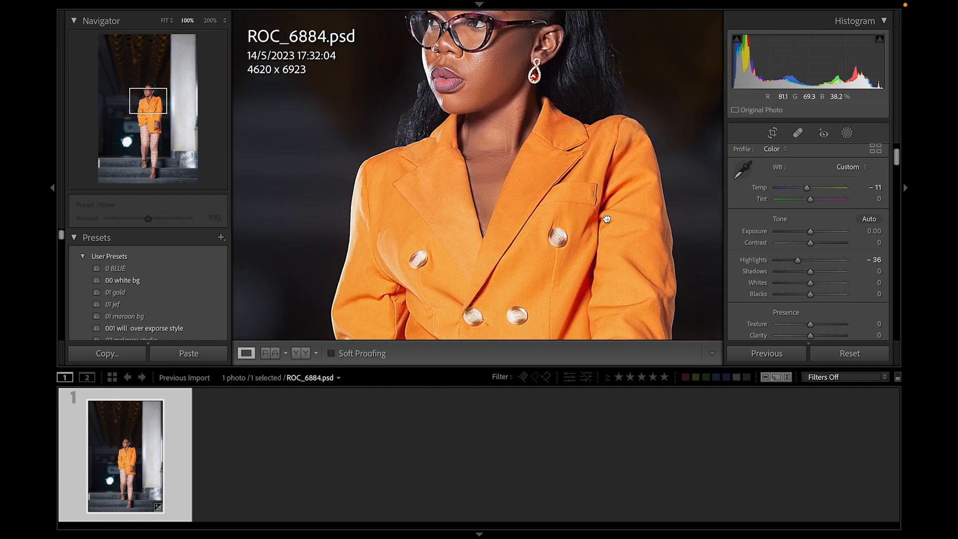
pyautogui.scroll(-1, 692, 212)
pyautogui.scroll(-1, 684, 276)
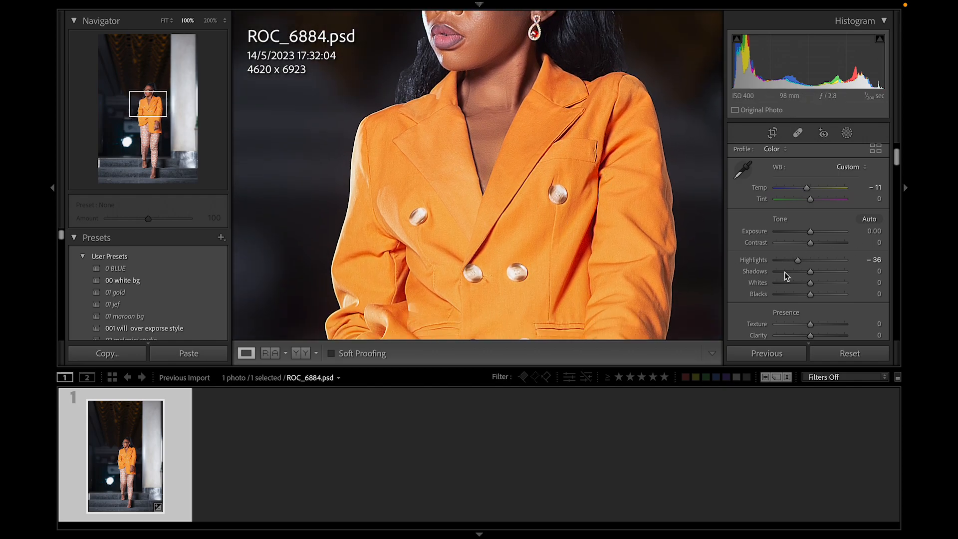
pyautogui.doubleClick(798, 259)
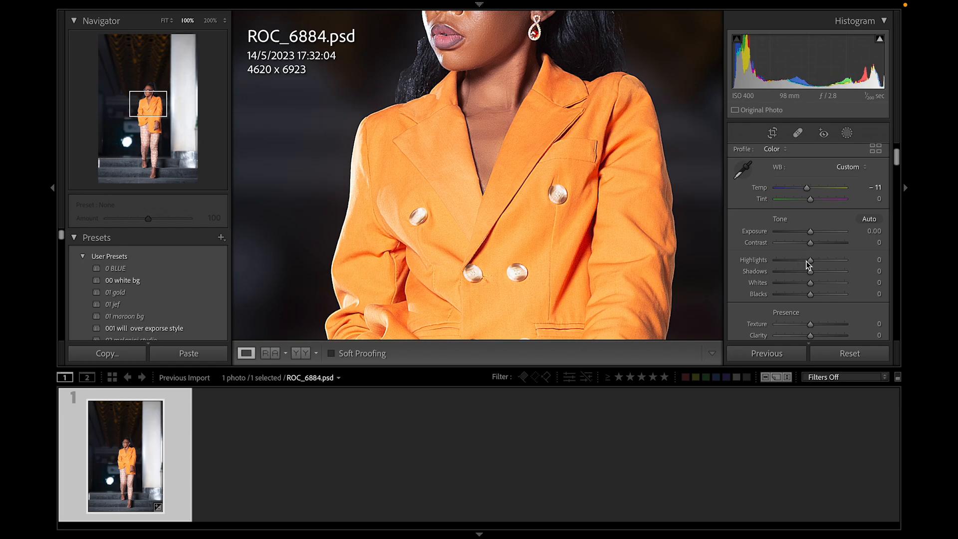
pyautogui.doubleClick(801, 259)
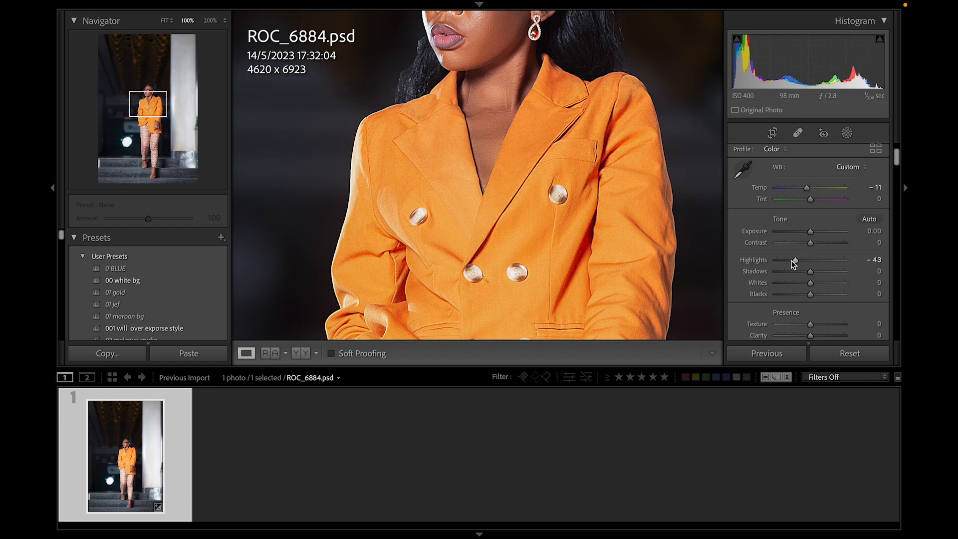
# Try Highlights at −51 with Whites at −45, compare with Whites alone at −100, and reset both to 0.
pyautogui.click(792, 260)
pyautogui.click(794, 282)
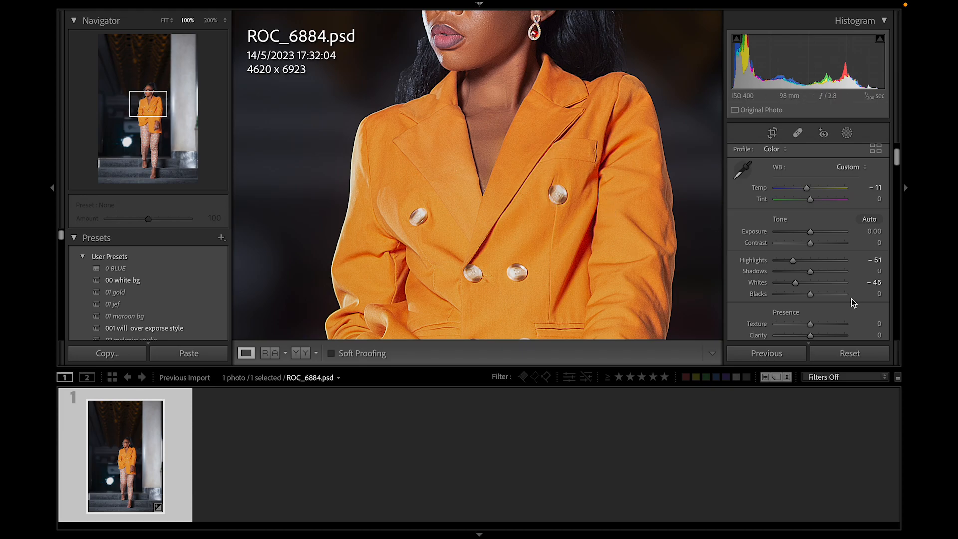
pyautogui.doubleClick(759, 260)
pyautogui.moveTo(793, 283); pyautogui.dragTo(765, 284)
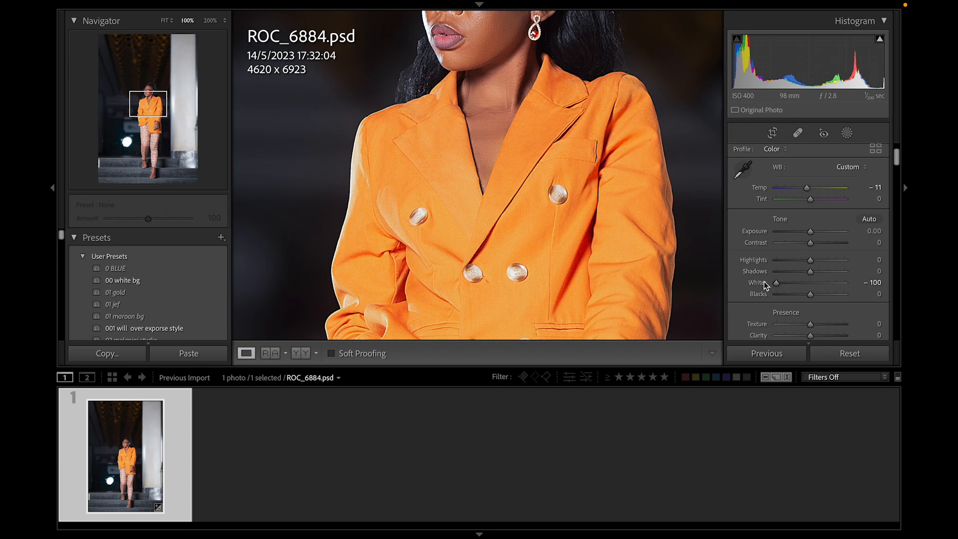
pyautogui.doubleClick(766, 285)
pyautogui.click(545, 145)
pyautogui.click(489, 150)
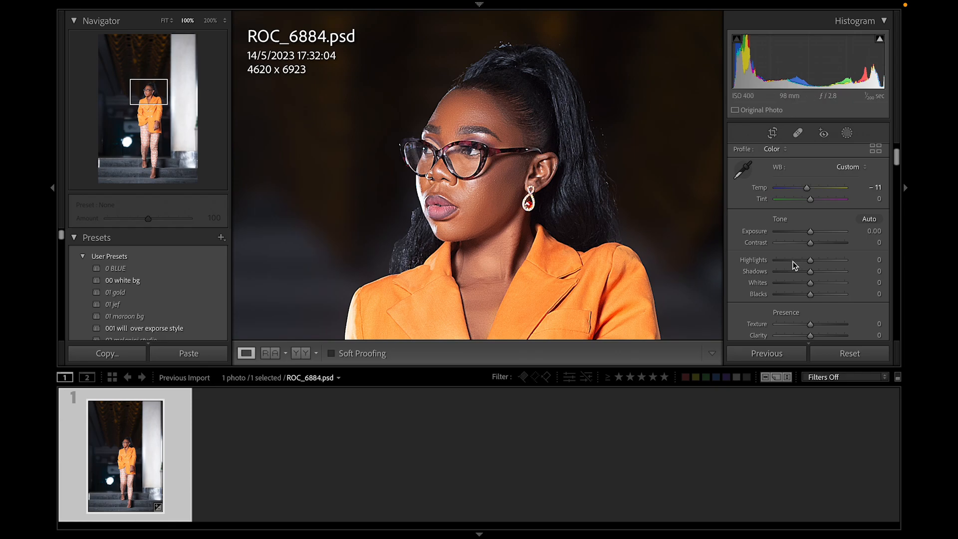
# Try Whites at −46 with Highlights at −40, 0 and −23, comparing the face and the orange jacket.
pyautogui.click(796, 260)
pyautogui.moveTo(636, 278); pyautogui.dragTo(644, 198)
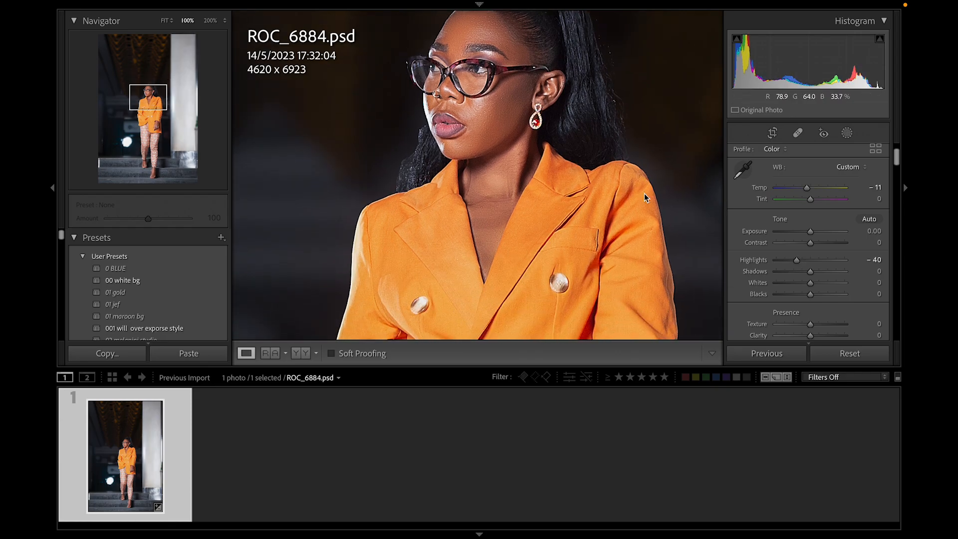
pyautogui.click(795, 283)
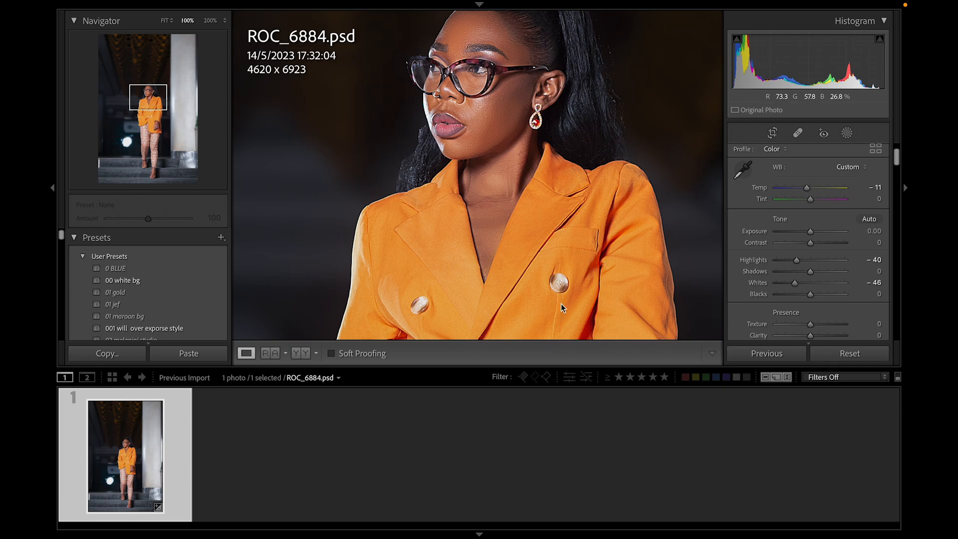
pyautogui.moveTo(535, 301); pyautogui.dragTo(535, 192)
pyautogui.moveTo(491, 256); pyautogui.dragTo(493, 230)
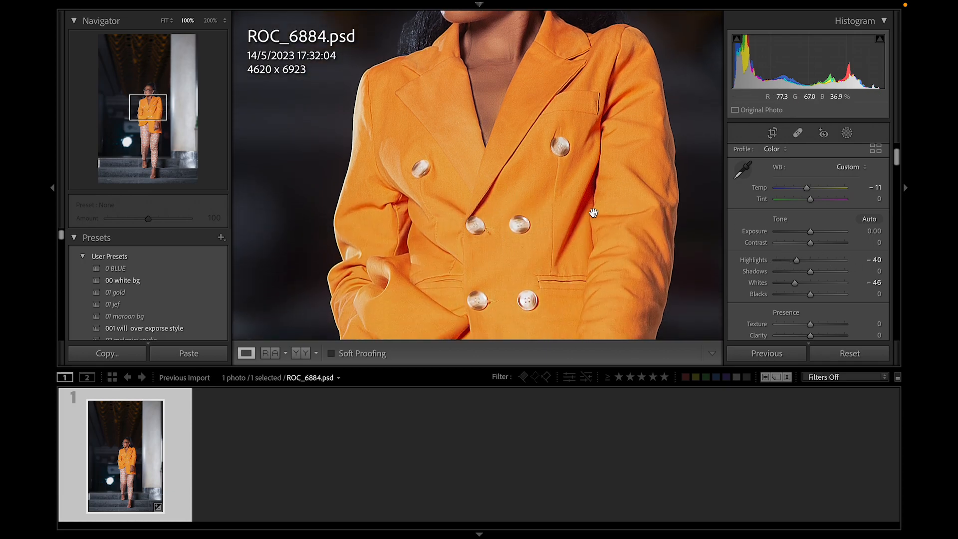
pyautogui.doubleClick(756, 260)
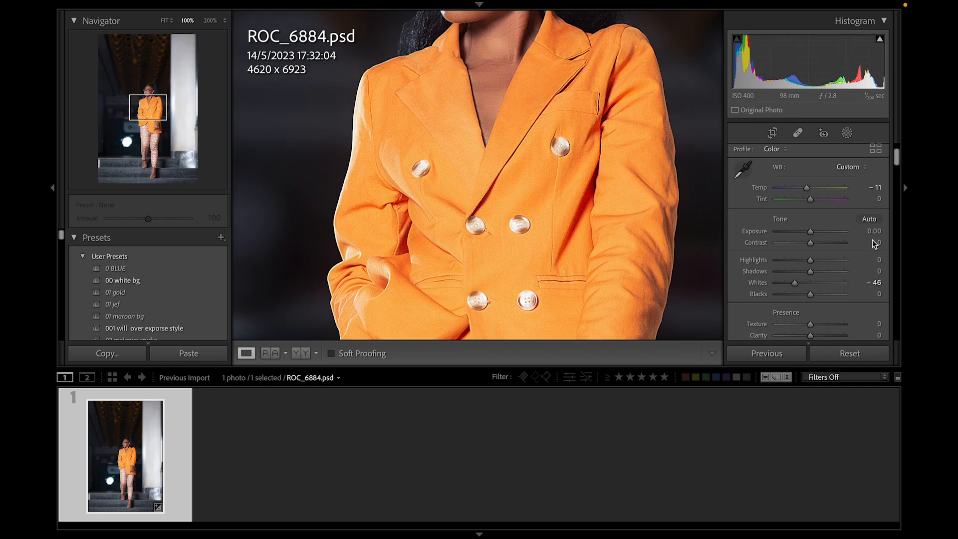
pyautogui.moveTo(812, 260)
pyautogui.mouseDown()
pyautogui.moveTo(790, 260)
pyautogui.moveTo(803, 260)
pyautogui.mouseUp()
pyautogui.moveTo(616, 156); pyautogui.dragTo(617, 342)
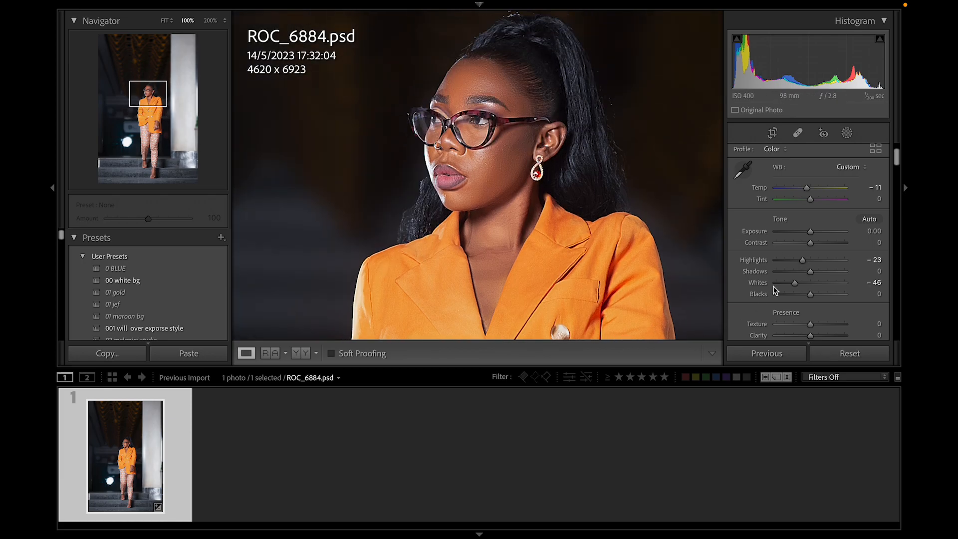
# Try Highlights and Whites both at −100, checking the whole photo and the face.
pyautogui.moveTo(794, 260); pyautogui.dragTo(776, 283)
pyautogui.moveTo(485, 236); pyautogui.dragTo(541, 143)
pyautogui.click(542, 140)
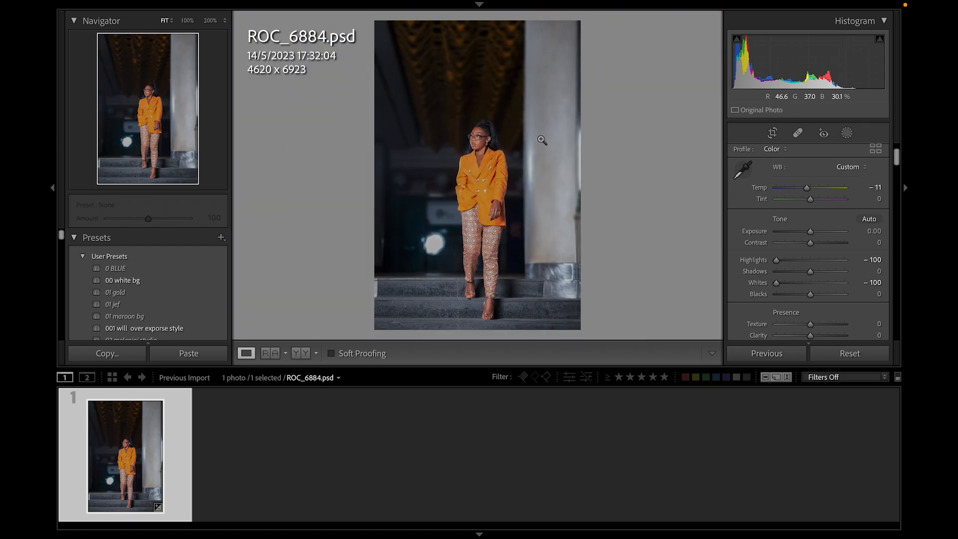
pyautogui.click(487, 129)
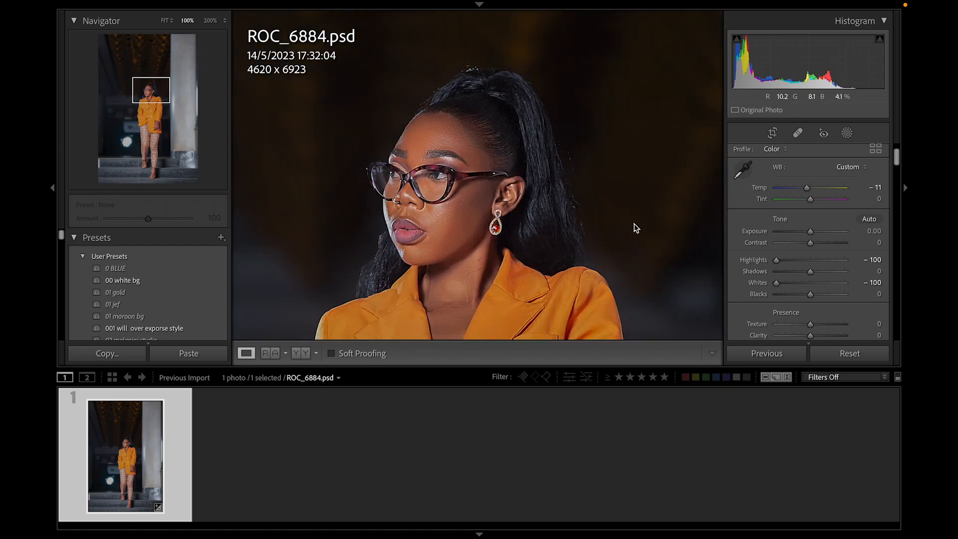
# Set Highlights and Whites to −33 each, and check the face and the jacket.
pyautogui.click(797, 259)
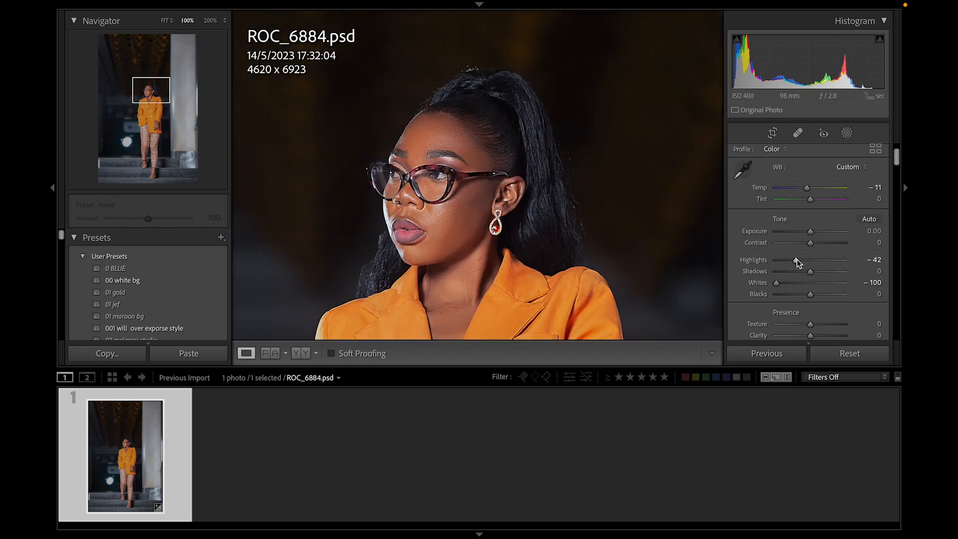
pyautogui.click(798, 283)
pyautogui.moveTo(797, 286); pyautogui.dragTo(799, 286)
pyautogui.moveTo(535, 250); pyautogui.dragTo(535, 176)
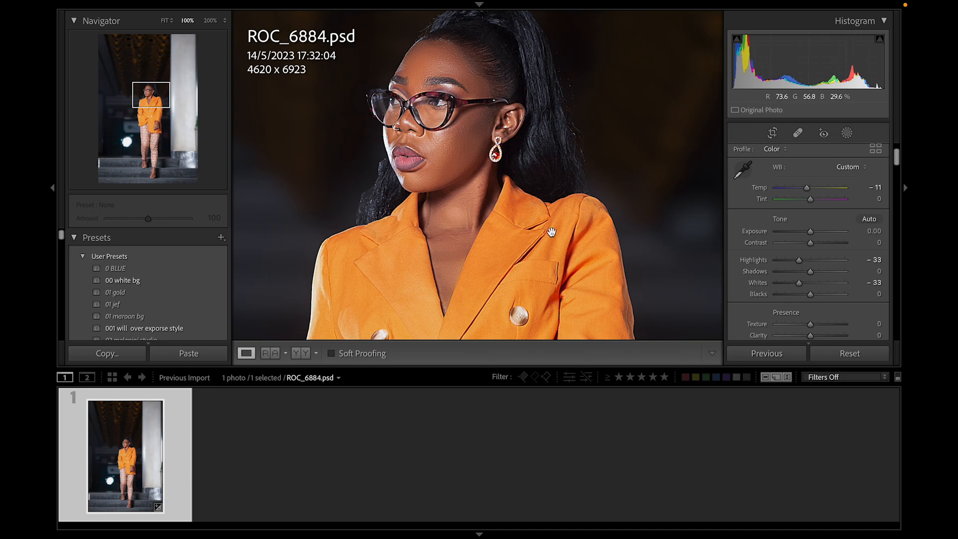
pyautogui.moveTo(551, 233); pyautogui.dragTo(552, 225)
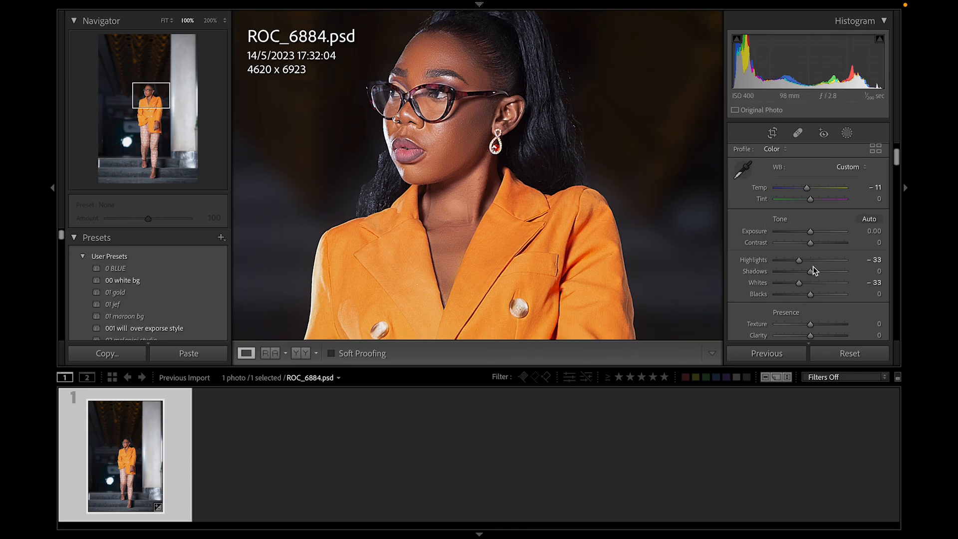
# Set Highlights to −26 and Whites to −28, checking the skin and jacket at 100%.
pyautogui.click(490, 181)
pyautogui.click(490, 181)
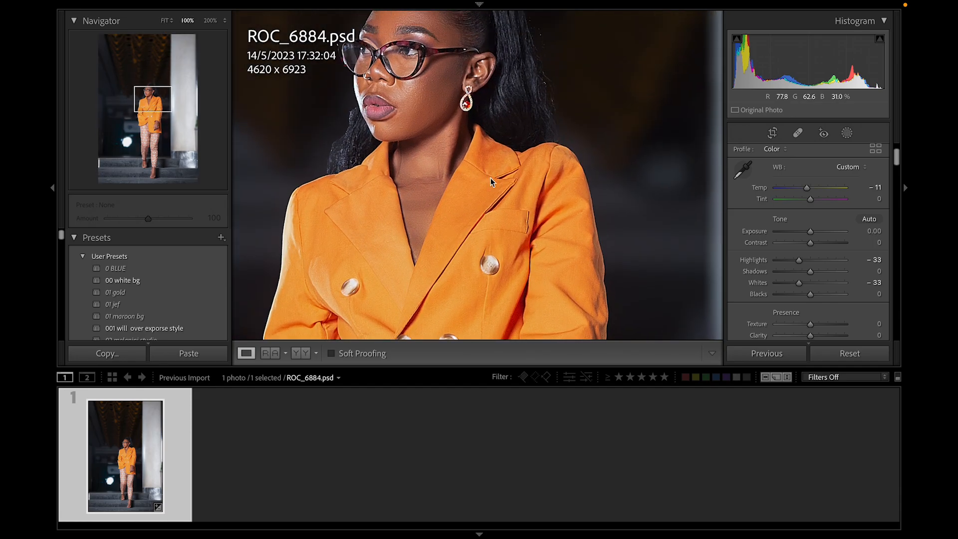
pyautogui.moveTo(491, 181); pyautogui.dragTo(498, 265)
pyautogui.moveTo(801, 284); pyautogui.dragTo(803, 263)
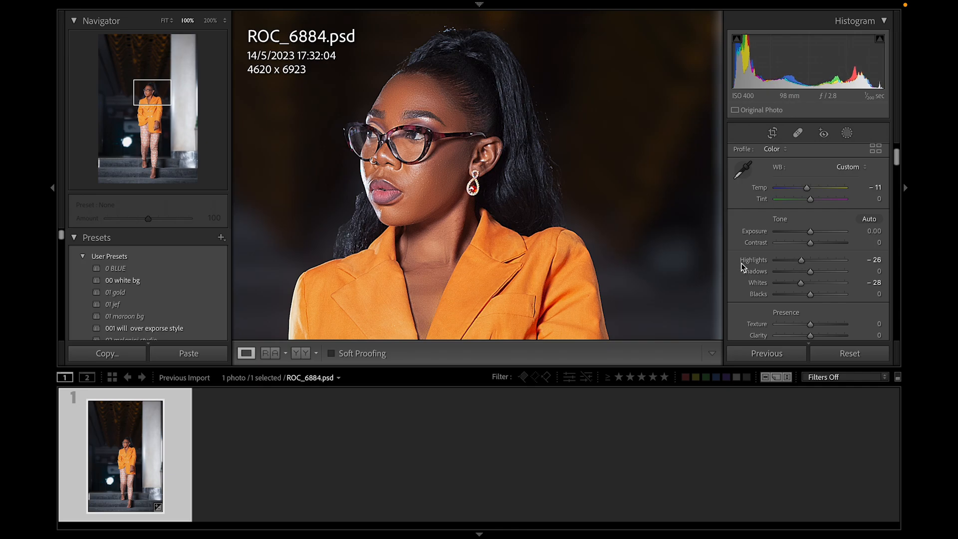
pyautogui.click(483, 218)
pyautogui.moveTo(484, 164); pyautogui.dragTo(498, 217)
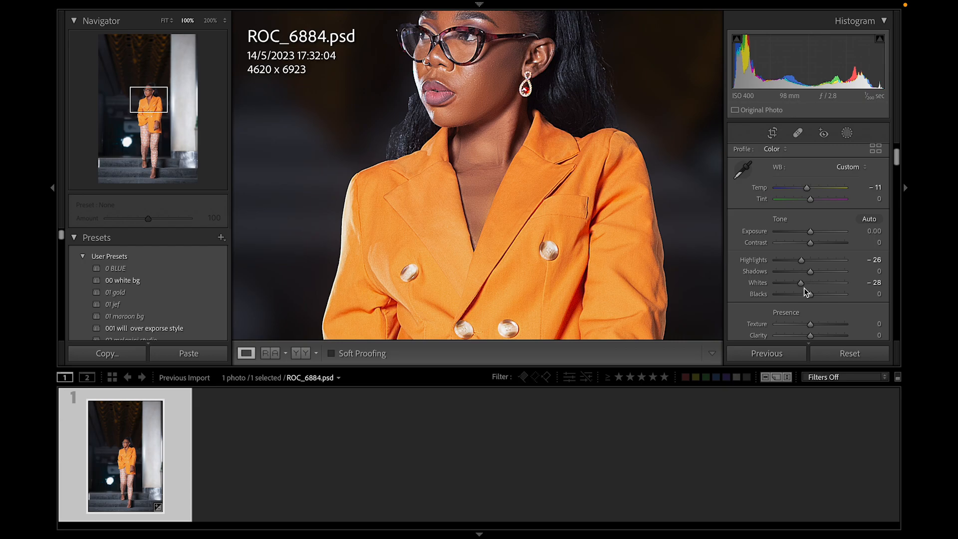
# Raise Shadows to +36, and examine the dark background beside the subject at 100%.
pyautogui.moveTo(503, 190); pyautogui.dragTo(679, 241)
pyautogui.click(449, 229)
pyautogui.click(418, 237)
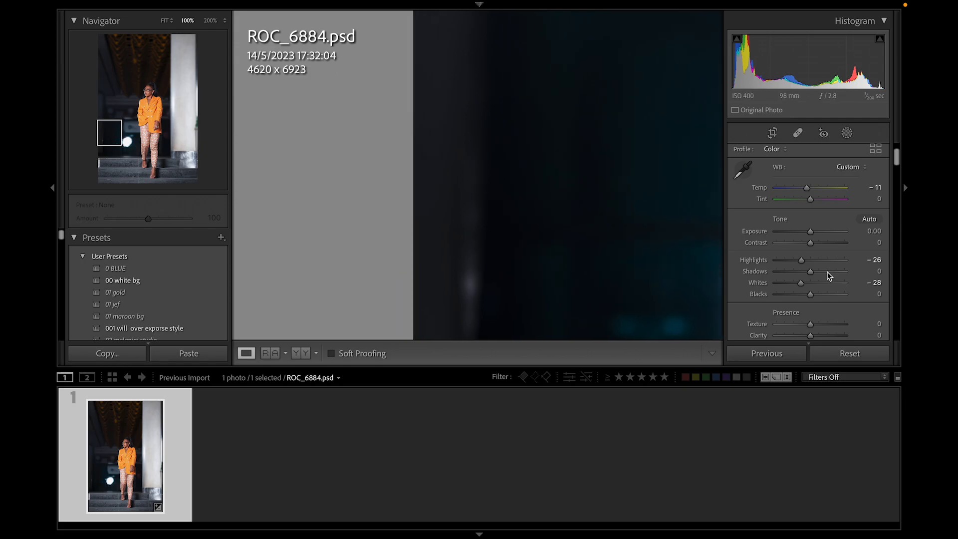
pyautogui.moveTo(827, 272)
pyautogui.mouseDown()
pyautogui.moveTo(868, 278)
pyautogui.moveTo(776, 273)
pyautogui.moveTo(815, 284)
pyautogui.mouseUp()
pyautogui.click(498, 190)
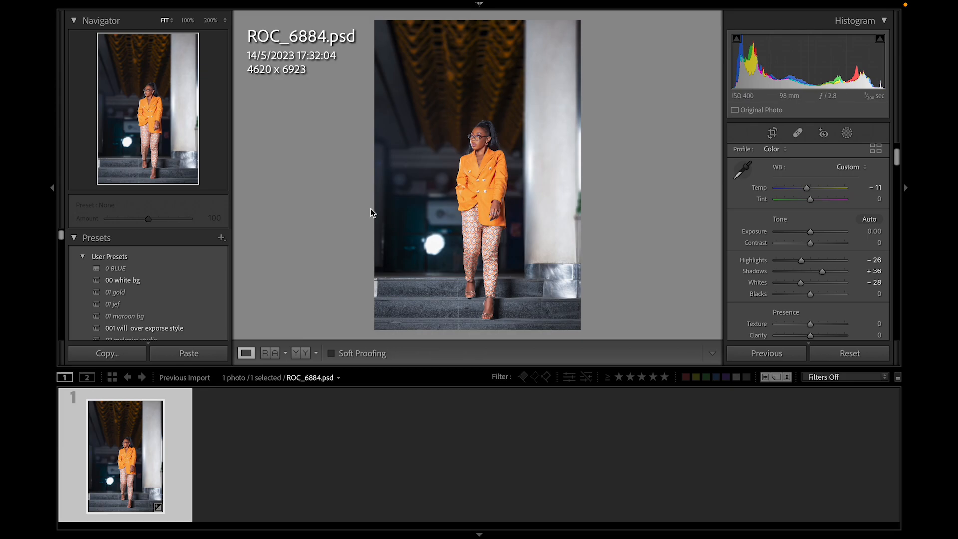
pyautogui.click(400, 196)
pyautogui.moveTo(467, 289); pyautogui.dragTo(488, 222)
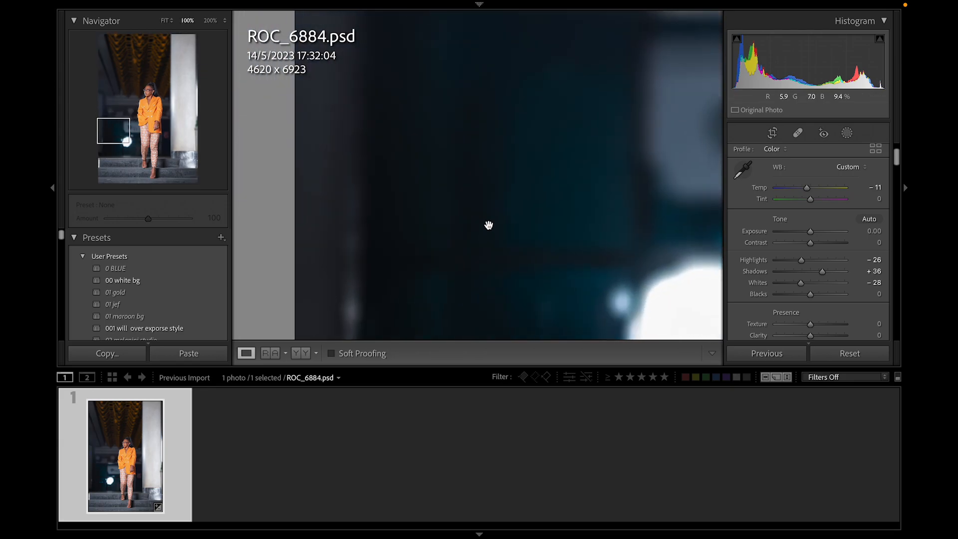
pyautogui.moveTo(545, 259); pyautogui.dragTo(695, 216)
pyautogui.moveTo(409, 245); pyautogui.dragTo(466, 154)
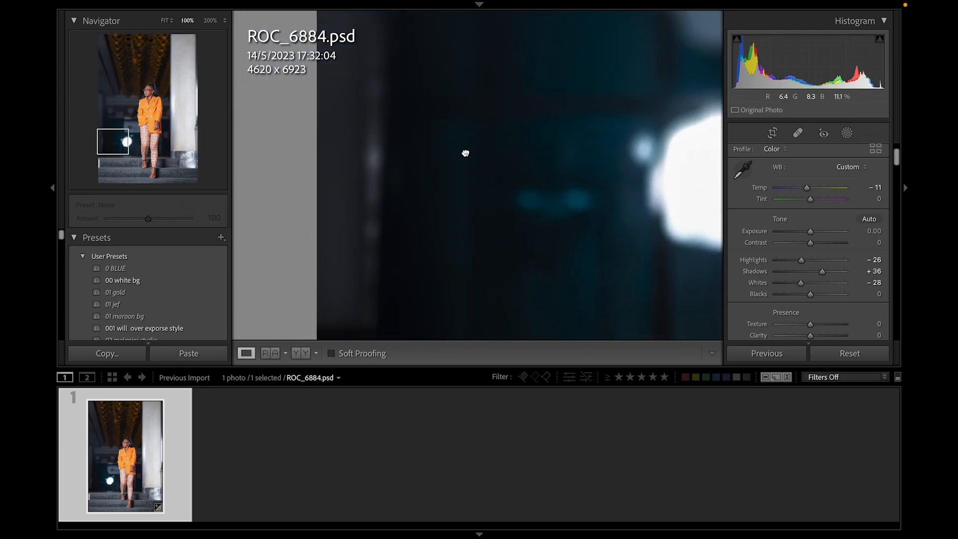
# Try Shadows at +100 and −10, and set them to +35 while judging the whole photo.
pyautogui.moveTo(802, 260); pyautogui.dragTo(853, 282)
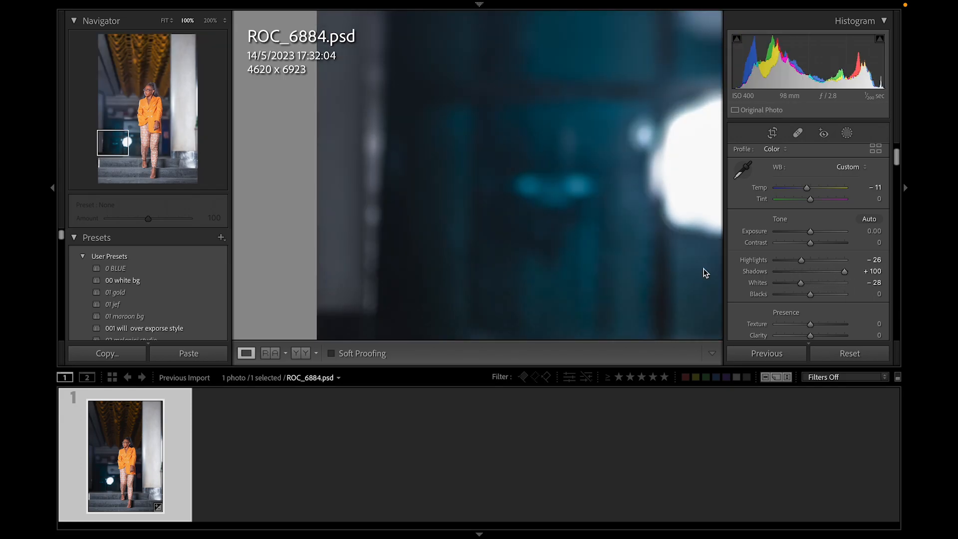
pyautogui.click(534, 205)
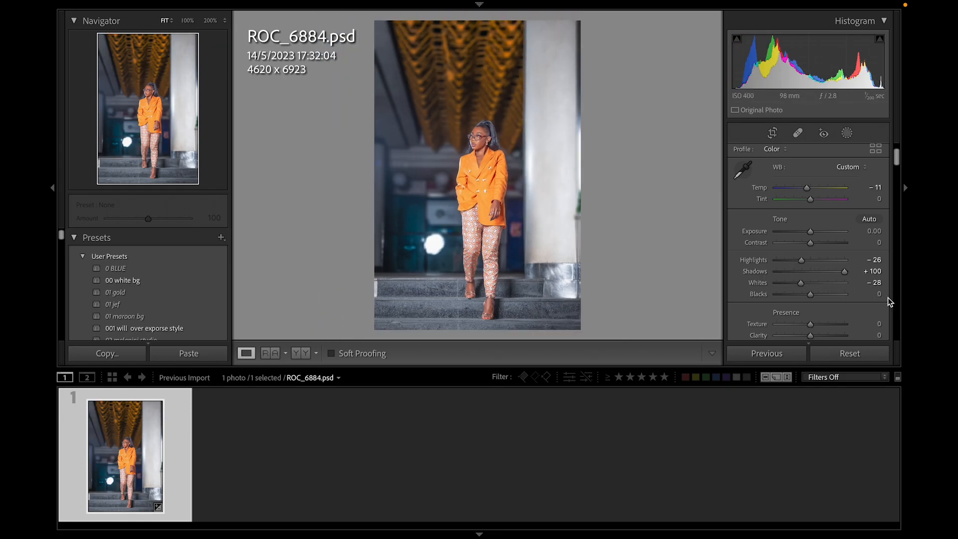
pyautogui.moveTo(842, 272); pyautogui.dragTo(804, 274)
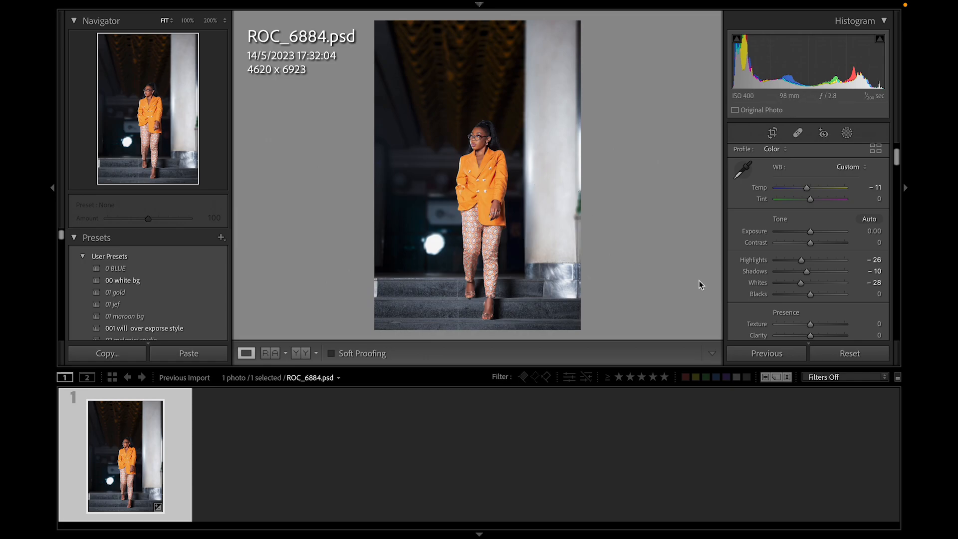
pyautogui.moveTo(823, 274); pyautogui.dragTo(822, 275)
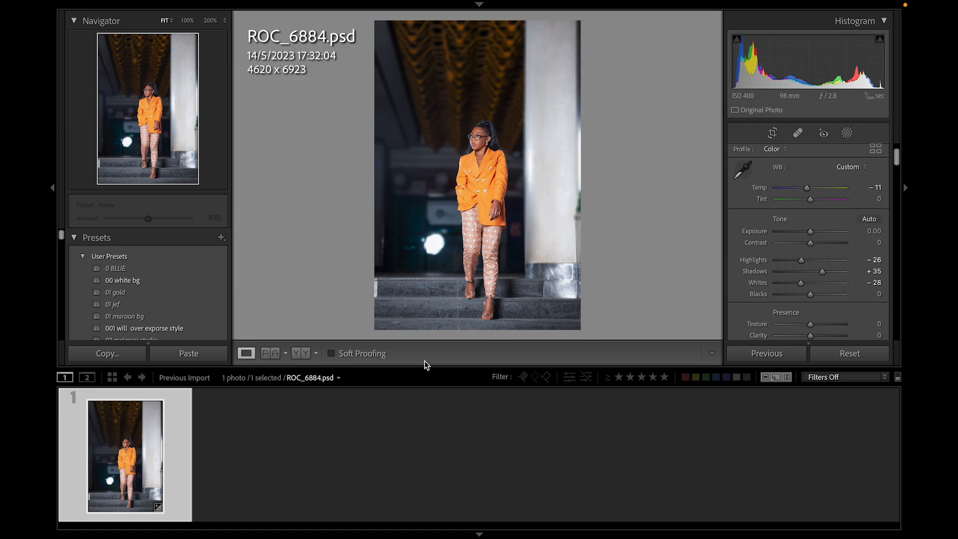
# Try Blacks at −100 and +94, comparing the effect on the photo.
pyautogui.moveTo(484, 105); pyautogui.dragTo(265, 320)
pyautogui.moveTo(805, 295); pyautogui.dragTo(714, 296)
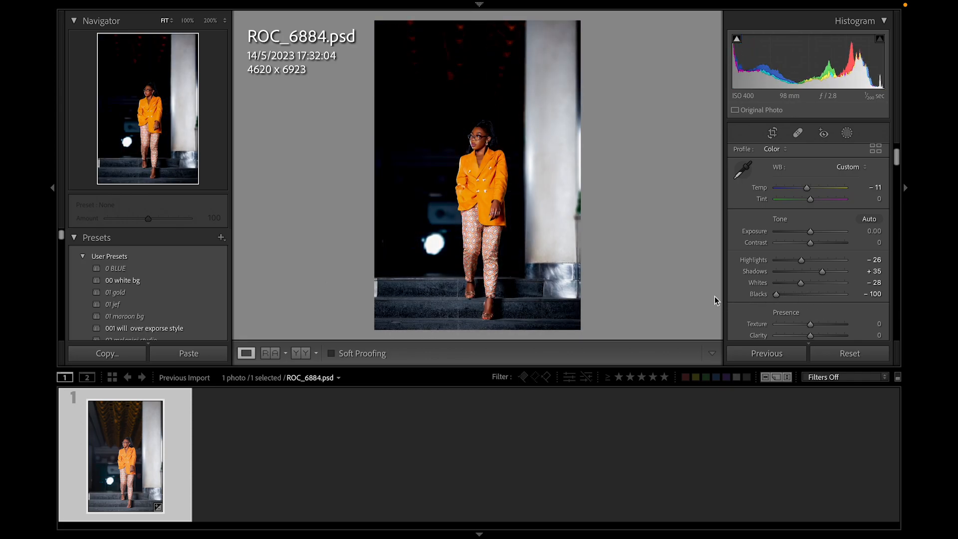
pyautogui.moveTo(794, 293); pyautogui.dragTo(845, 306)
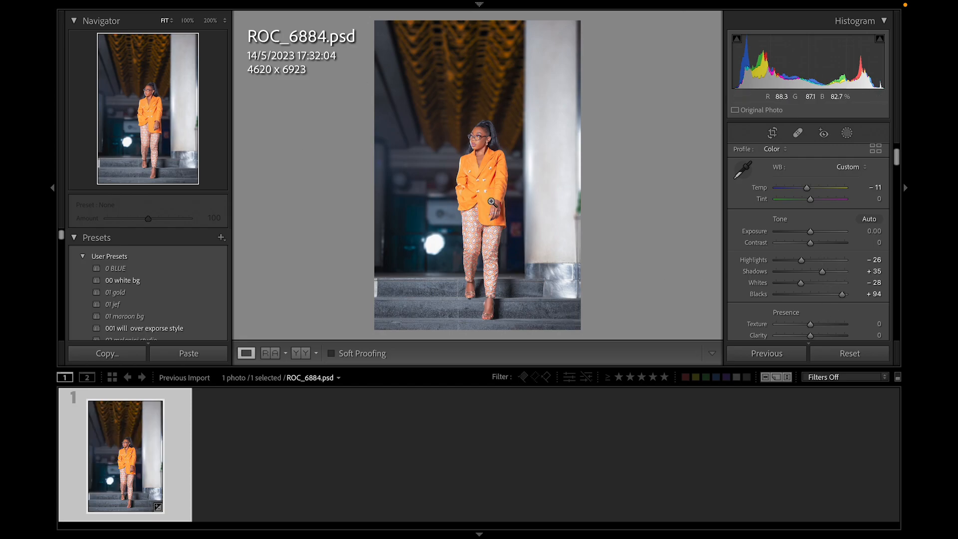
pyautogui.click(499, 162)
pyautogui.click(501, 163)
# Set Blacks to −18, and check the face, hair and jacket at 100%.
pyautogui.click(798, 295)
pyautogui.moveTo(797, 295); pyautogui.dragTo(804, 296)
pyautogui.click(501, 152)
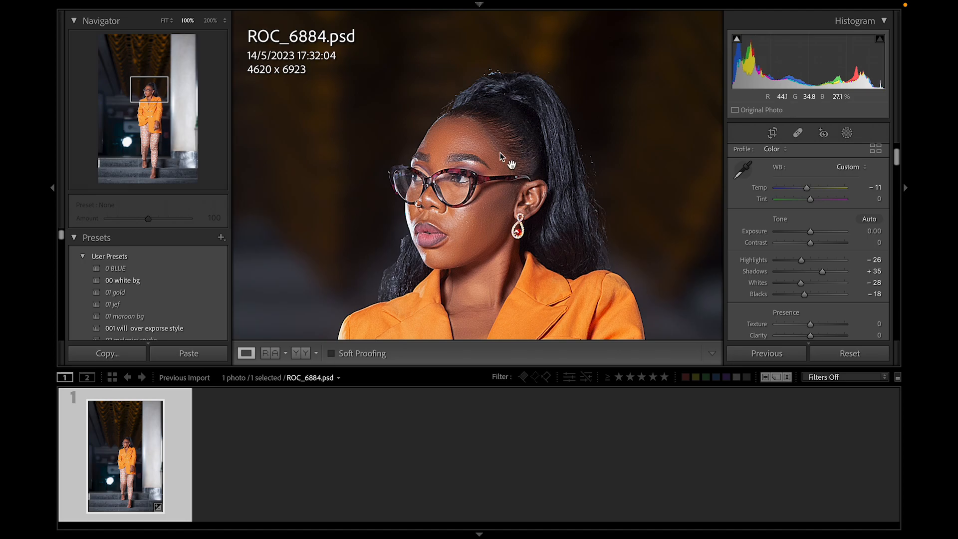
pyautogui.scroll(-3, 544, 185)
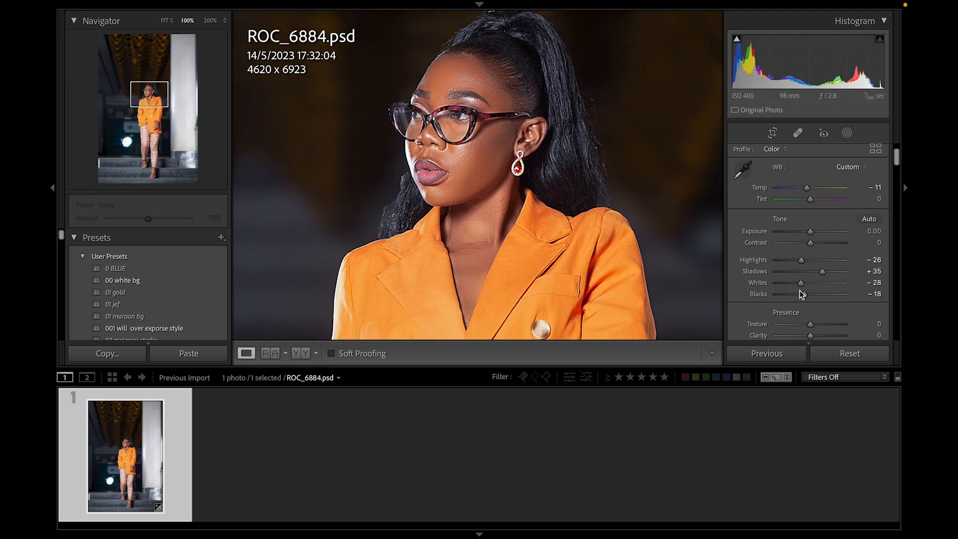
# Try Blacks at +100, set them to −8, and check the whole photo and the face.
pyautogui.moveTo(818, 296); pyautogui.dragTo(902, 302)
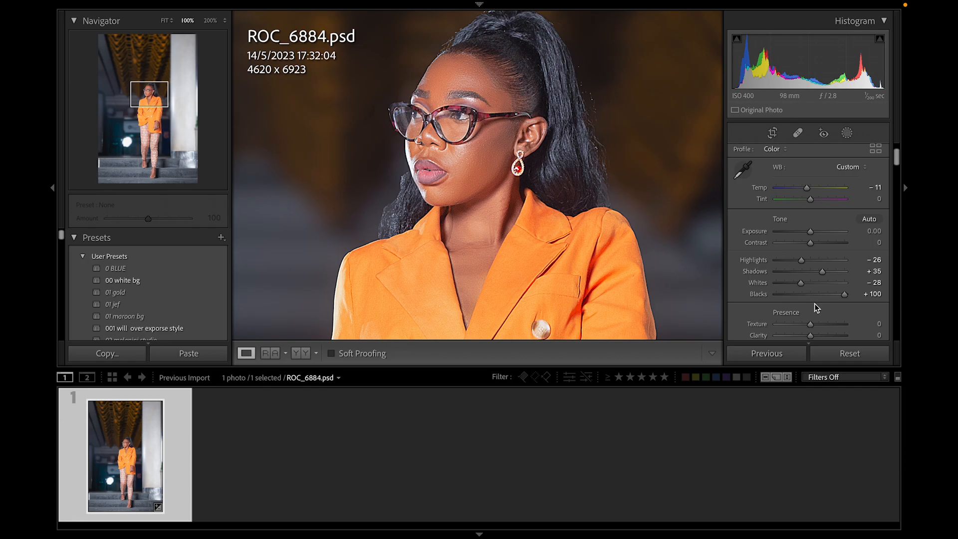
pyautogui.moveTo(791, 296); pyautogui.dragTo(806, 295)
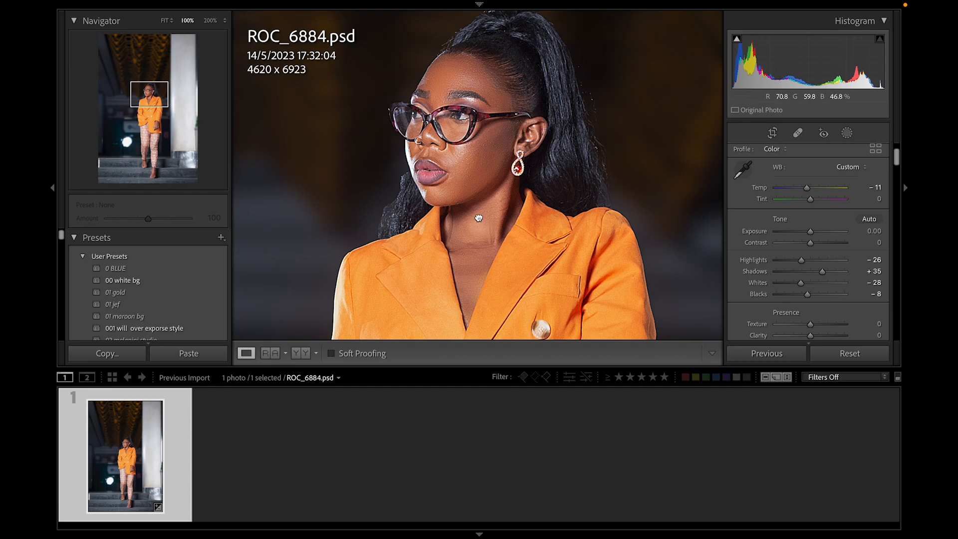
pyautogui.click(491, 200)
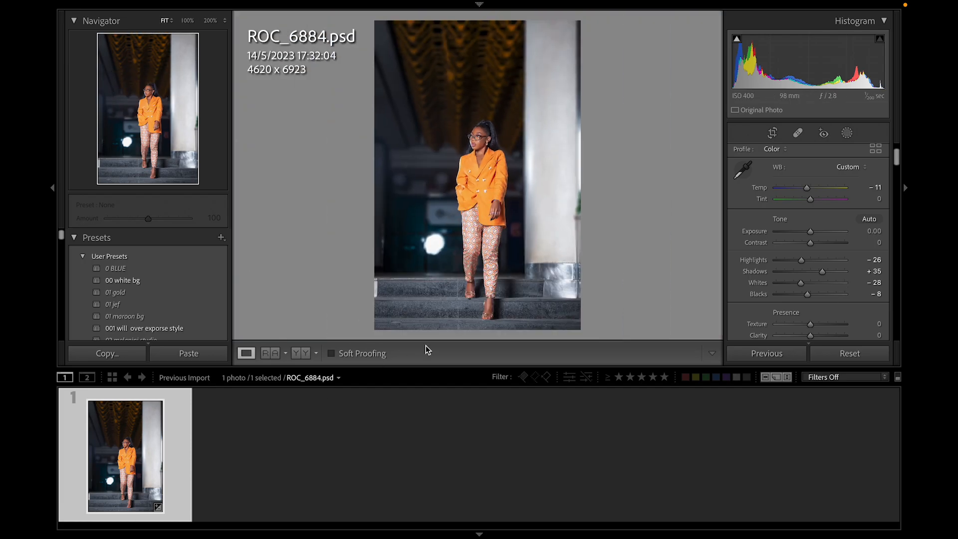
pyautogui.click(501, 105)
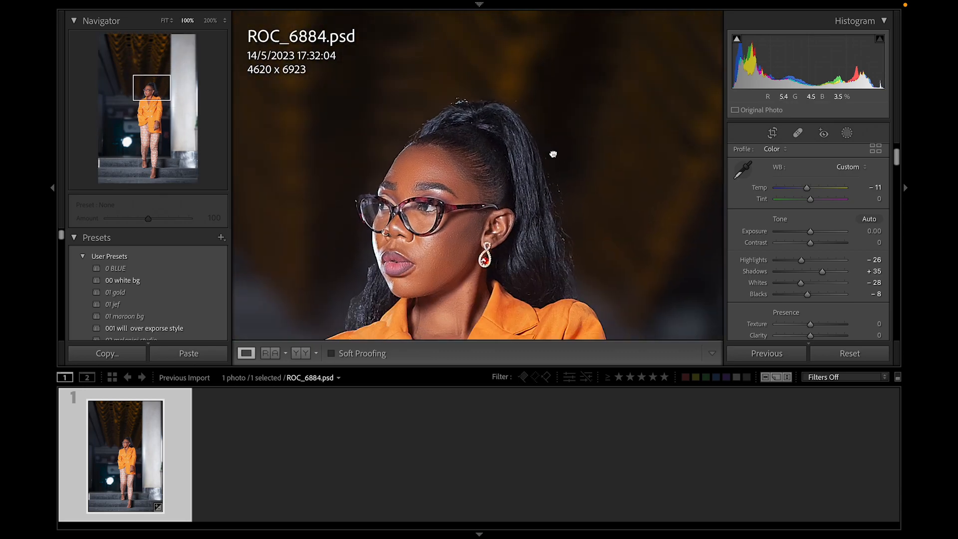
# Soften the portrait by setting Texture to −11 and Clarity to −9, with the face in view.
pyautogui.scroll(-3, 768, 265)
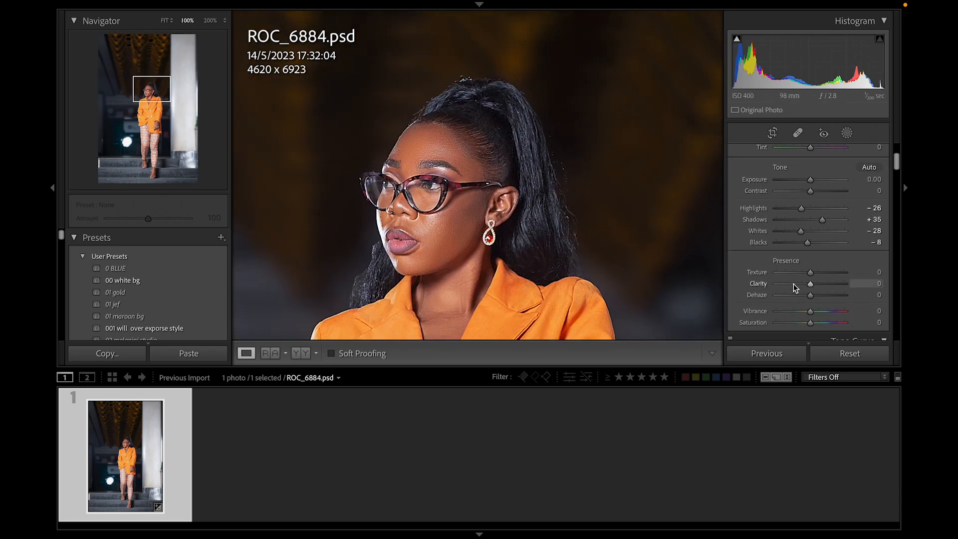
pyautogui.moveTo(446, 223); pyautogui.dragTo(447, 211)
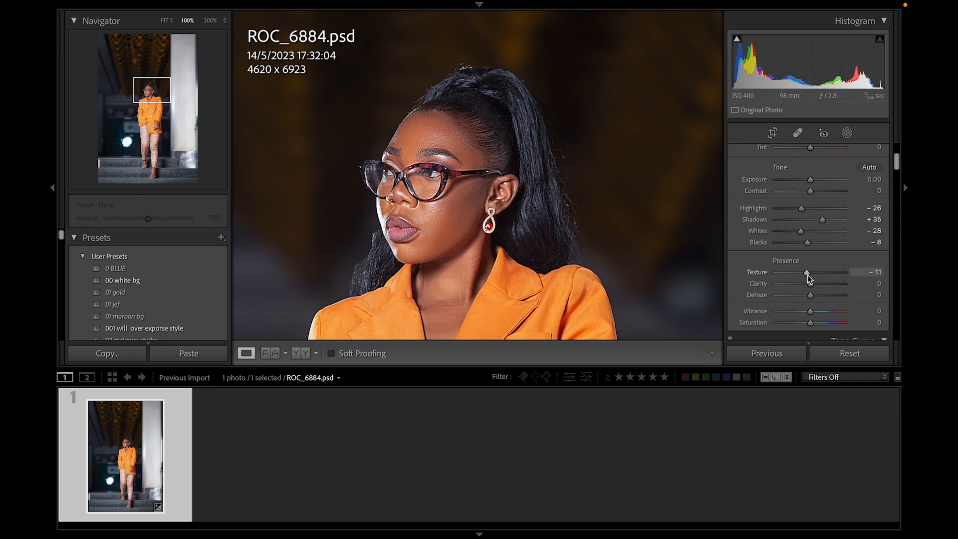
pyautogui.moveTo(810, 283); pyautogui.dragTo(804, 284)
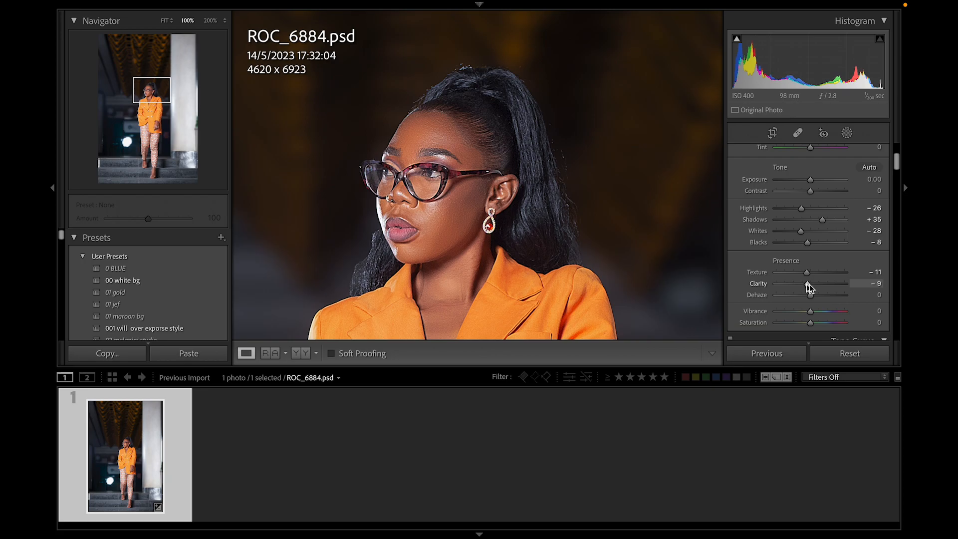
# Try Texture and Clarity at +100, and set both to −11 for a soft portrait look.
pyautogui.moveTo(812, 272); pyautogui.dragTo(902, 282)
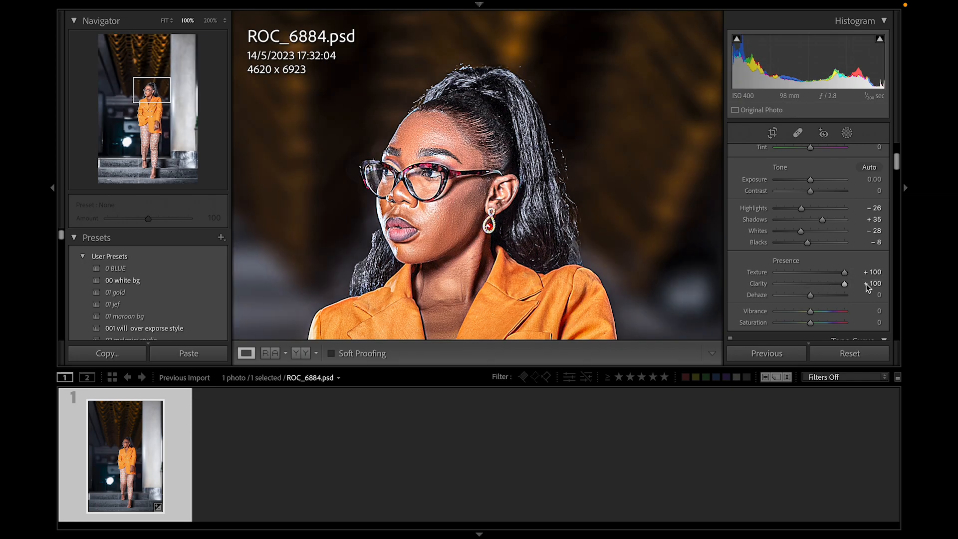
pyautogui.click(816, 284)
pyautogui.click(828, 272)
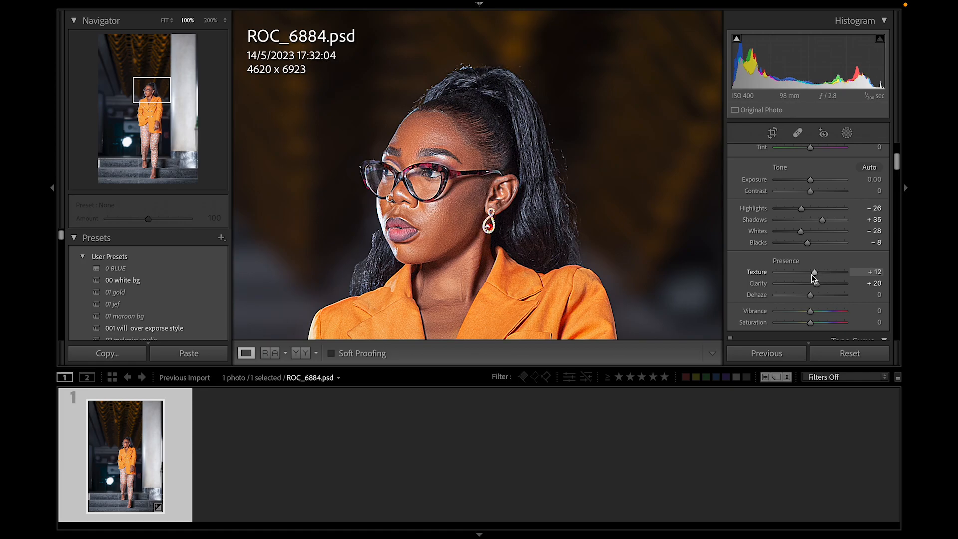
pyautogui.moveTo(809, 274)
pyautogui.mouseDown()
pyautogui.moveTo(806, 285)
pyautogui.moveTo(803, 274)
pyautogui.mouseUp()
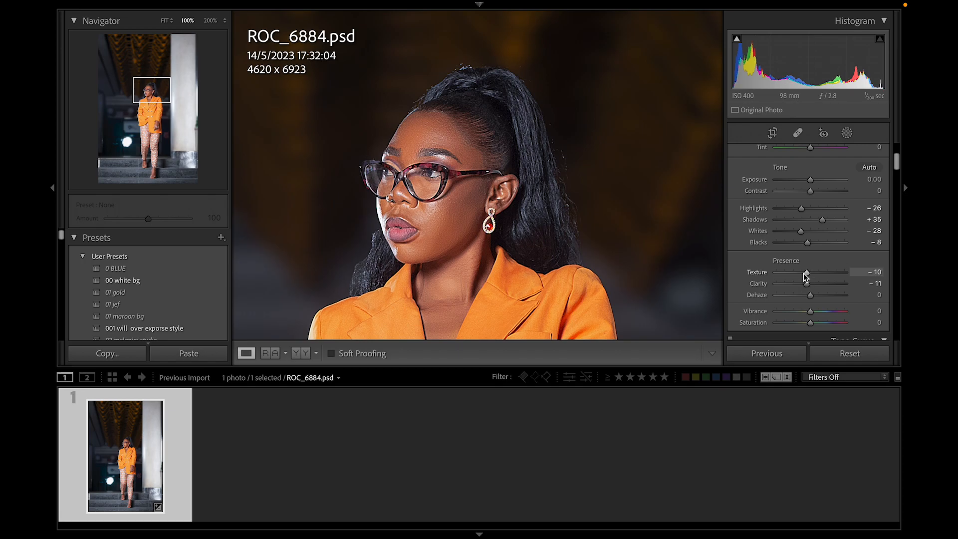
# Examine the softened portrait in the full view and at 100% on the face and jacket.
pyautogui.click(505, 223)
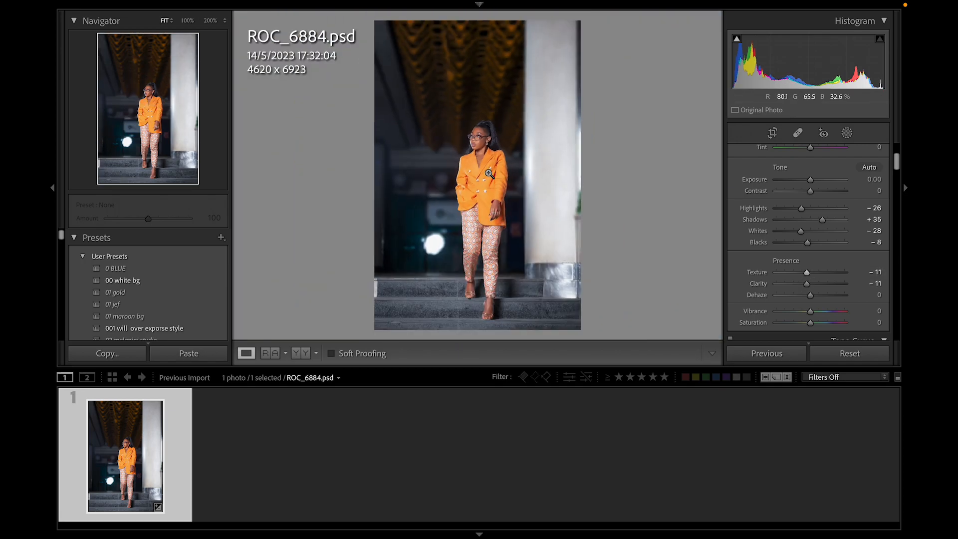
pyautogui.click(496, 152)
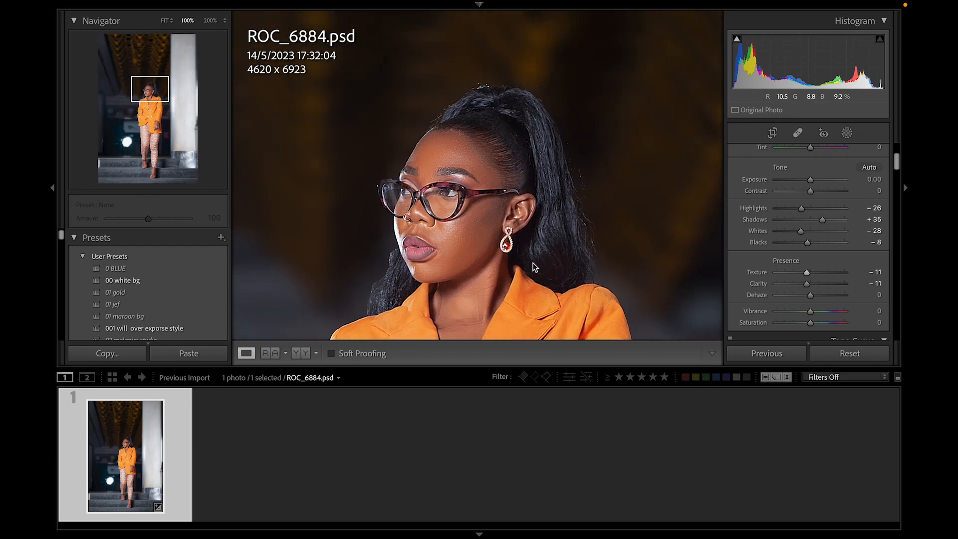
pyautogui.click(528, 175)
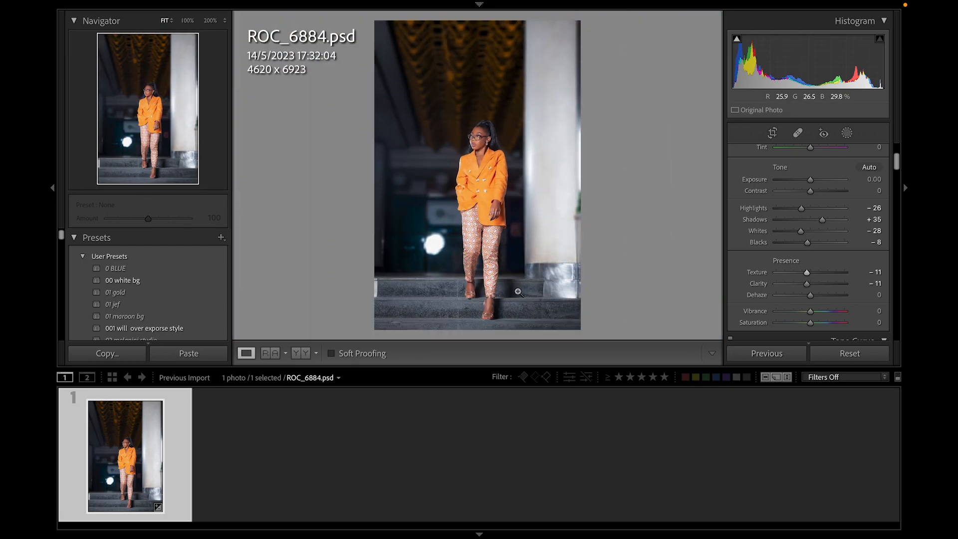
pyautogui.click(519, 293)
pyautogui.moveTo(400, 184); pyautogui.dragTo(672, 425)
pyautogui.moveTo(586, 87); pyautogui.dragTo(579, 378)
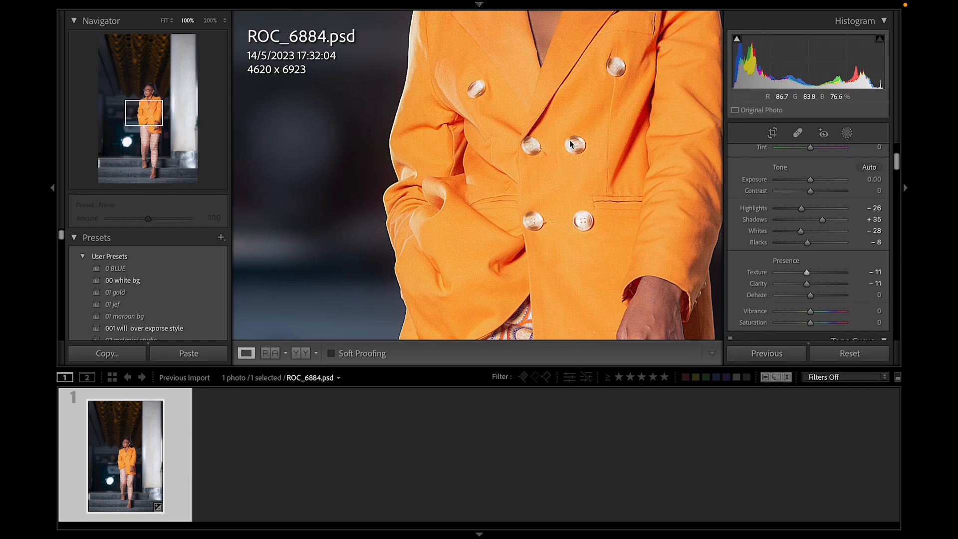
pyautogui.moveTo(571, 143); pyautogui.dragTo(572, 415)
pyautogui.click(573, 198)
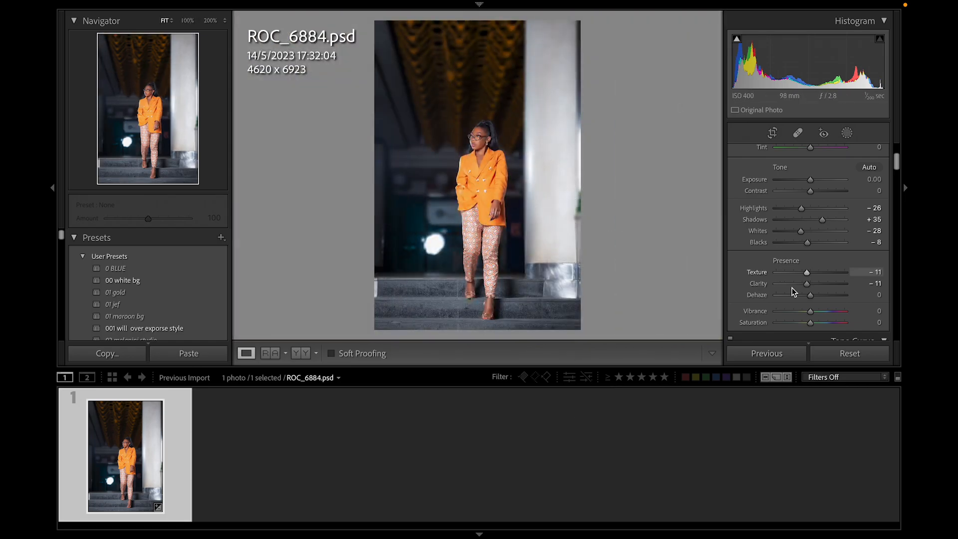
# Set Blacks to −14 with the face in view at 100%.
pyautogui.click(483, 139)
pyautogui.moveTo(483, 188); pyautogui.dragTo(483, 272)
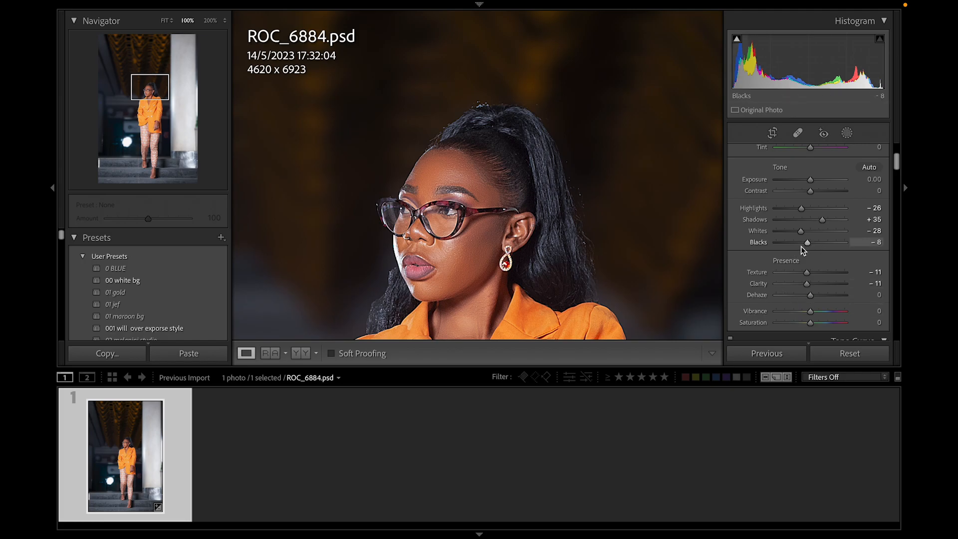
pyautogui.moveTo(804, 243); pyautogui.dragTo(801, 242)
pyautogui.moveTo(509, 246); pyautogui.dragTo(509, 219)
# Try Dehaze at +30, checking its effect on the whole photo and on the face at 100%.
pyautogui.scroll(-1, 789, 298)
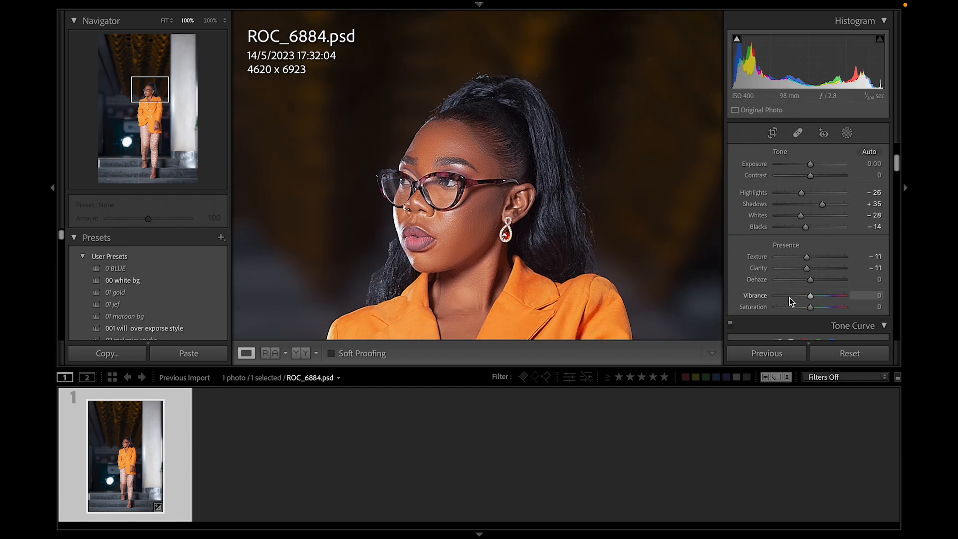
pyautogui.moveTo(818, 279)
pyautogui.mouseDown()
pyautogui.moveTo(836, 281)
pyautogui.moveTo(819, 284)
pyautogui.mouseUp()
pyautogui.click(488, 151)
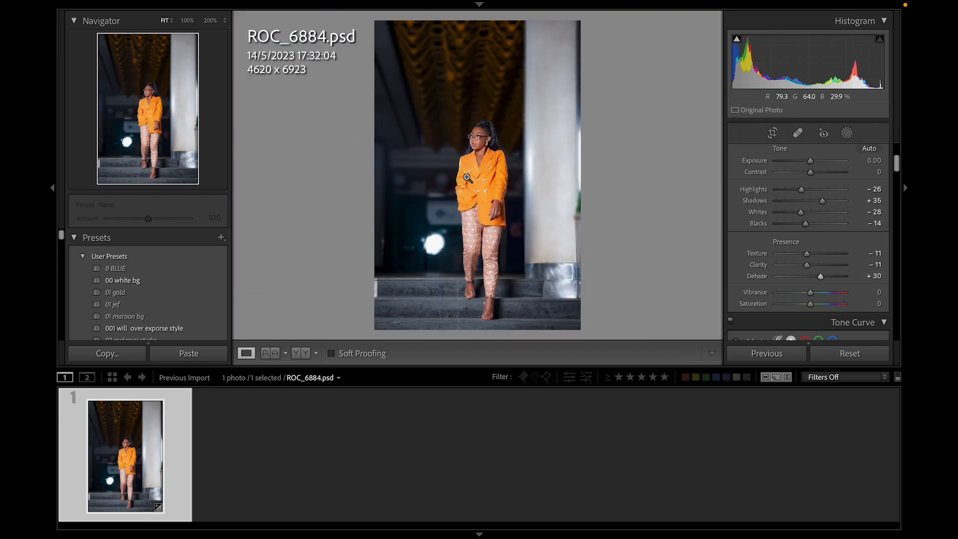
pyautogui.click(489, 151)
pyautogui.moveTo(489, 151); pyautogui.dragTo(543, 346)
pyautogui.moveTo(549, 308); pyautogui.dragTo(543, 247)
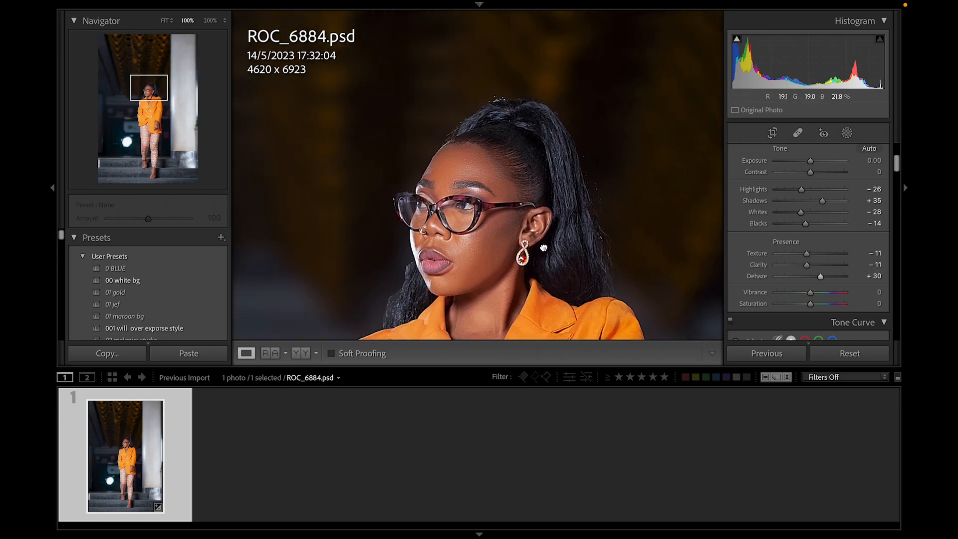
# Set Dehaze to −11 and Blacks to −27.
pyautogui.moveTo(820, 276)
pyautogui.mouseDown()
pyautogui.moveTo(839, 278)
pyautogui.moveTo(806, 281)
pyautogui.mouseUp()
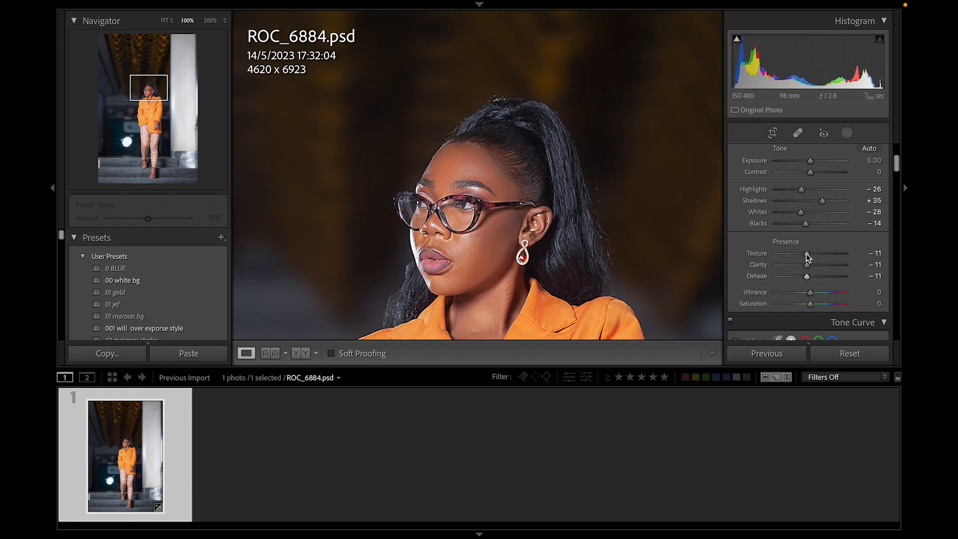
pyautogui.moveTo(800, 224)
pyautogui.mouseDown()
pyautogui.moveTo(789, 225)
pyautogui.moveTo(800, 226)
pyautogui.mouseUp()
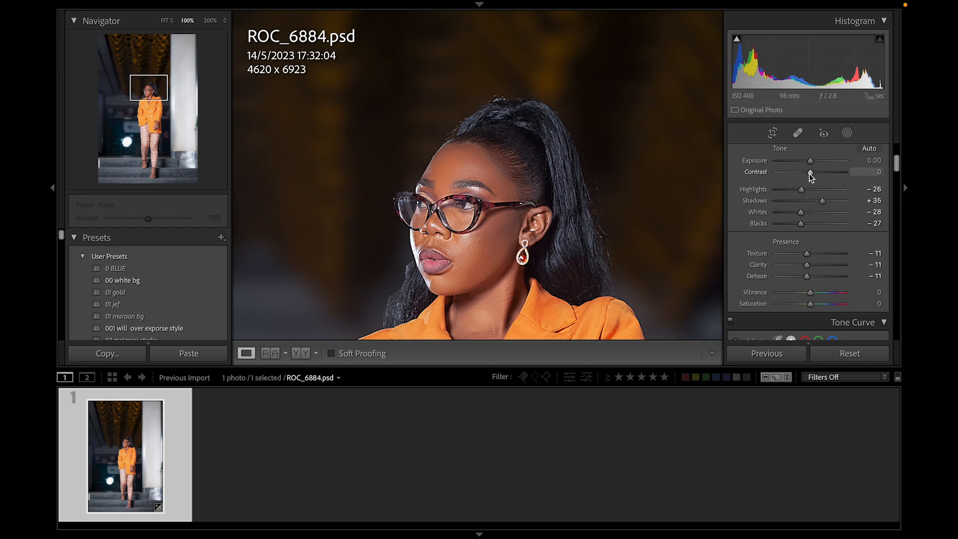
# Try Contrast at −100 and +76, comparing the effect on the whole photo and the face.
pyautogui.moveTo(801, 176); pyautogui.dragTo(761, 195)
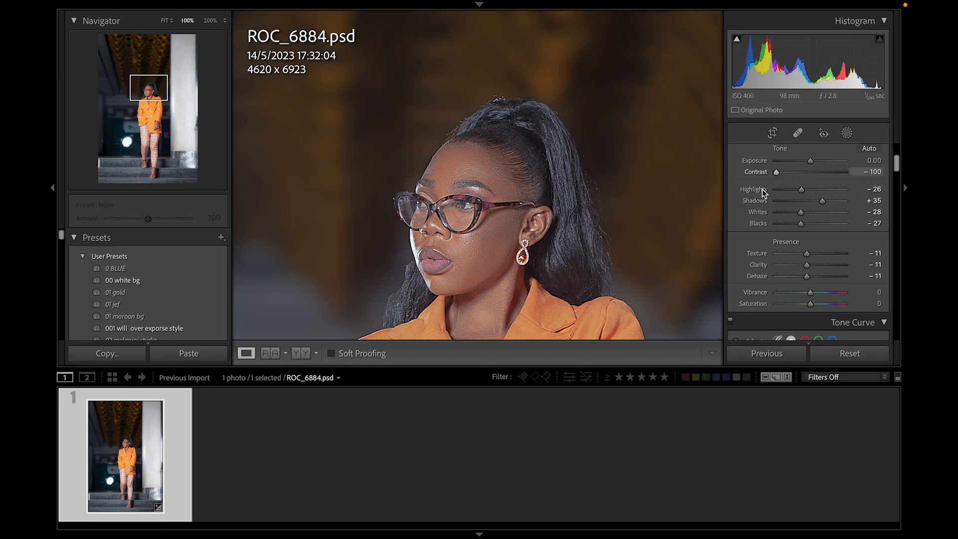
pyautogui.click(580, 192)
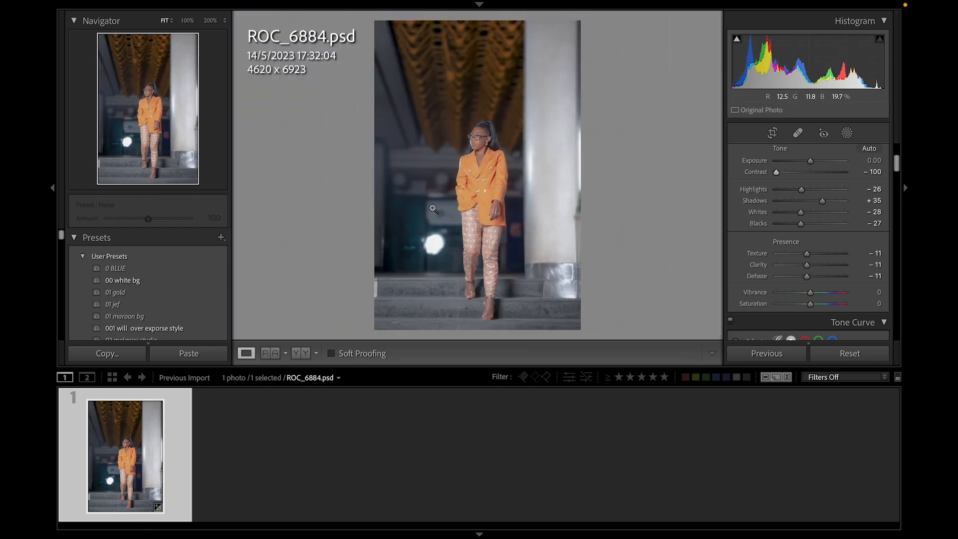
pyautogui.click(432, 95)
pyautogui.moveTo(608, 274); pyautogui.dragTo(296, 2)
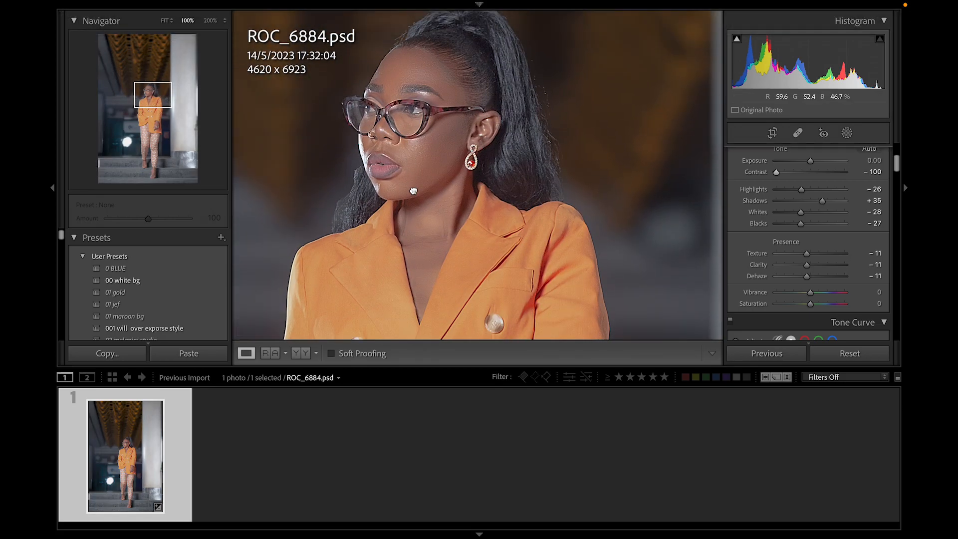
pyautogui.moveTo(413, 190); pyautogui.dragTo(413, 254)
pyautogui.moveTo(815, 171); pyautogui.dragTo(836, 177)
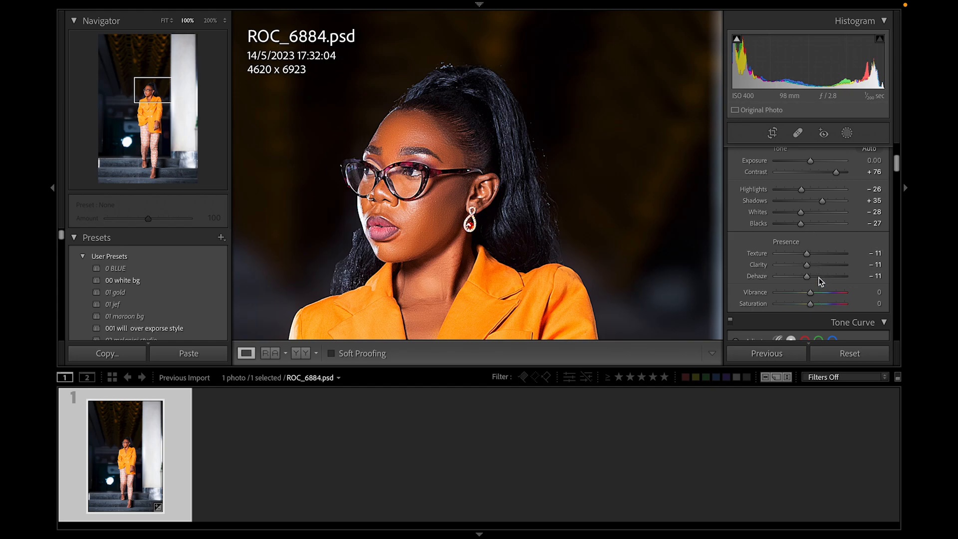
# Reset Contrast, set it to +20, and check the result on the whole photo.
pyautogui.doubleClick(809, 172)
pyautogui.moveTo(810, 173); pyautogui.dragTo(815, 172)
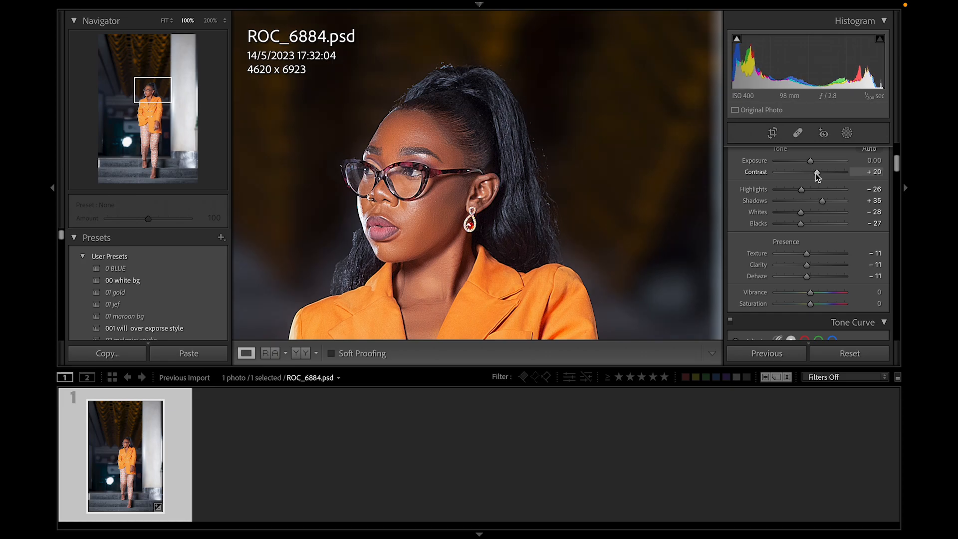
pyautogui.click(492, 113)
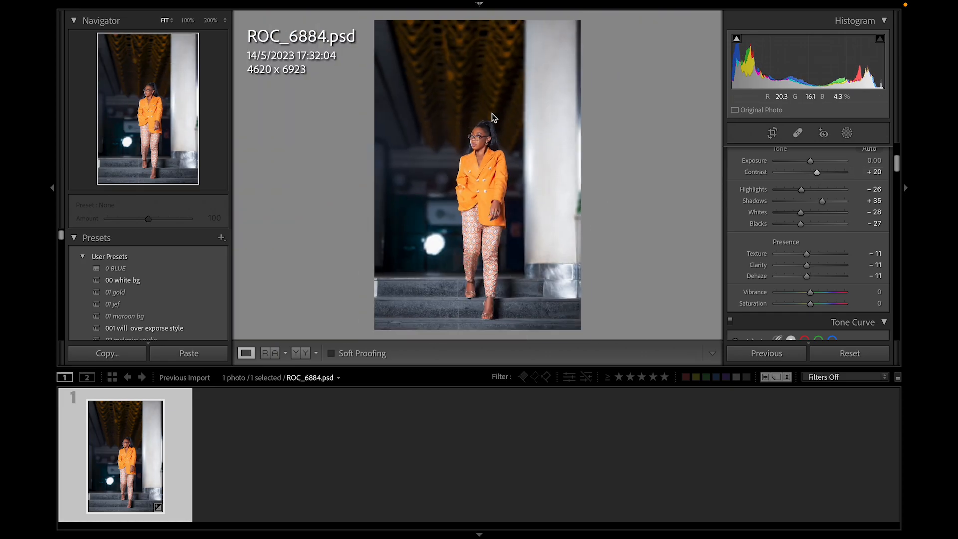
pyautogui.click(492, 112)
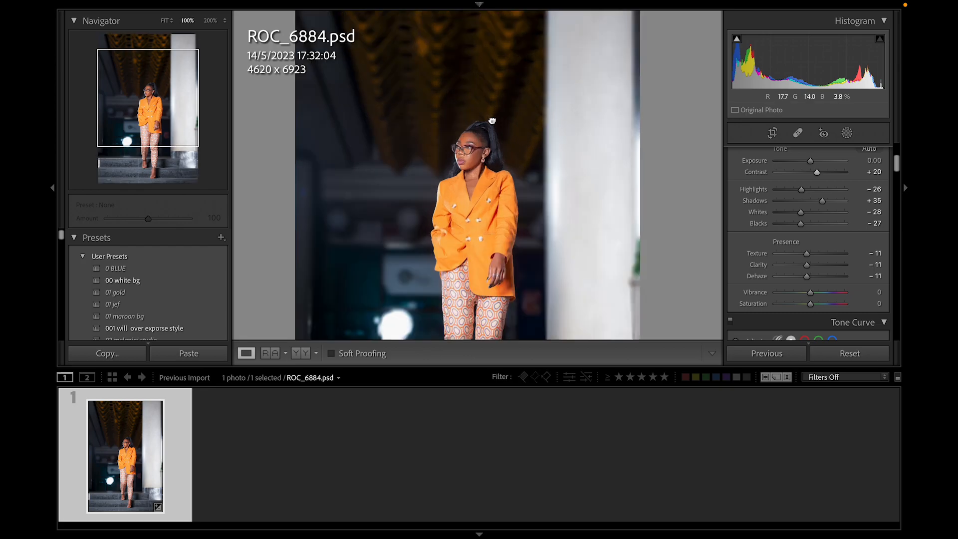
pyautogui.click(492, 118)
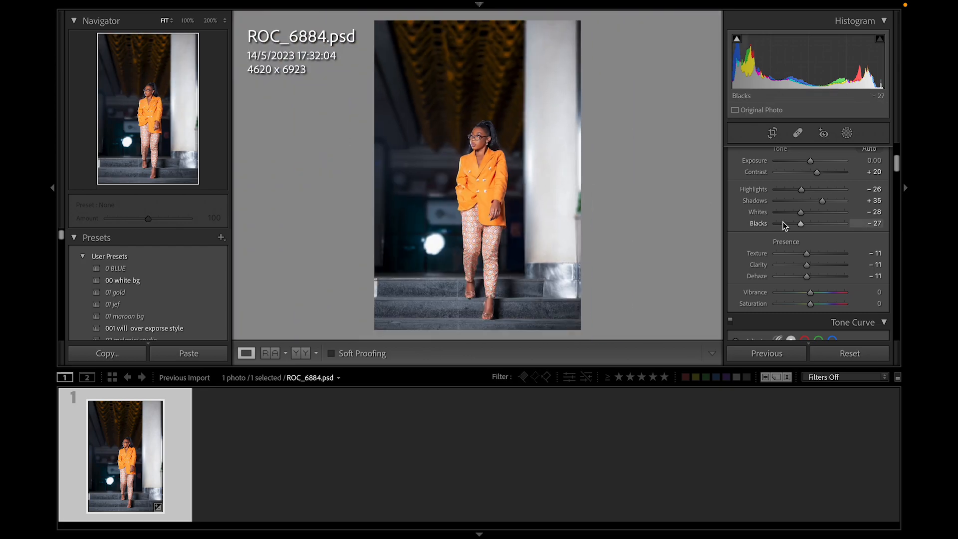
# Try Saturation at +45, +23 and +42 with the face in view, and return it to 0.
pyautogui.scroll(-4, 782, 223)
pyautogui.scroll(-1, 782, 222)
pyautogui.scroll(1, 782, 223)
pyautogui.click(509, 134)
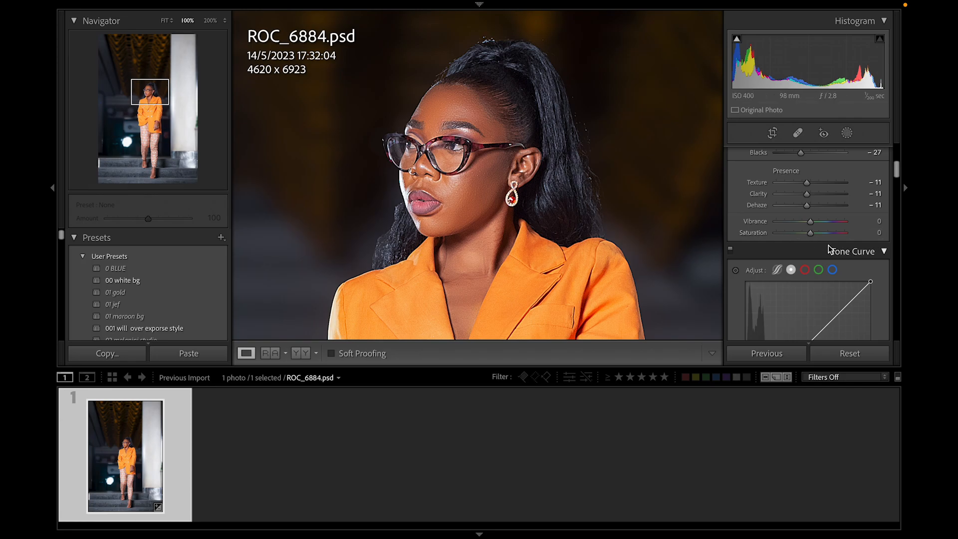
pyautogui.click(824, 234)
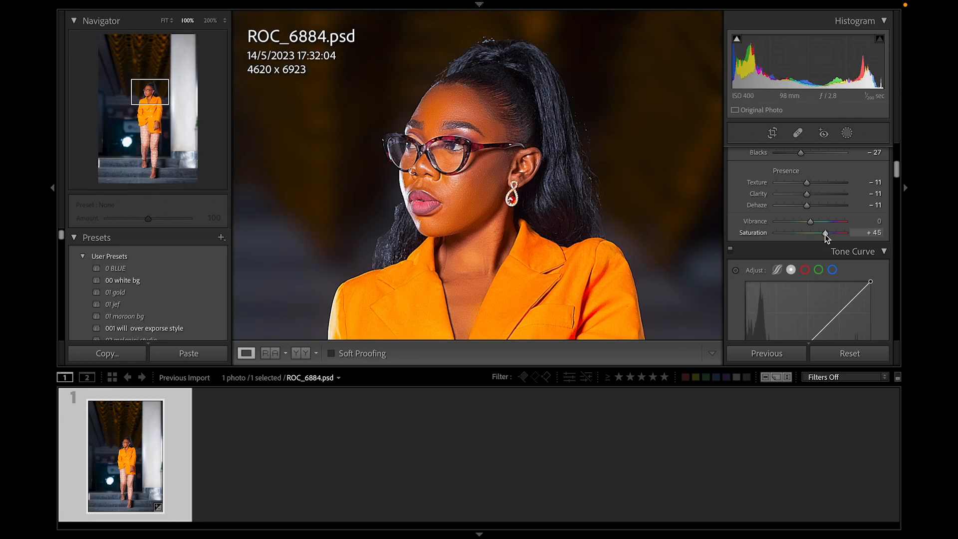
pyautogui.moveTo(825, 233); pyautogui.dragTo(818, 233)
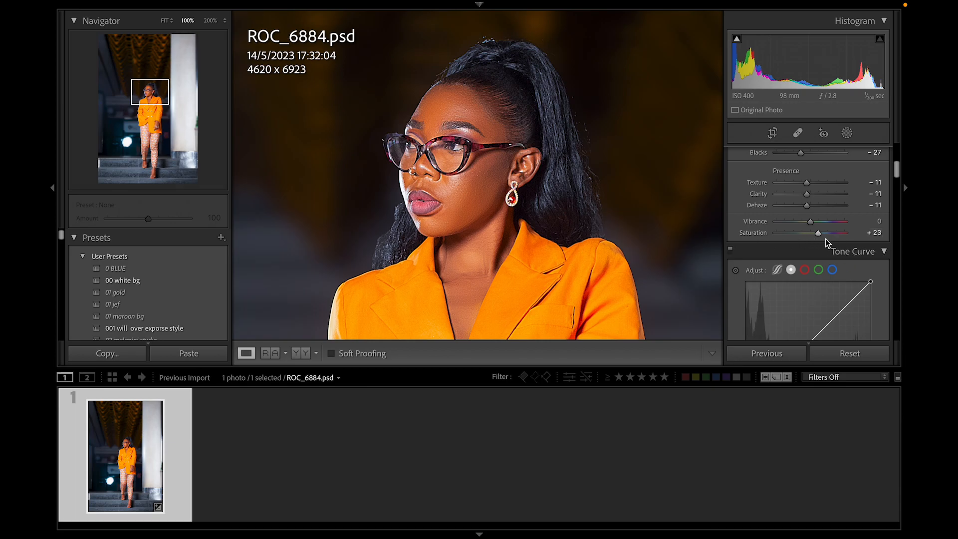
pyautogui.moveTo(812, 234); pyautogui.dragTo(809, 237)
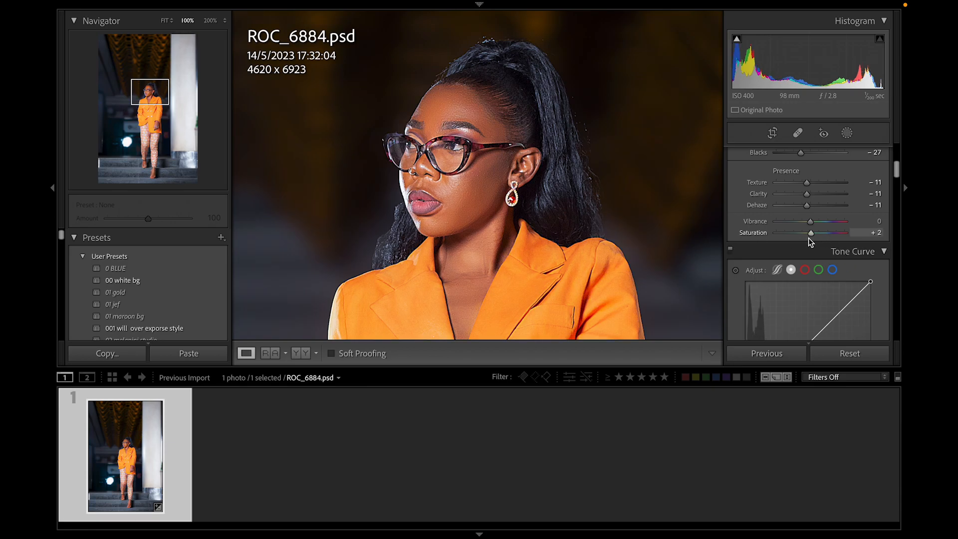
pyautogui.click(825, 233)
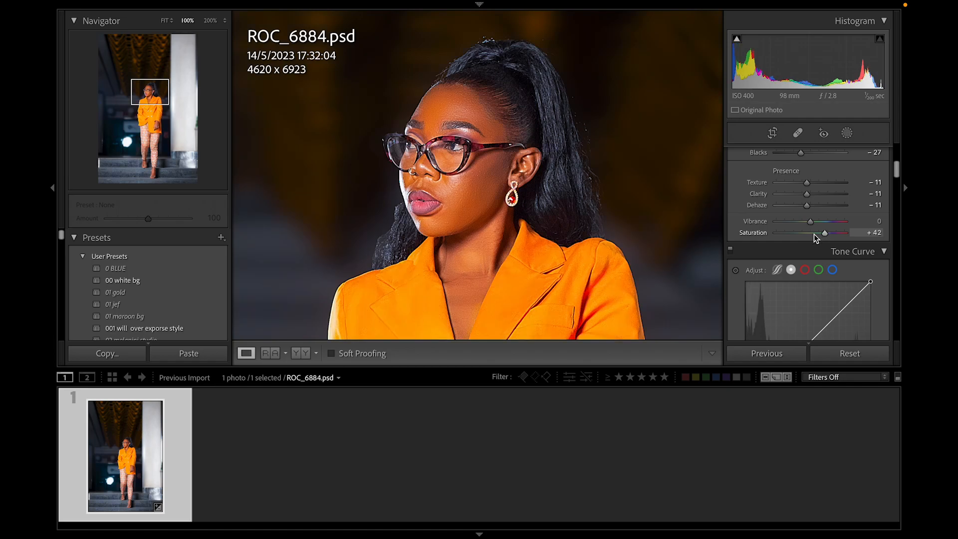
pyautogui.click(813, 233)
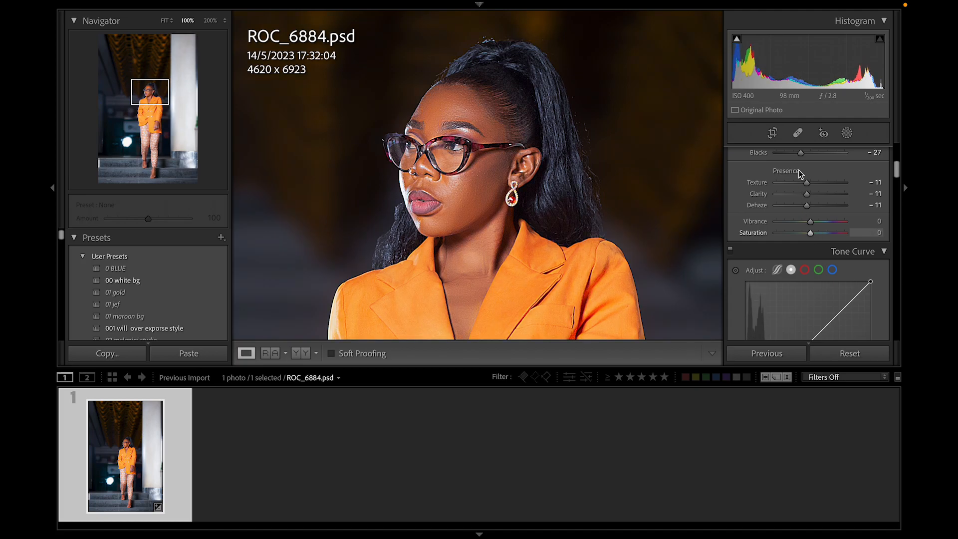
# Set Vibrance to +35, and check the colors on the whole photo and the face.
pyautogui.click(817, 220)
pyautogui.moveTo(818, 220); pyautogui.dragTo(822, 220)
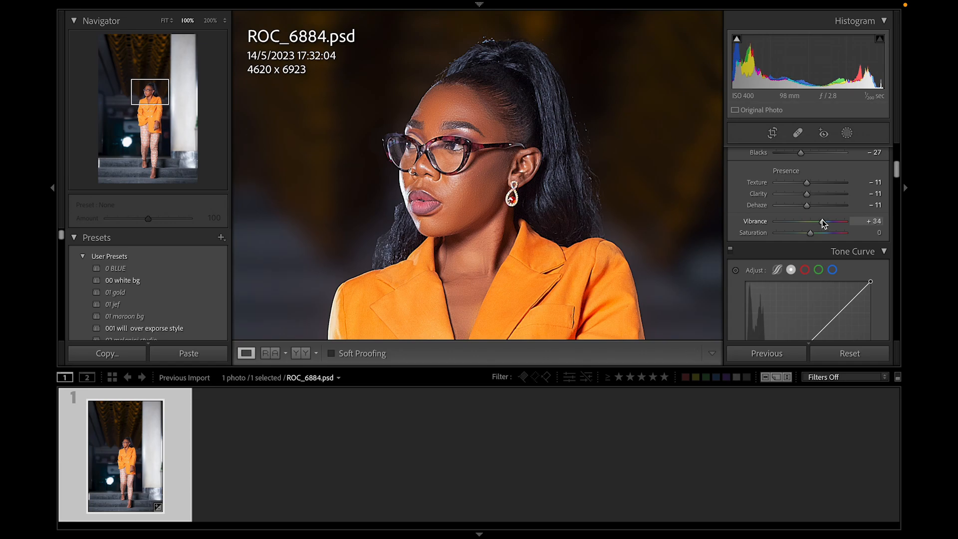
pyautogui.moveTo(822, 219); pyautogui.dragTo(824, 224)
pyautogui.click(624, 208)
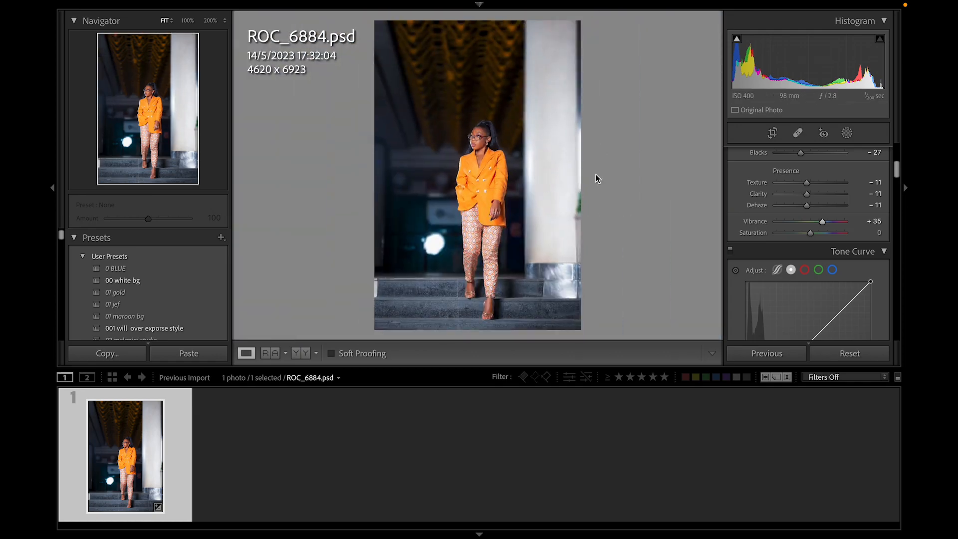
pyautogui.click(478, 143)
pyautogui.click(479, 143)
pyautogui.click(495, 153)
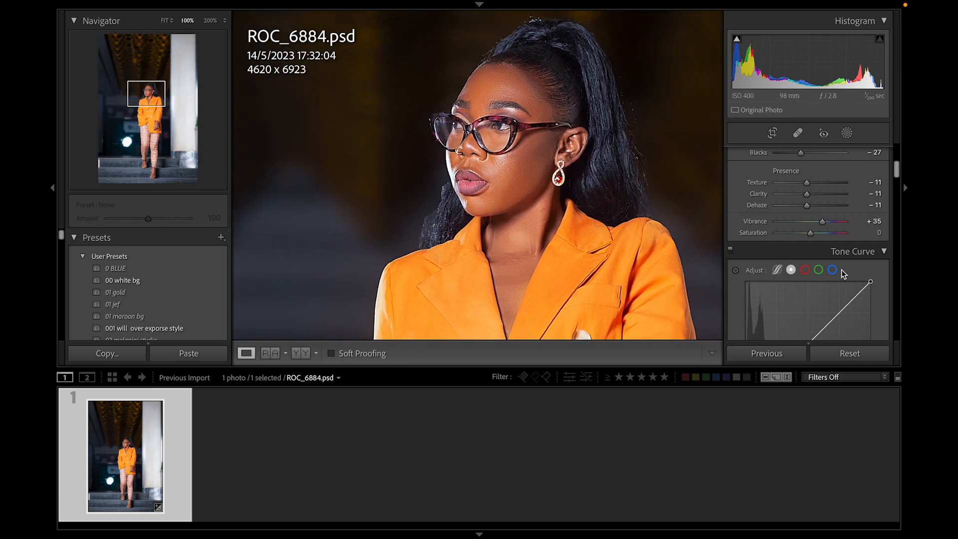
# Add three anchor points along the straight point curve, in its shadows, midtones and highlights.
pyautogui.scroll(-3, 841, 269)
pyautogui.scroll(-1, 840, 270)
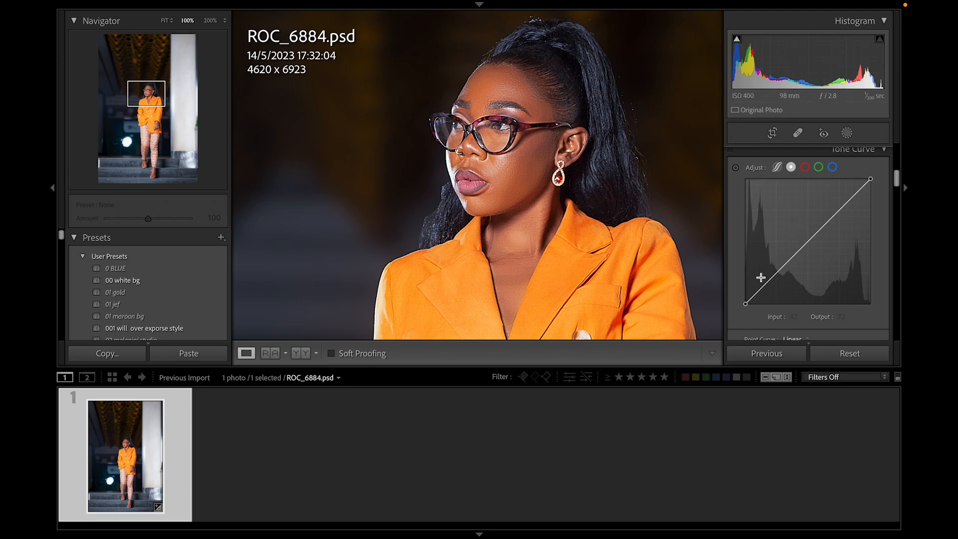
pyautogui.click(780, 270)
pyautogui.click(809, 240)
pyautogui.click(839, 210)
pyautogui.scroll(8, 757, 249)
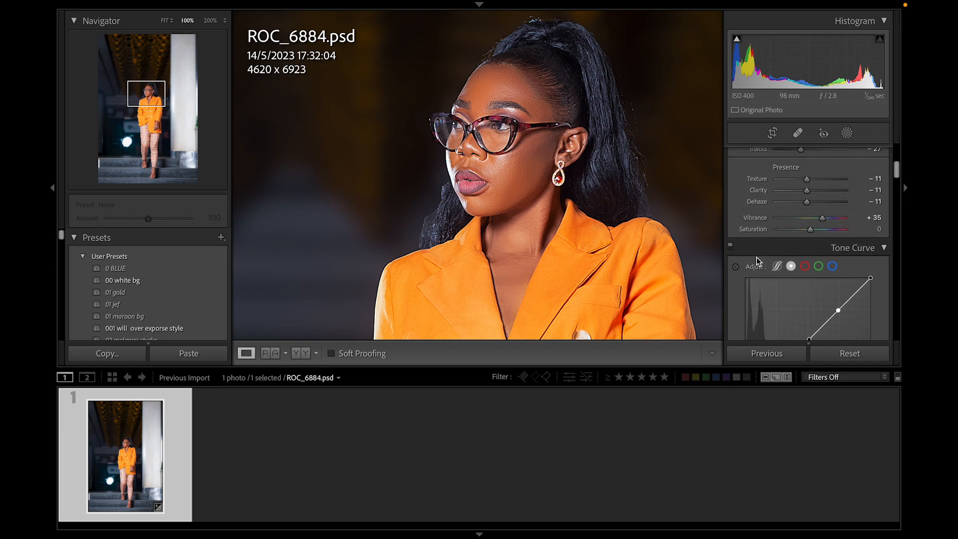
pyautogui.scroll(1, 756, 256)
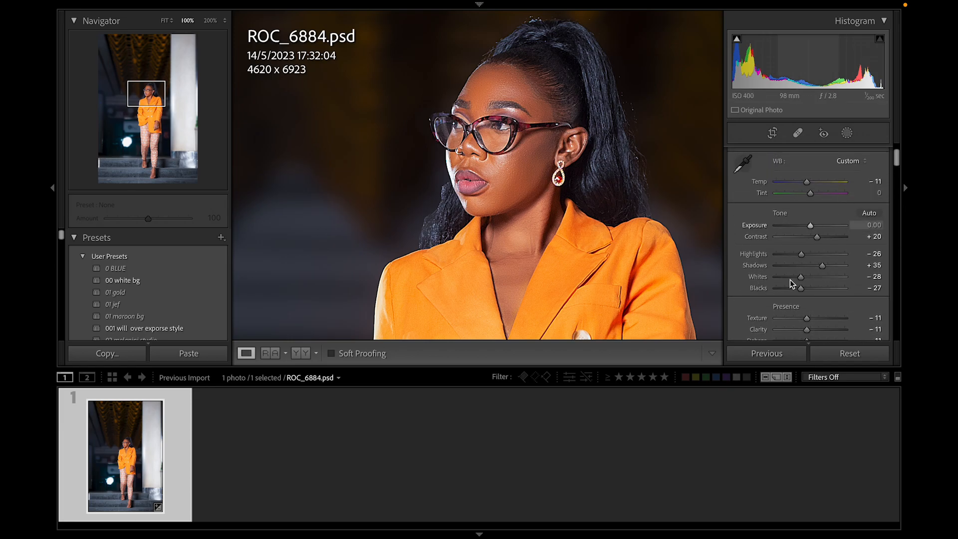
pyautogui.scroll(-5, 814, 252)
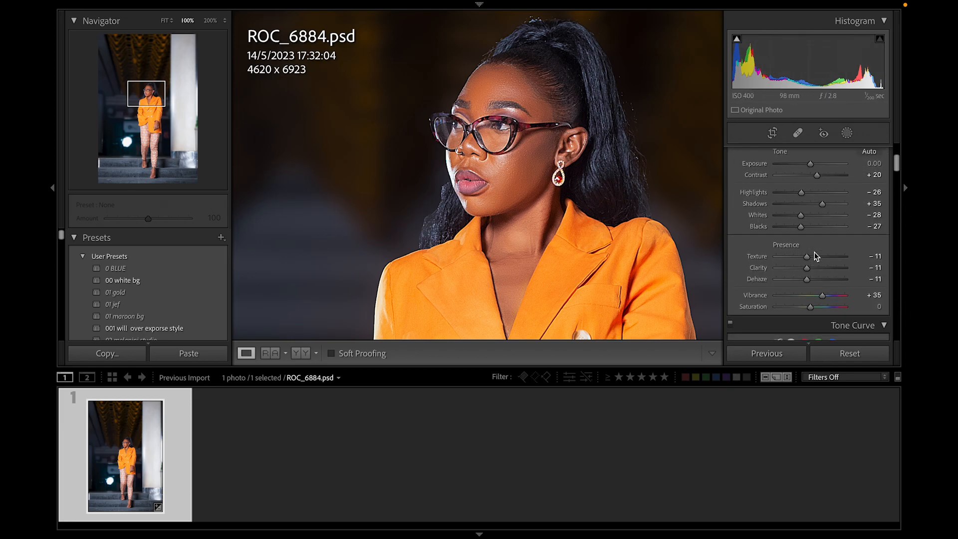
# Try the point curve's shadow point at 83/60 and 47/105, and return it to the diagonal at about 67/68.
pyautogui.scroll(-3, 814, 252)
pyautogui.scroll(-2, 803, 294)
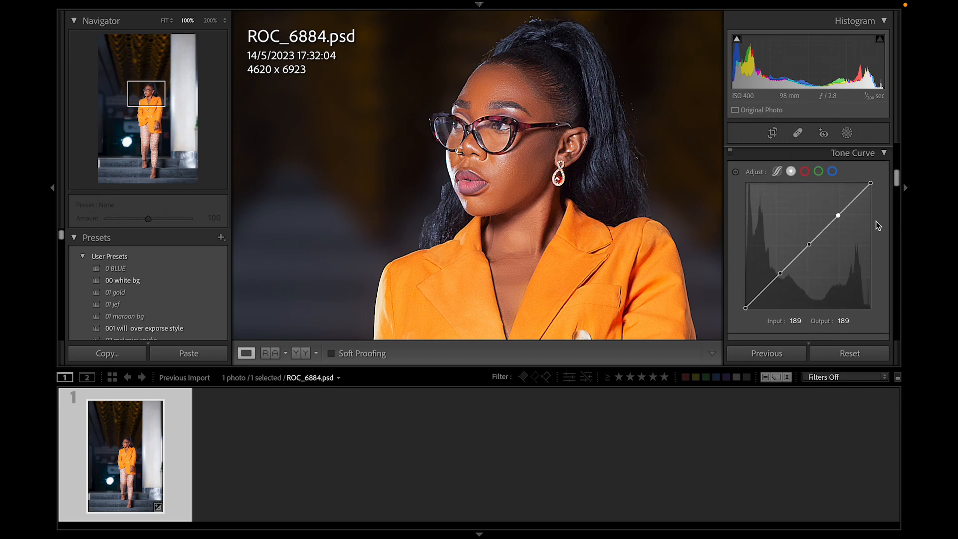
pyautogui.scroll(-1, 801, 250)
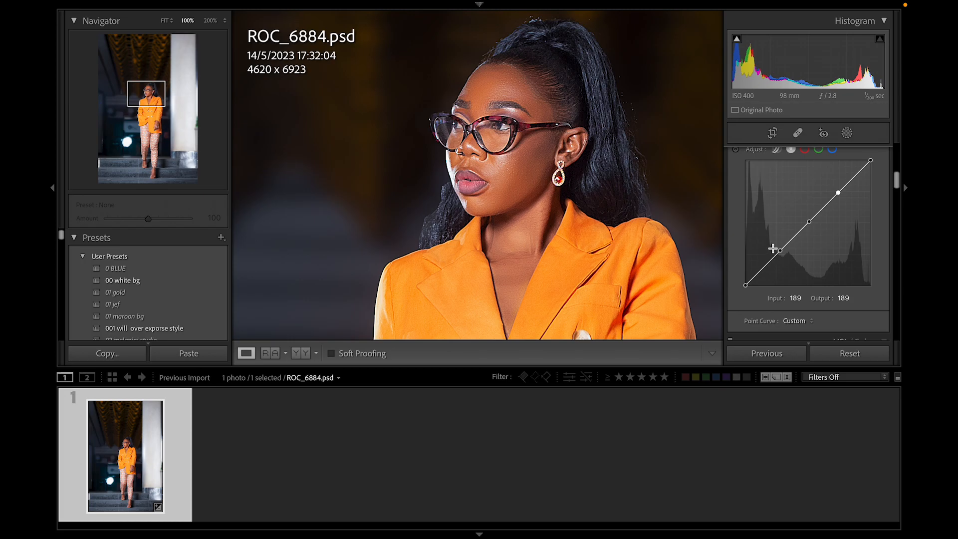
pyautogui.moveTo(780, 251); pyautogui.dragTo(786, 256)
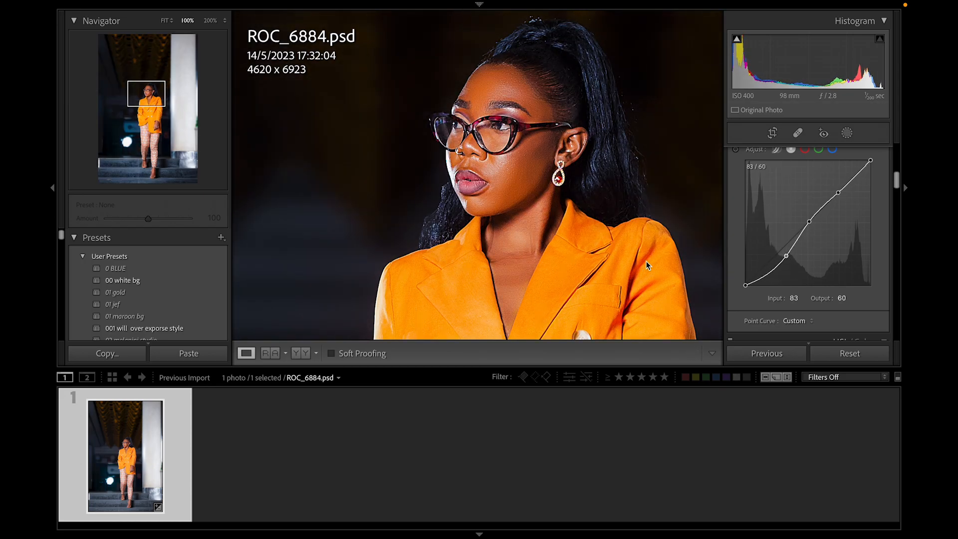
pyautogui.moveTo(785, 256); pyautogui.dragTo(767, 233)
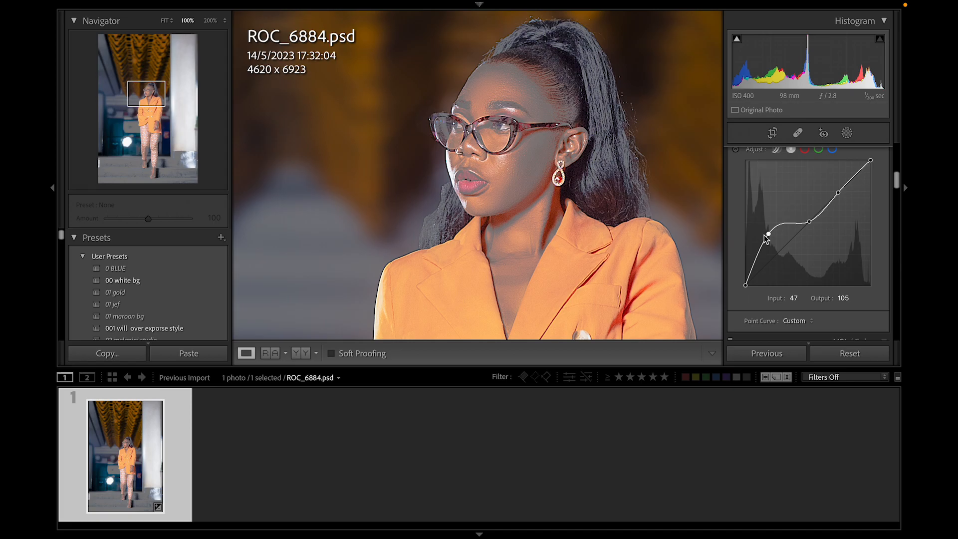
pyautogui.click(766, 239)
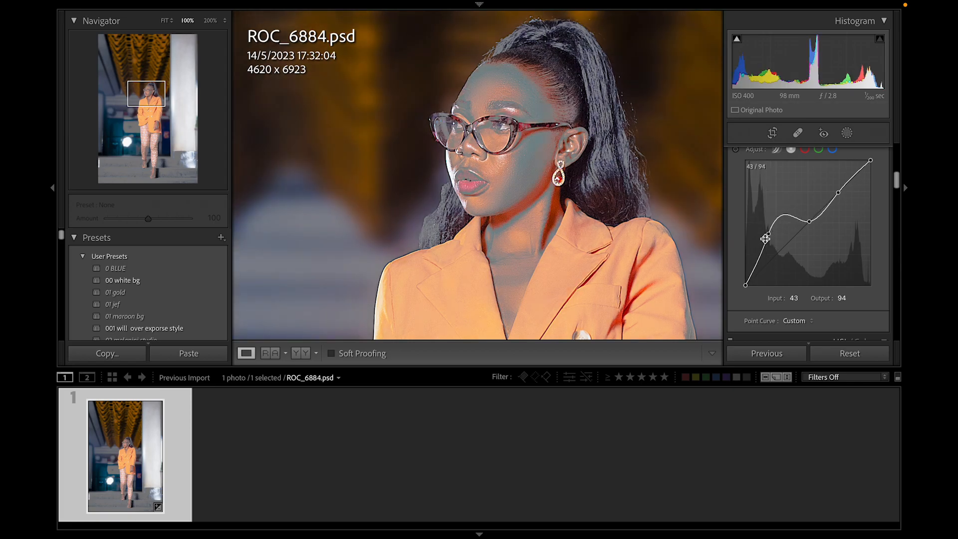
pyautogui.press('super+z')
pyautogui.moveTo(768, 233); pyautogui.dragTo(778, 251)
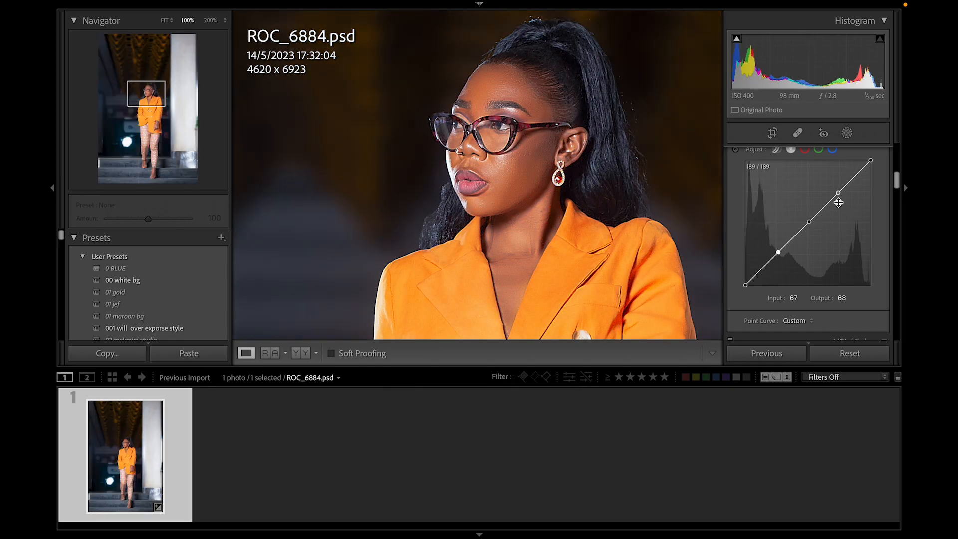
# Try the curve's highlight point above the diagonal and below it at 212/173, undoing each change.
pyautogui.moveTo(839, 194); pyautogui.dragTo(828, 188)
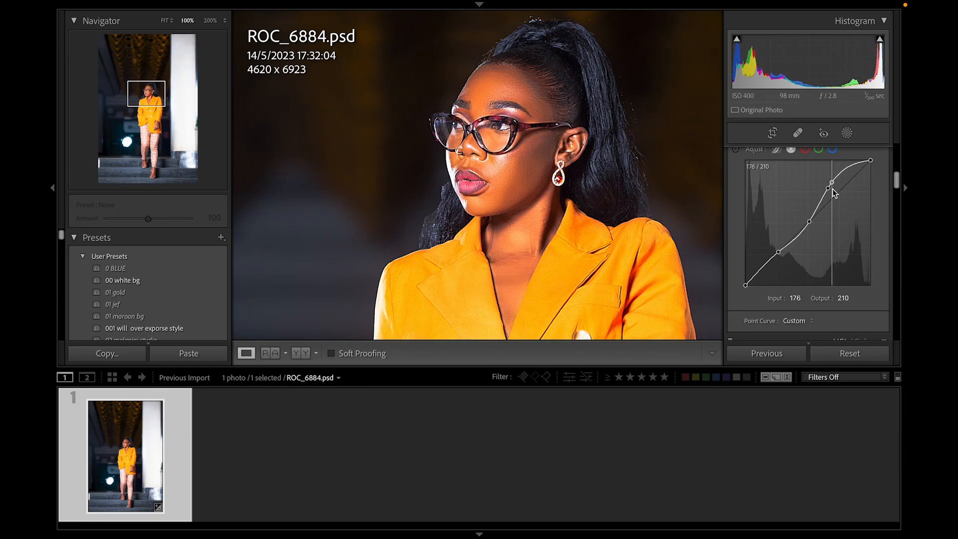
pyautogui.hotkey('ctrl', 'z')
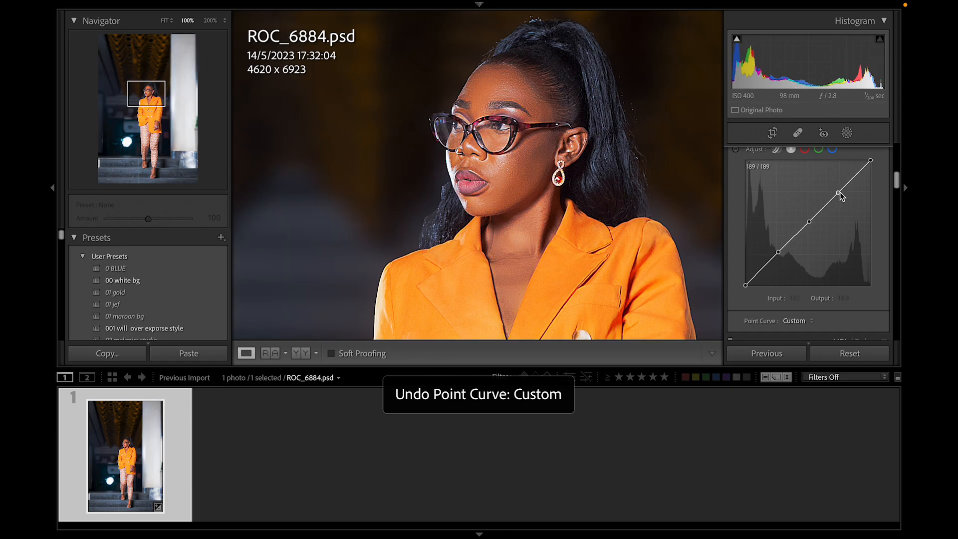
pyautogui.moveTo(840, 195); pyautogui.dragTo(851, 203)
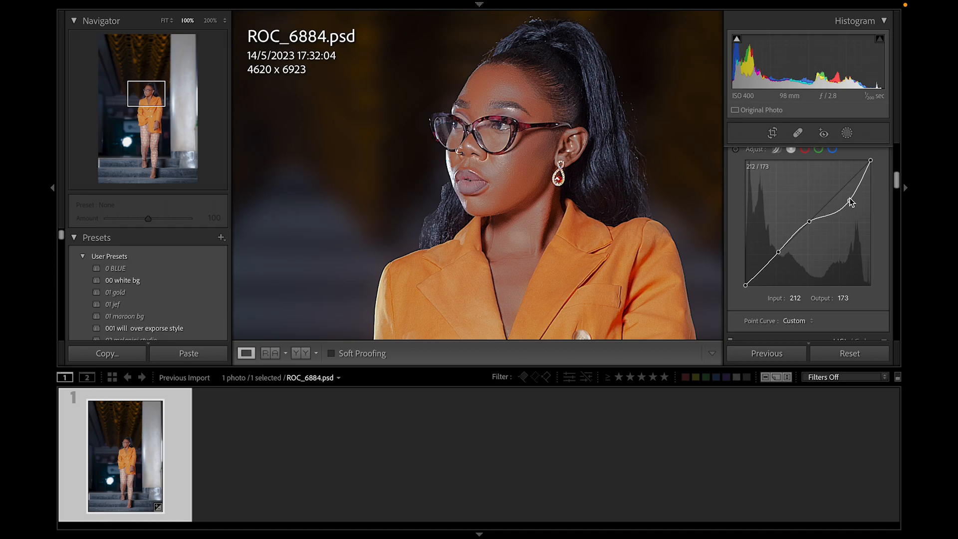
pyautogui.hotkey('ctrl', 'z')
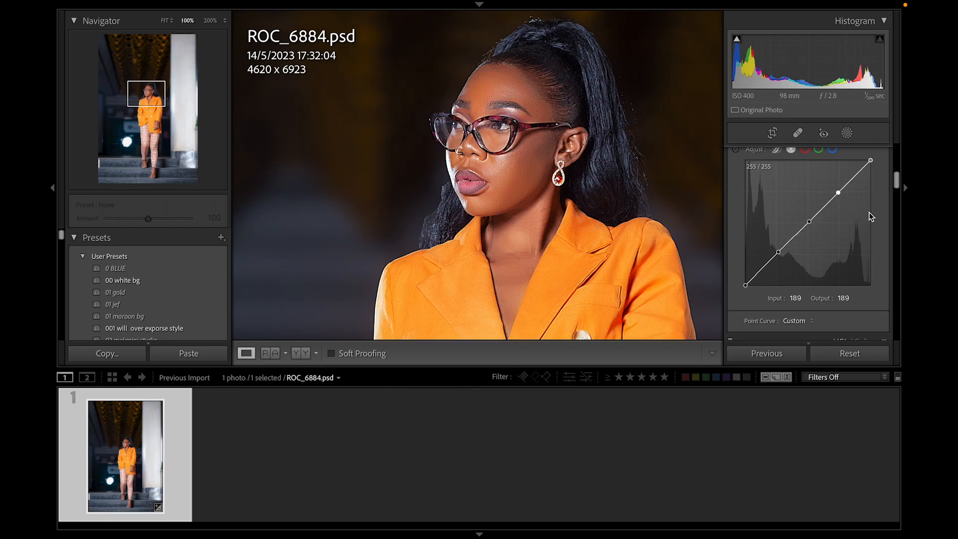
pyautogui.scroll(-2, 870, 216)
pyautogui.scroll(2, 870, 216)
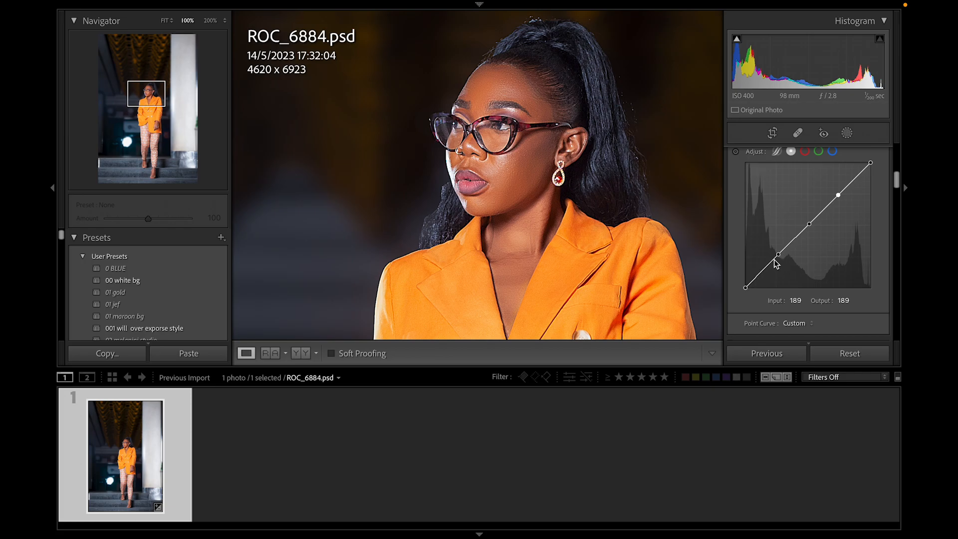
# Try lifting the curve's midtone point to 126/132 and 124/134 while checking the whole photo and the face, and undo both changes.
pyautogui.click(809, 224)
pyautogui.moveTo(809, 223); pyautogui.dragTo(807, 223)
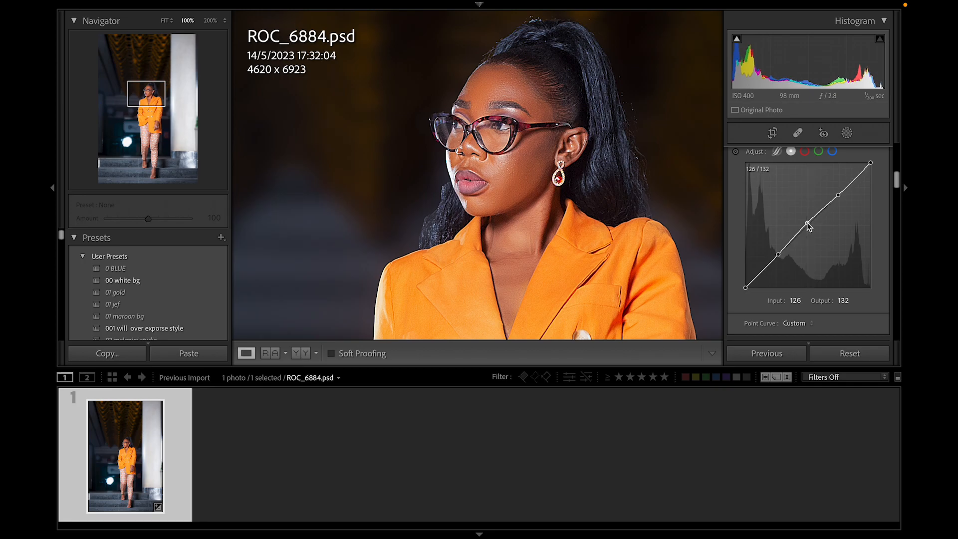
pyautogui.click(545, 178)
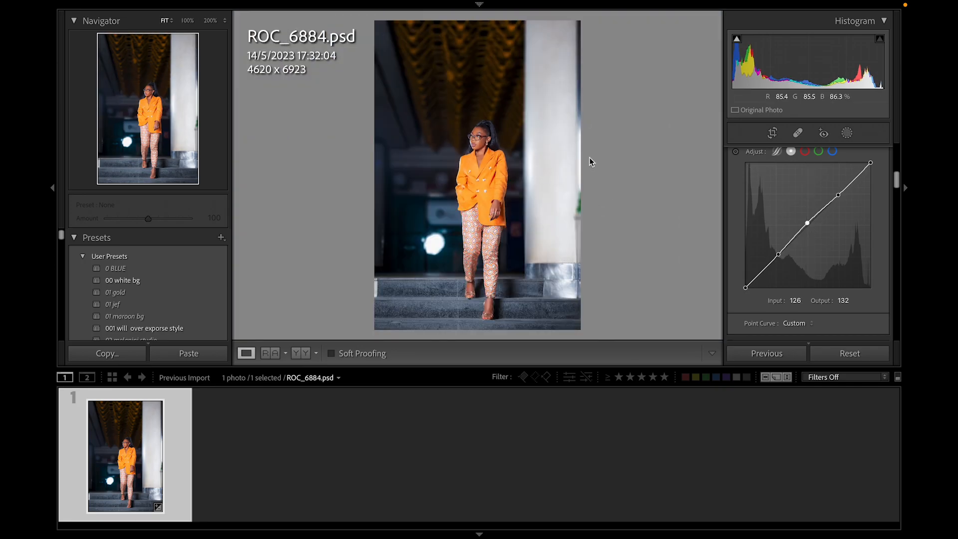
pyautogui.click(482, 145)
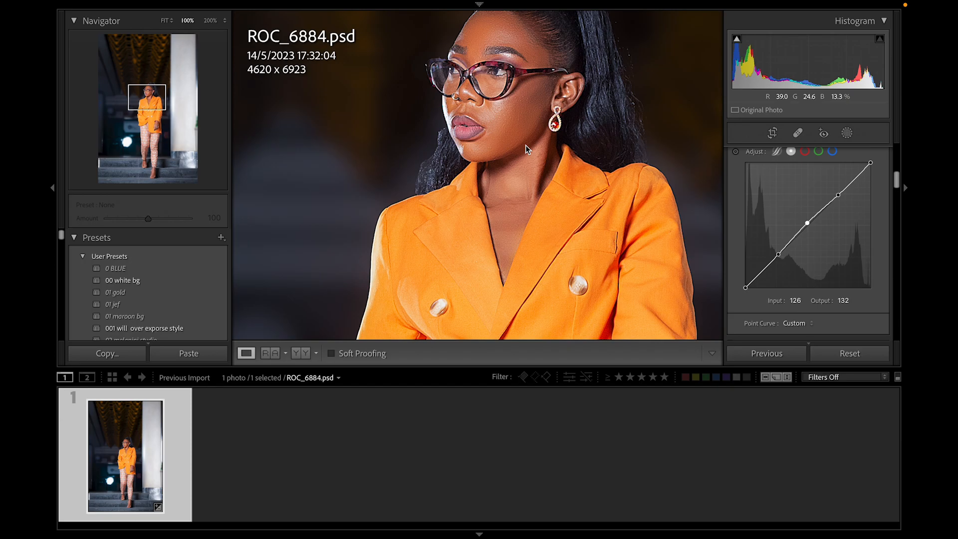
pyautogui.moveTo(809, 225); pyautogui.dragTo(806, 222)
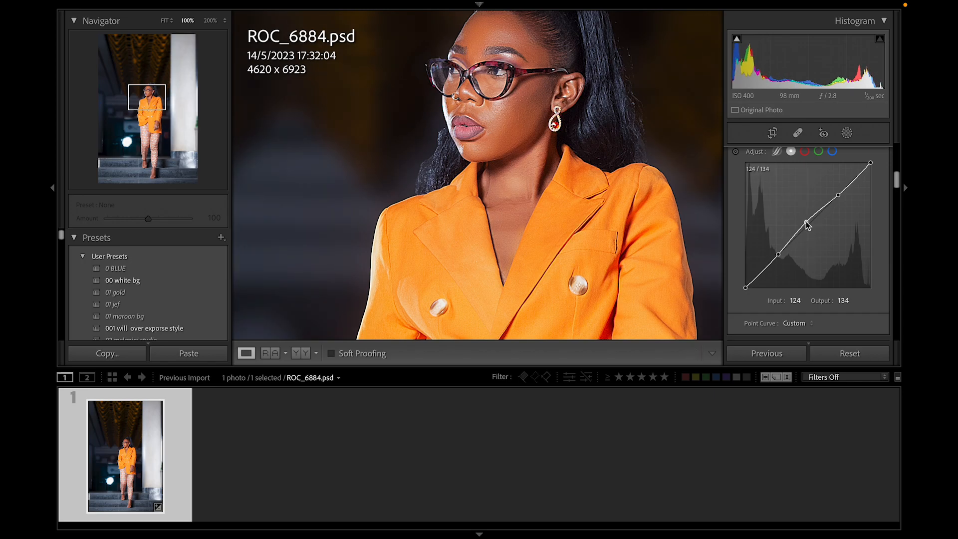
pyautogui.hotkey('ctrl', 'z')
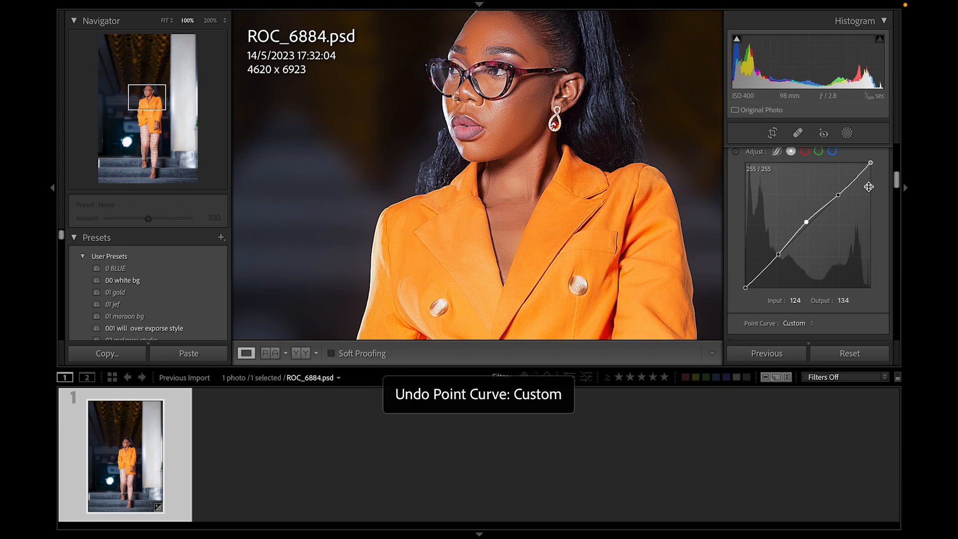
pyautogui.hotkey('ctrl', 'z')
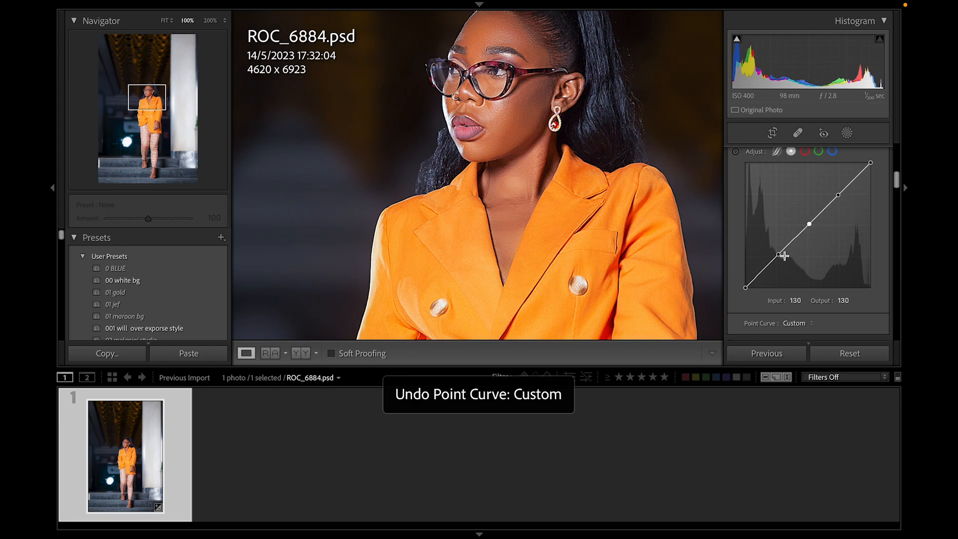
# Shape a slight S-curve with shadows at 73/65 and highlights at 184/192, and check the whole photo and the face.
pyautogui.moveTo(779, 255); pyautogui.dragTo(780, 257)
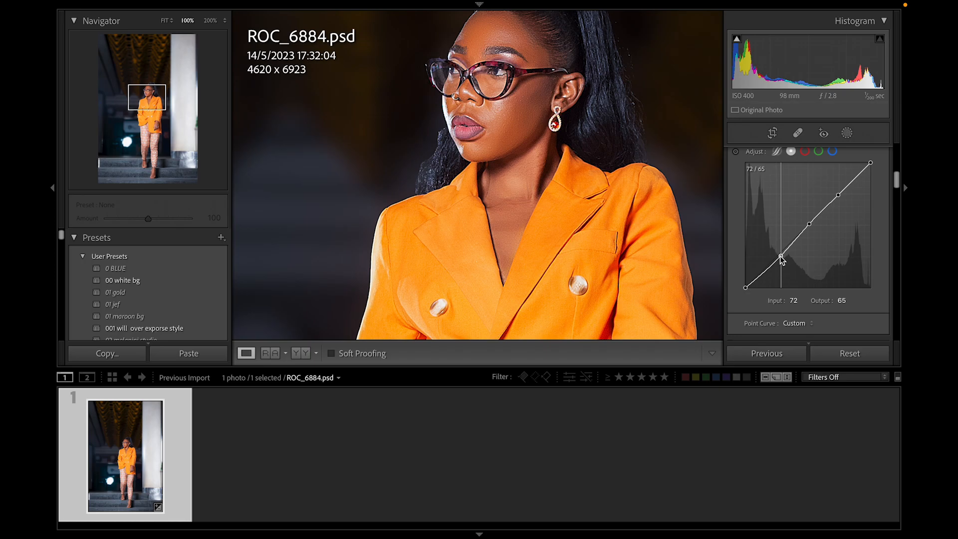
pyautogui.moveTo(837, 194); pyautogui.dragTo(836, 193)
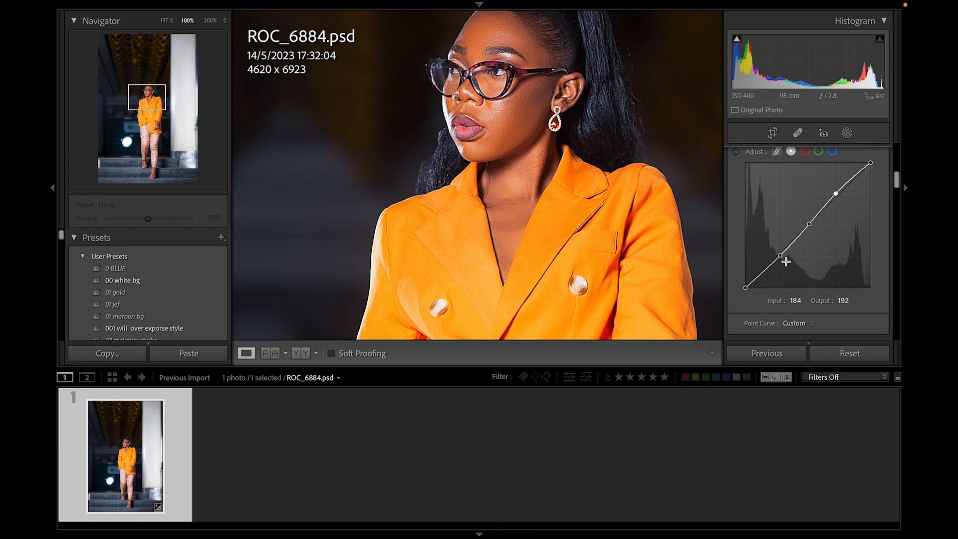
pyautogui.moveTo(783, 256); pyautogui.dragTo(781, 257)
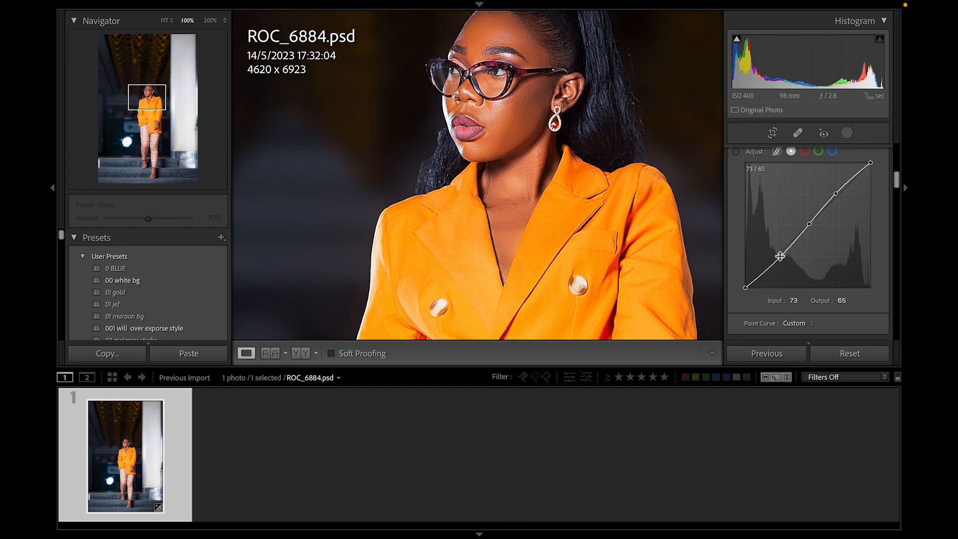
pyautogui.click(619, 127)
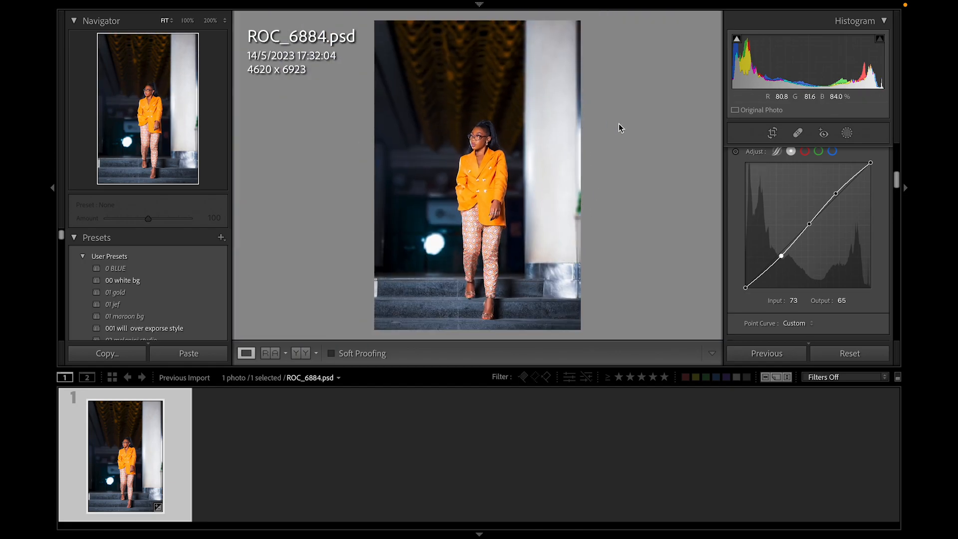
pyautogui.click(474, 139)
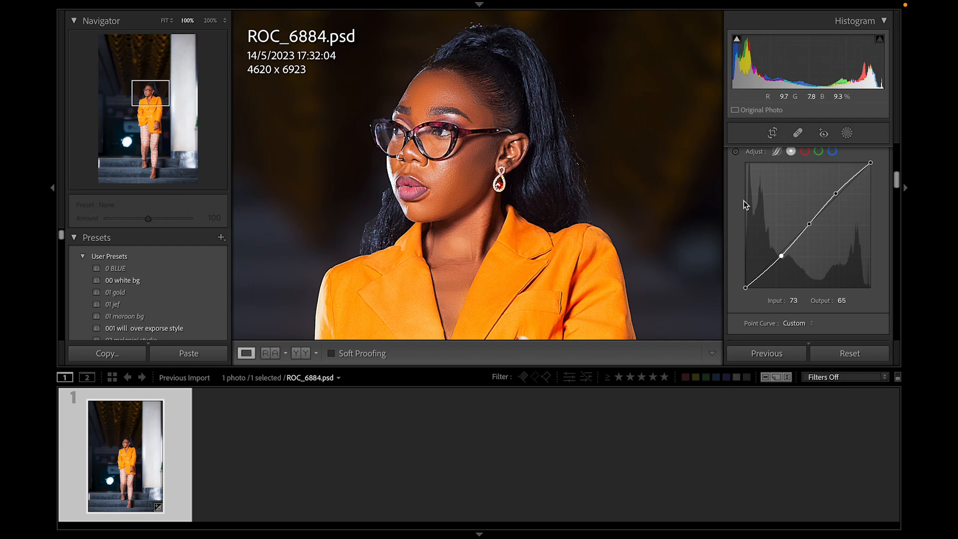
# Reset all develop settings, and give the point curve new shadow, midtone and highlight points with the midtone one raised to 125/134.
pyautogui.scroll(-1, 848, 254)
pyautogui.click(857, 354)
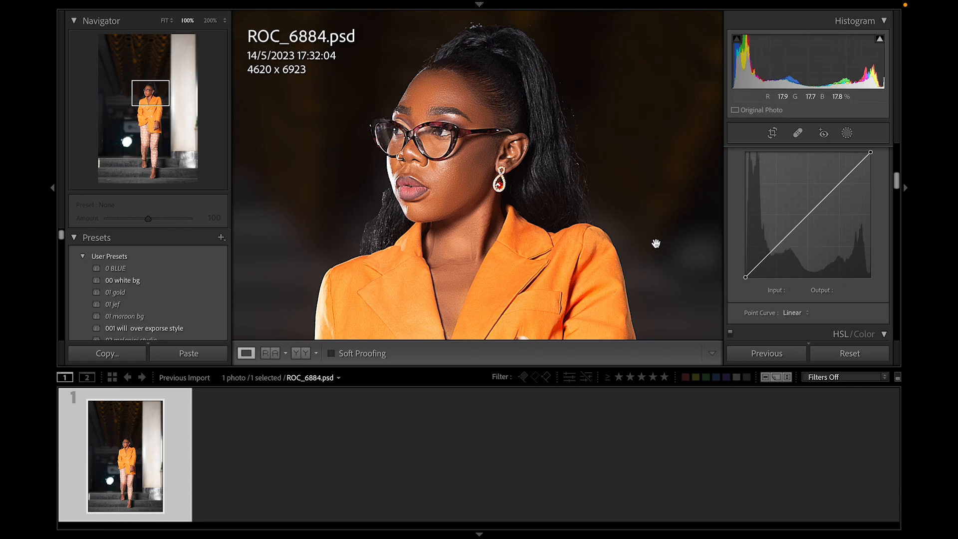
pyautogui.click(776, 246)
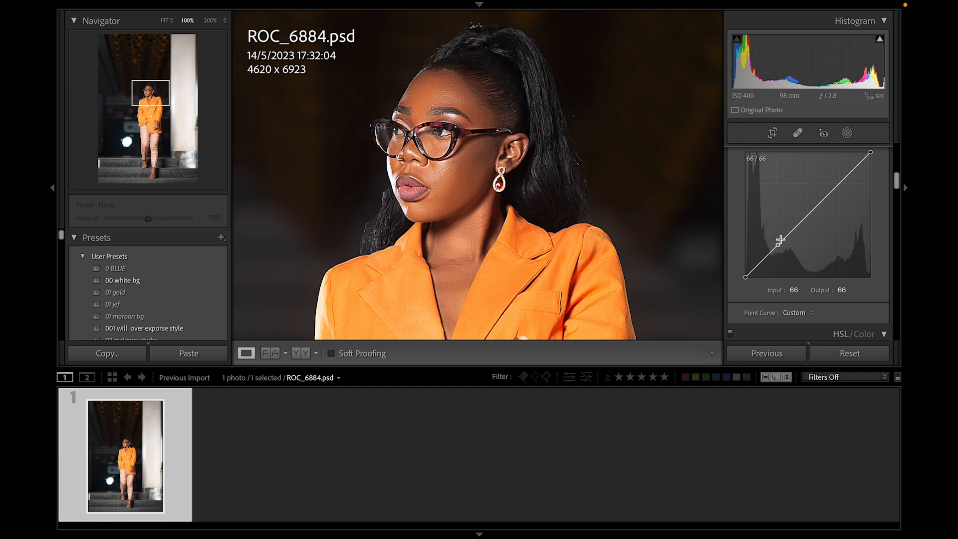
pyautogui.click(837, 183)
pyautogui.click(808, 210)
pyautogui.moveTo(807, 211); pyautogui.dragTo(808, 214)
pyautogui.scroll(1, 783, 196)
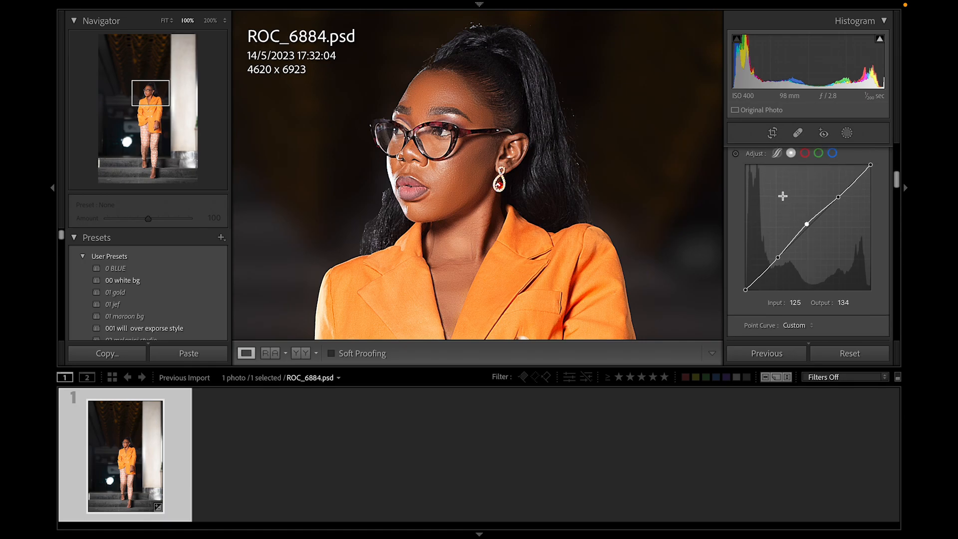
# Compare the face with the Tone Curve adjustment off and on, and view the whole photo.
pyautogui.scroll(1, 782, 196)
pyautogui.click(730, 161)
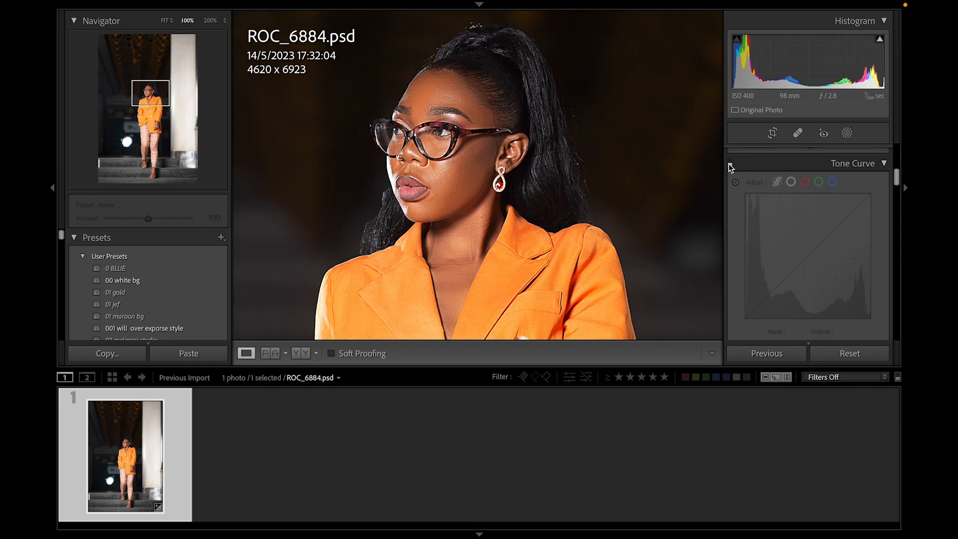
pyautogui.click(730, 163)
pyautogui.click(730, 164)
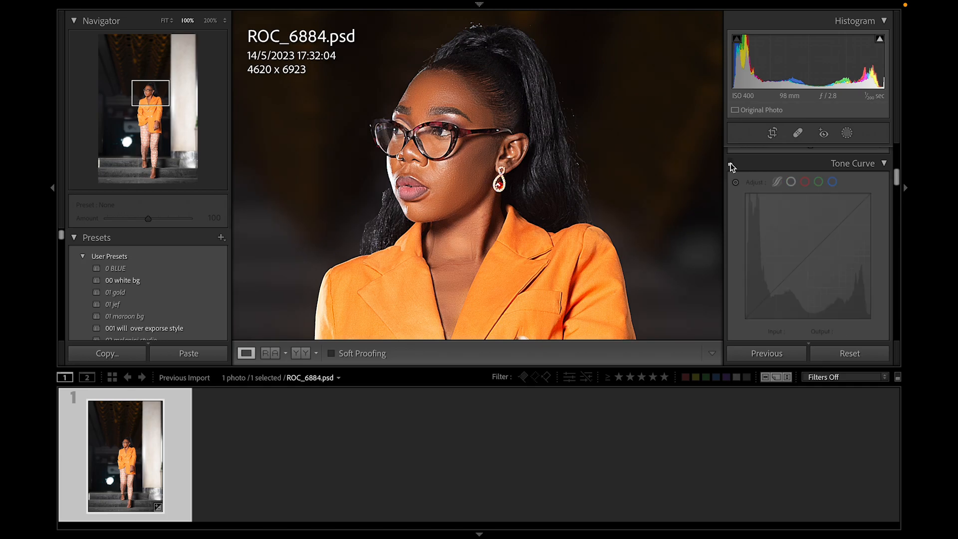
pyautogui.click(731, 163)
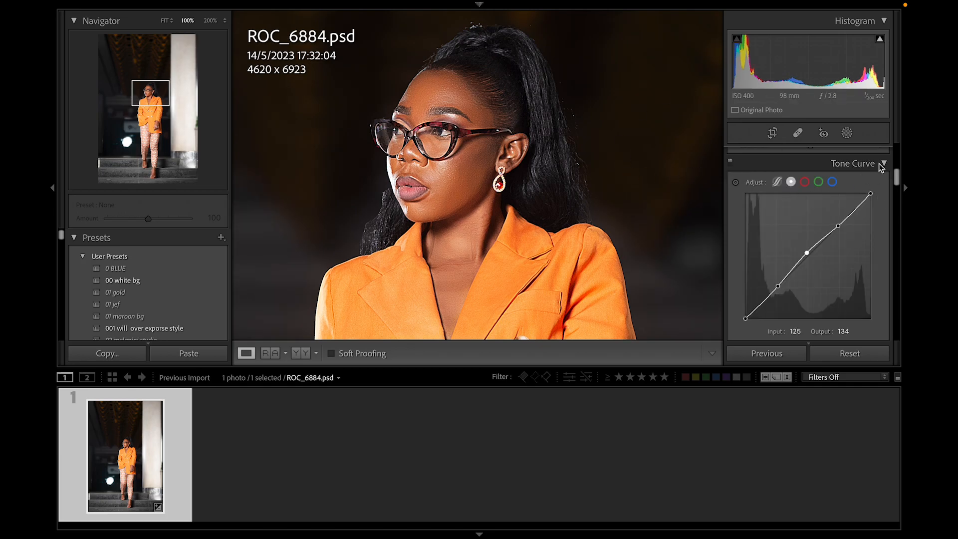
pyautogui.click(476, 246)
# Look through the point curve presets and keep Custom.
pyautogui.scroll(-3, 771, 226)
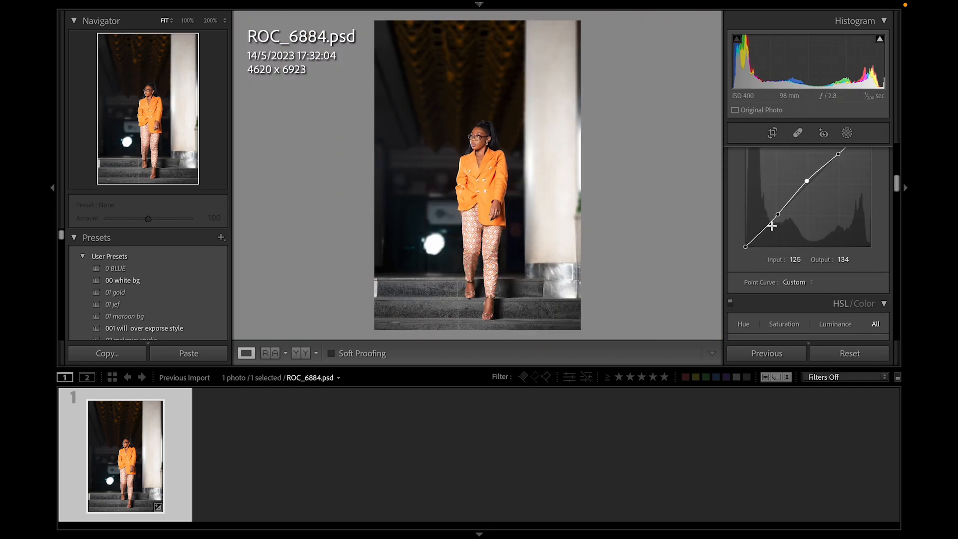
pyautogui.scroll(-1, 778, 234)
pyautogui.click(796, 254)
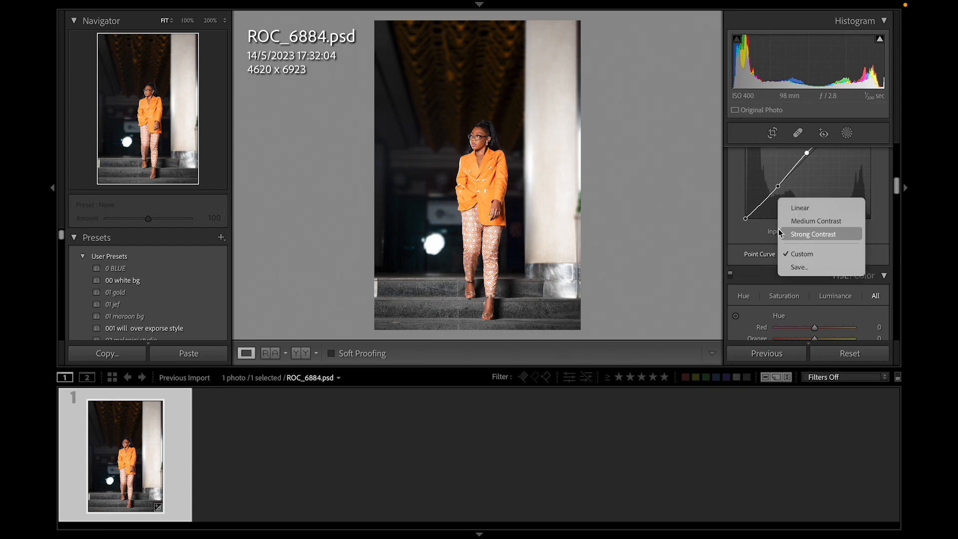
pyautogui.click(788, 253)
# Look over the HSL sliders, and switch to the Color view with the Magenta adjustments shown.
pyautogui.scroll(-3, 868, 261)
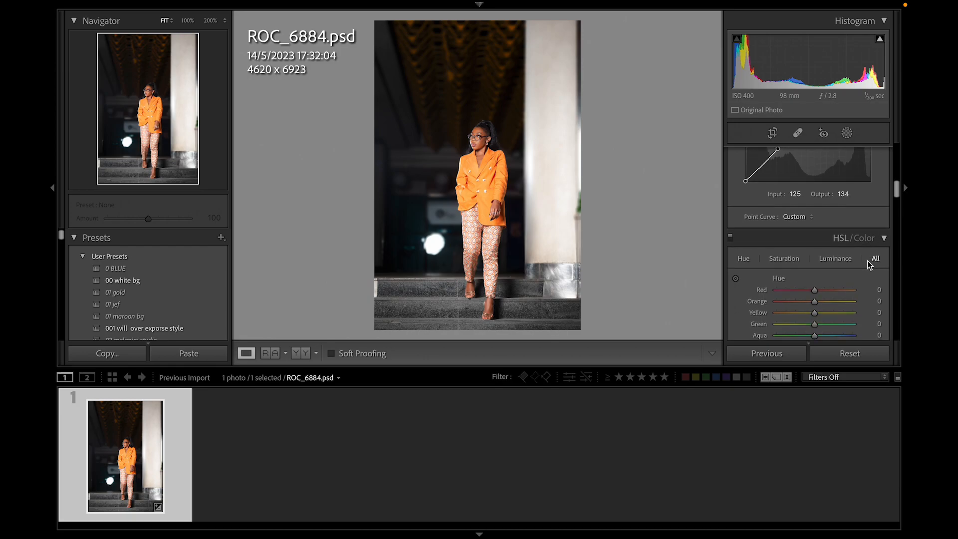
pyautogui.scroll(-3, 884, 282)
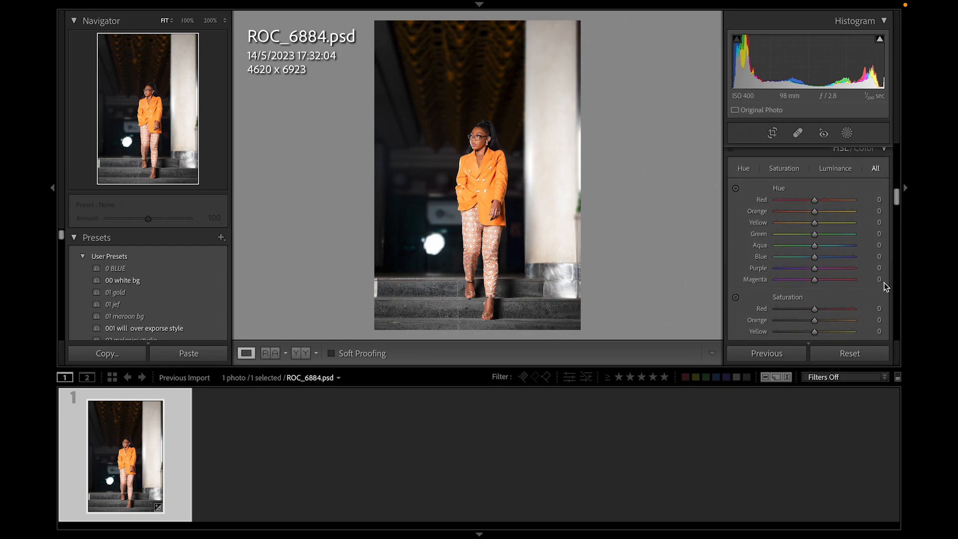
pyautogui.scroll(-2, 834, 284)
pyautogui.scroll(5, 833, 283)
pyautogui.scroll(1, 833, 283)
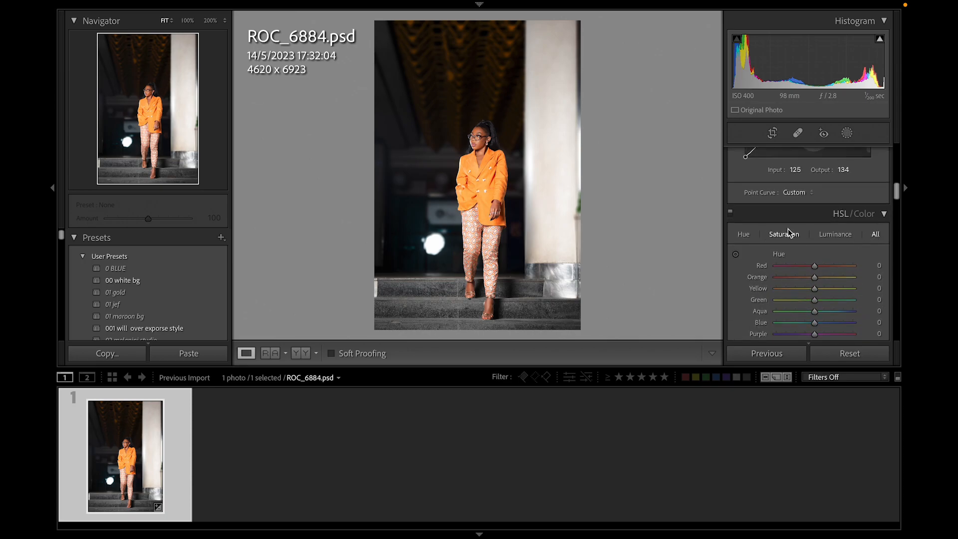
pyautogui.click(863, 214)
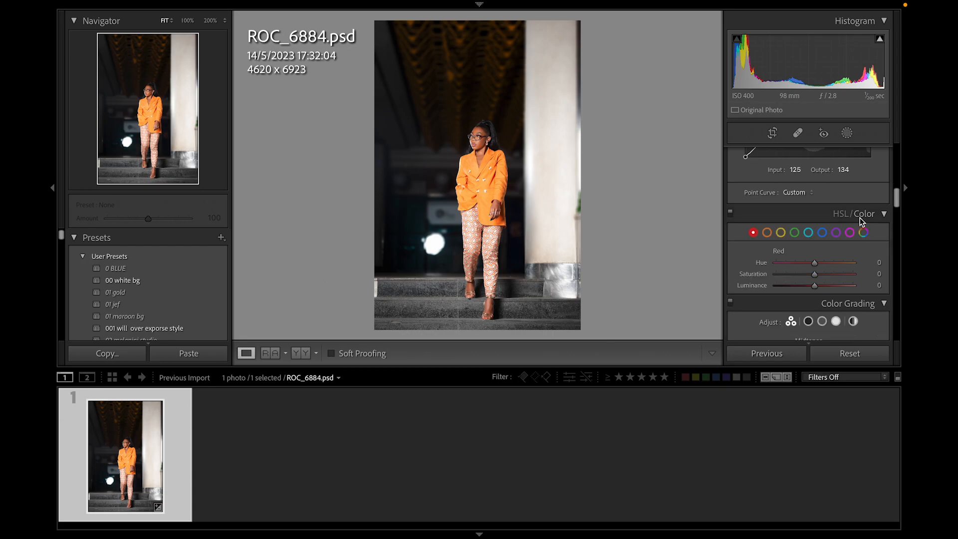
pyautogui.scroll(-2, 789, 257)
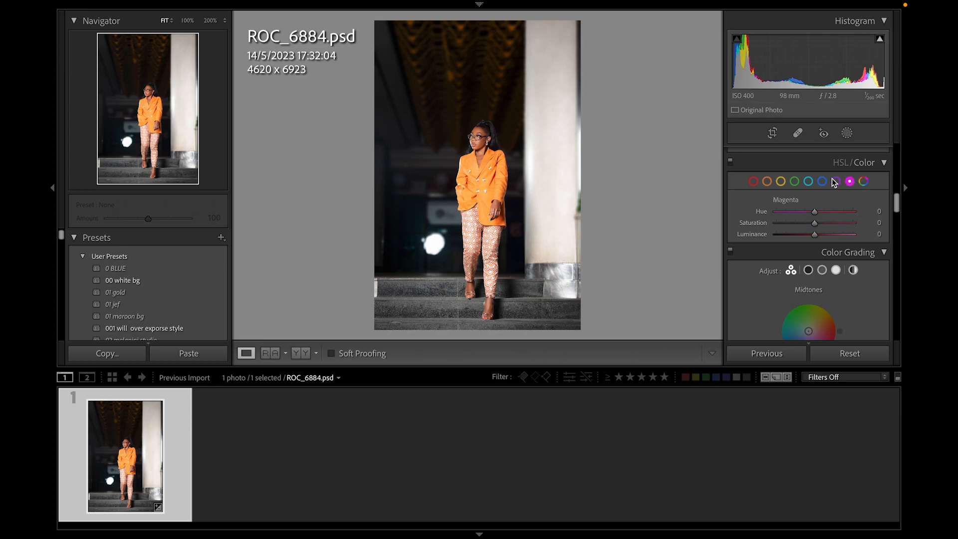
# Switch back to the HSL view with all adjustments shown, and look over the Hue, Saturation and Luminance sliders.
pyautogui.click(794, 180)
pyautogui.click(837, 165)
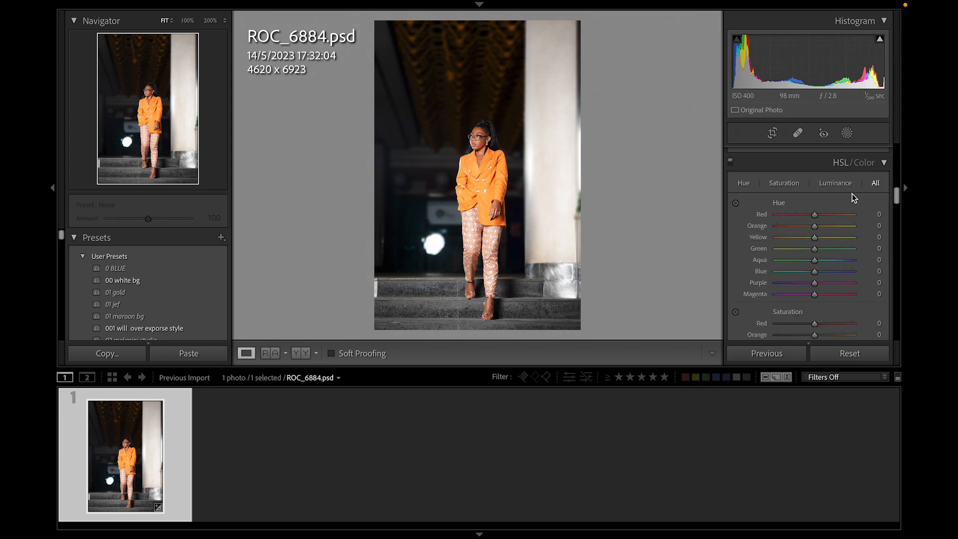
pyautogui.scroll(2, 848, 186)
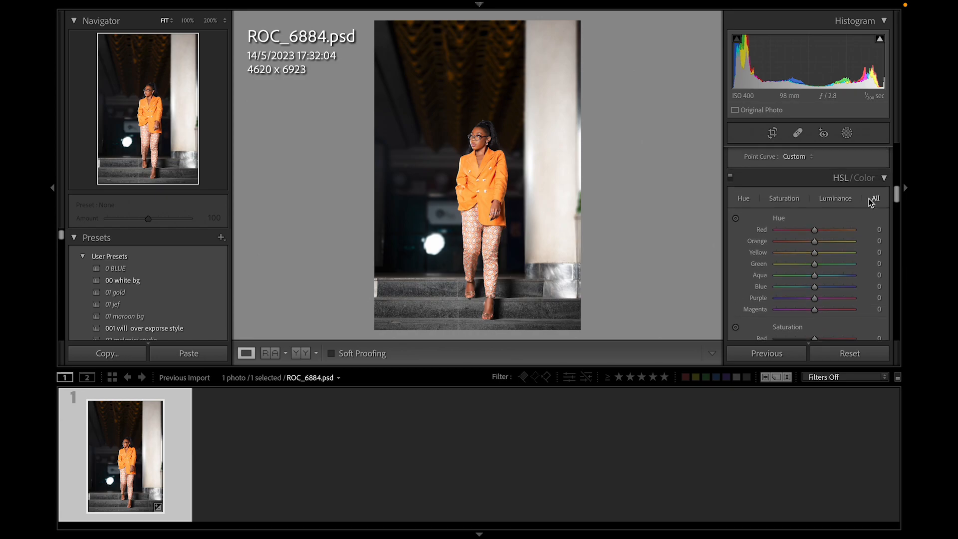
pyautogui.scroll(-10, 772, 202)
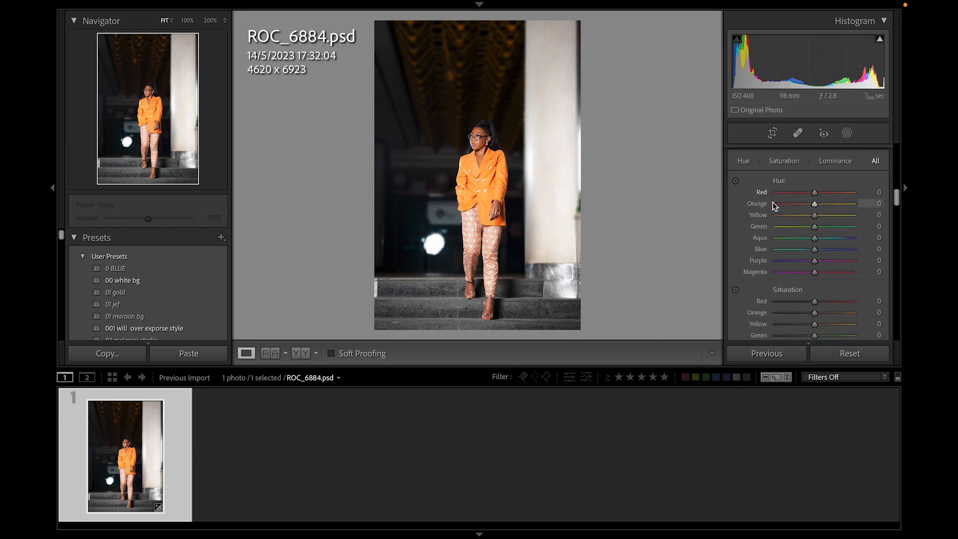
pyautogui.scroll(10, 772, 204)
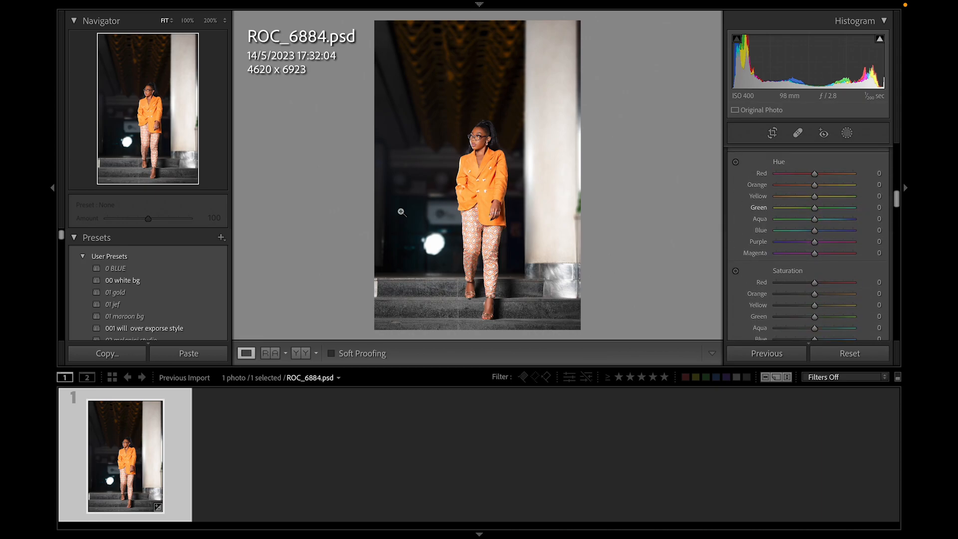
pyautogui.scroll(-2, 804, 210)
pyautogui.scroll(2, 803, 209)
pyautogui.scroll(-2, 804, 208)
pyautogui.scroll(3, 803, 215)
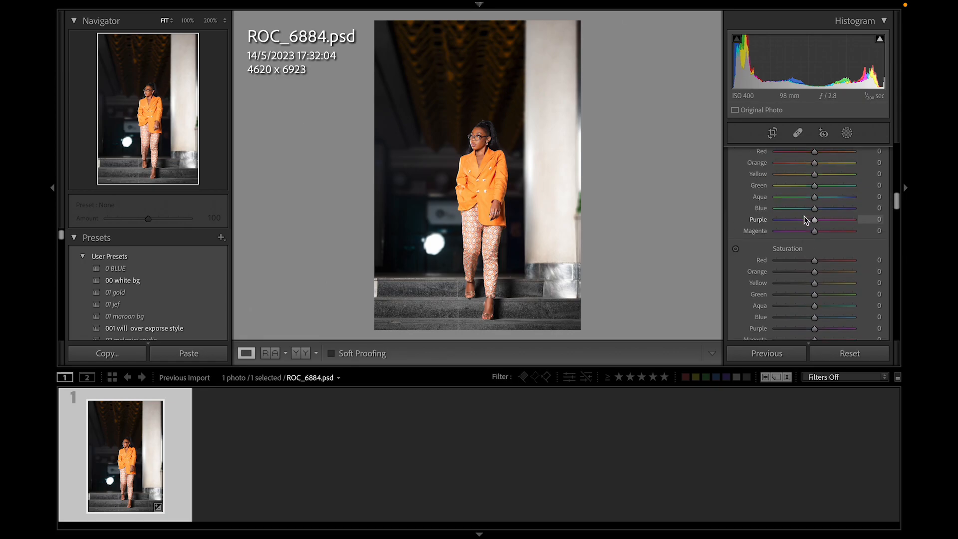
pyautogui.scroll(-2, 794, 247)
pyautogui.scroll(-10, 796, 260)
pyautogui.scroll(14, 789, 240)
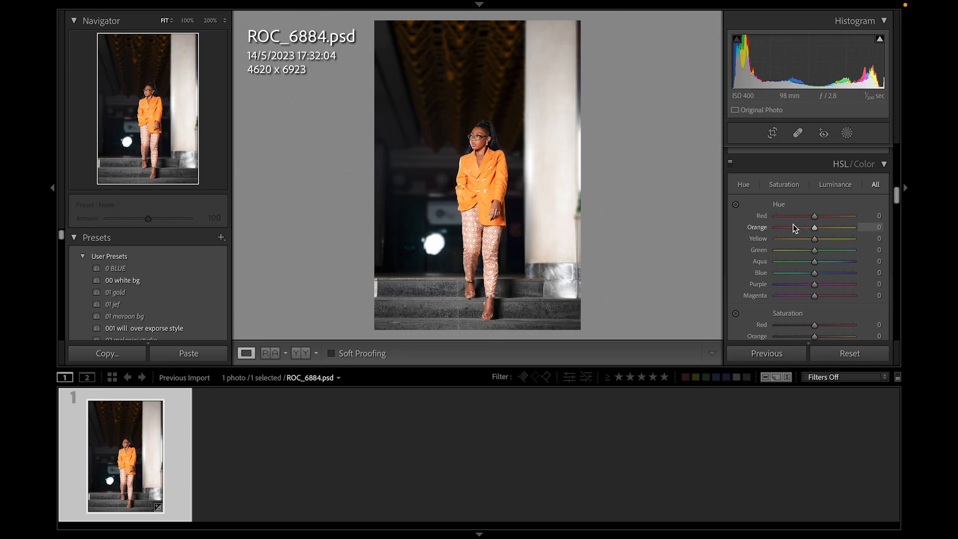
# Try shifting the Orange hue, including down to -49, and reset it.
pyautogui.moveTo(813, 228); pyautogui.dragTo(850, 234)
pyautogui.doubleClick(760, 228)
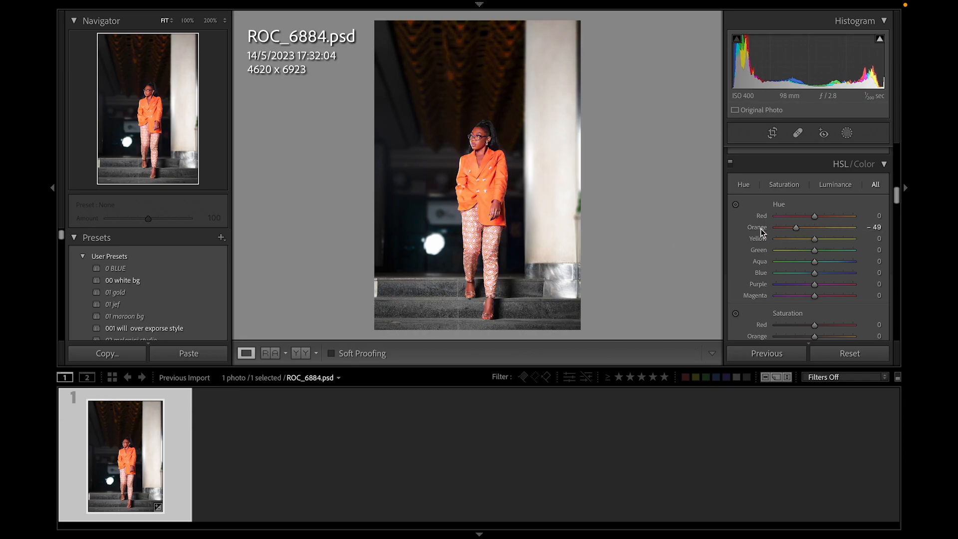
pyautogui.scroll(-1, 833, 249)
pyautogui.scroll(-4, 833, 249)
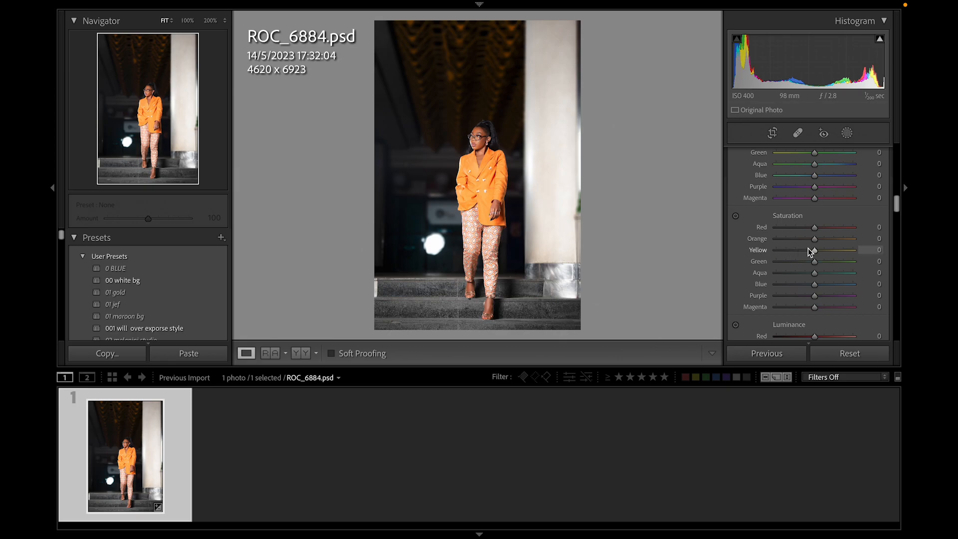
# Try strongly lowering the Orange saturation, and reset it.
pyautogui.scroll(1, 818, 255)
pyautogui.scroll(-1, 818, 256)
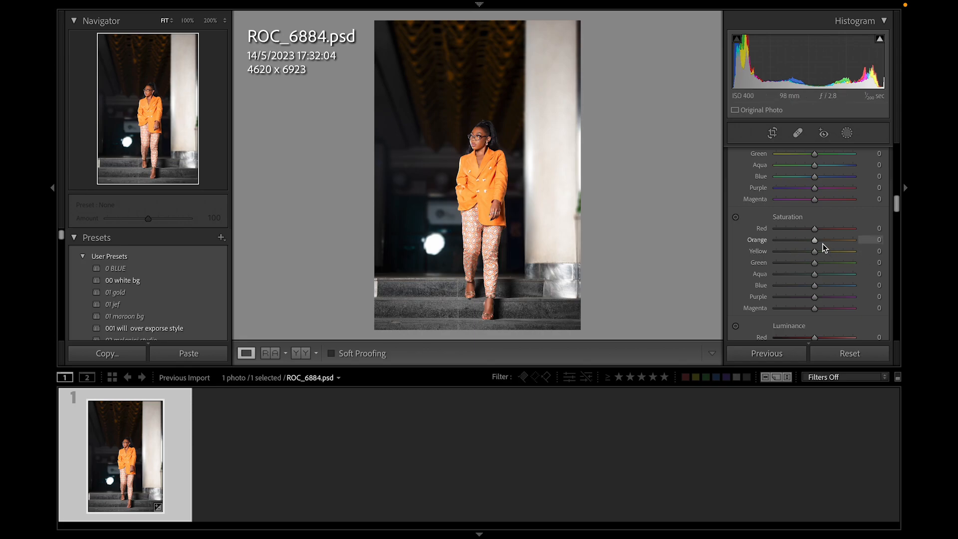
pyautogui.moveTo(822, 244); pyautogui.dragTo(762, 243)
pyautogui.doubleClick(755, 240)
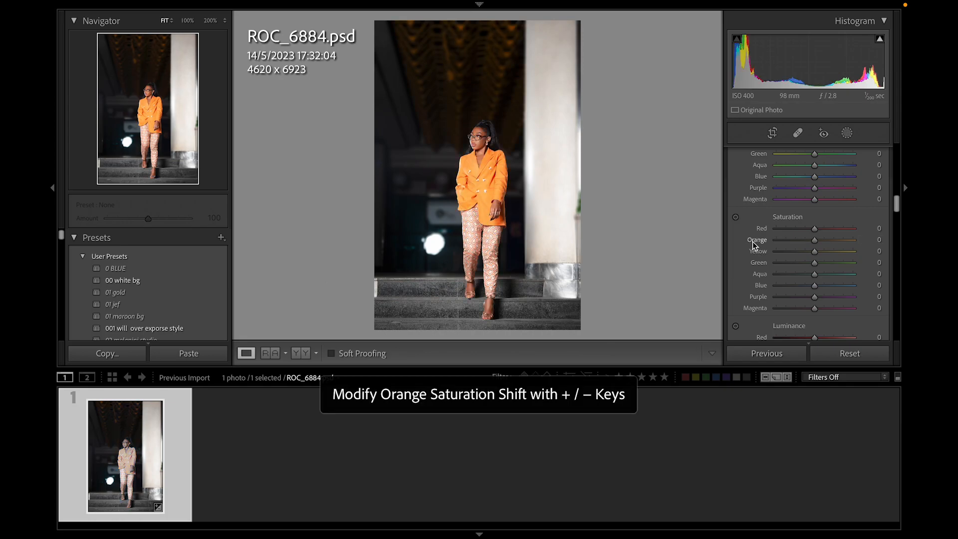
# Try changing the Orange luminance, including down to -35, and reset it.
pyautogui.scroll(-3, 737, 283)
pyautogui.scroll(-1, 737, 283)
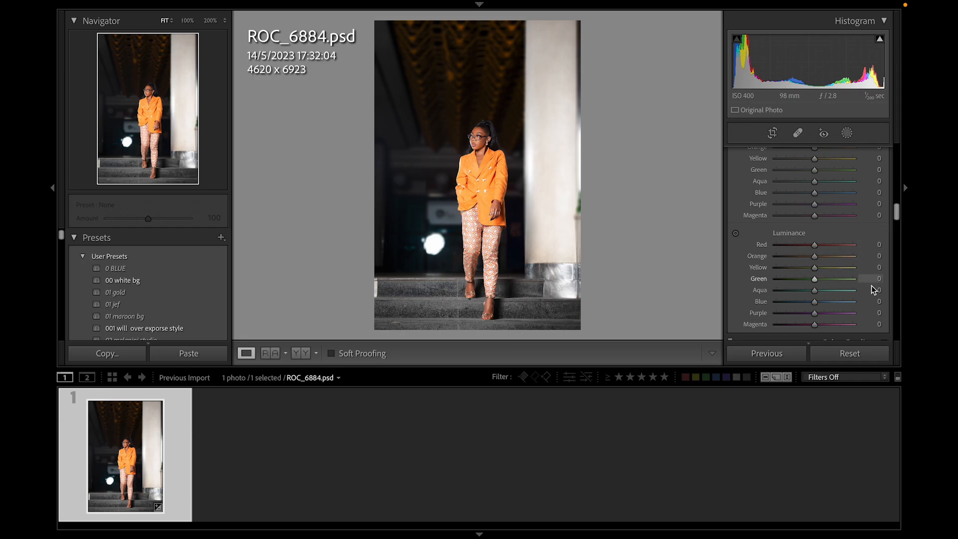
pyautogui.moveTo(825, 257); pyautogui.dragTo(801, 255)
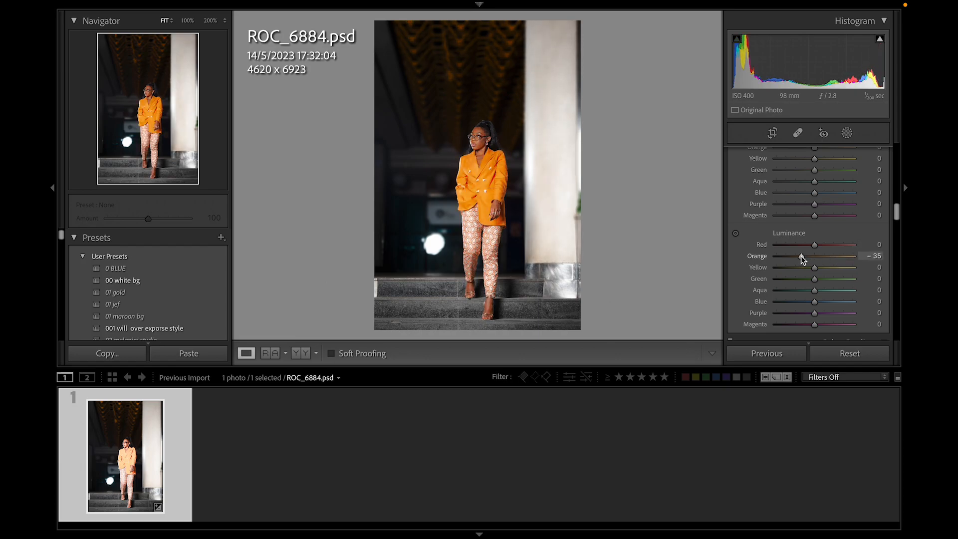
pyautogui.doubleClick(761, 253)
# Zoom in on the face, try Red and Orange saturation at -100, and reset both.
pyautogui.scroll(2, 810, 257)
pyautogui.scroll(3, 810, 256)
pyautogui.click(475, 127)
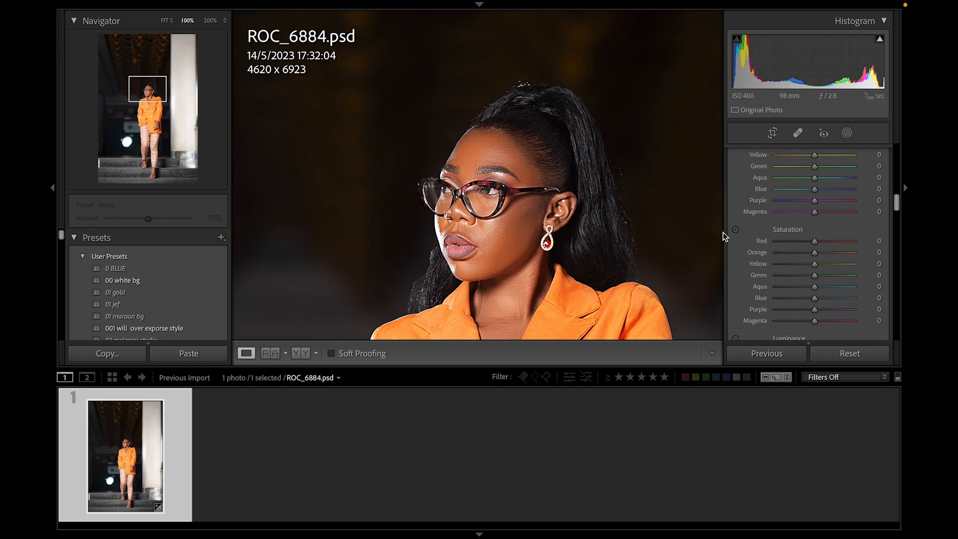
pyautogui.moveTo(815, 241); pyautogui.dragTo(712, 255)
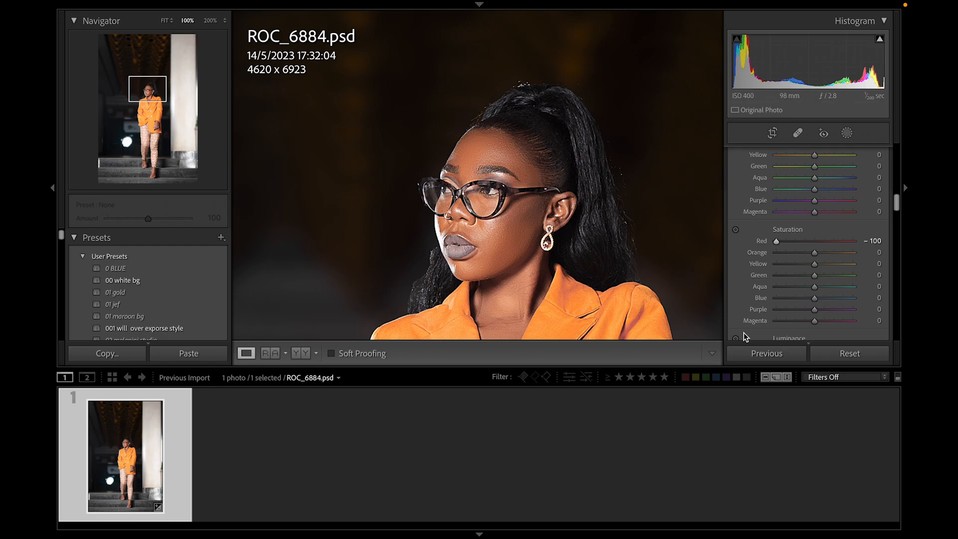
pyautogui.moveTo(813, 253); pyautogui.dragTo(664, 259)
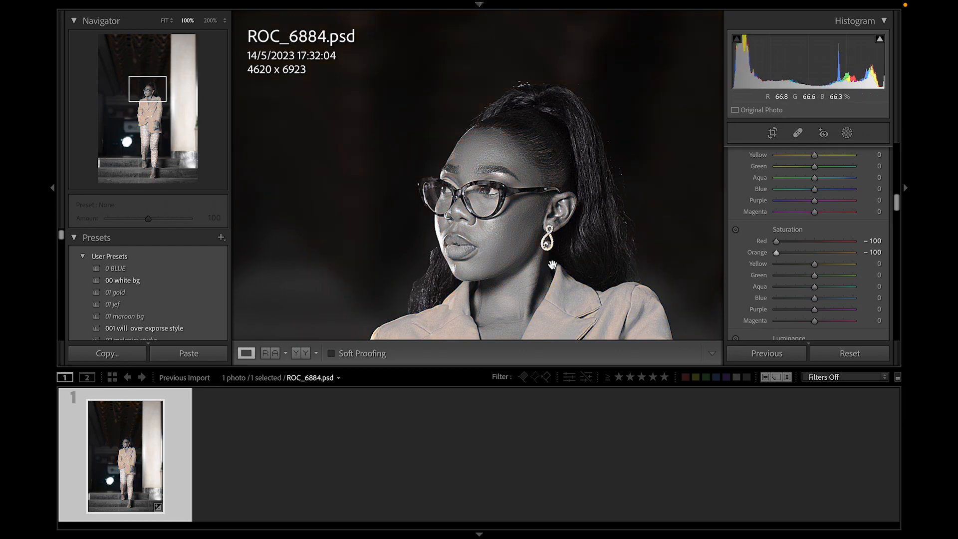
pyautogui.doubleClick(760, 256)
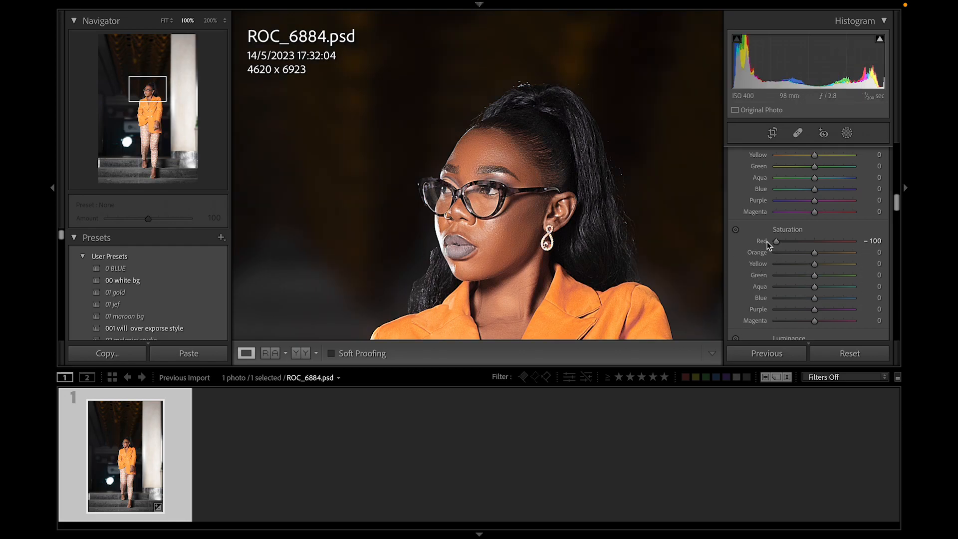
pyautogui.doubleClick(767, 241)
pyautogui.scroll(3, 827, 269)
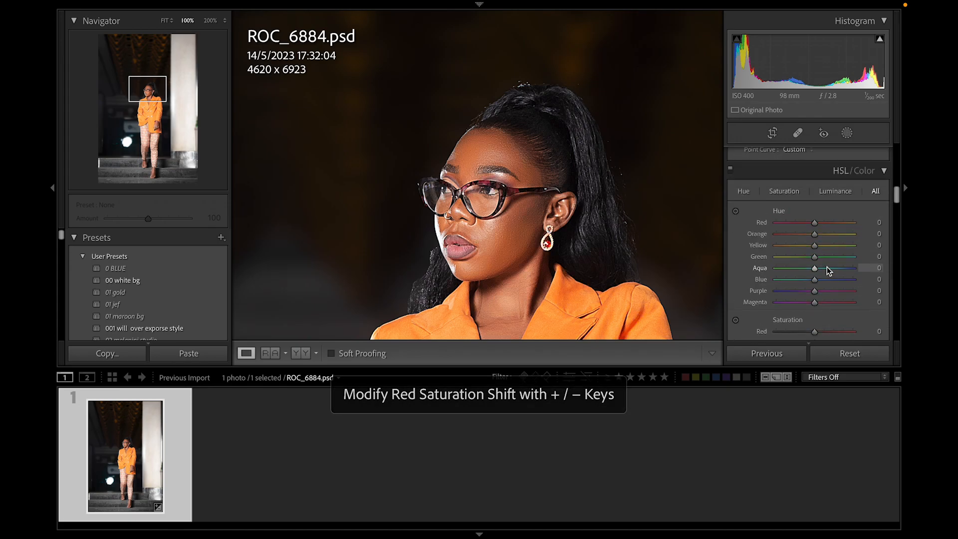
# Try Orange saturation at -13 and Red saturation at -15, and check the face and the whole photo.
pyautogui.scroll(-5, 827, 270)
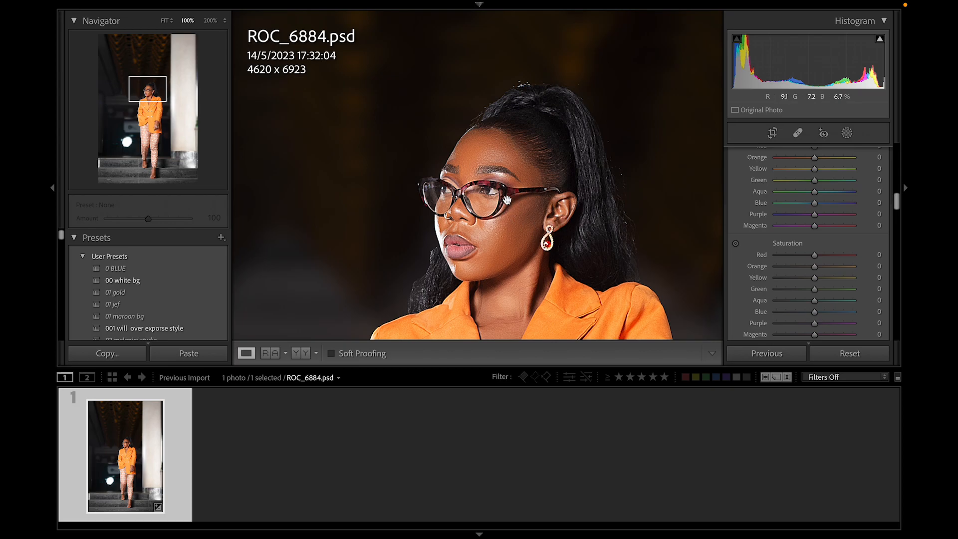
pyautogui.moveTo(814, 266); pyautogui.dragTo(809, 268)
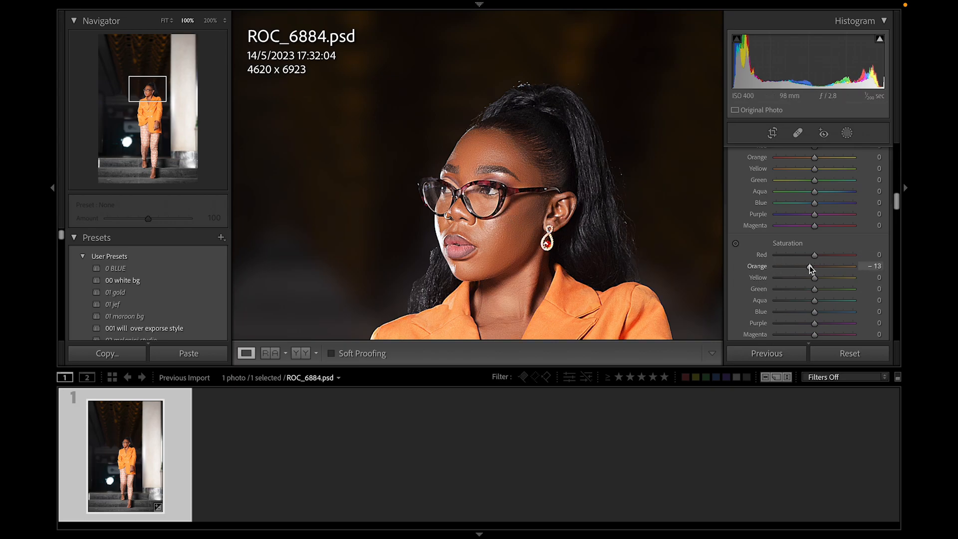
pyautogui.moveTo(814, 254); pyautogui.dragTo(808, 253)
pyautogui.click(533, 270)
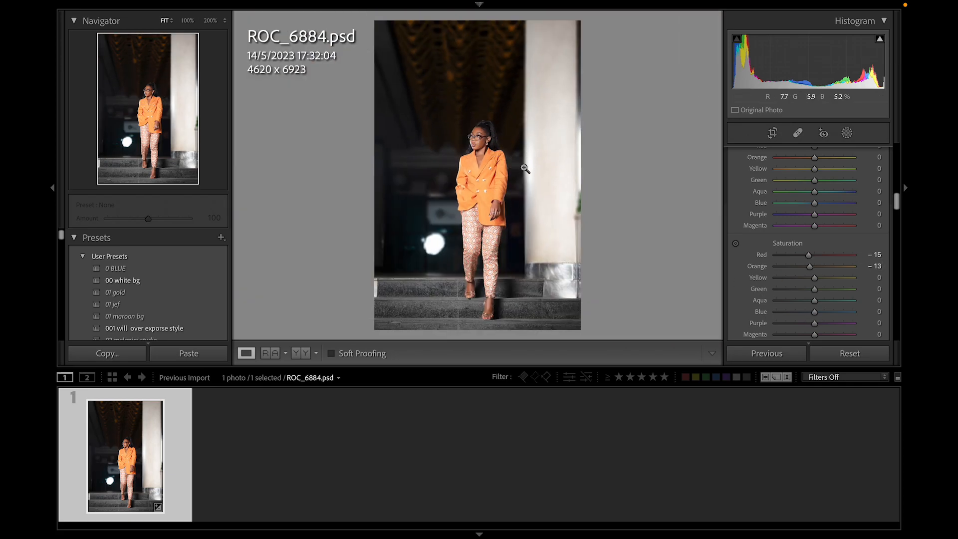
pyautogui.click(477, 131)
pyautogui.moveTo(504, 213); pyautogui.dragTo(505, 167)
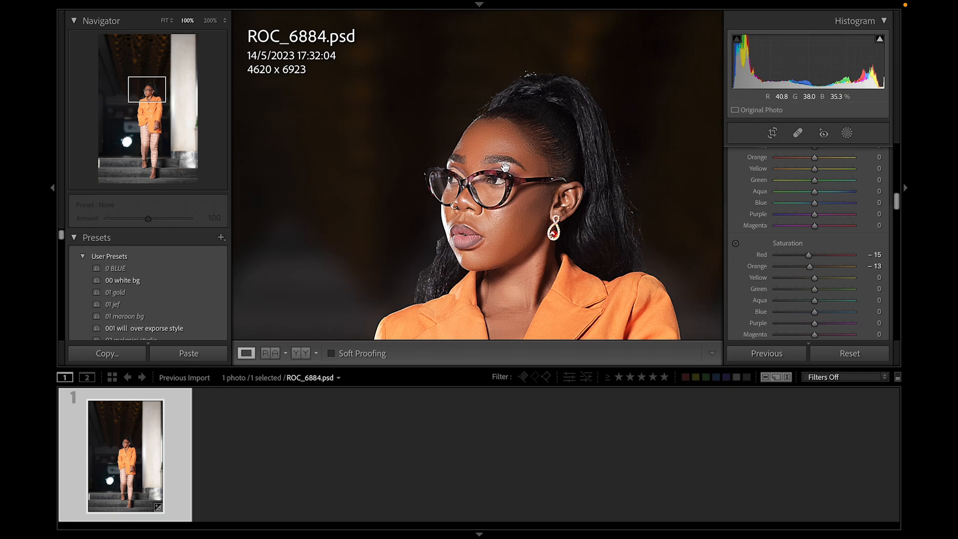
pyautogui.click(509, 214)
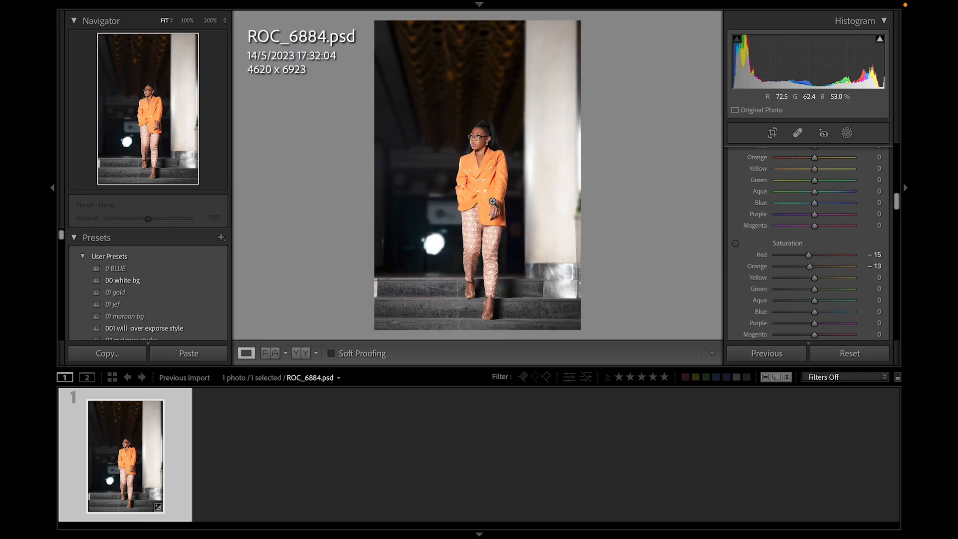
pyautogui.click(513, 184)
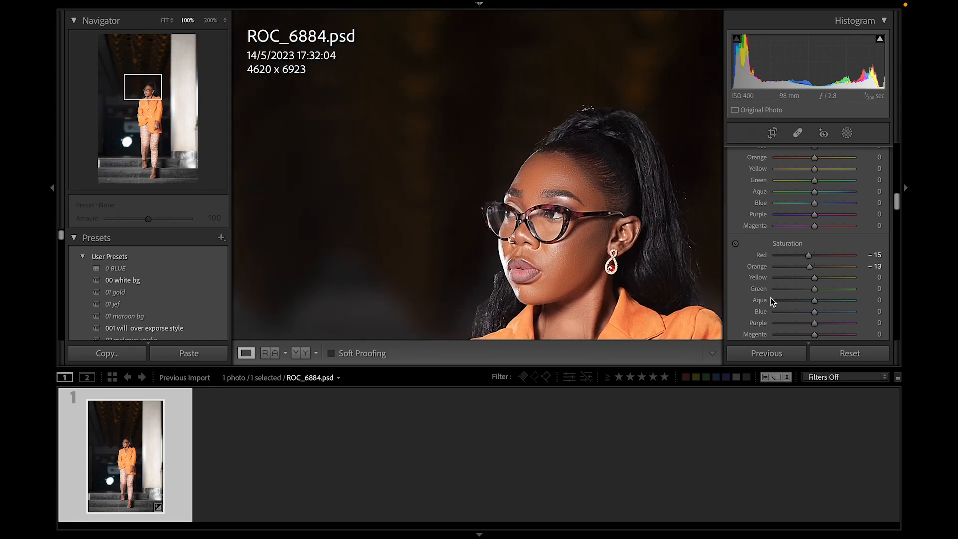
# Set the Red and Orange saturation to +8 each, and check the whole photo and the face.
pyautogui.moveTo(808, 267); pyautogui.dragTo(817, 255)
pyautogui.click(547, 142)
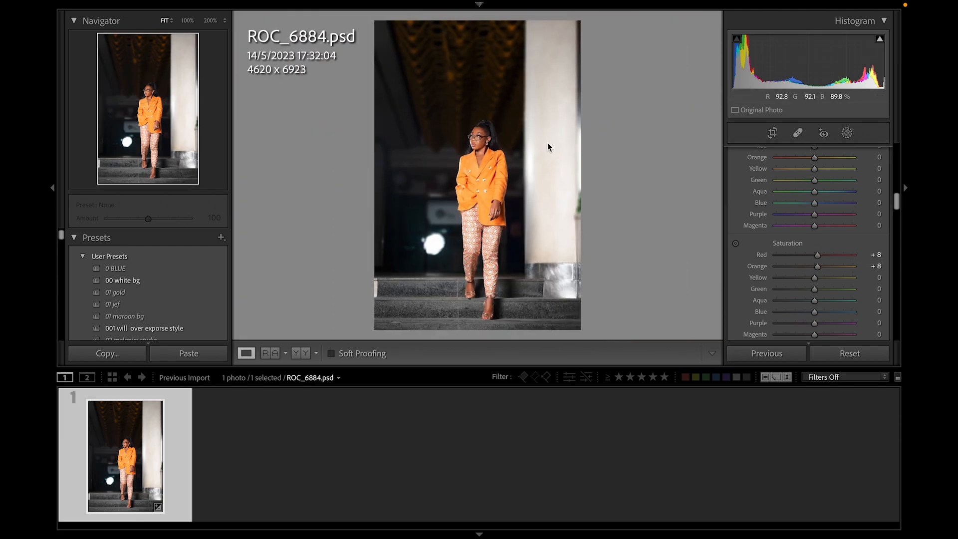
pyautogui.click(467, 108)
pyautogui.click(496, 141)
pyautogui.click(486, 140)
# Set the Red luminance to +9 and the Orange luminance to +16, and view the whole photo.
pyautogui.scroll(-5, 811, 244)
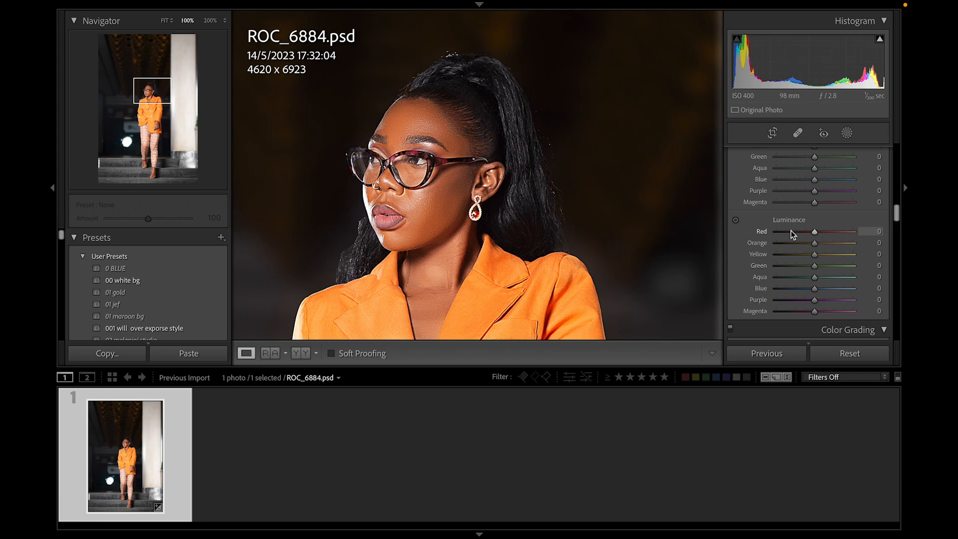
pyautogui.moveTo(822, 232); pyautogui.dragTo(817, 232)
pyautogui.moveTo(817, 246); pyautogui.dragTo(824, 249)
pyautogui.click(597, 115)
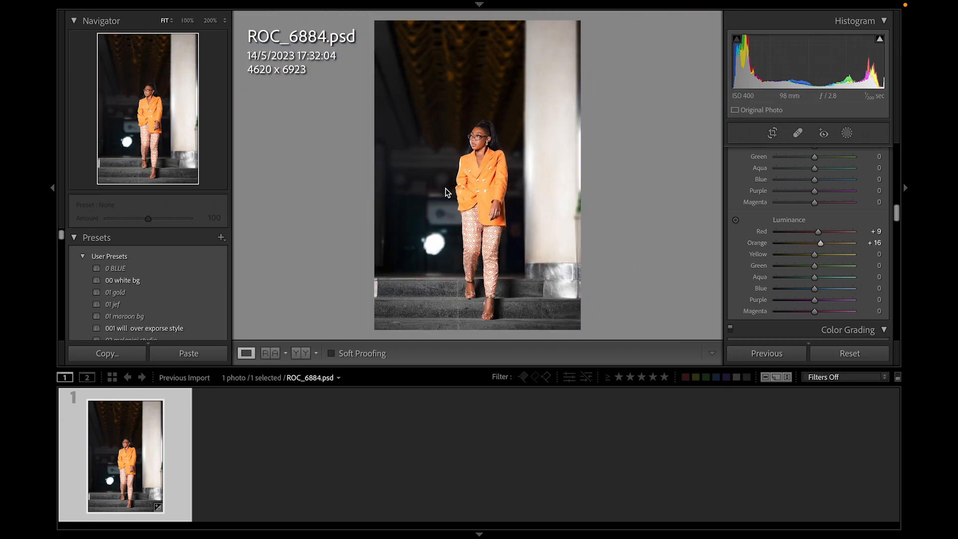
# Reduce the Orange luminance to +7 while viewing the face, and return to the whole photo.
pyautogui.click(475, 184)
pyautogui.scroll(3, 430, 79)
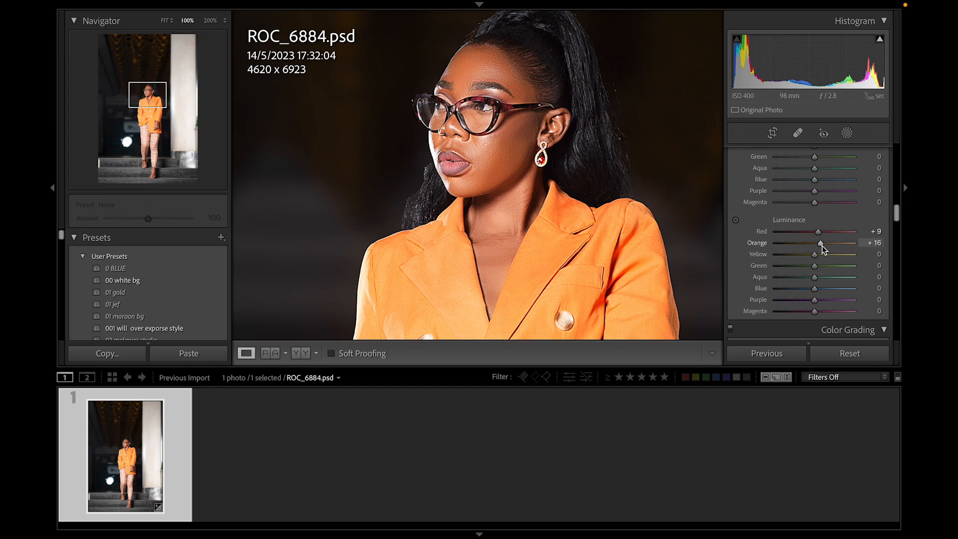
pyautogui.moveTo(823, 250); pyautogui.dragTo(821, 249)
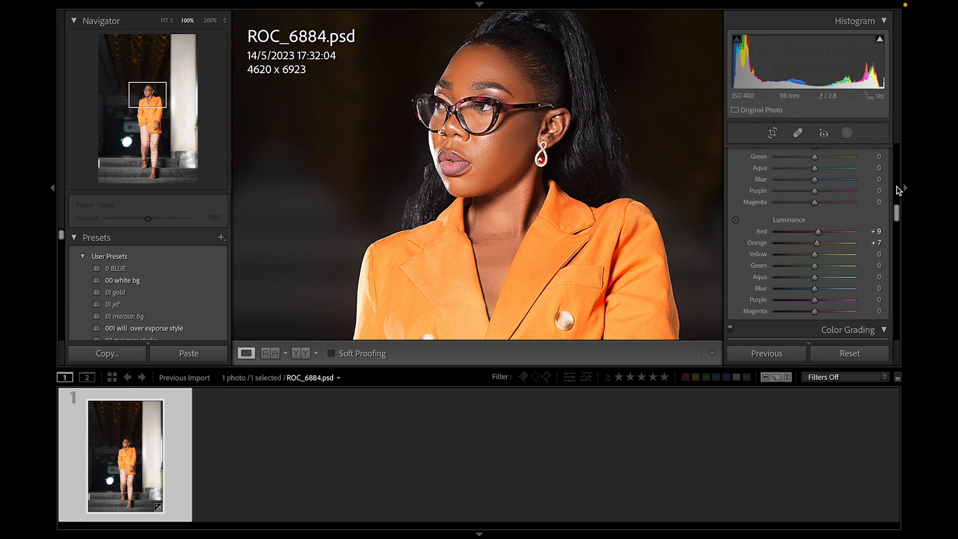
pyautogui.scroll(1, 894, 215)
pyautogui.click(530, 213)
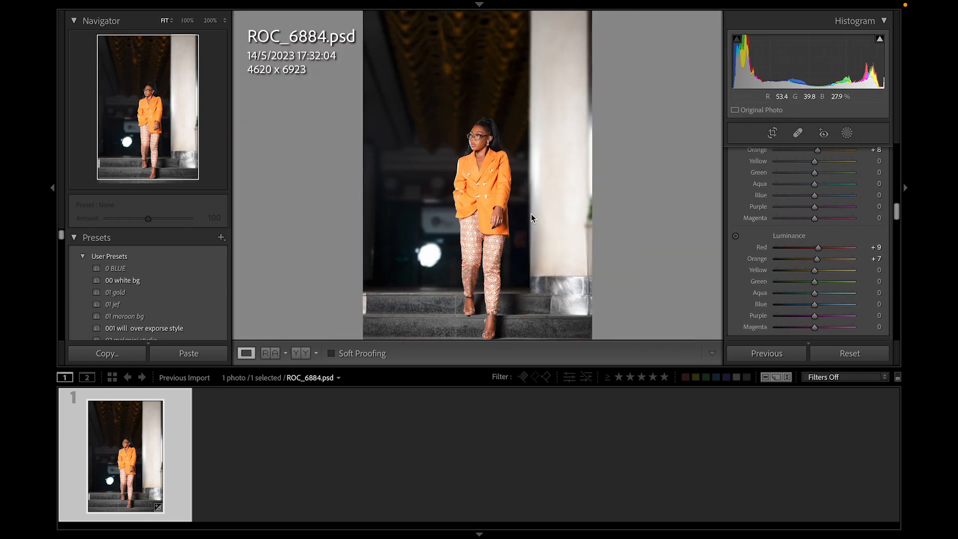
# Bring up the Color Grading wheels and examine the dark background and other areas of the photo up close.
pyautogui.moveTo(895, 214); pyautogui.dragTo(894, 238)
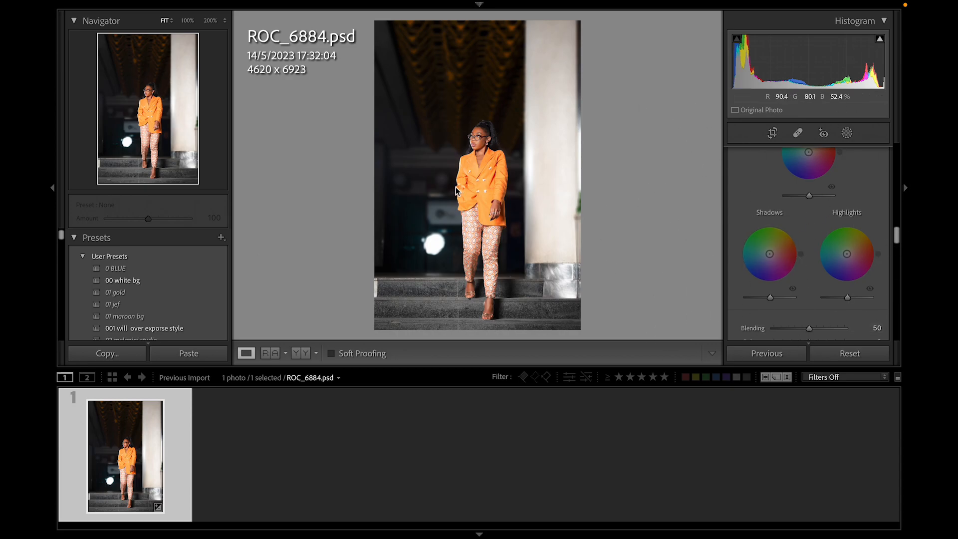
pyautogui.click(439, 214)
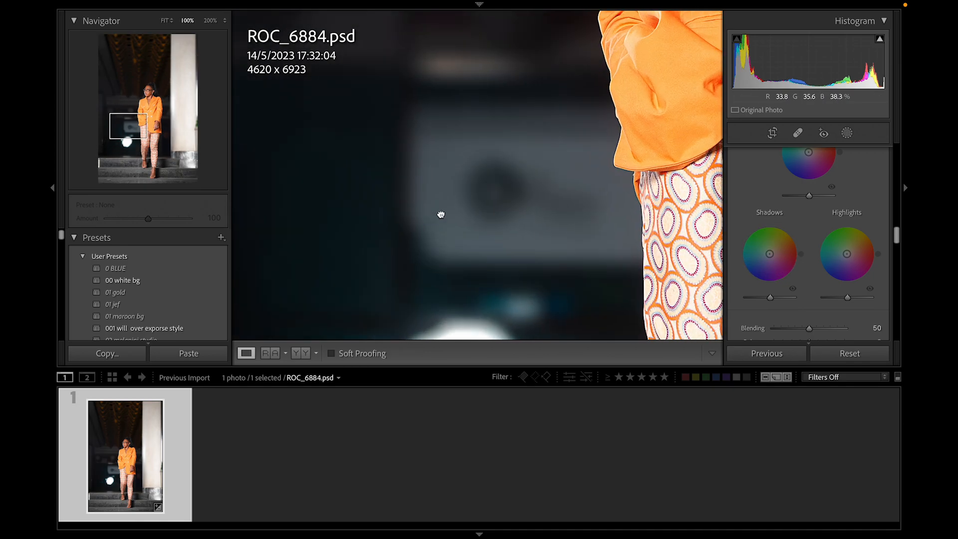
pyautogui.moveTo(441, 214); pyautogui.dragTo(642, 194)
pyautogui.click(641, 195)
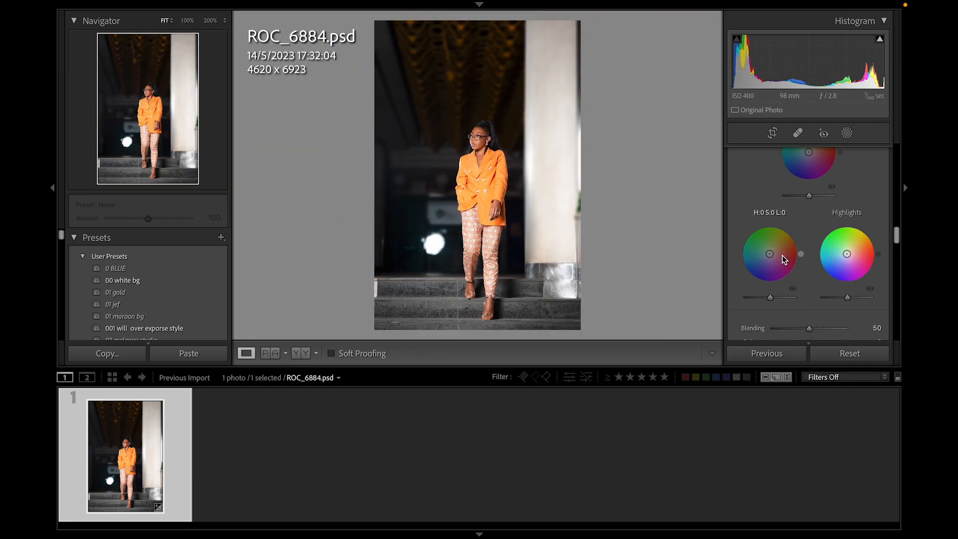
pyautogui.scroll(2, 842, 249)
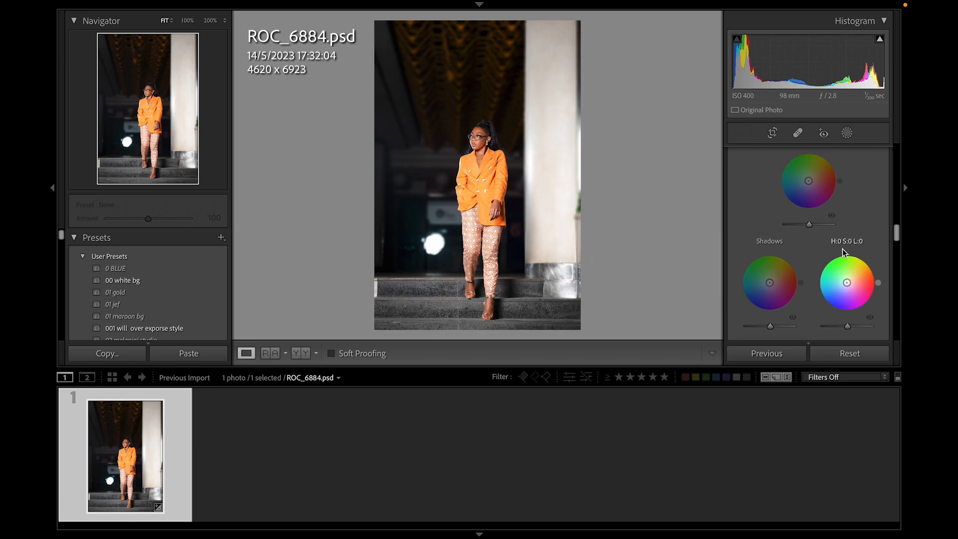
pyautogui.click(457, 258)
pyautogui.moveTo(456, 256); pyautogui.dragTo(846, 194)
pyautogui.moveTo(519, 208); pyautogui.dragTo(574, 260)
pyautogui.click(501, 187)
pyautogui.click(502, 183)
pyautogui.moveTo(493, 183); pyautogui.dragTo(667, 185)
pyautogui.click(407, 248)
pyautogui.moveTo(400, 248); pyautogui.dragTo(571, 132)
# Tint the shadows a warm yellow in Color Grading, and view the whole photo.
pyautogui.moveTo(763, 282)
pyautogui.mouseDown()
pyautogui.moveTo(750, 279)
pyautogui.moveTo(761, 267)
pyautogui.moveTo(780, 274)
pyautogui.mouseUp()
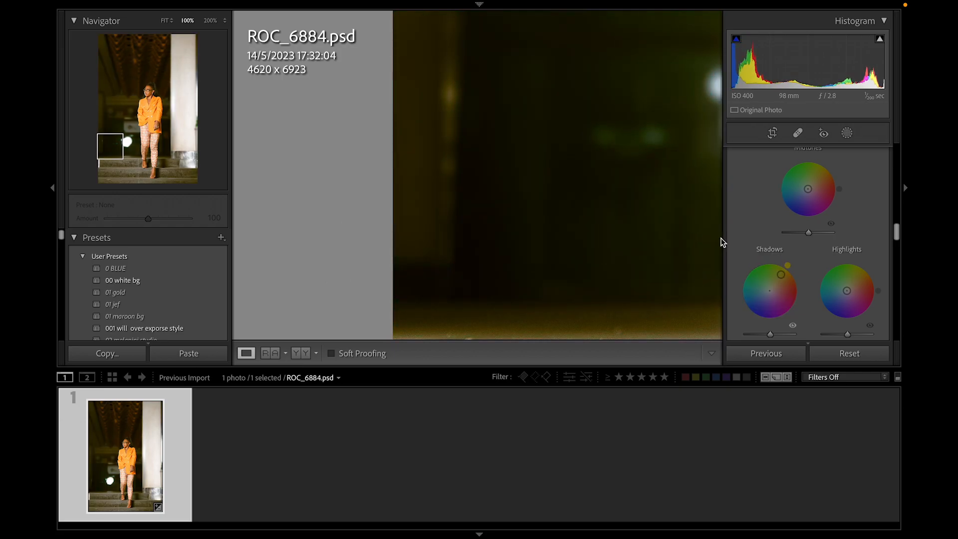
pyautogui.click(467, 196)
pyautogui.click(426, 180)
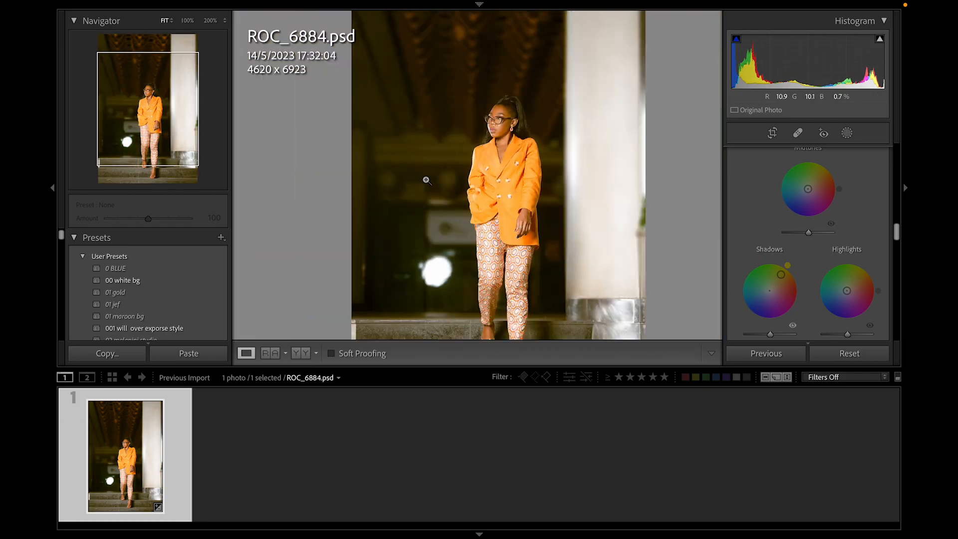
# Weaken the warm yellow tint of the shadows in Color Grading, and view the whole photo.
pyautogui.moveTo(426, 177); pyautogui.dragTo(566, 87)
pyautogui.moveTo(776, 280); pyautogui.dragTo(773, 284)
pyautogui.click(523, 189)
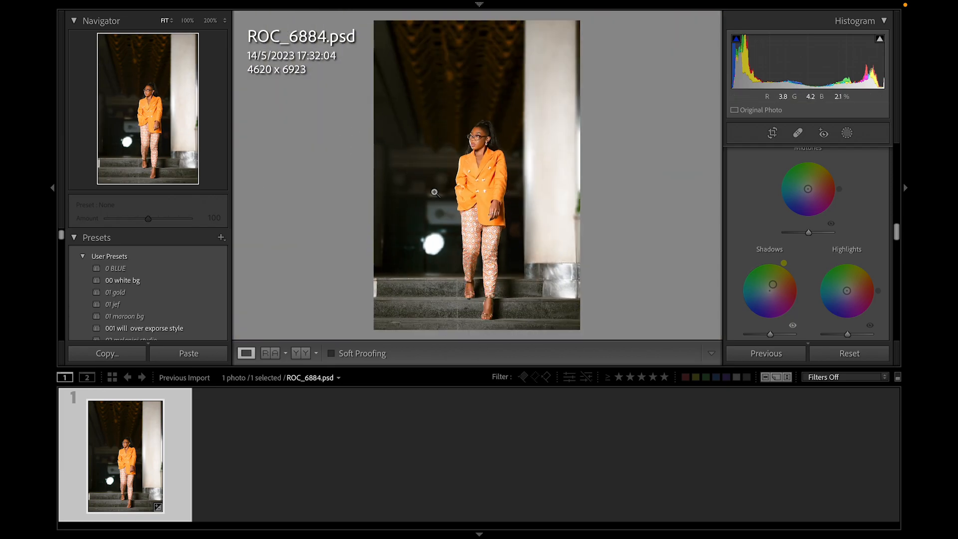
# Tint the shadows a faint teal in Color Grading, and examine the dark background up close.
pyautogui.moveTo(772, 285)
pyautogui.mouseDown()
pyautogui.moveTo(752, 292)
pyautogui.moveTo(754, 283)
pyautogui.moveTo(782, 293)
pyautogui.moveTo(760, 285)
pyautogui.moveTo(764, 293)
pyautogui.moveTo(779, 294)
pyautogui.moveTo(759, 289)
pyautogui.moveTo(769, 291)
pyautogui.moveTo(764, 283)
pyautogui.moveTo(771, 288)
pyautogui.moveTo(754, 297)
pyautogui.moveTo(766, 290)
pyautogui.mouseUp()
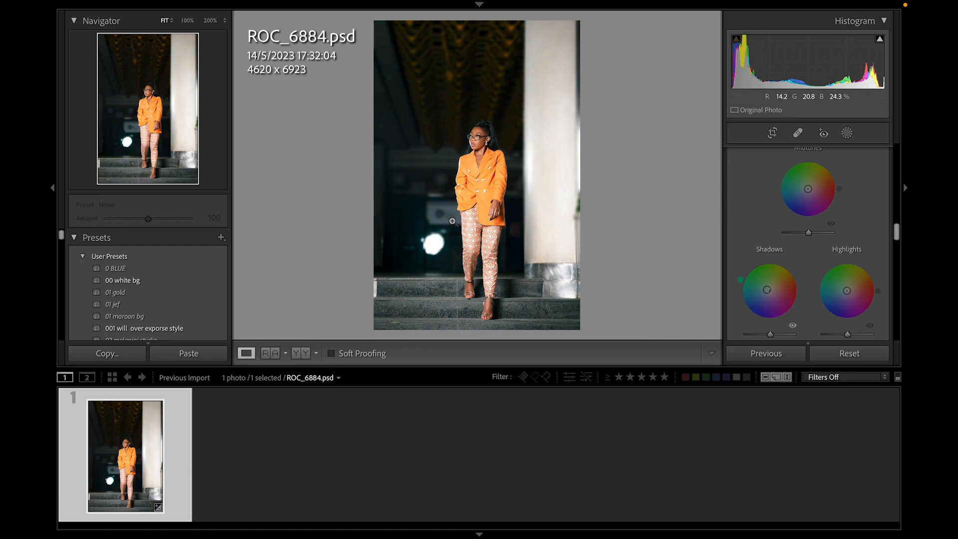
pyautogui.click(399, 233)
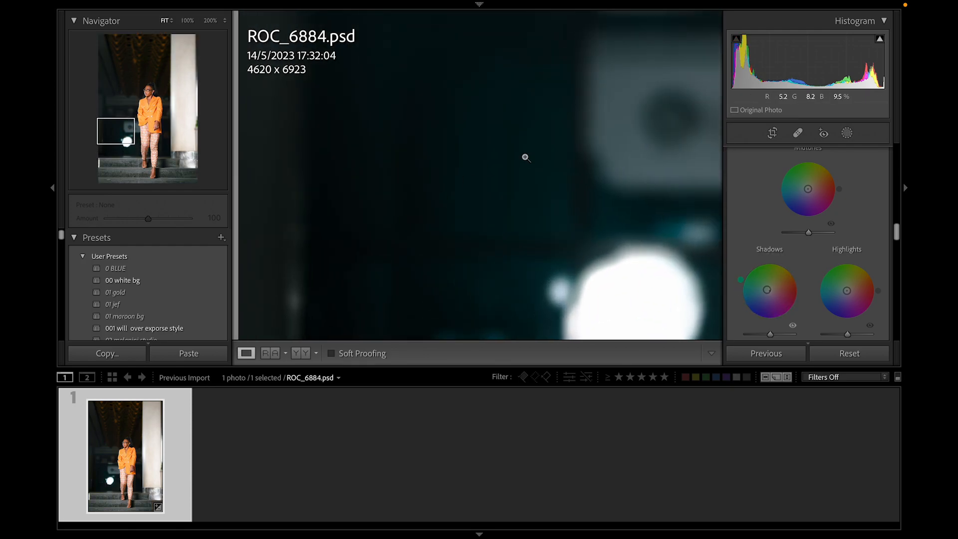
pyautogui.click(526, 157)
pyautogui.click(407, 175)
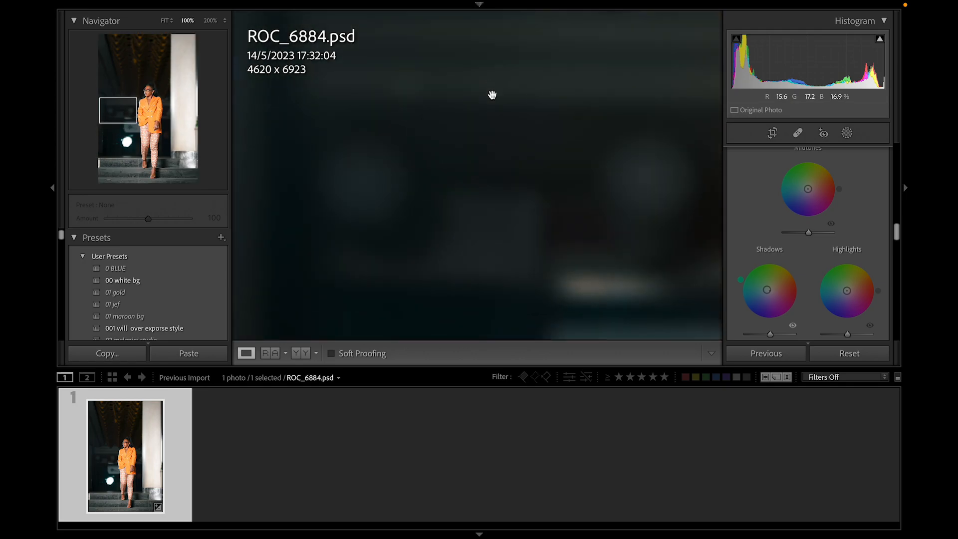
pyautogui.click(473, 158)
pyautogui.click(433, 267)
pyautogui.click(433, 267)
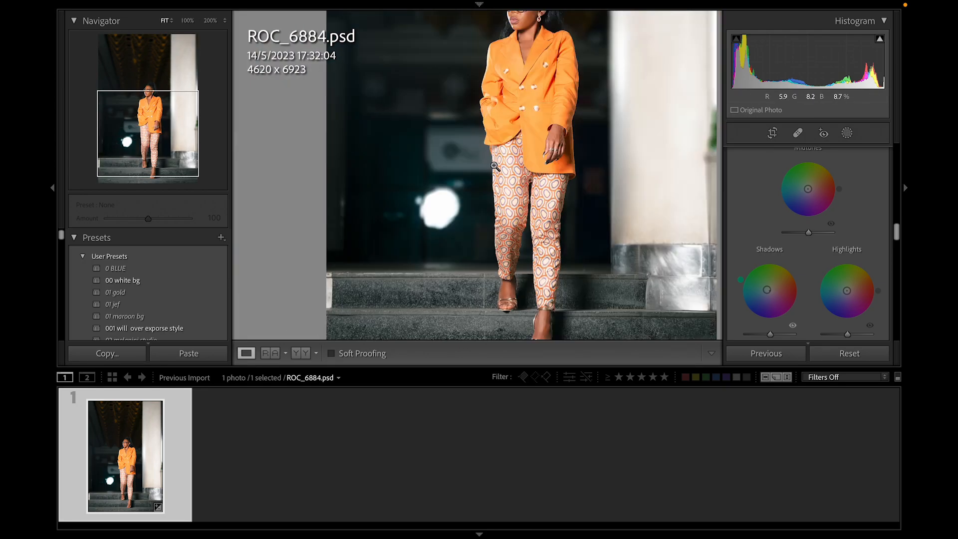
# Shift the shadows tint to a faint green, and inspect the jacket and background up close.
pyautogui.moveTo(767, 289); pyautogui.dragTo(768, 287)
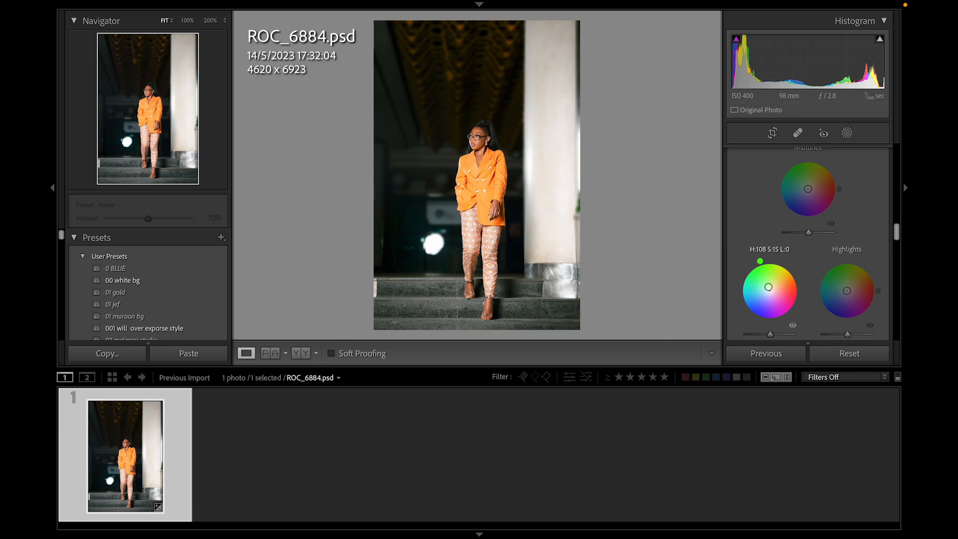
pyautogui.moveTo(769, 287); pyautogui.dragTo(768, 287)
pyautogui.click(467, 163)
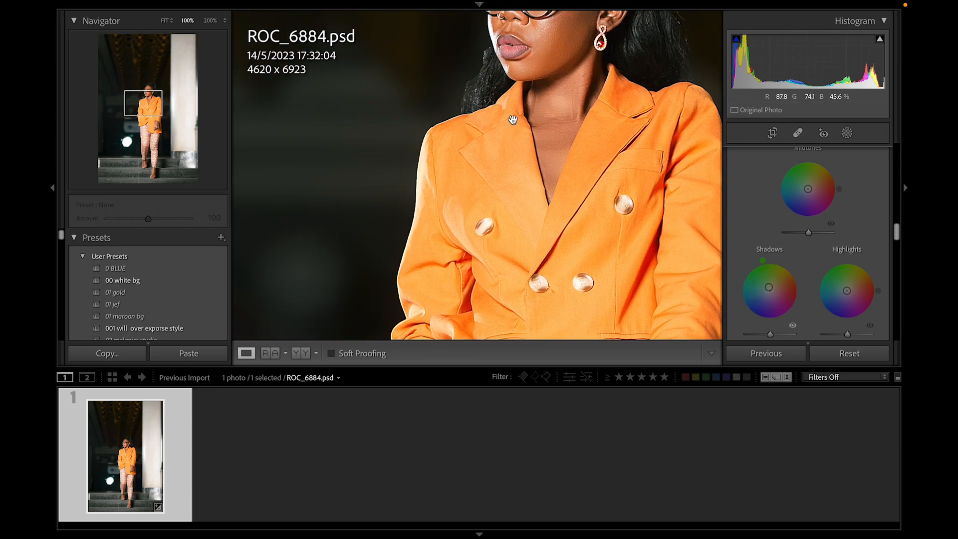
pyautogui.moveTo(513, 119); pyautogui.dragTo(512, 280)
pyautogui.click(511, 280)
pyautogui.click(494, 152)
pyautogui.moveTo(494, 152); pyautogui.dragTo(553, 287)
pyautogui.click(714, 269)
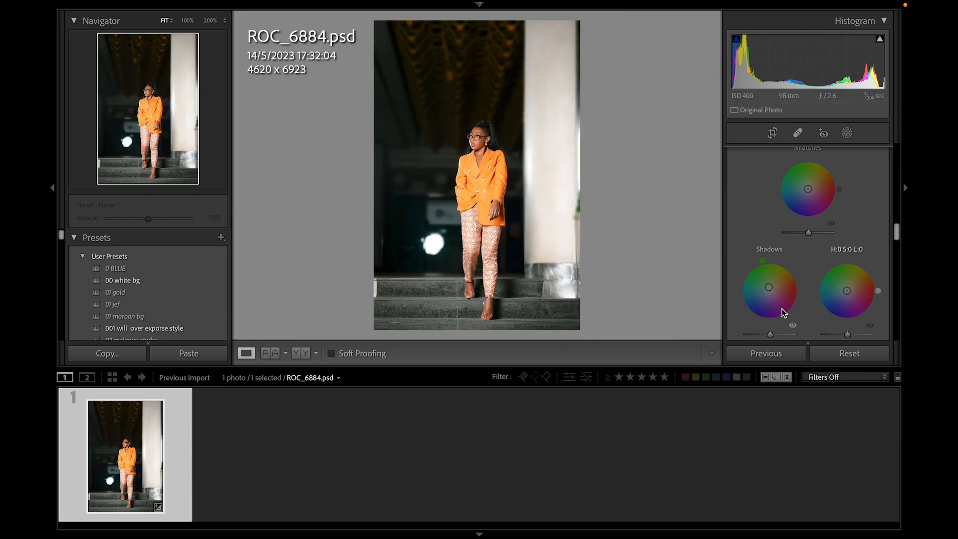
# Examine the face, lips and neck for skin tone and texture at up to 300% magnification.
pyautogui.click(680, 313)
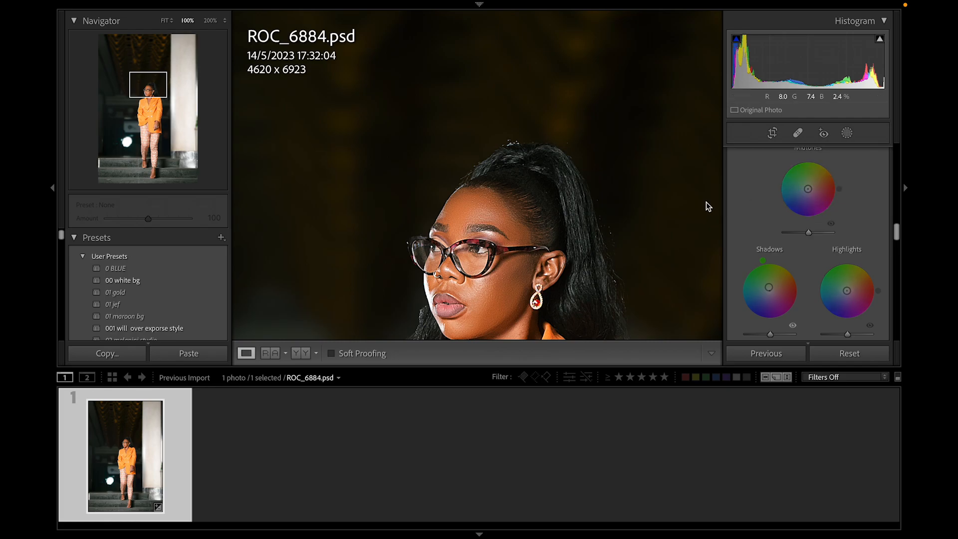
pyautogui.click(478, 235)
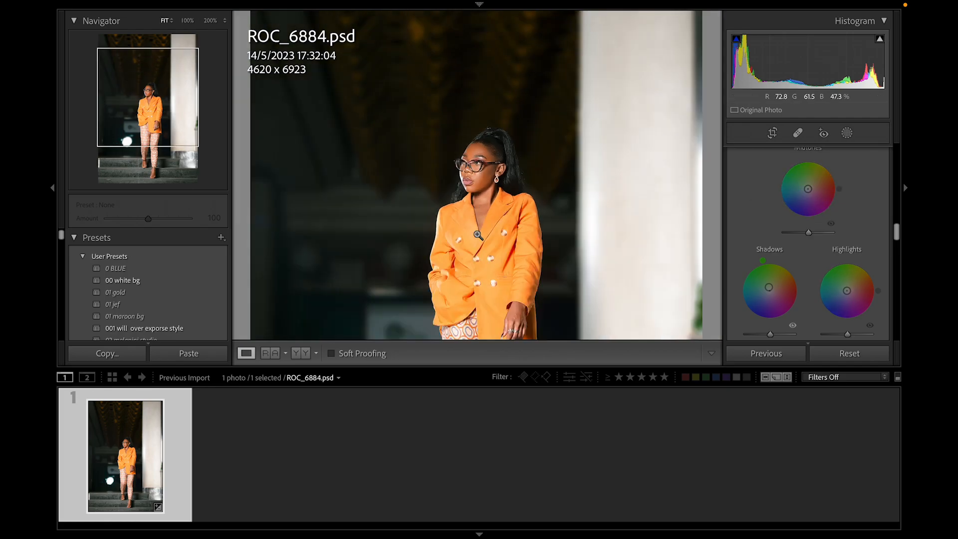
pyautogui.click(469, 148)
pyautogui.moveTo(511, 117); pyautogui.dragTo(507, 224)
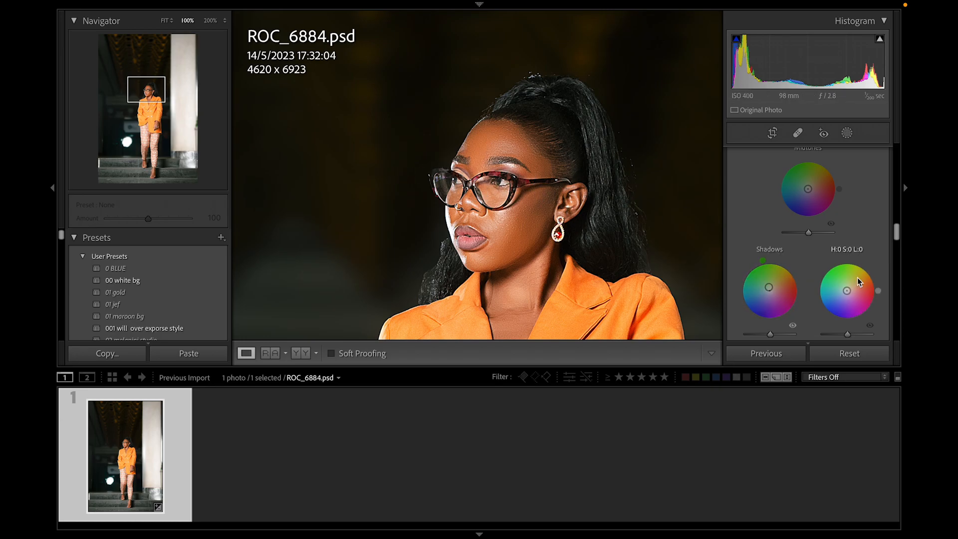
pyautogui.scroll(1, 827, 202)
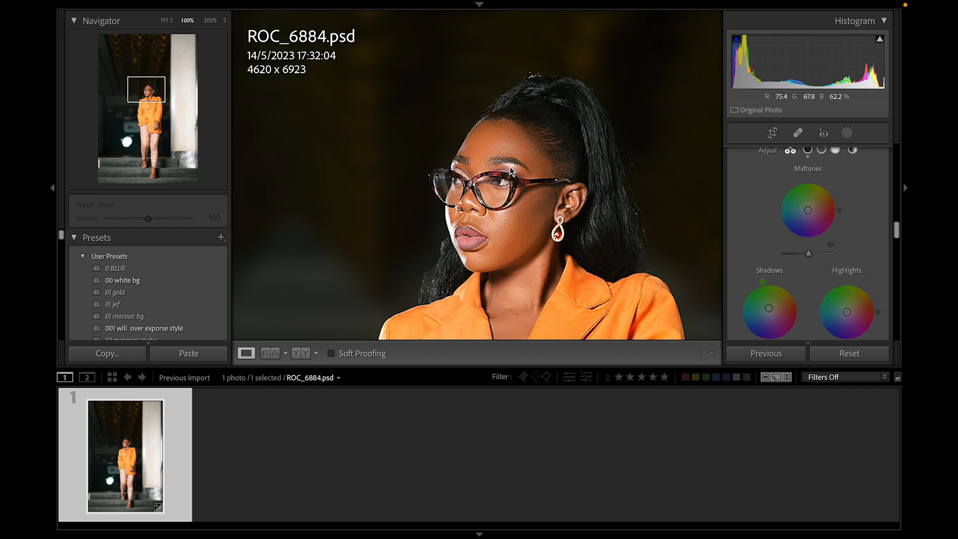
pyautogui.press('super+equal')
pyautogui.press('super+equal')
pyautogui.moveTo(556, 239); pyautogui.dragTo(558, 195)
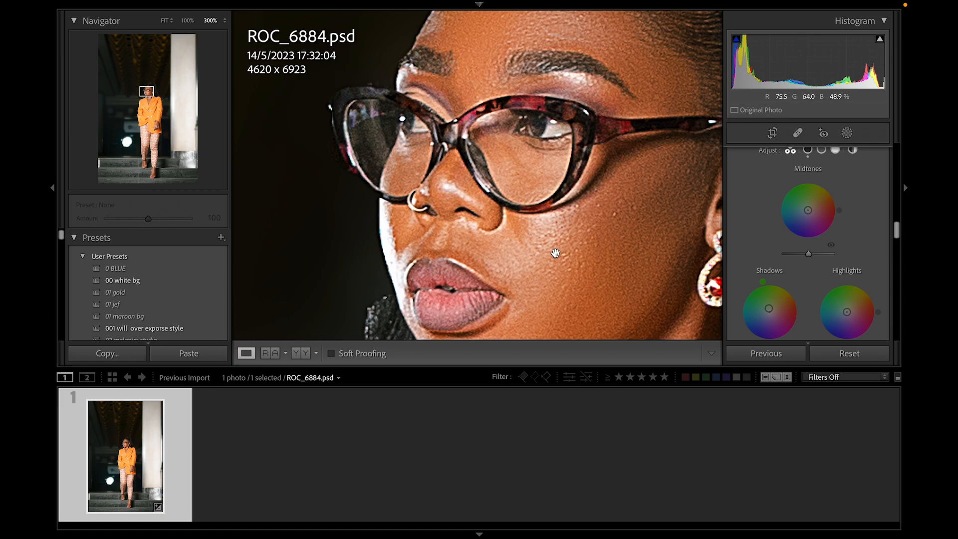
pyautogui.moveTo(551, 245); pyautogui.dragTo(579, 172)
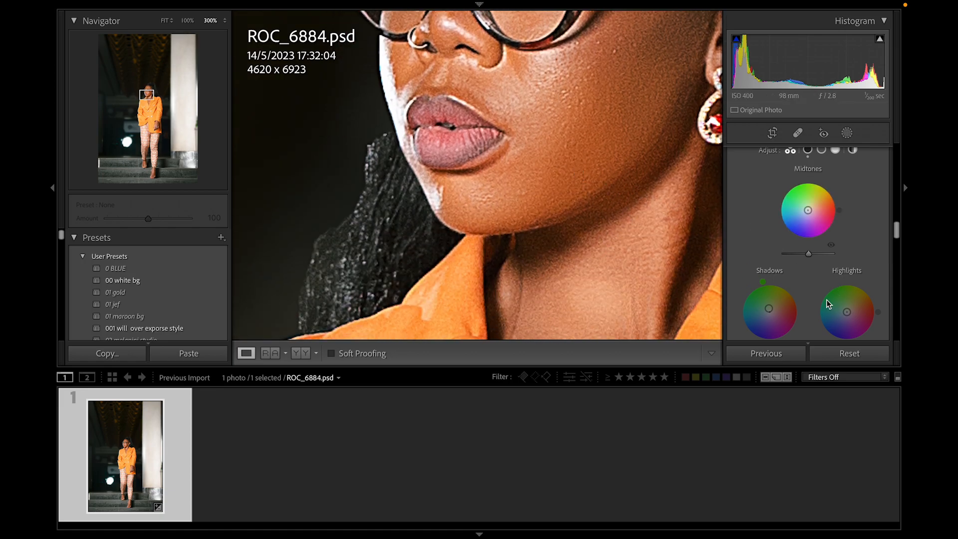
# Try tinting the highlights green with hue 146 and saturation 59, and the midtones red.
pyautogui.moveTo(846, 312)
pyautogui.mouseDown()
pyautogui.moveTo(851, 302)
pyautogui.moveTo(842, 308)
pyautogui.mouseUp()
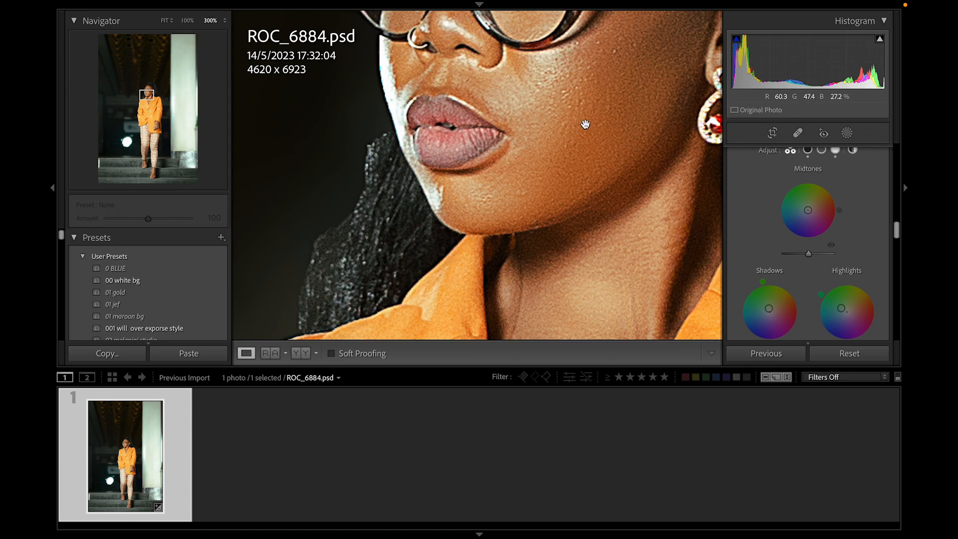
pyautogui.moveTo(560, 144); pyautogui.dragTo(503, 199)
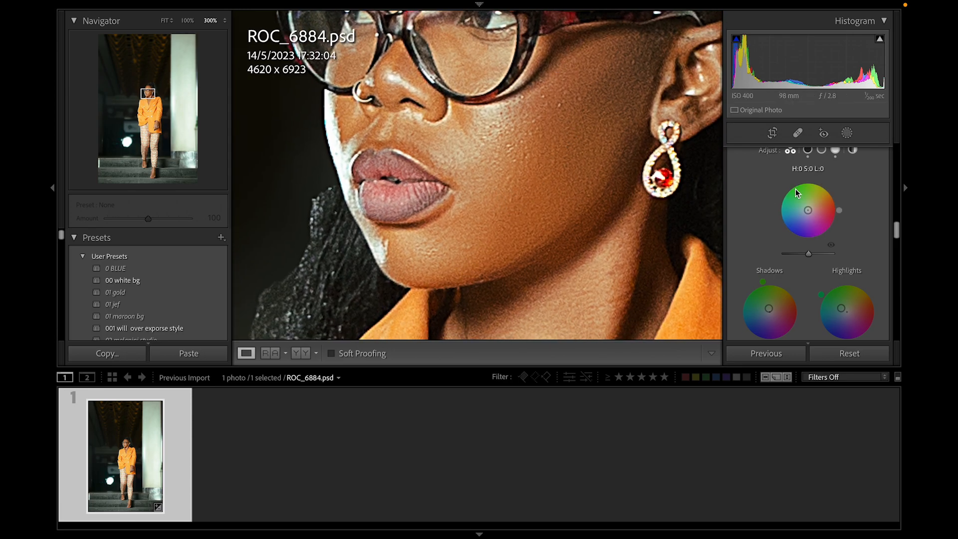
pyautogui.moveTo(807, 210); pyautogui.dragTo(819, 208)
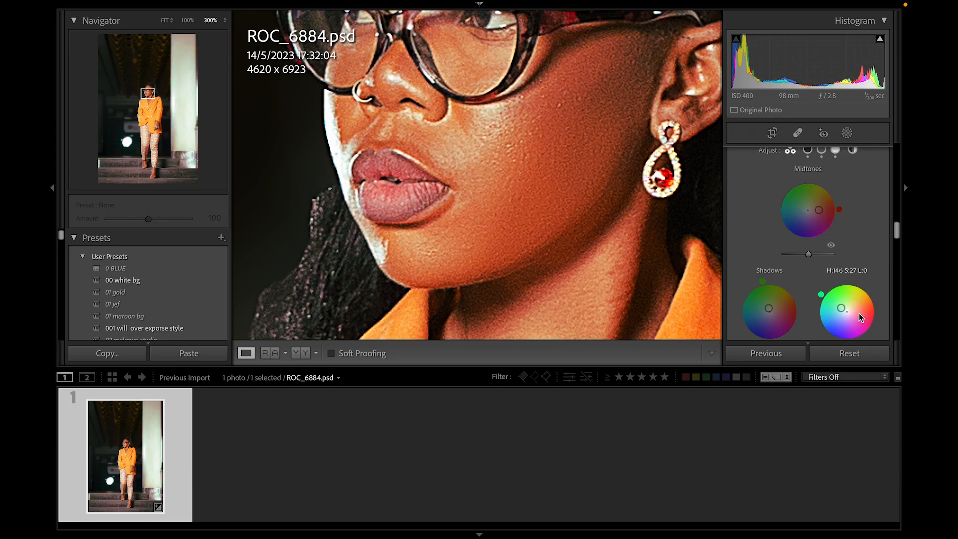
pyautogui.moveTo(841, 308); pyautogui.dragTo(835, 304)
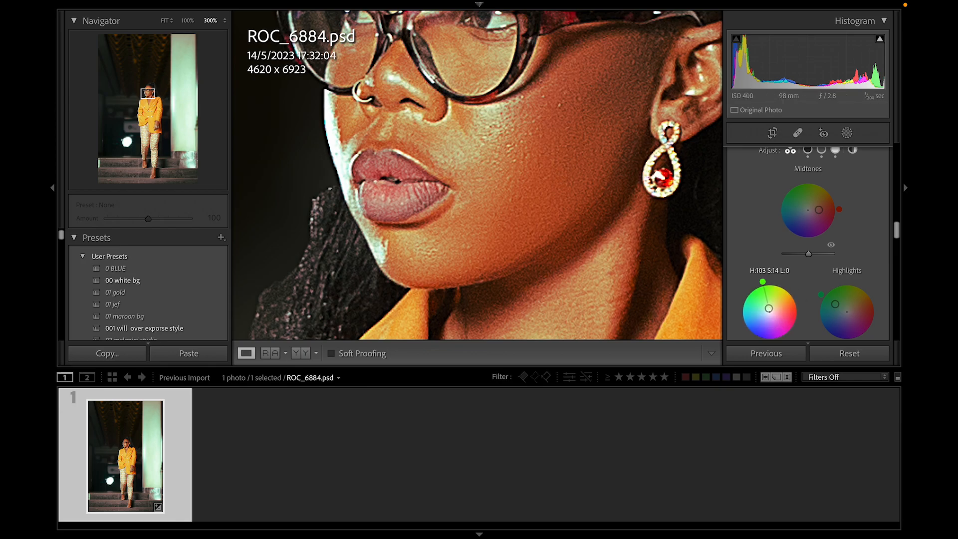
# Try a stronger green shadows tint at hue 103, saturation 35, and a blue highlights tint at hue 198, saturation 78.
pyautogui.moveTo(768, 308); pyautogui.dragTo(767, 304)
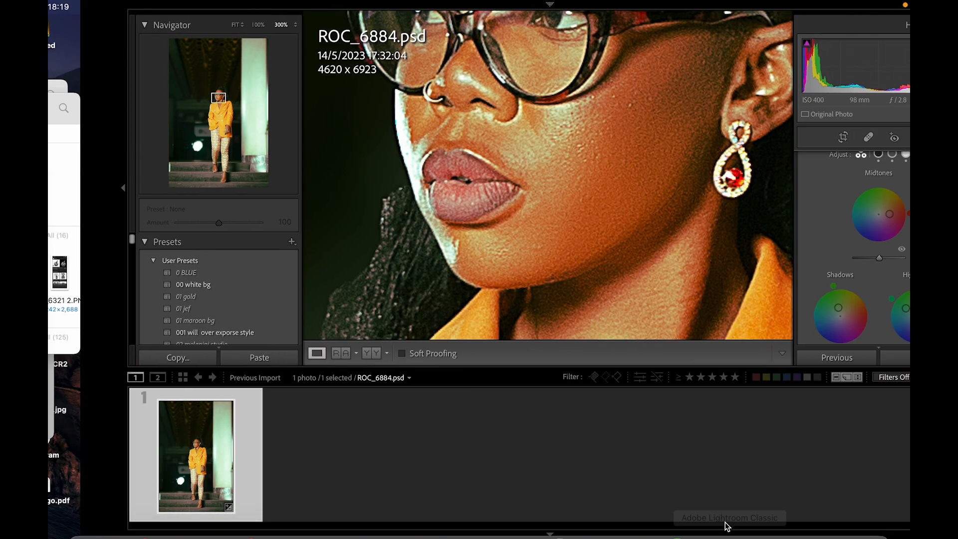
pyautogui.scroll(2, 533, 238)
pyautogui.scroll(1, 533, 237)
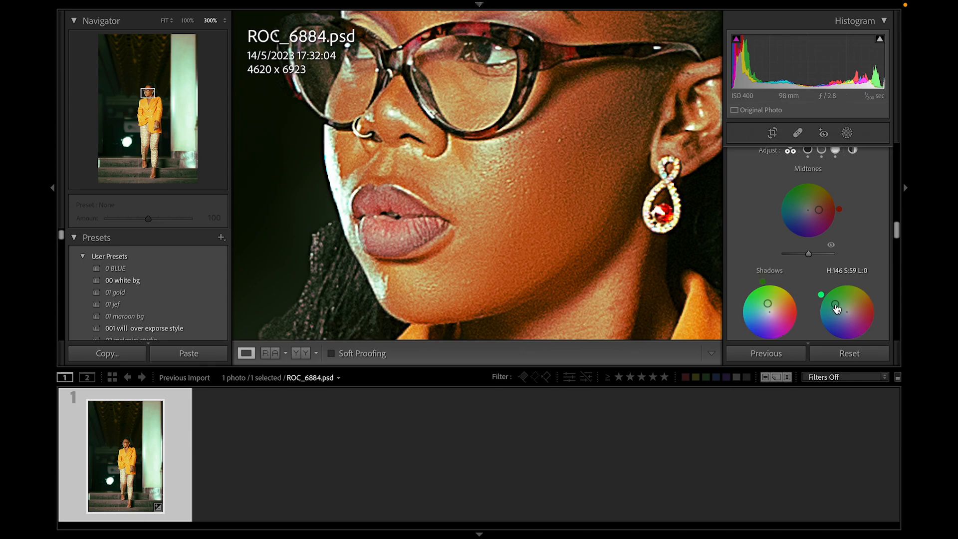
pyautogui.moveTo(836, 303); pyautogui.dragTo(829, 317)
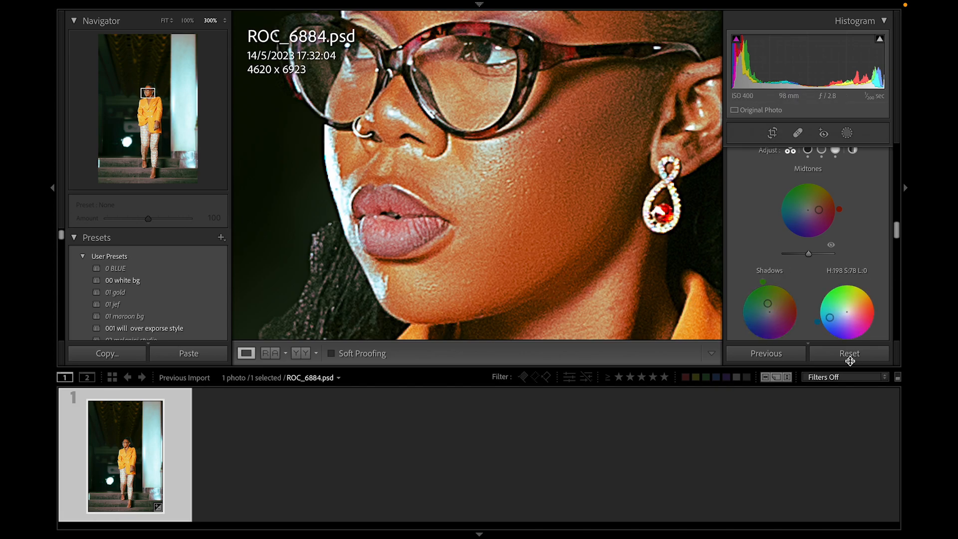
# Remove the midtones and highlights tints, and set the shadows tint to hue 115 and saturation 13.
pyautogui.scroll(-2, 817, 255)
pyautogui.scroll(1, 817, 255)
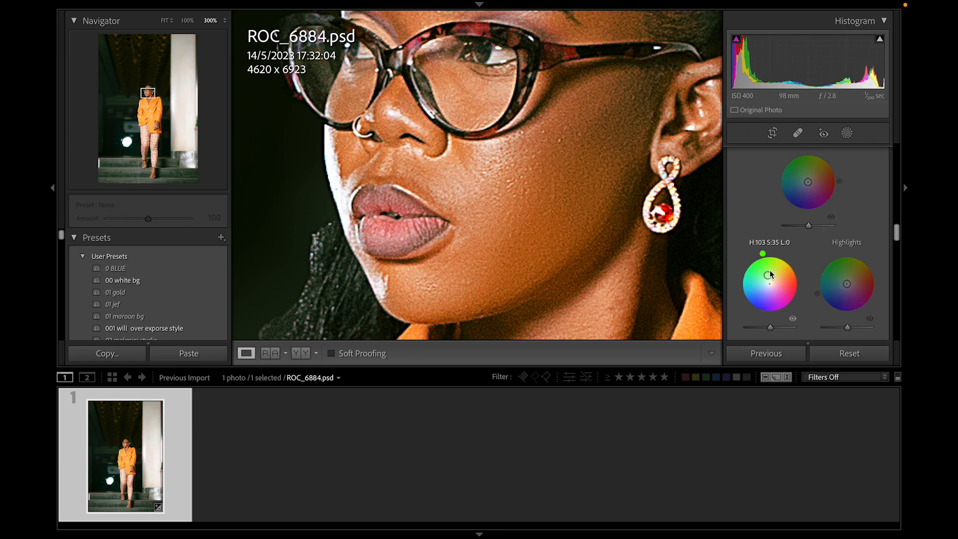
pyautogui.moveTo(768, 276)
pyautogui.mouseDown()
pyautogui.moveTo(750, 289)
pyautogui.moveTo(768, 280)
pyautogui.mouseUp()
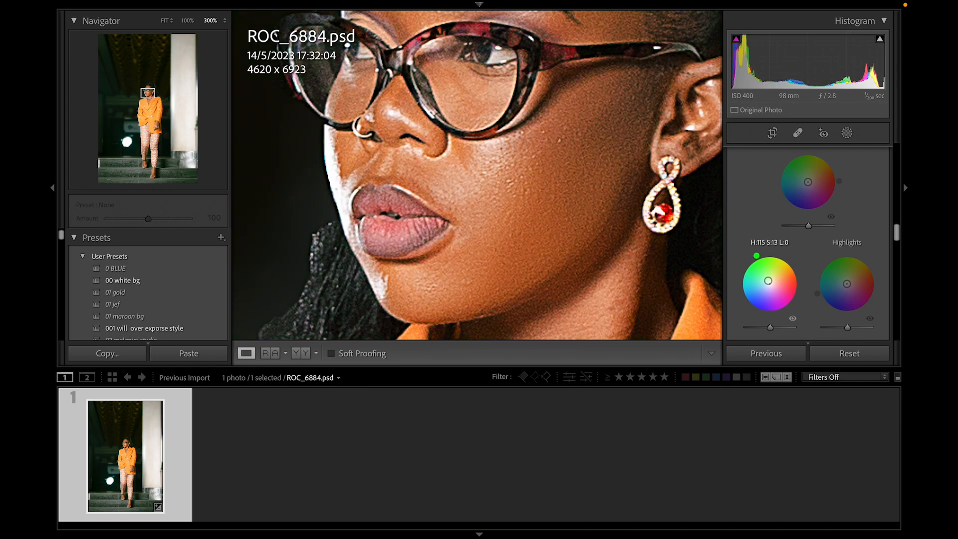
# Reduce the shadows tint to hue 97 and saturation 7 while viewing the face, and return to the whole photo.
pyautogui.click(508, 186)
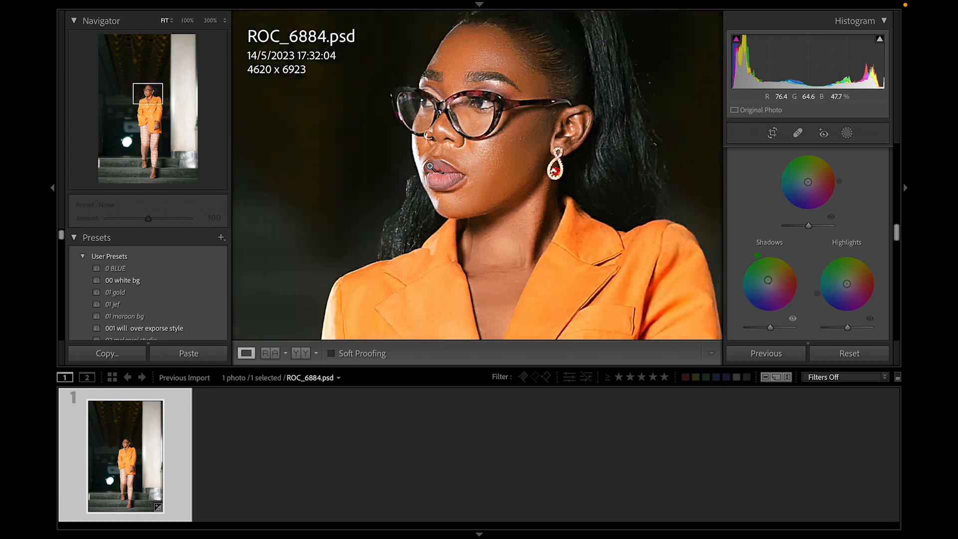
pyautogui.click(476, 160)
pyautogui.moveTo(477, 249); pyautogui.dragTo(528, 477)
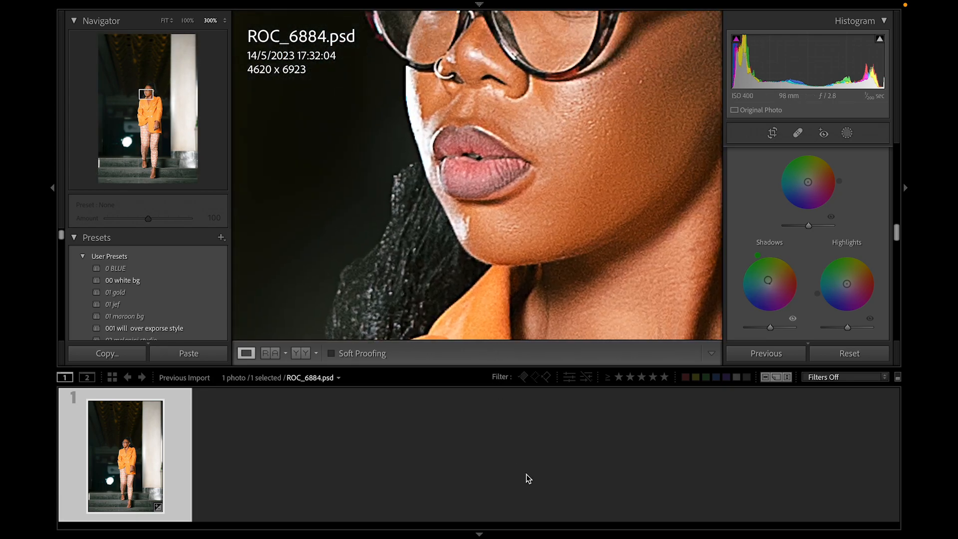
pyautogui.moveTo(590, 159); pyautogui.dragTo(633, 314)
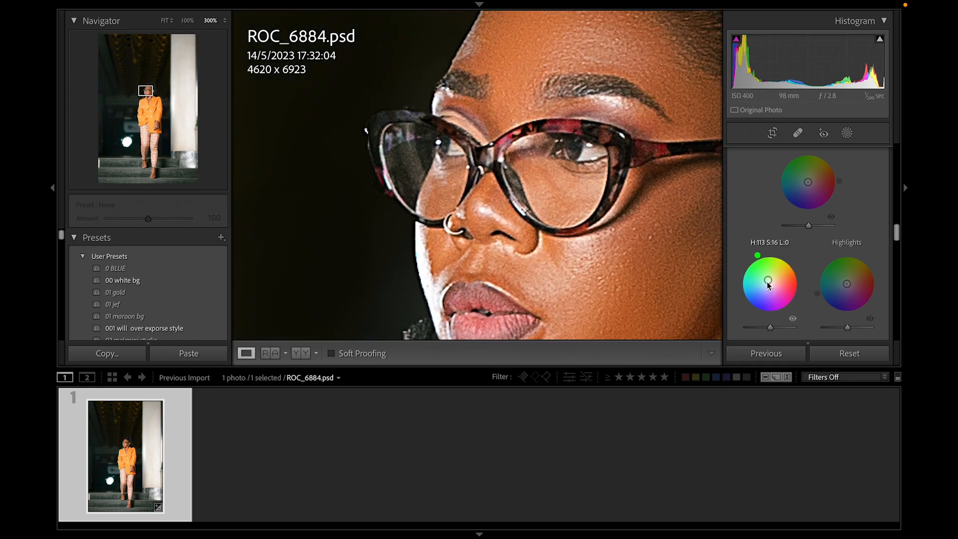
pyautogui.moveTo(766, 278)
pyautogui.mouseDown()
pyautogui.moveTo(787, 279)
pyautogui.moveTo(779, 301)
pyautogui.moveTo(768, 280)
pyautogui.moveTo(771, 306)
pyautogui.moveTo(751, 281)
pyautogui.moveTo(778, 266)
pyautogui.moveTo(764, 301)
pyautogui.moveTo(756, 290)
pyautogui.moveTo(769, 281)
pyautogui.mouseUp()
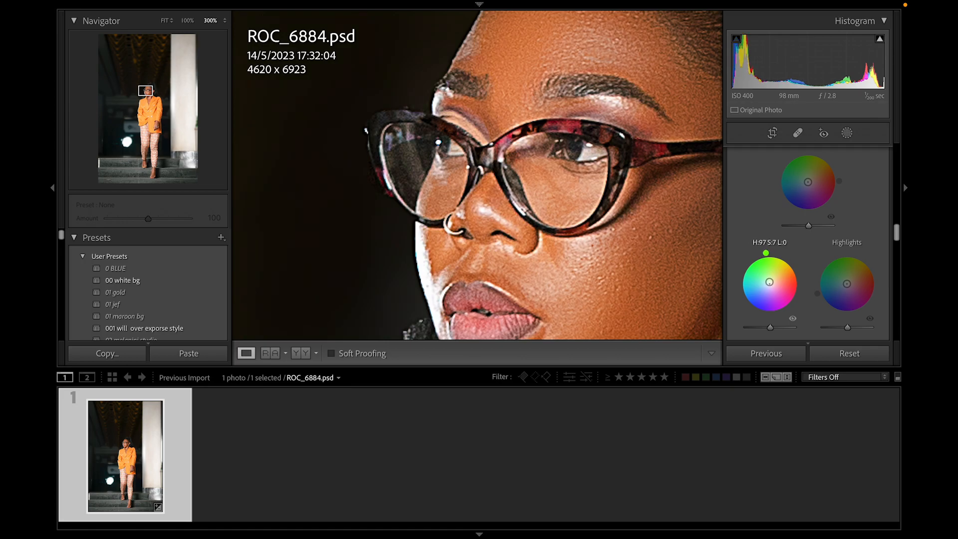
pyautogui.click(576, 223)
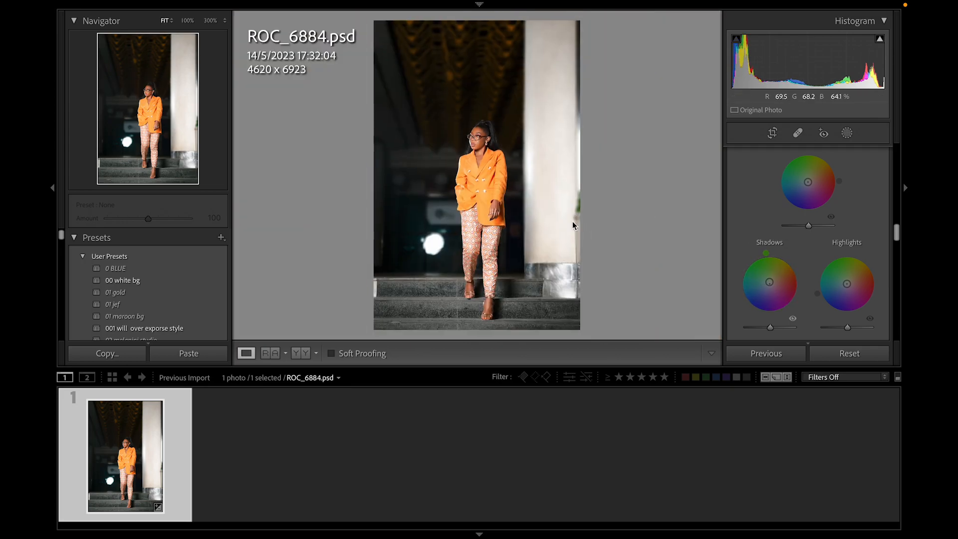
# Set the sharpening Amount to 150 and Radius to 1.7 while viewing the face at 300%.
pyautogui.scroll(-5, 821, 215)
pyautogui.scroll(2, 821, 214)
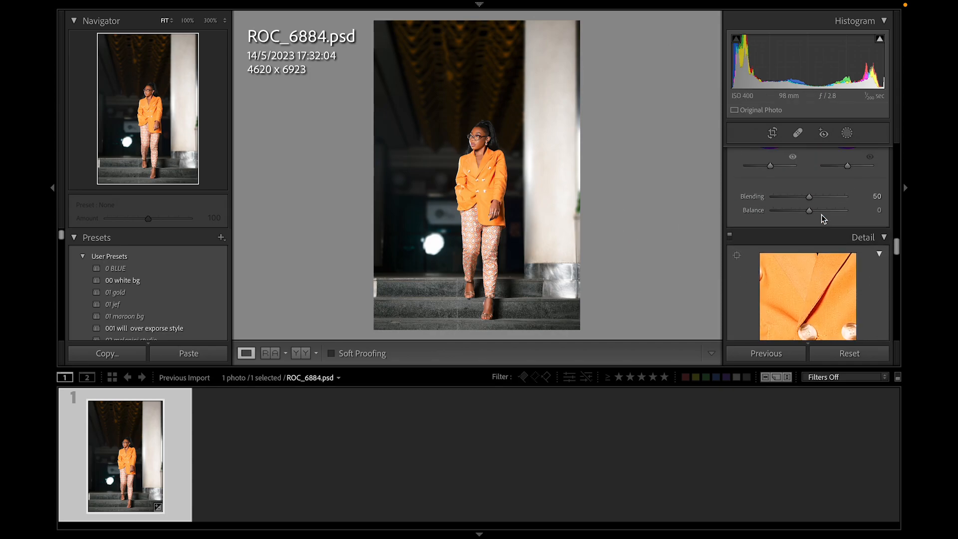
pyautogui.scroll(-6, 821, 215)
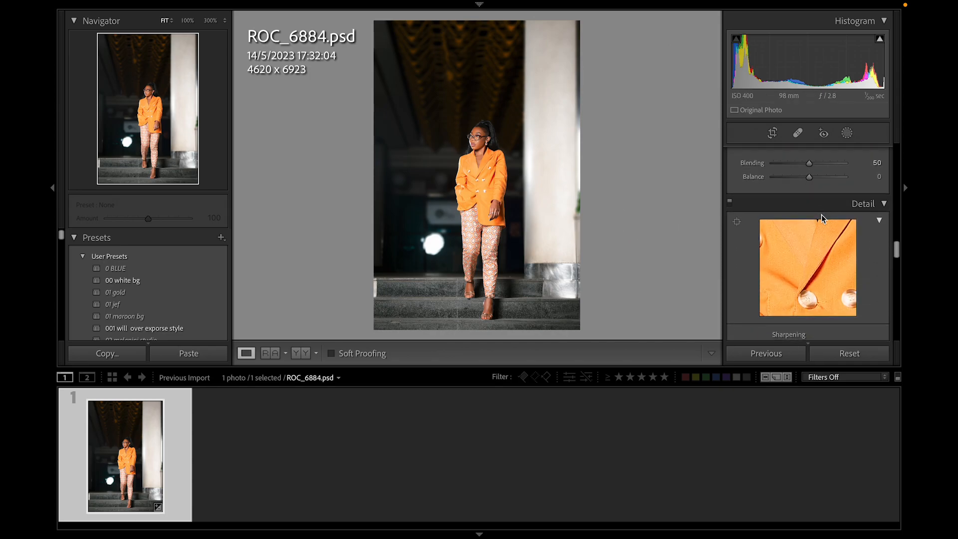
pyautogui.click(524, 164)
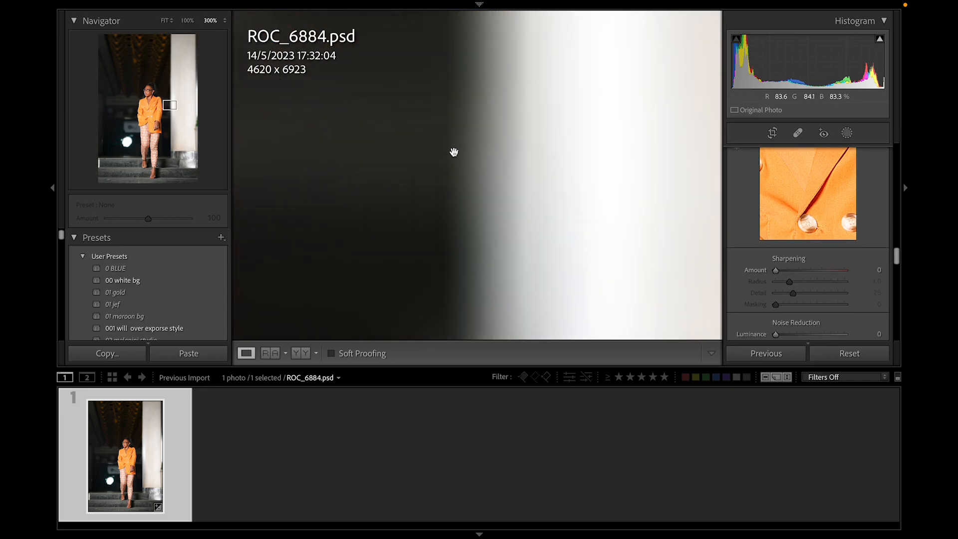
pyautogui.moveTo(400, 128); pyautogui.dragTo(898, 466)
pyautogui.moveTo(528, 251); pyautogui.dragTo(615, 294)
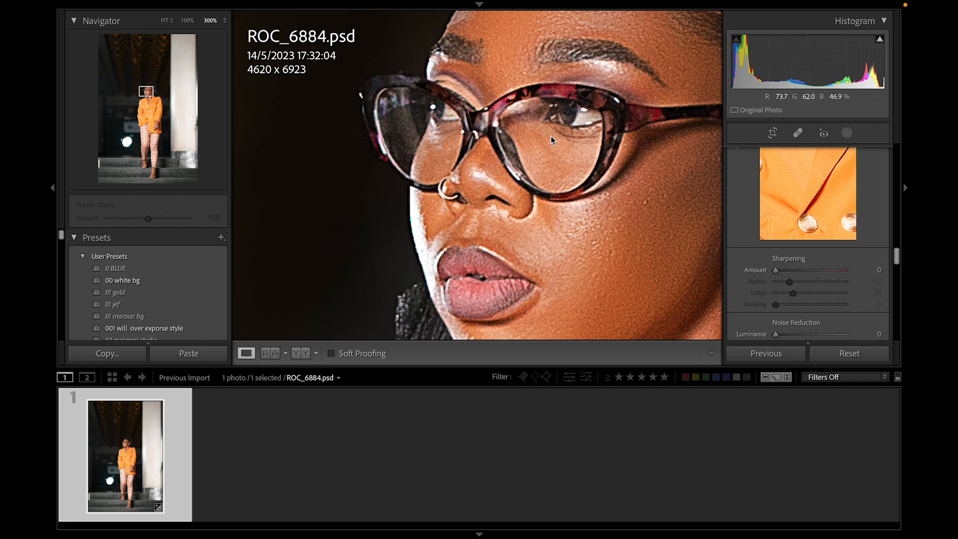
pyautogui.moveTo(552, 140); pyautogui.dragTo(516, 131)
pyautogui.moveTo(815, 270); pyautogui.dragTo(845, 273)
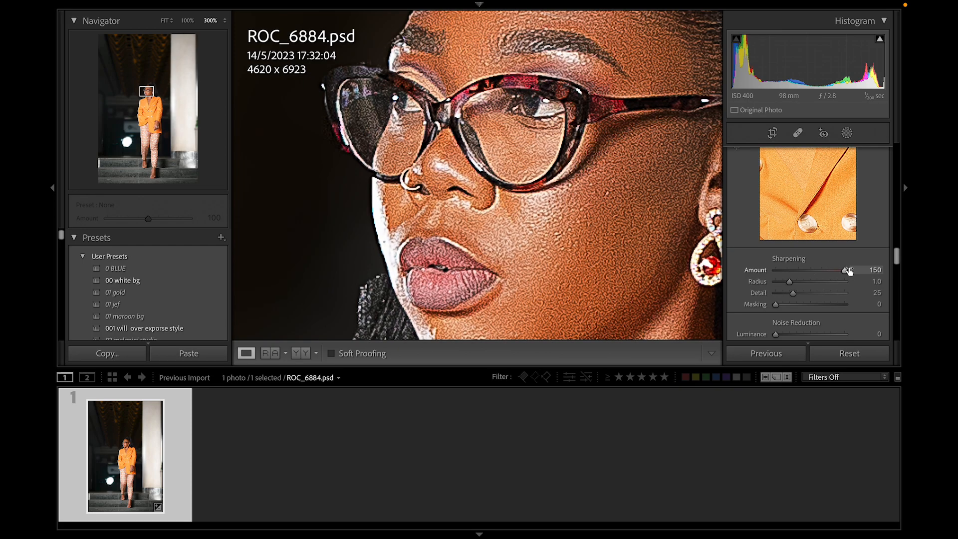
pyautogui.moveTo(562, 186); pyautogui.dragTo(535, 173)
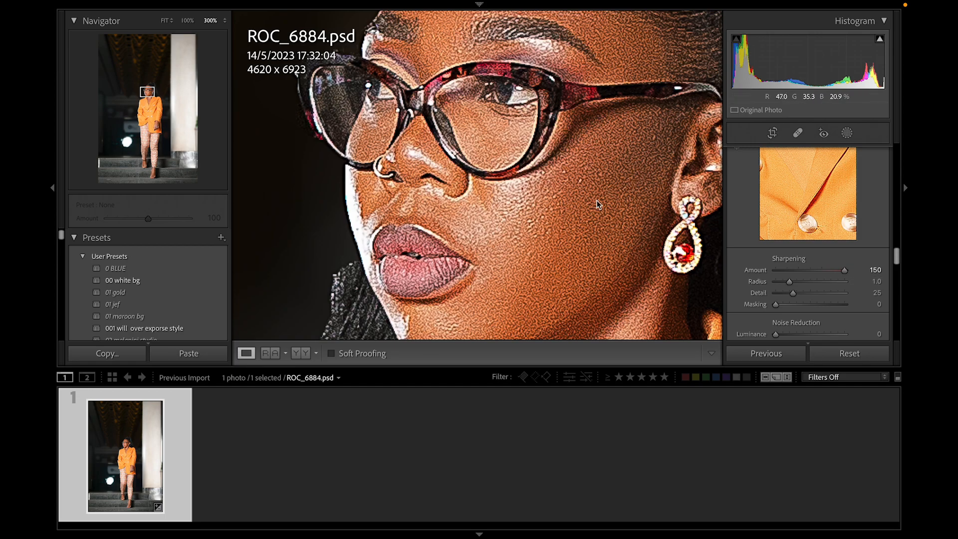
pyautogui.moveTo(793, 282); pyautogui.dragTo(813, 283)
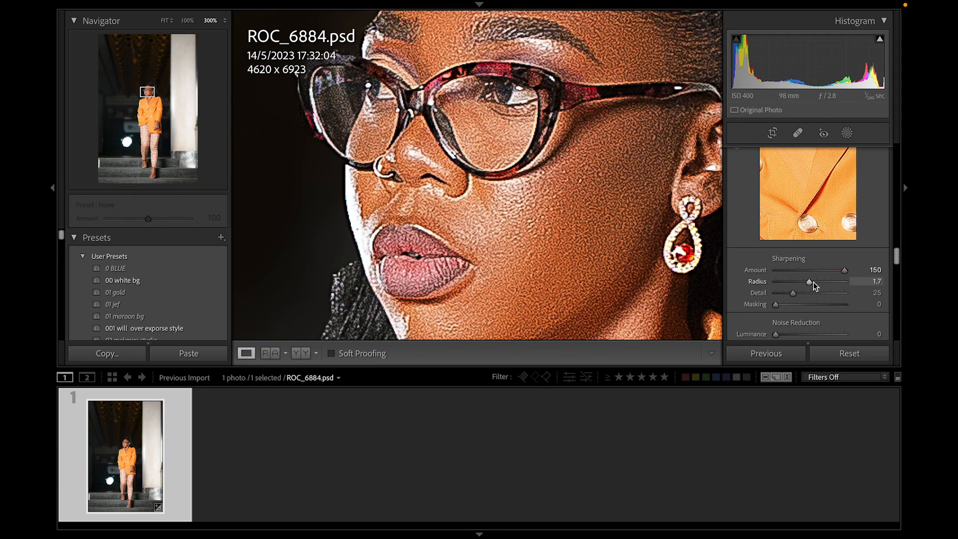
# Reset the sharpening Radius to 1.0 and examine the skin, lips and earring at 300%.
pyautogui.doubleClick(813, 283)
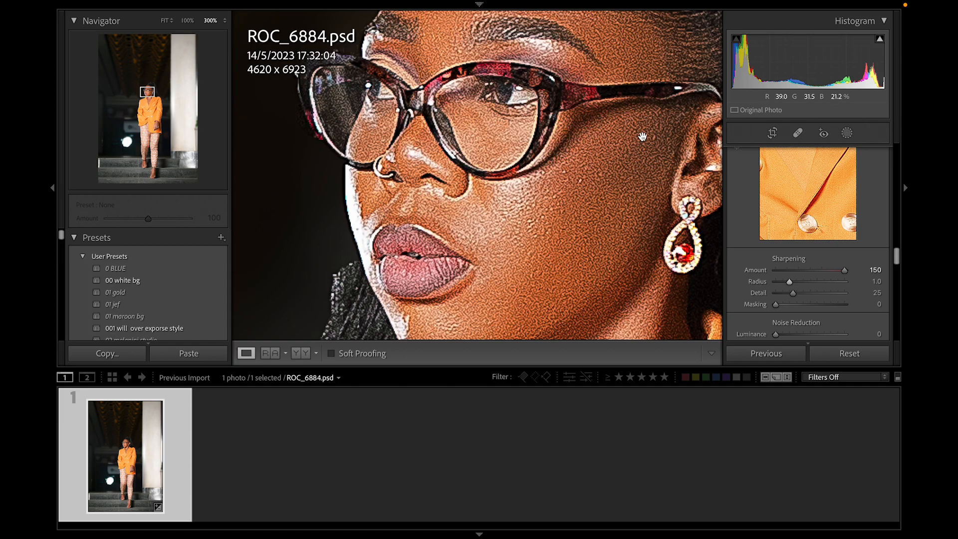
pyautogui.moveTo(531, 153)
pyautogui.mouseDown()
pyautogui.moveTo(535, 179)
pyautogui.moveTo(517, 161)
pyautogui.mouseUp()
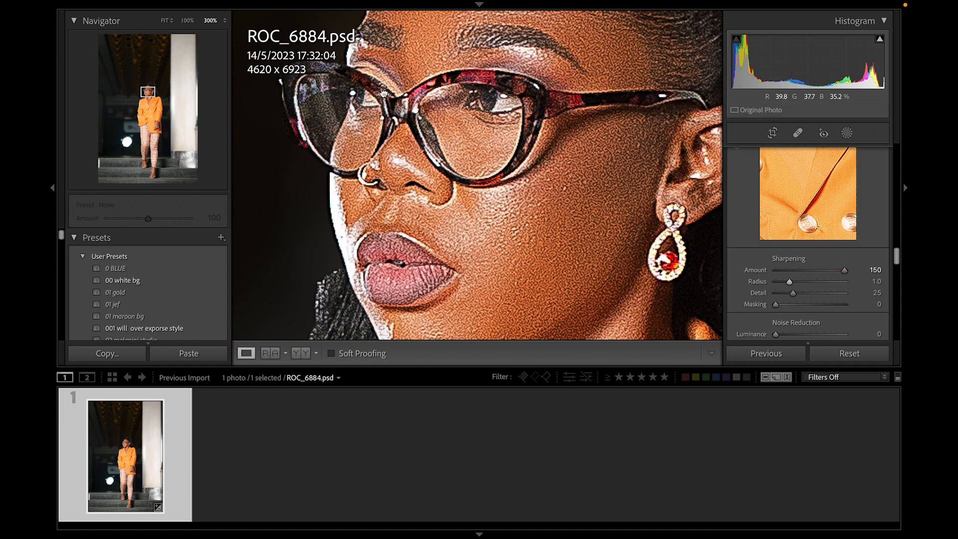
pyautogui.click(386, 96)
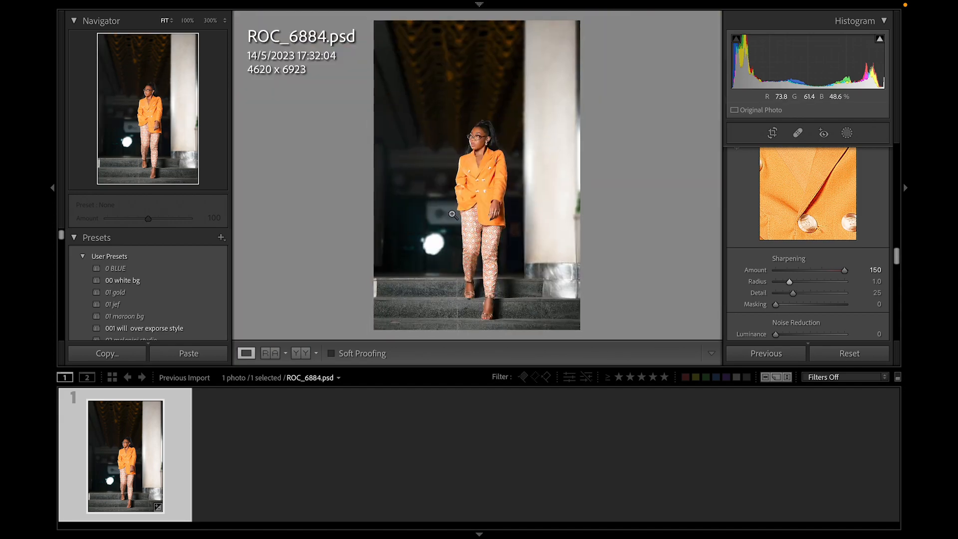
pyautogui.click(481, 103)
pyautogui.moveTo(508, 274); pyautogui.dragTo(534, 4)
pyautogui.moveTo(443, 196); pyautogui.dragTo(474, 15)
pyautogui.moveTo(431, 157); pyautogui.dragTo(458, 126)
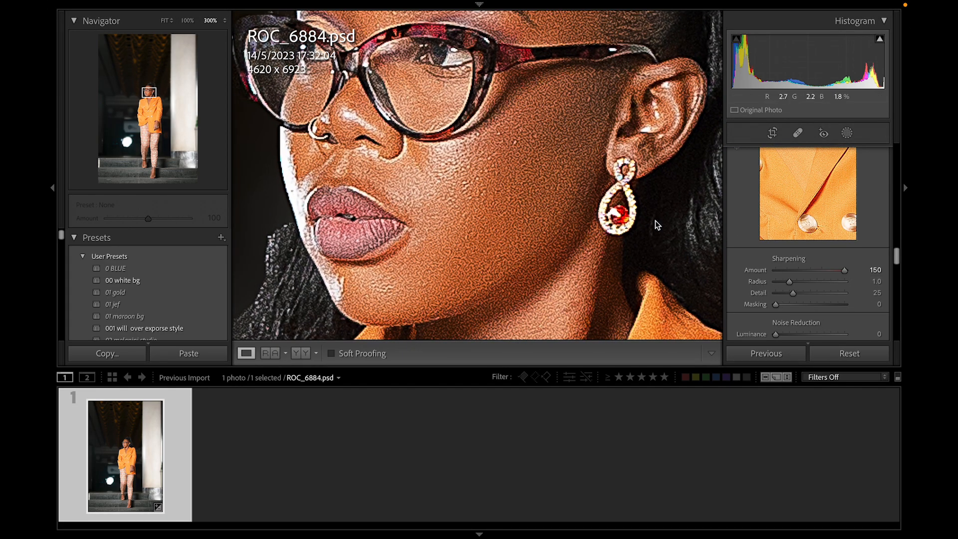
pyautogui.moveTo(612, 210); pyautogui.dragTo(619, 156)
pyautogui.moveTo(552, 161); pyautogui.dragTo(597, 213)
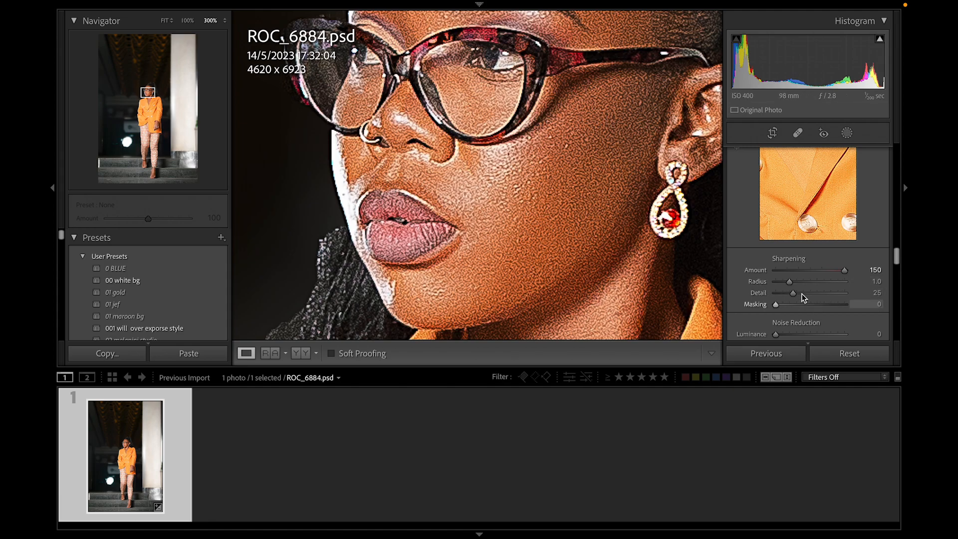
# Try the sharpening Detail at 100 with Amount at 35, and bring both down to 0.
pyautogui.moveTo(799, 293); pyautogui.dragTo(867, 317)
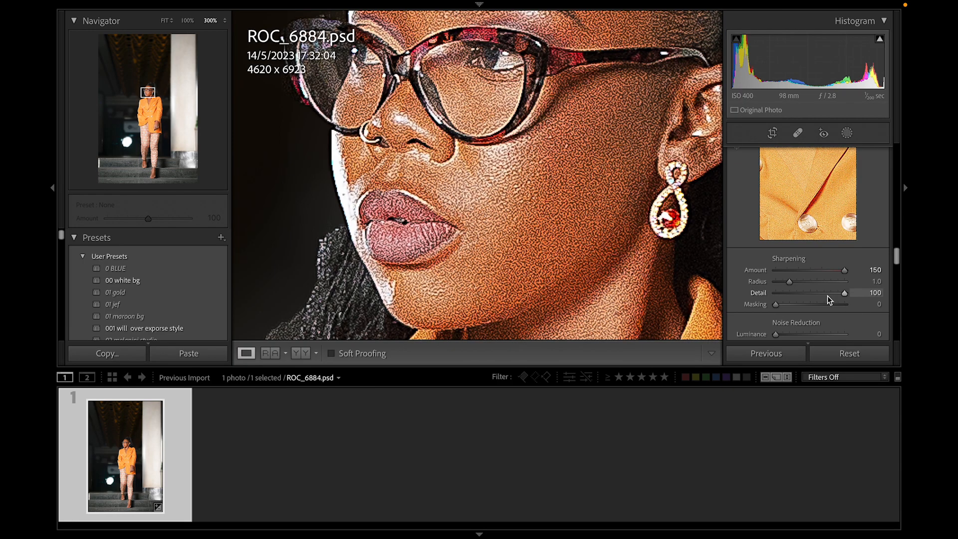
pyautogui.moveTo(810, 272)
pyautogui.mouseDown()
pyautogui.moveTo(765, 276)
pyautogui.moveTo(795, 268)
pyautogui.mouseUp()
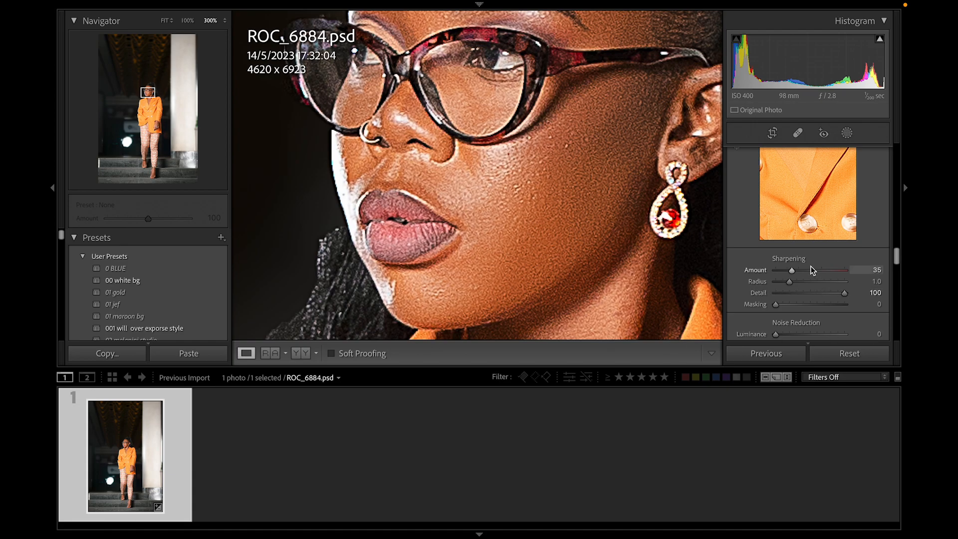
pyautogui.moveTo(787, 291); pyautogui.dragTo(774, 274)
pyautogui.click(773, 271)
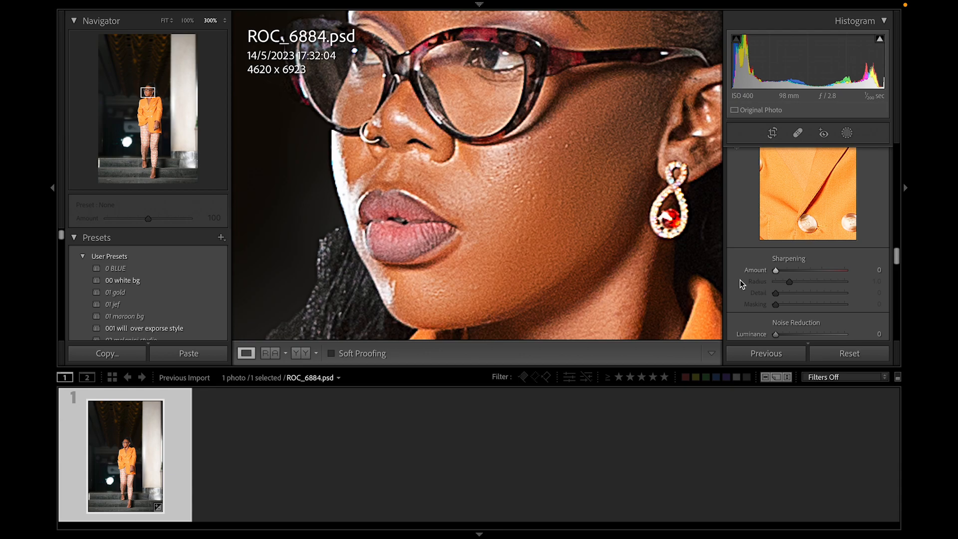
# Set the sharpening Amount to 101 and Detail to 20, and check the face up close and in the whole photo.
pyautogui.moveTo(804, 269); pyautogui.dragTo(825, 270)
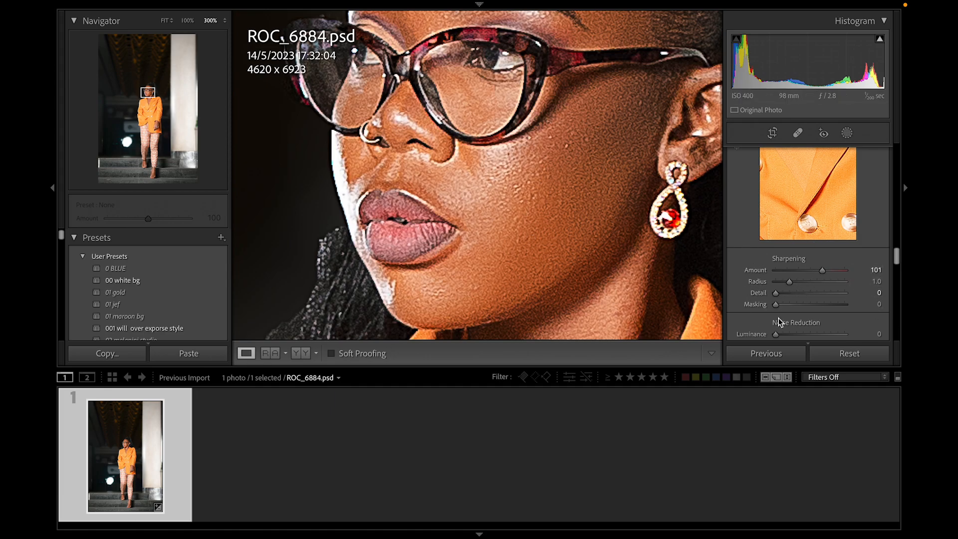
pyautogui.moveTo(792, 293)
pyautogui.mouseDown()
pyautogui.moveTo(801, 295)
pyautogui.moveTo(789, 293)
pyautogui.mouseUp()
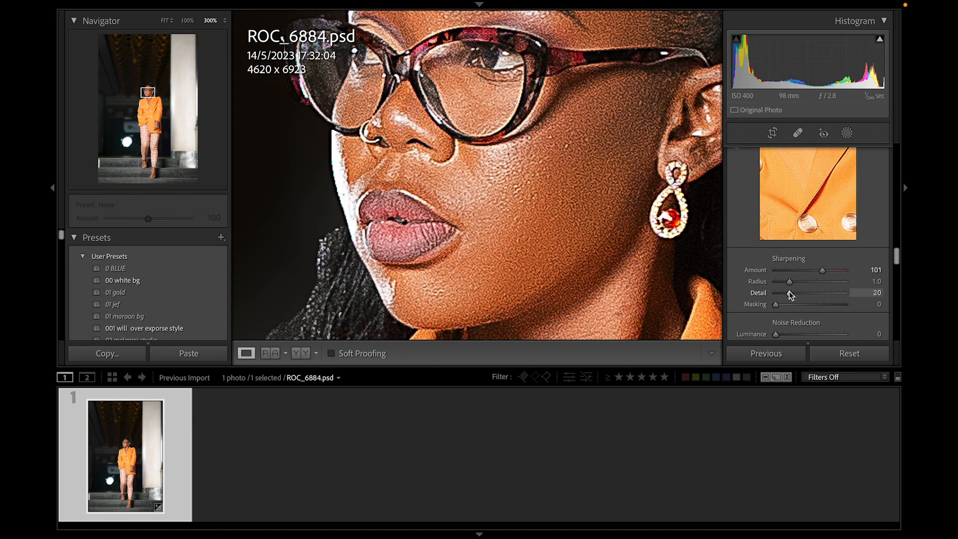
pyautogui.click(520, 123)
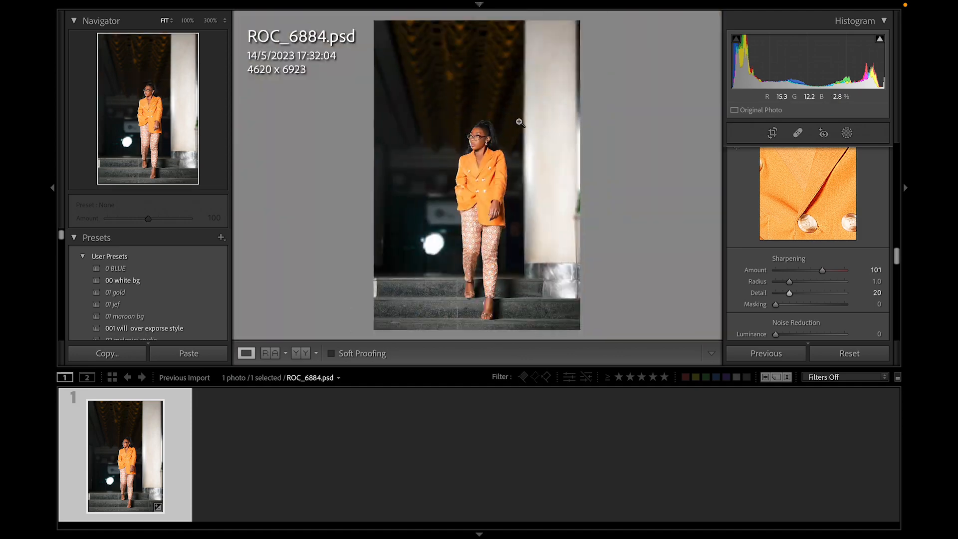
pyautogui.click(482, 145)
pyautogui.moveTo(483, 139); pyautogui.dragTo(649, 214)
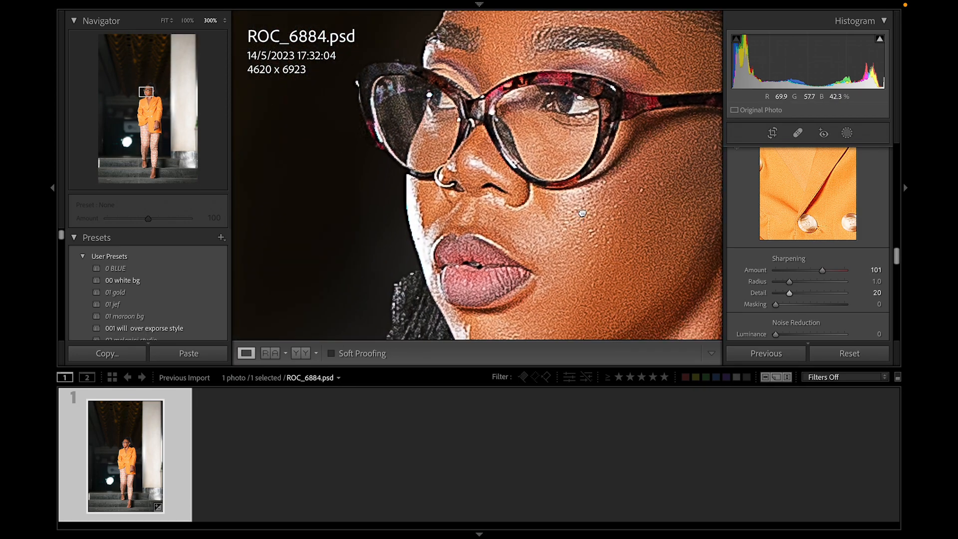
pyautogui.moveTo(580, 220); pyautogui.dragTo(596, 167)
# Set the sharpening Radius to 1.1 and check the effect on the eyes, lips and skin.
pyautogui.moveTo(797, 281)
pyautogui.mouseDown()
pyautogui.moveTo(769, 292)
pyautogui.moveTo(832, 288)
pyautogui.moveTo(780, 290)
pyautogui.moveTo(791, 290)
pyautogui.mouseUp()
pyautogui.scroll(-3, 794, 254)
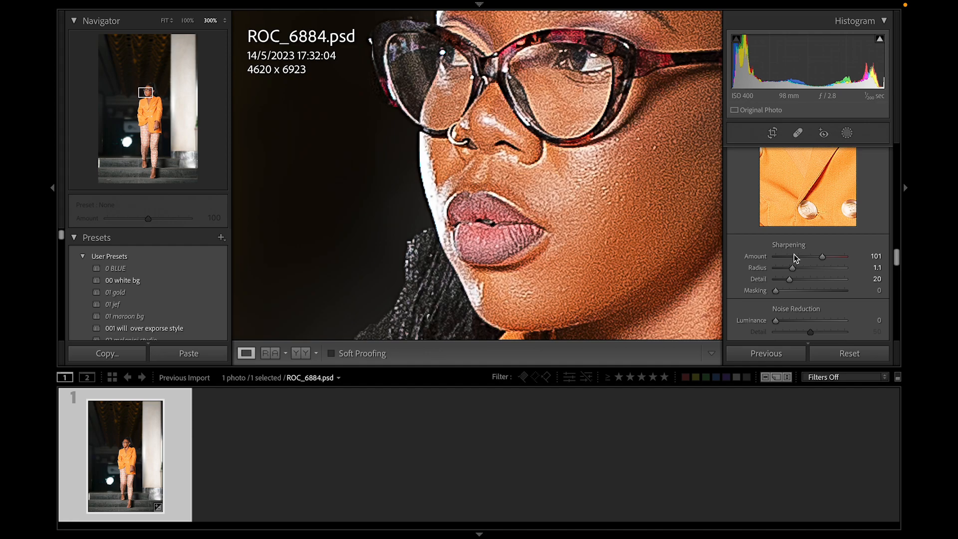
pyautogui.click(583, 209)
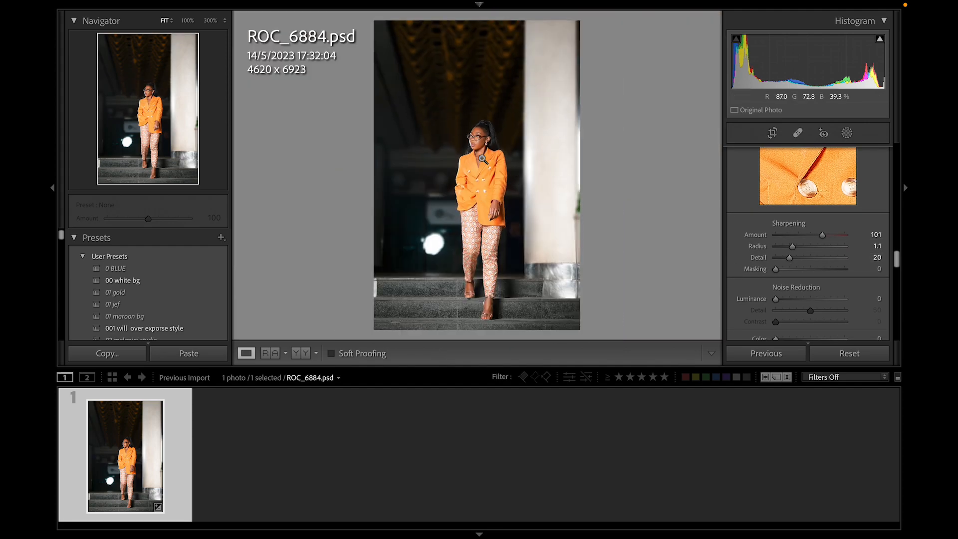
pyautogui.click(463, 121)
pyautogui.moveTo(599, 280); pyautogui.dragTo(372, 5)
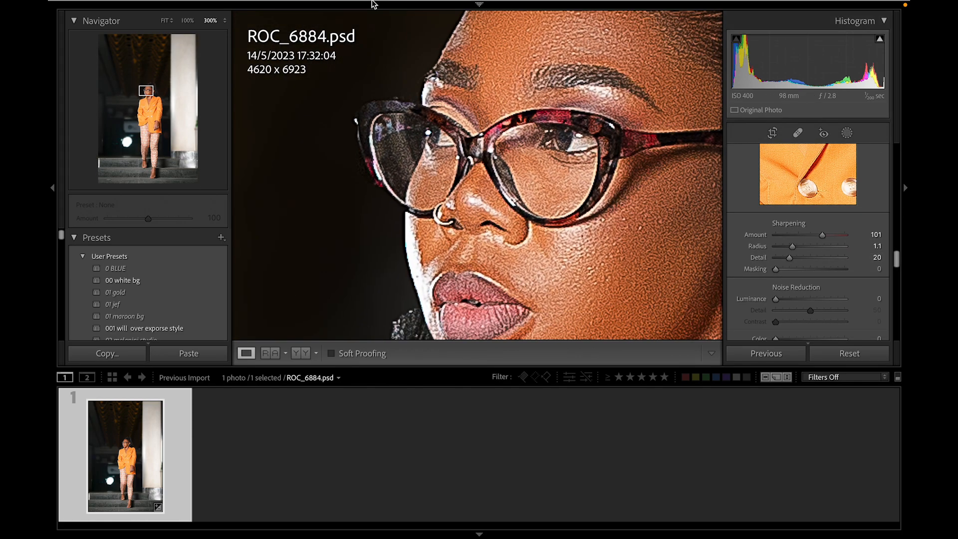
pyautogui.moveTo(519, 224); pyautogui.dragTo(514, 191)
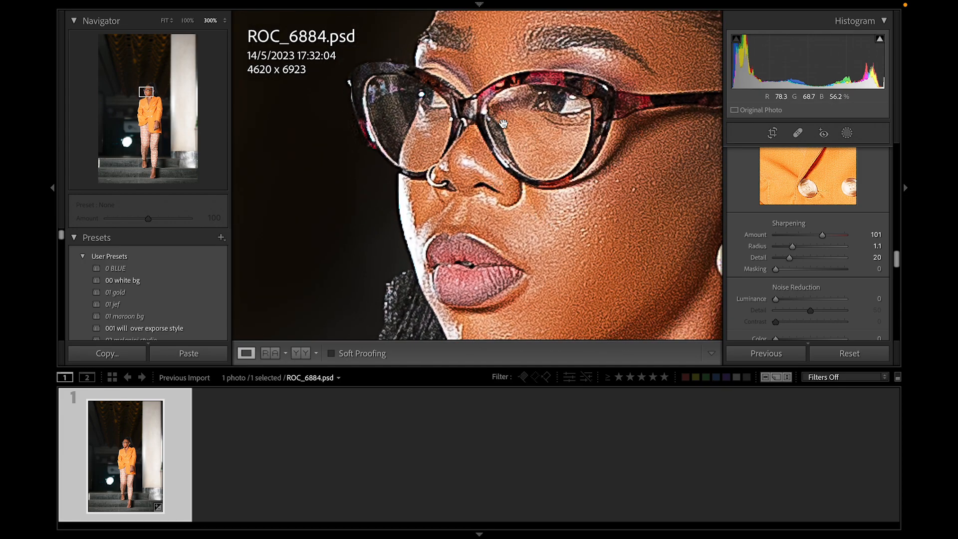
pyautogui.scroll(-2, 654, 218)
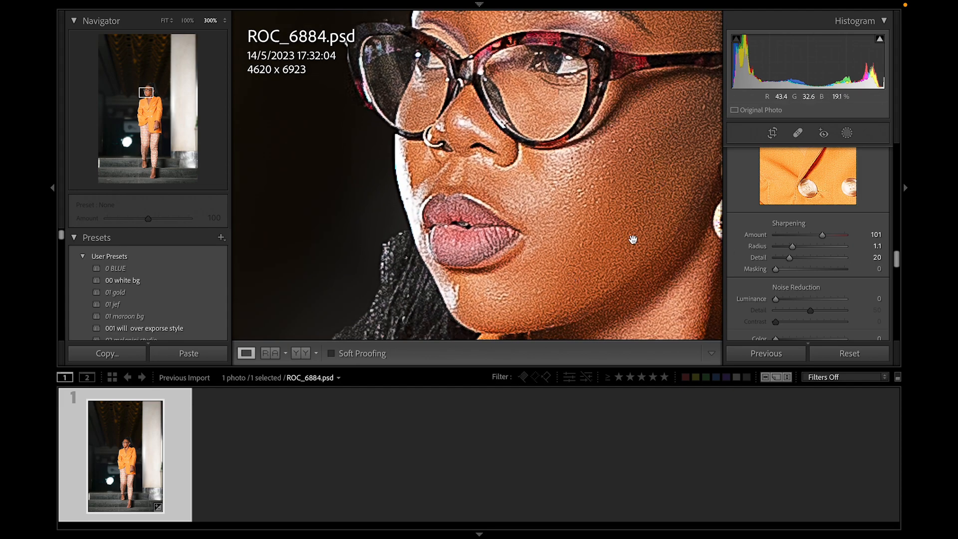
pyautogui.moveTo(638, 127); pyautogui.dragTo(638, 156)
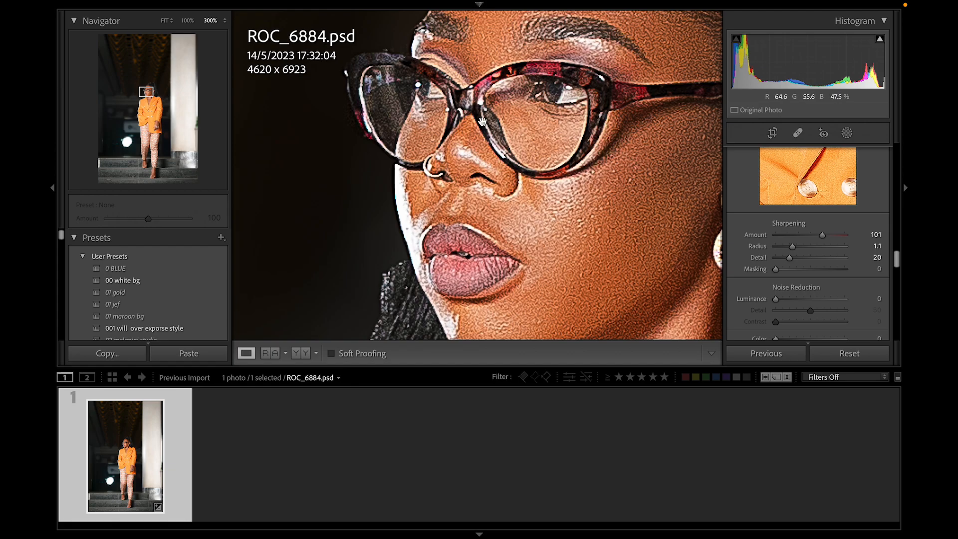
pyautogui.scroll(-2, 593, 165)
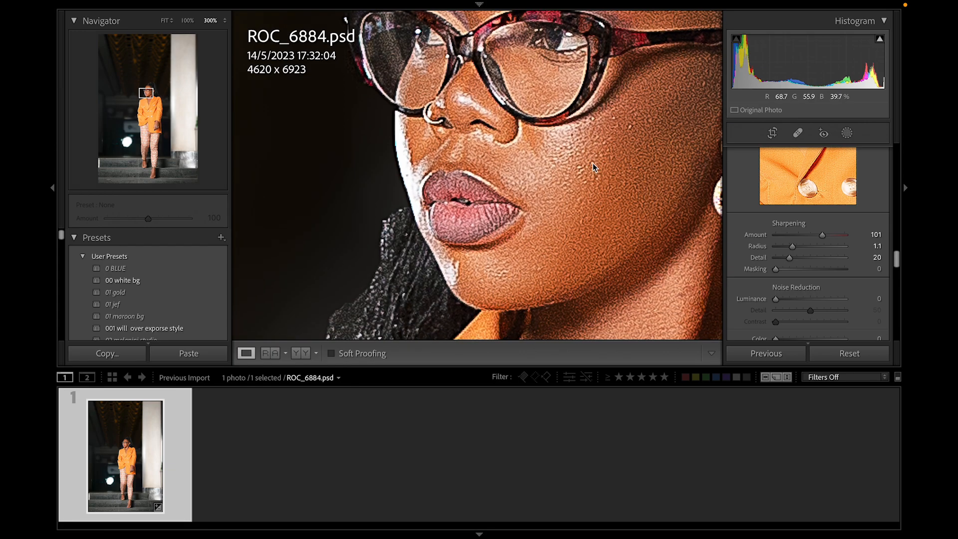
pyautogui.scroll(2, 692, 203)
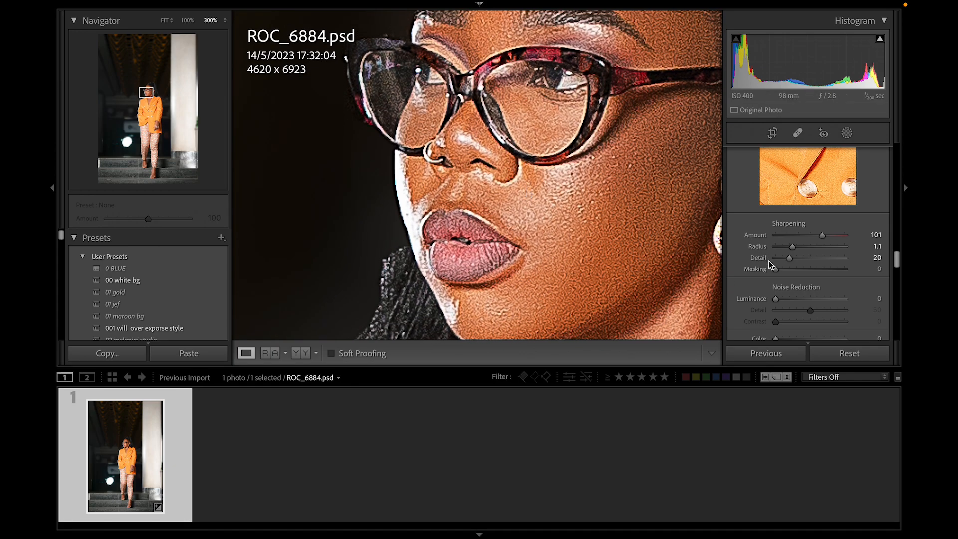
# Try the sharpening Masking at 100 and compare the whole photo with the face at 300%.
pyautogui.moveTo(775, 269); pyautogui.dragTo(824, 271)
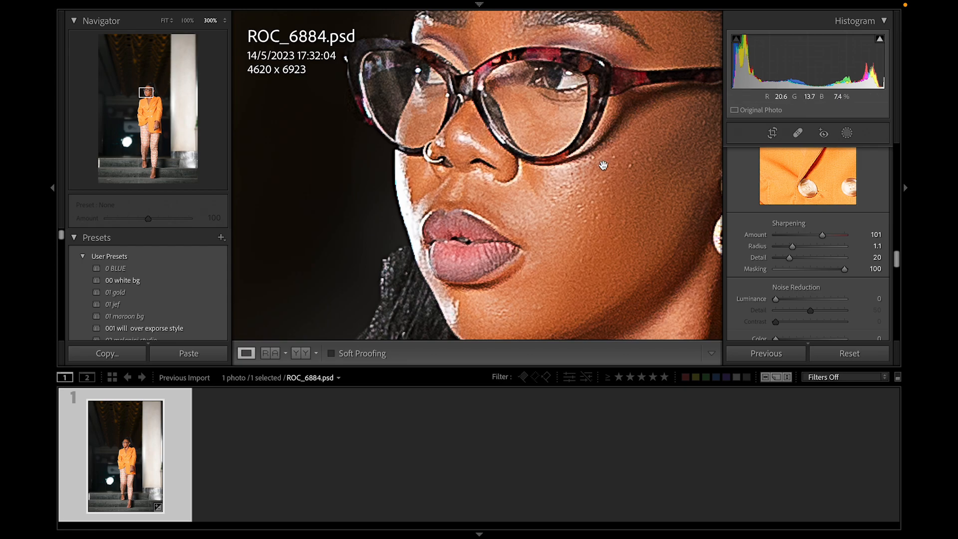
pyautogui.click(595, 209)
pyautogui.click(476, 130)
pyautogui.scroll(-3, 476, 129)
pyautogui.scroll(-1, 509, 127)
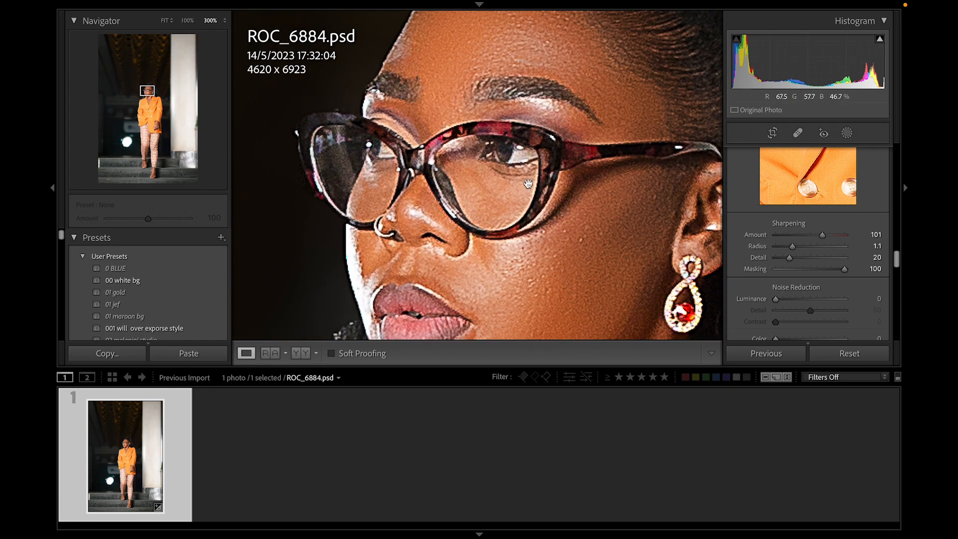
pyautogui.scroll(-4, 510, 128)
pyautogui.scroll(1, 511, 128)
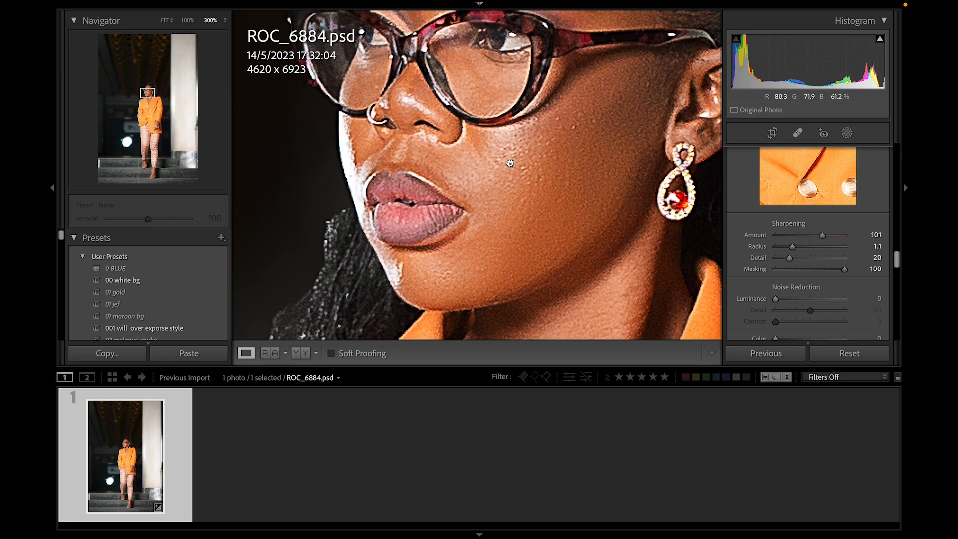
# Preview the black-and-white sharpening mask over the face and set Masking to 62.
pyautogui.moveTo(794, 268); pyautogui.dragTo(821, 272)
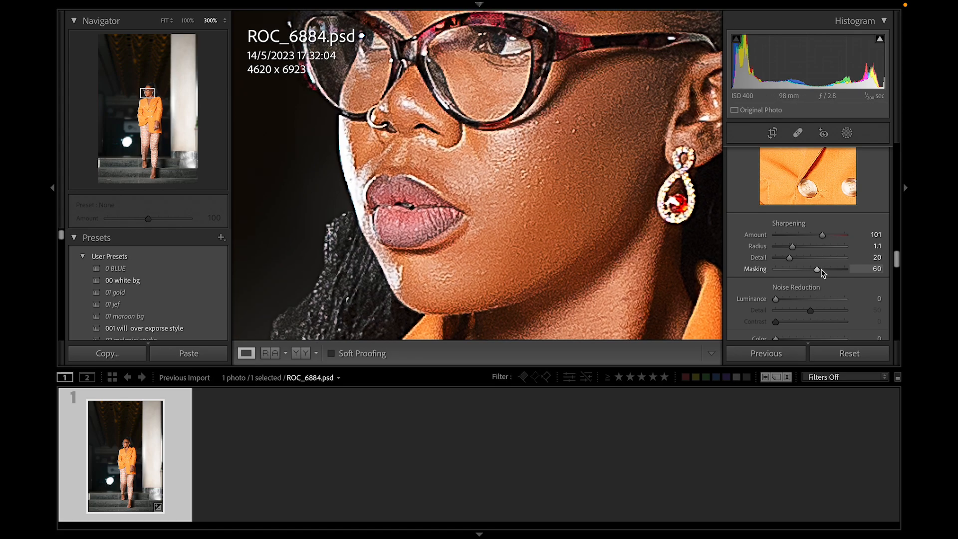
pyautogui.keyDown('alt'); pyautogui.click(822, 268); pyautogui.keyUp('alt')
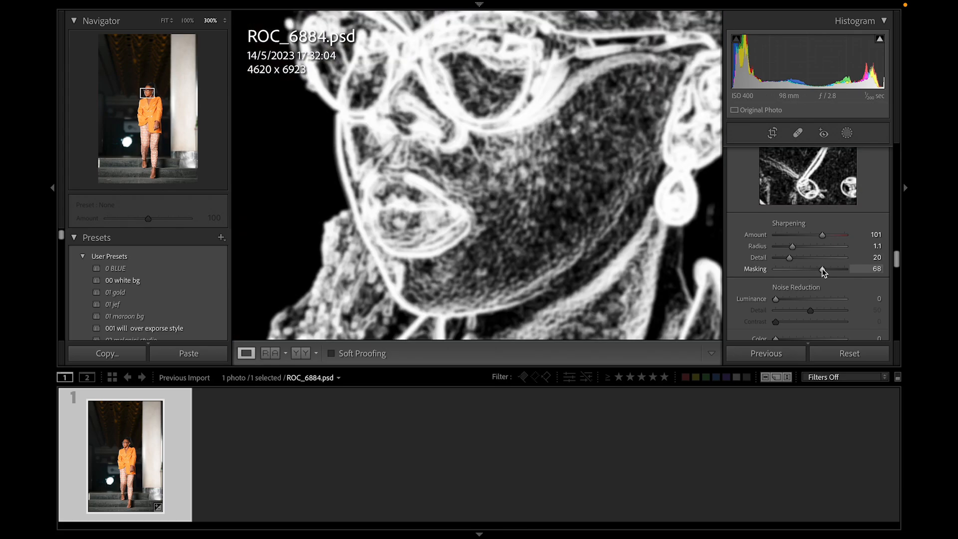
pyautogui.keyDown('alt'); pyautogui.click(822, 268); pyautogui.keyUp('alt')
pyautogui.moveTo(822, 268); pyautogui.dragTo(818, 271)
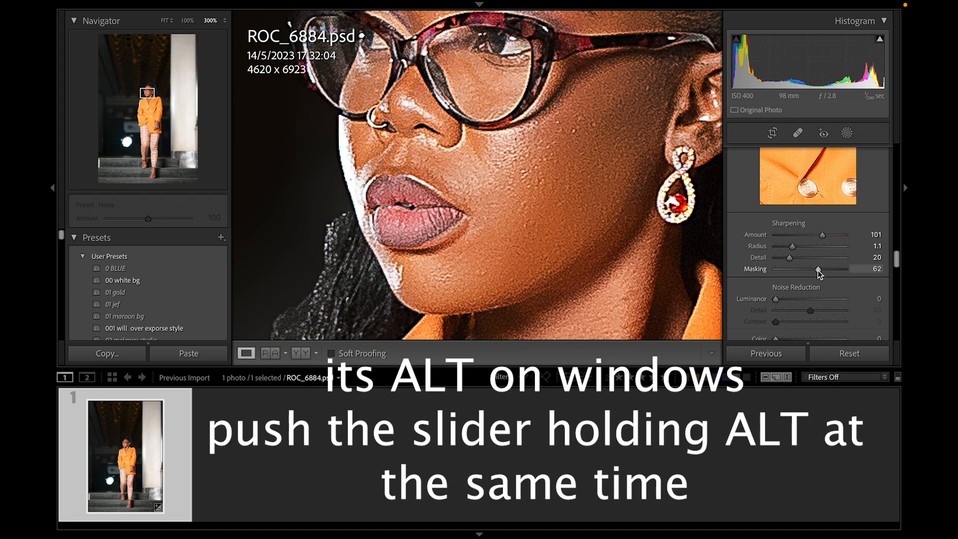
# Raise Masking to 100 with the mask preview showing, and lower it to 88.
pyautogui.moveTo(818, 270); pyautogui.dragTo(845, 272)
pyautogui.keyDown('alt'); pyautogui.click(815, 271); pyautogui.keyUp('alt')
pyautogui.keyDown('alt'); pyautogui.click(815, 271); pyautogui.keyUp('alt')
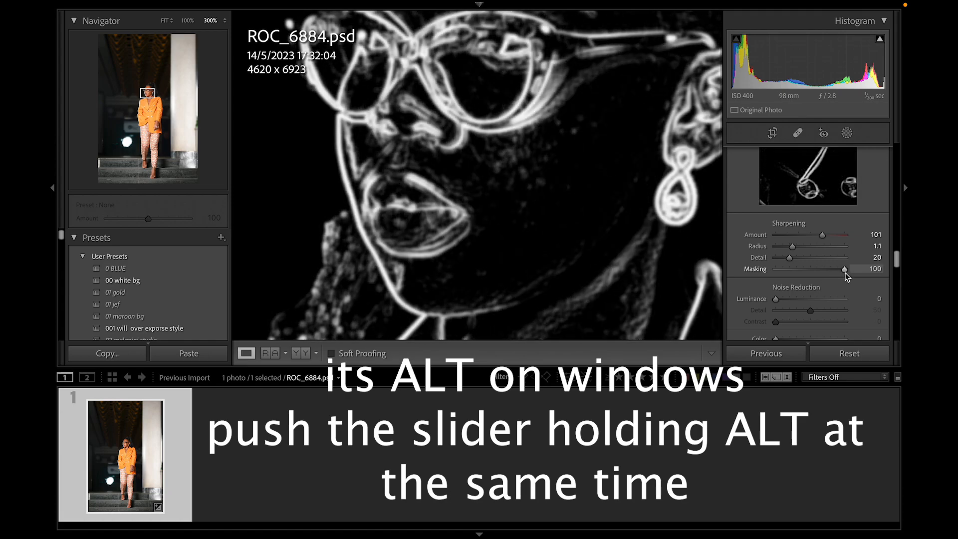
pyautogui.moveTo(845, 274); pyautogui.dragTo(840, 273)
pyautogui.press('alt')
pyautogui.moveTo(842, 270)
pyautogui.mouseDown()
pyautogui.moveTo(818, 270)
pyautogui.moveTo(849, 274)
pyautogui.moveTo(817, 280)
pyautogui.moveTo(836, 279)
pyautogui.mouseUp()
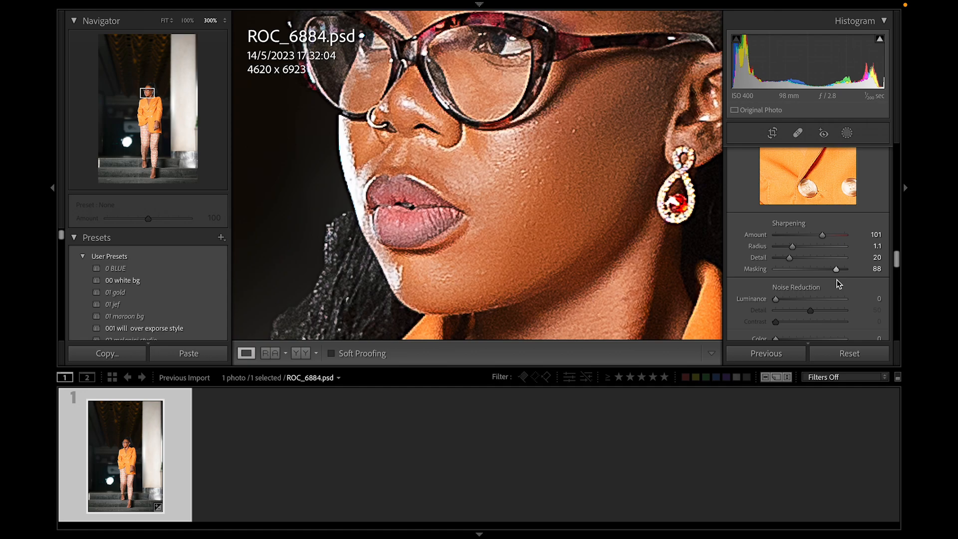
# Set the sharpening Masking to 50 and check the cheek, ear and hair at 300%.
pyautogui.moveTo(899, 259); pyautogui.dragTo(897, 267)
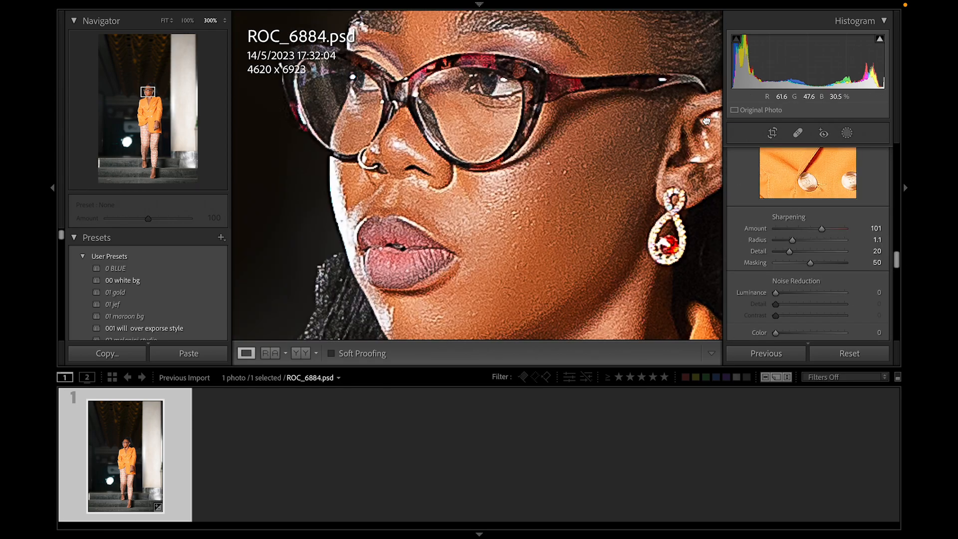
pyautogui.moveTo(706, 121); pyautogui.dragTo(705, 121)
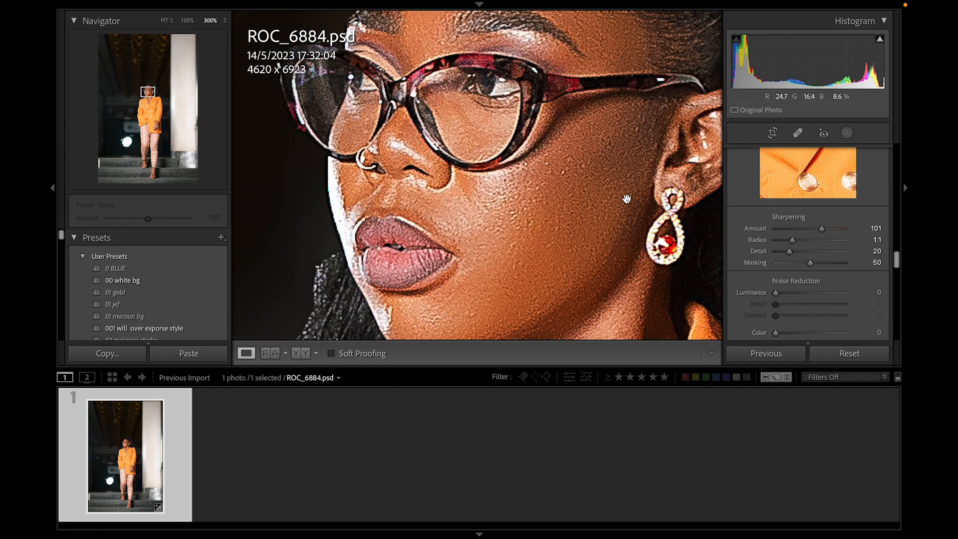
pyautogui.moveTo(562, 126); pyautogui.dragTo(505, 110)
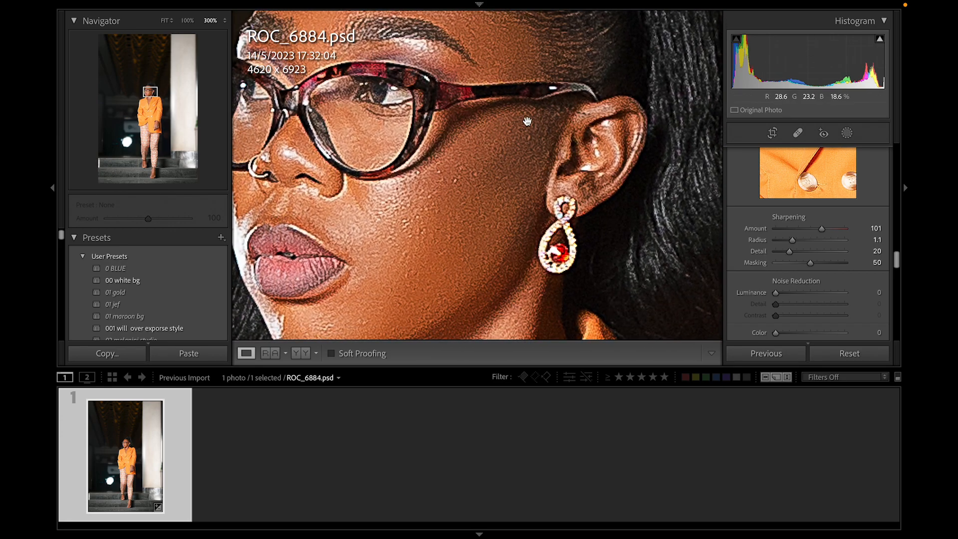
pyautogui.moveTo(458, 152)
pyautogui.mouseDown()
pyautogui.moveTo(485, 161)
pyautogui.moveTo(468, 143)
pyautogui.mouseUp()
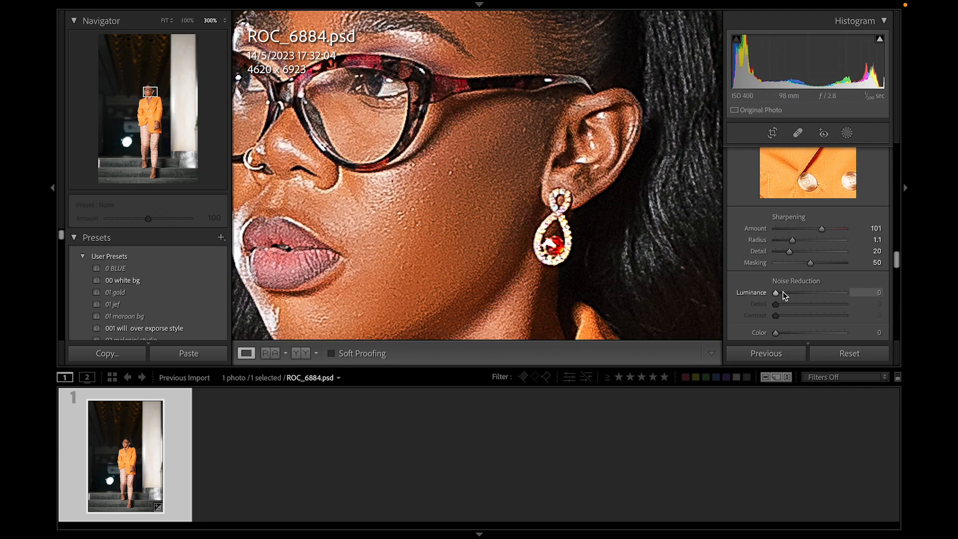
# Try the Luminance noise reduction at 100 and inspect the smoothed face in close-up.
pyautogui.moveTo(782, 291); pyautogui.dragTo(855, 292)
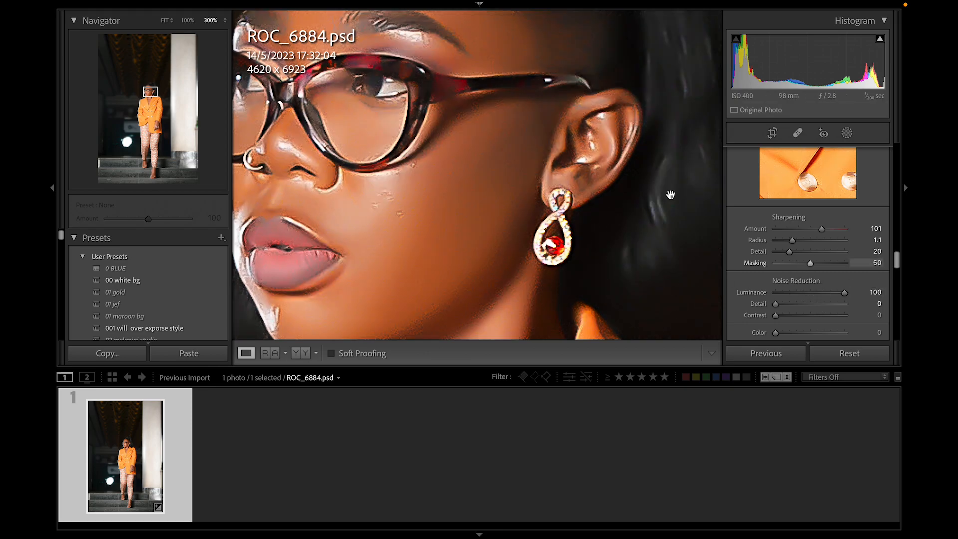
pyautogui.click(523, 135)
pyautogui.click(467, 137)
pyautogui.moveTo(663, 186); pyautogui.dragTo(403, 147)
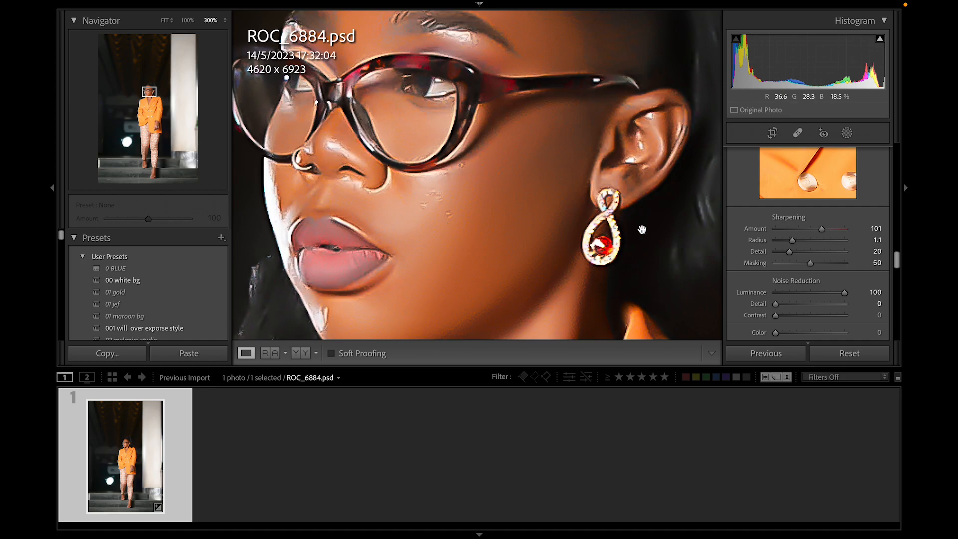
# Set the Luminance noise reduction to 57.
pyautogui.click(798, 294)
pyautogui.moveTo(802, 293); pyautogui.dragTo(816, 297)
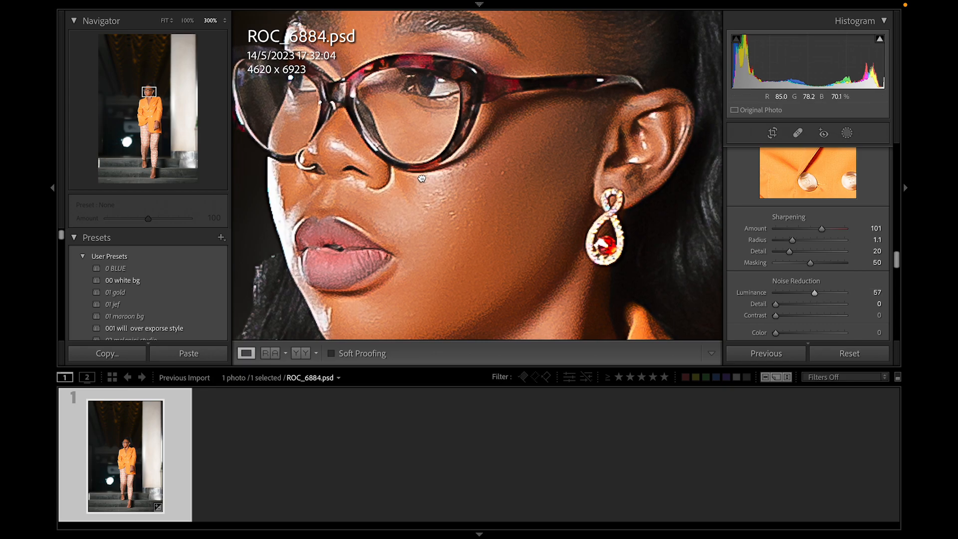
# Try the luminance noise reduction Detail at 67 while viewing the face in close-up.
pyautogui.click(422, 179)
pyautogui.click(487, 120)
pyautogui.moveTo(488, 120); pyautogui.dragTo(519, 46)
pyautogui.moveTo(545, 198); pyautogui.dragTo(546, 26)
pyautogui.moveTo(545, 154); pyautogui.dragTo(553, 133)
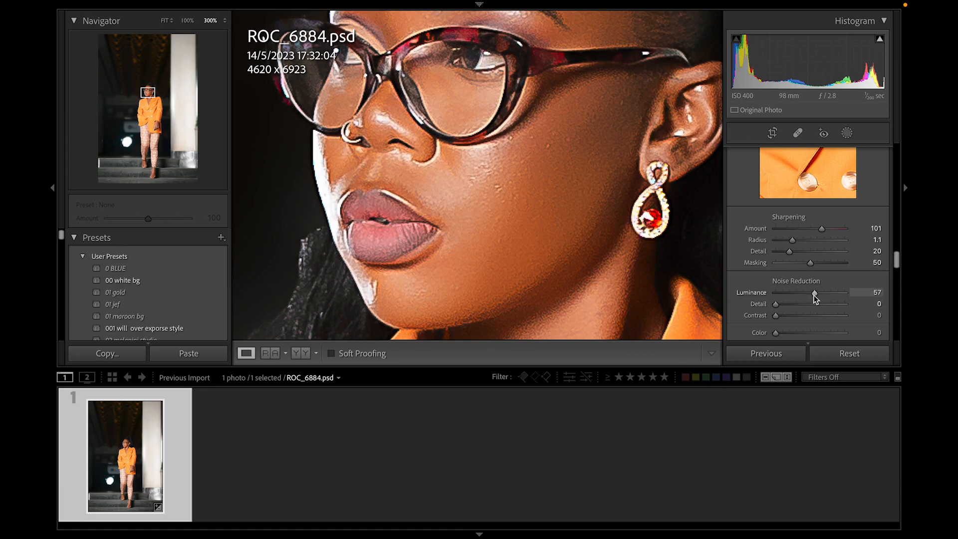
pyautogui.moveTo(776, 304); pyautogui.dragTo(821, 303)
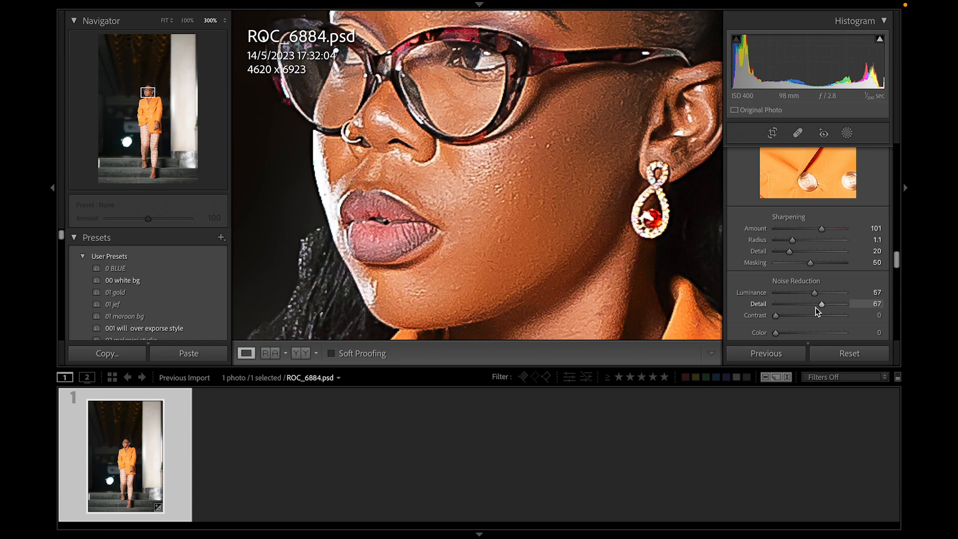
# Set the luminance noise reduction Detail to 30 and check the face and hair.
pyautogui.click(809, 306)
pyautogui.moveTo(793, 309); pyautogui.dragTo(789, 307)
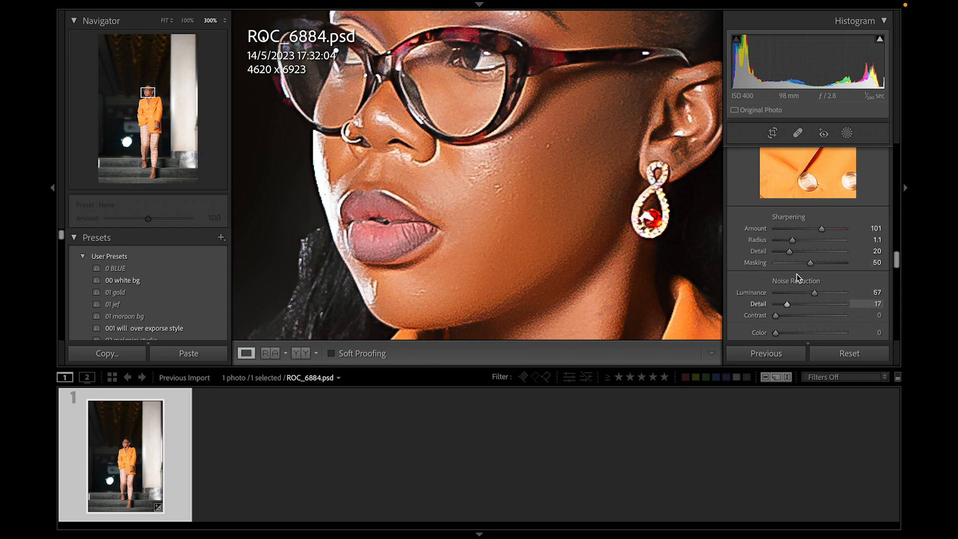
pyautogui.moveTo(787, 304); pyautogui.dragTo(795, 304)
pyautogui.click(644, 214)
pyautogui.click(478, 132)
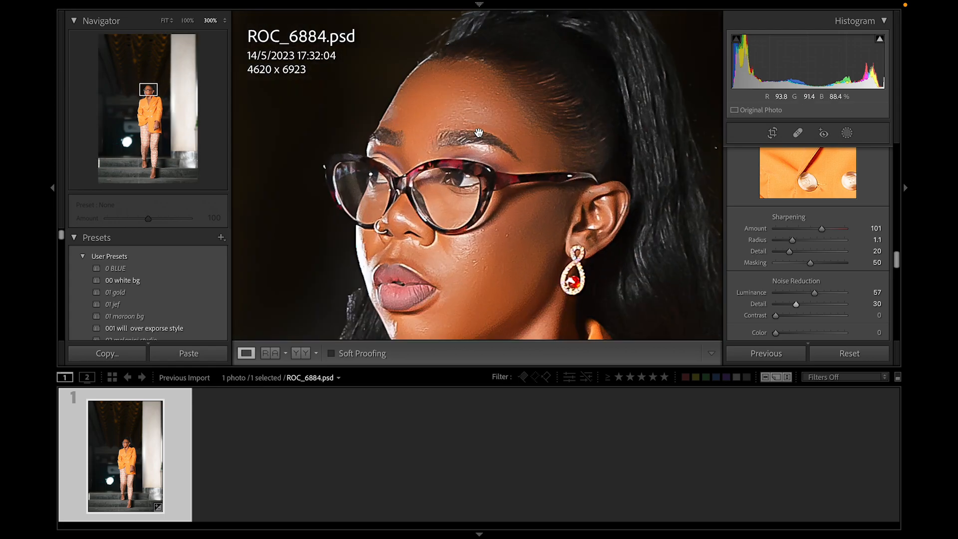
# Try the luminance noise reduction Contrast at 100 and reset it to 0.
pyautogui.scroll(-1, 803, 279)
pyautogui.scroll(-1, 745, 299)
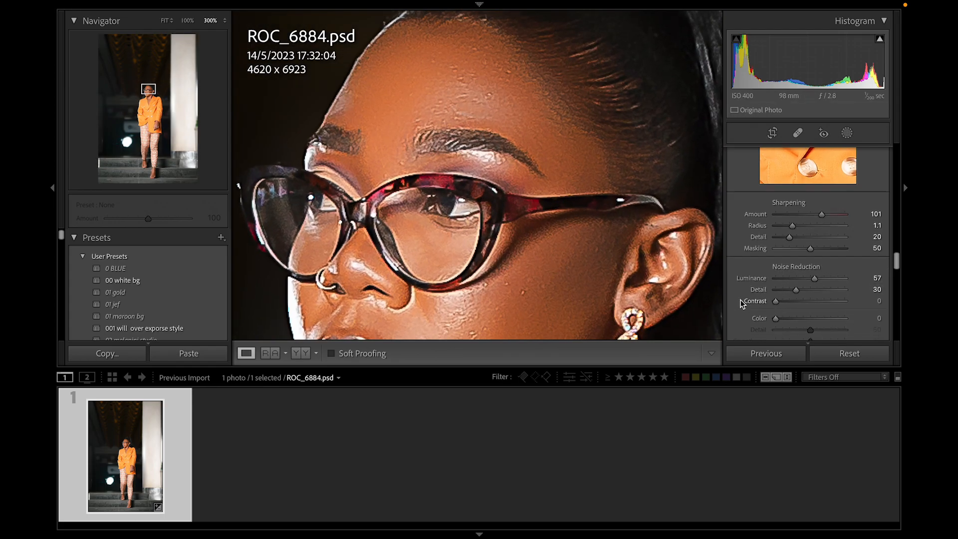
pyautogui.scroll(-1, 741, 301)
pyautogui.scroll(-1, 786, 298)
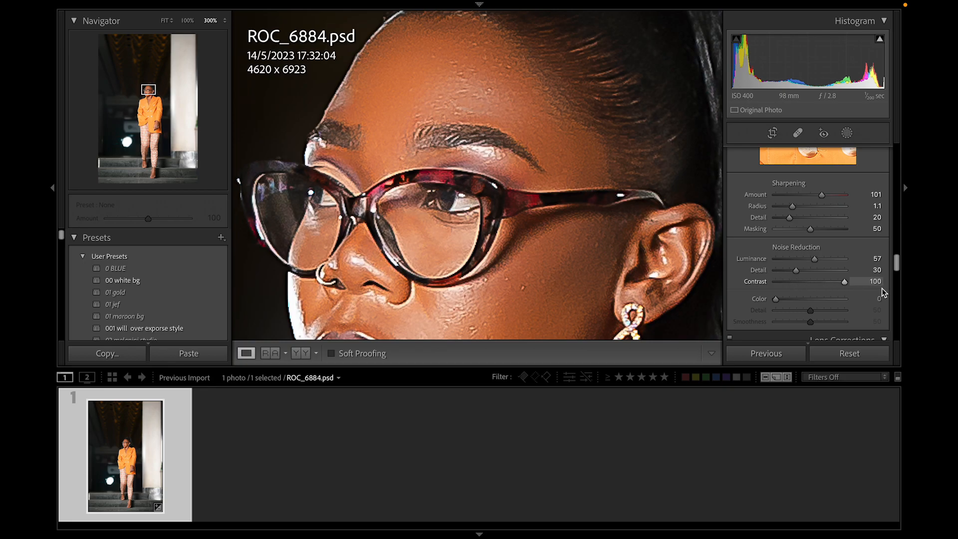
pyautogui.moveTo(755, 277); pyautogui.dragTo(794, 286)
pyautogui.moveTo(862, 288); pyautogui.dragTo(831, 288)
pyautogui.doubleClick(765, 281)
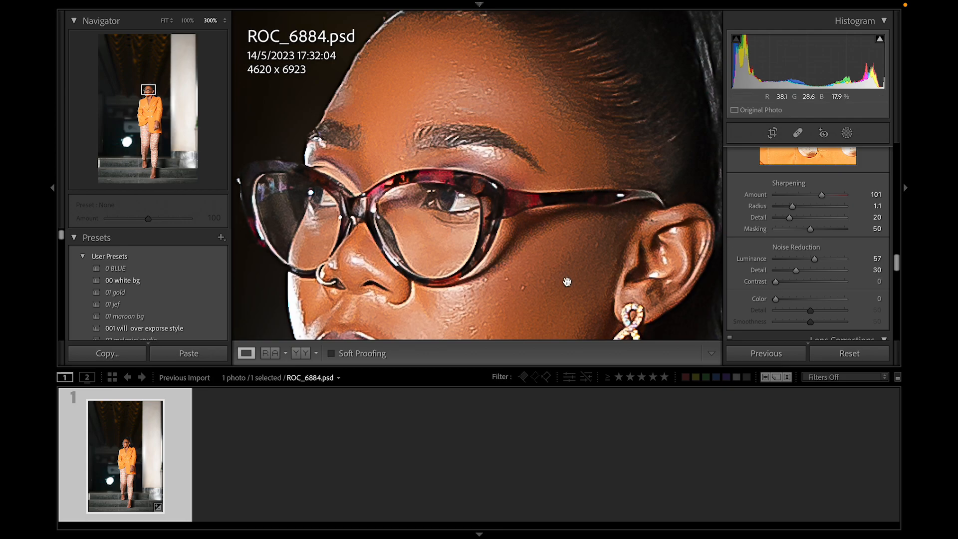
# Try the Color noise reduction at 98 after looking over the face, neck and jacket collar.
pyautogui.scroll(-1, 779, 277)
pyautogui.scroll(-5, 556, 205)
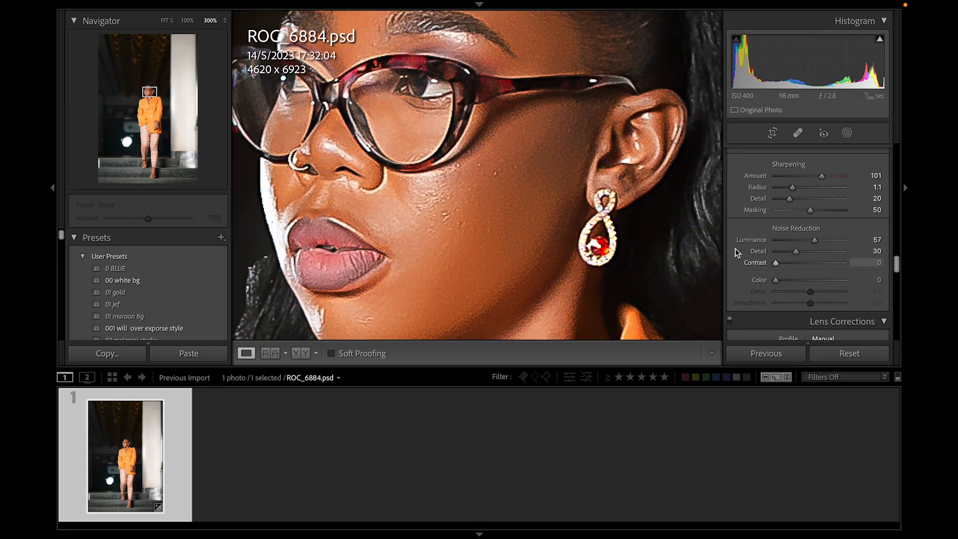
pyautogui.scroll(-3, 519, 220)
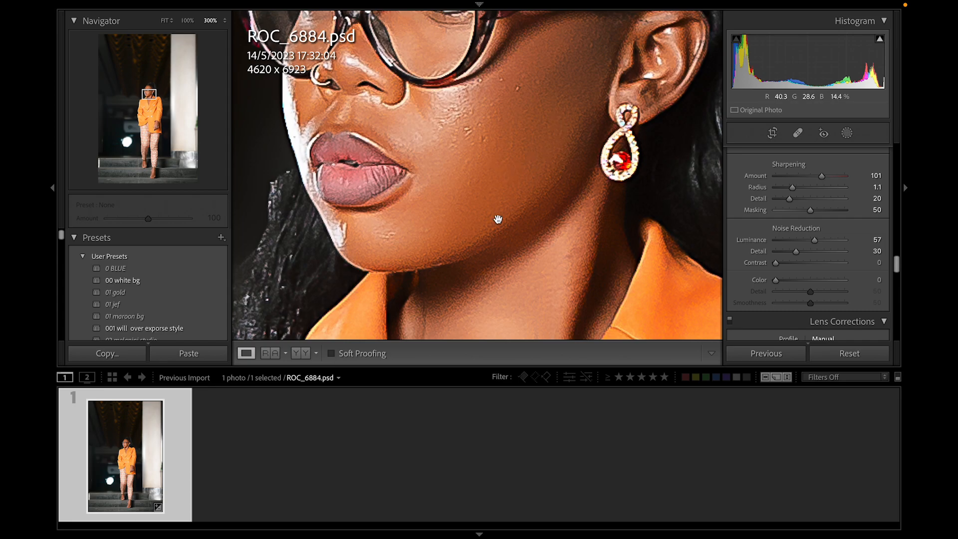
pyautogui.scroll(-3, 514, 205)
pyautogui.hscroll(3, 499, 244)
pyautogui.scroll(-2, 440, 294)
pyautogui.hscroll(-1, 440, 293)
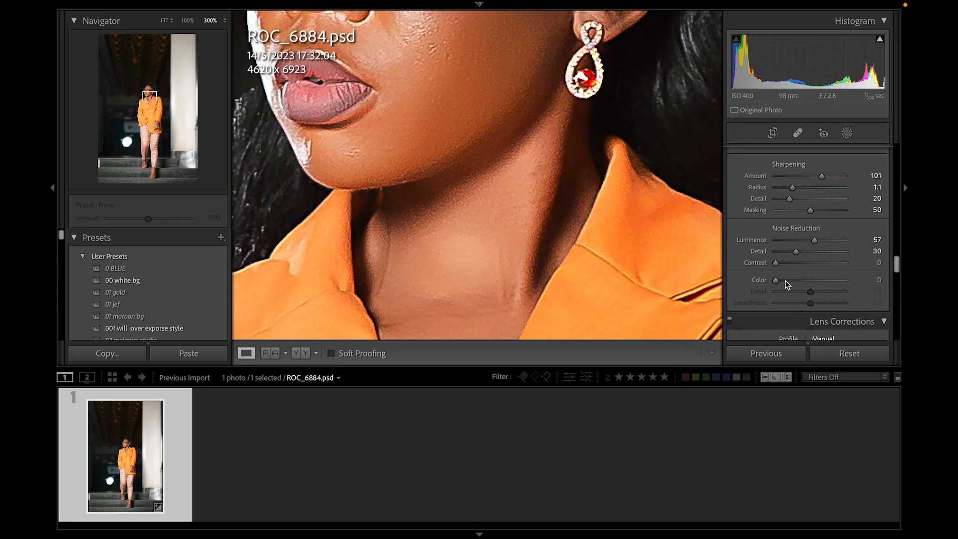
pyautogui.scroll(3, 615, 208)
pyautogui.moveTo(774, 279); pyautogui.dragTo(833, 289)
# Inspect the skin, earring and jacket in close-up, and return the Color noise reduction to 0.
pyautogui.scroll(10, 426, 249)
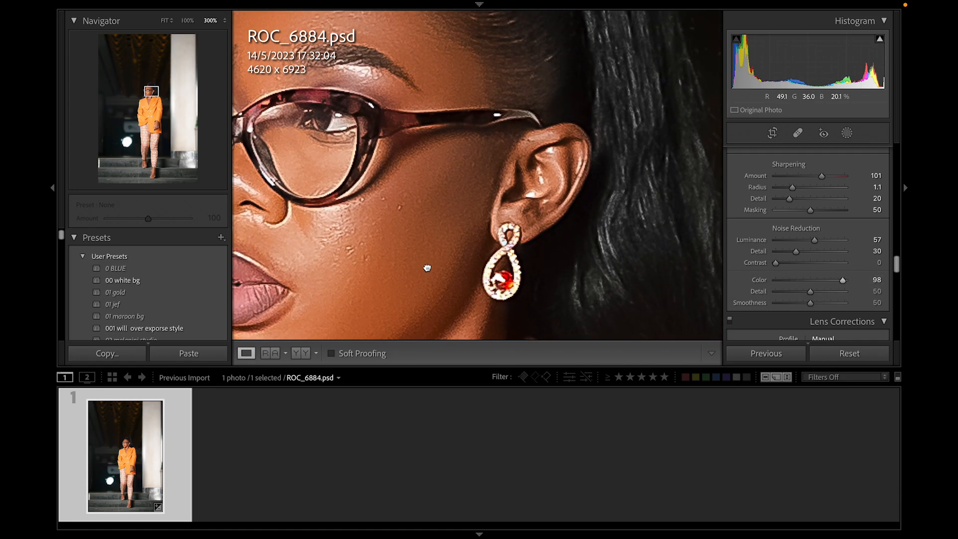
pyautogui.scroll(-10, 426, 242)
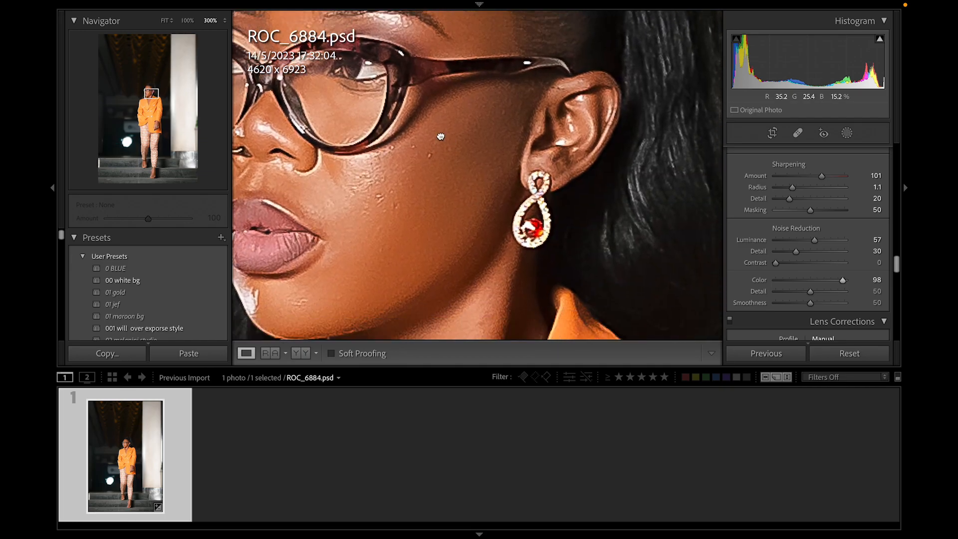
pyautogui.scroll(-5, 546, 226)
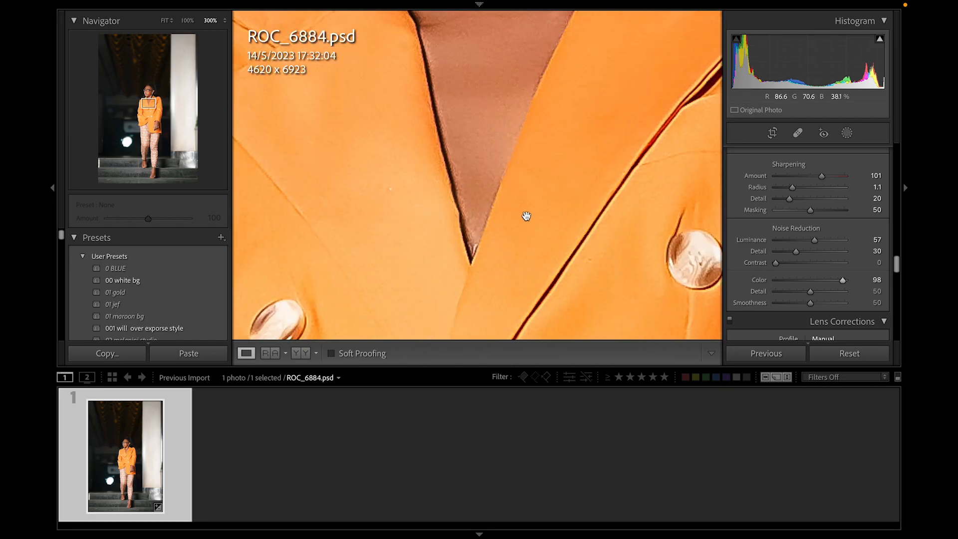
pyautogui.scroll(8, 524, 214)
pyautogui.scroll(6, 528, 100)
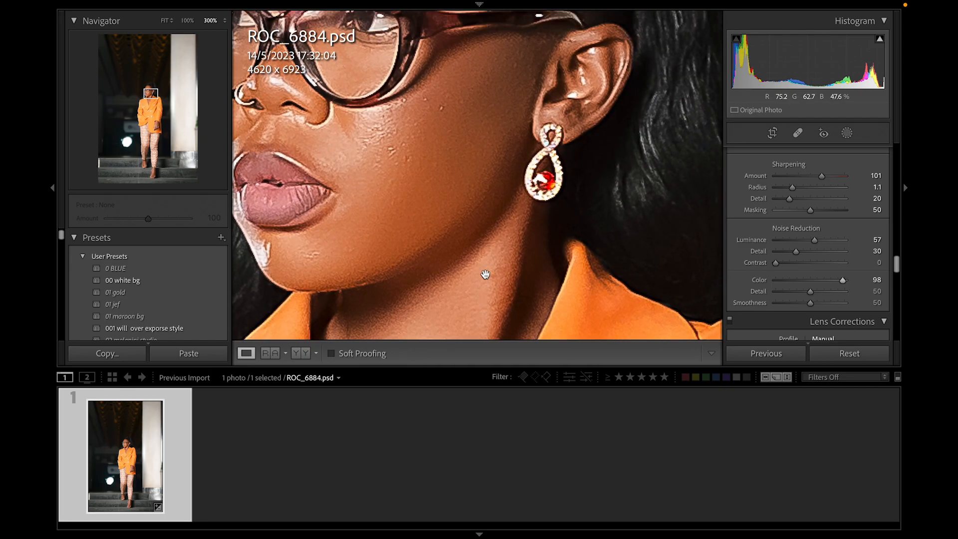
pyautogui.moveTo(442, 166); pyautogui.dragTo(435, 160)
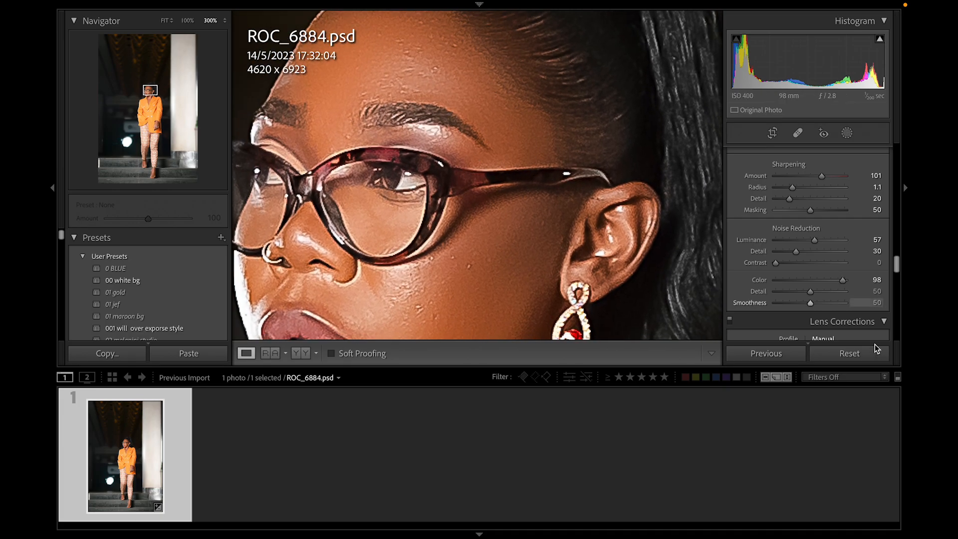
pyautogui.moveTo(807, 281); pyautogui.dragTo(733, 279)
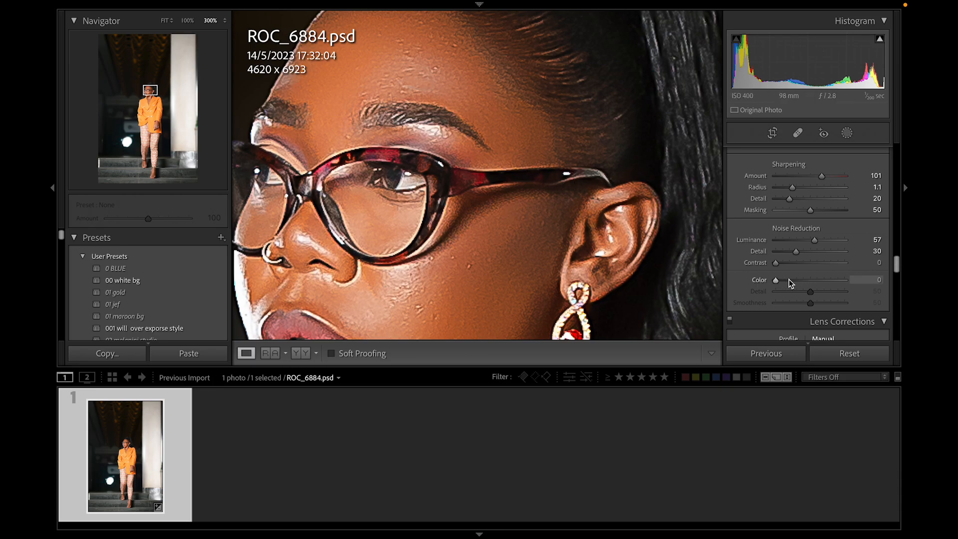
# Set the Color noise reduction to 15 and return to the full view of the photo.
pyautogui.moveTo(506, 221); pyautogui.dragTo(550, 190)
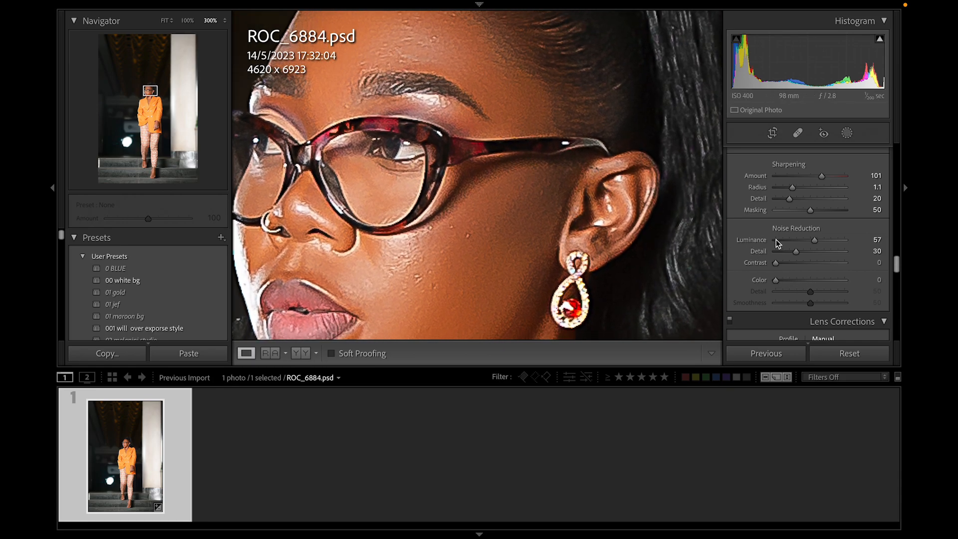
pyautogui.moveTo(776, 280)
pyautogui.mouseDown()
pyautogui.moveTo(803, 281)
pyautogui.moveTo(774, 280)
pyautogui.mouseUp()
pyautogui.click(786, 281)
pyautogui.moveTo(787, 282); pyautogui.dragTo(789, 281)
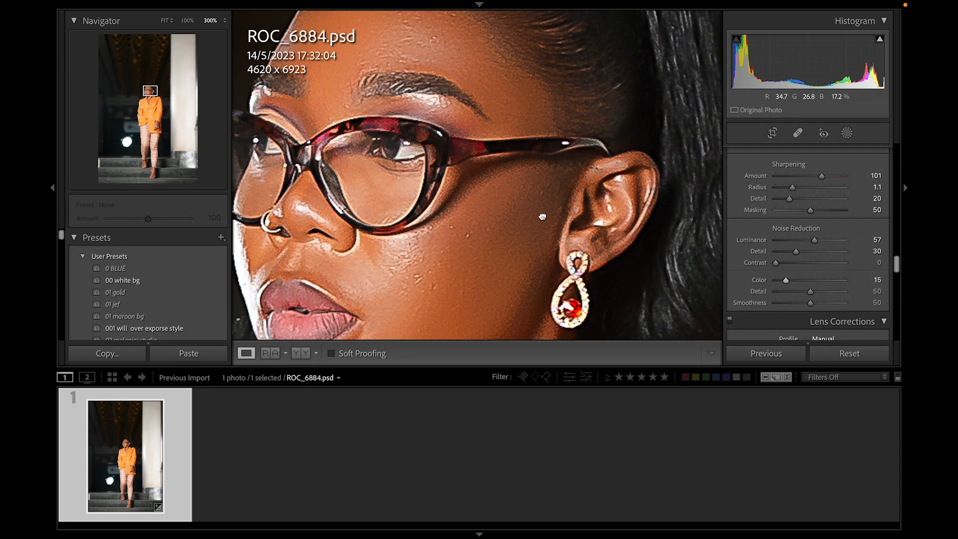
pyautogui.click(511, 180)
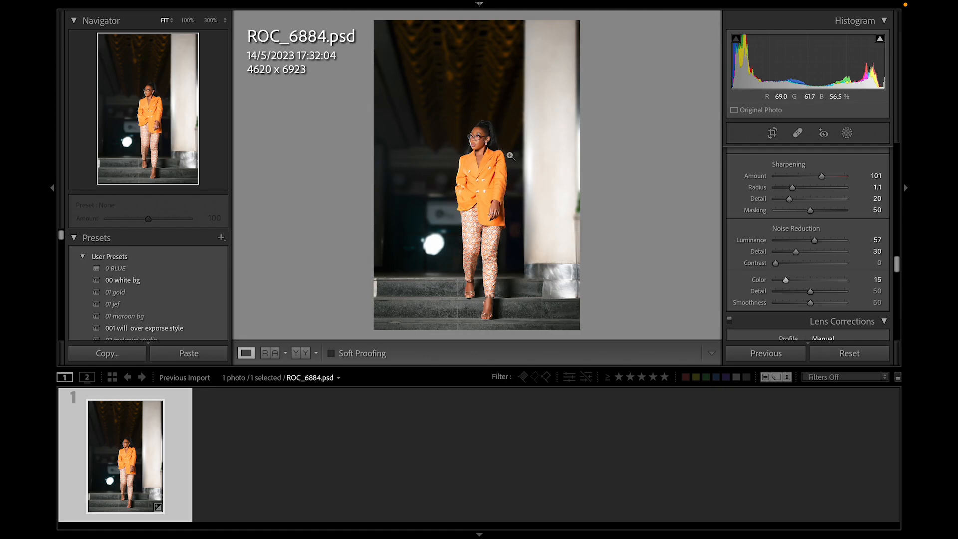
# Enable Remove Chromatic Aberration and Profile Corrections, and choose Nikon as the lens profile make.
pyautogui.scroll(-5, 813, 272)
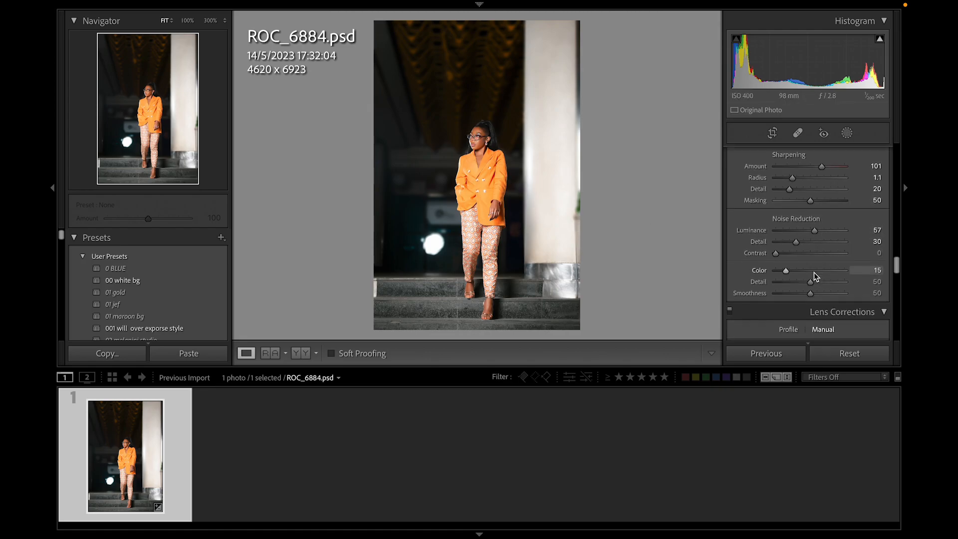
pyautogui.scroll(-2, 814, 276)
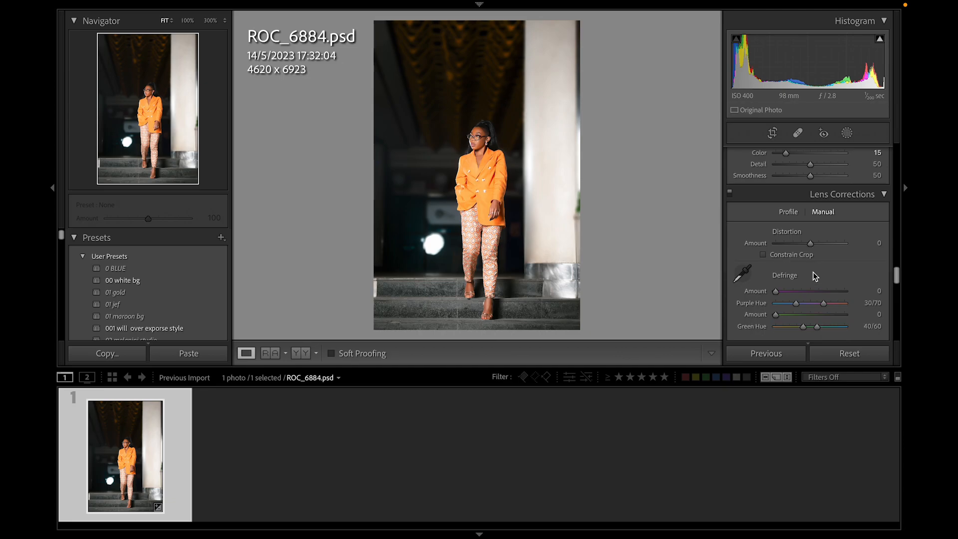
pyautogui.scroll(-1, 800, 273)
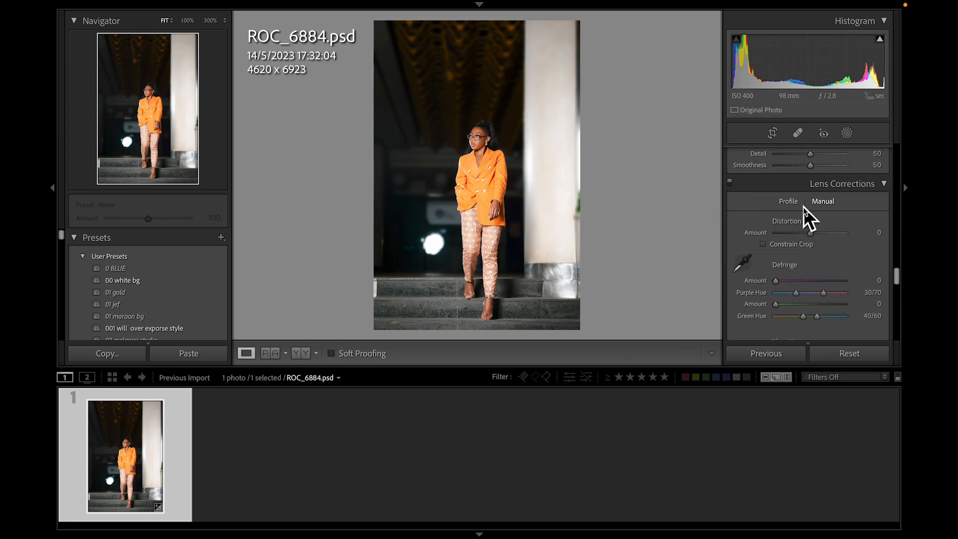
pyautogui.click(796, 202)
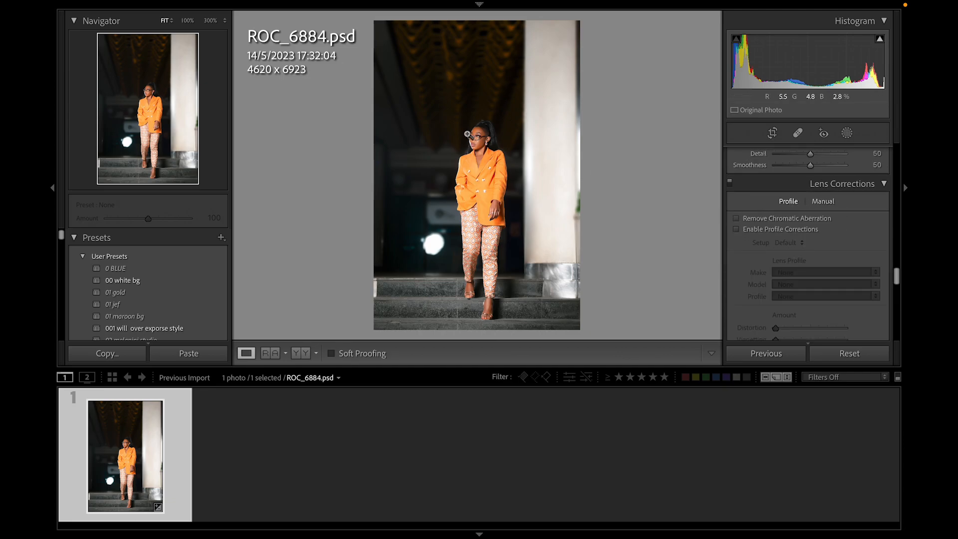
pyautogui.click(469, 135)
pyautogui.moveTo(573, 163); pyautogui.dragTo(385, 63)
pyautogui.click(433, 133)
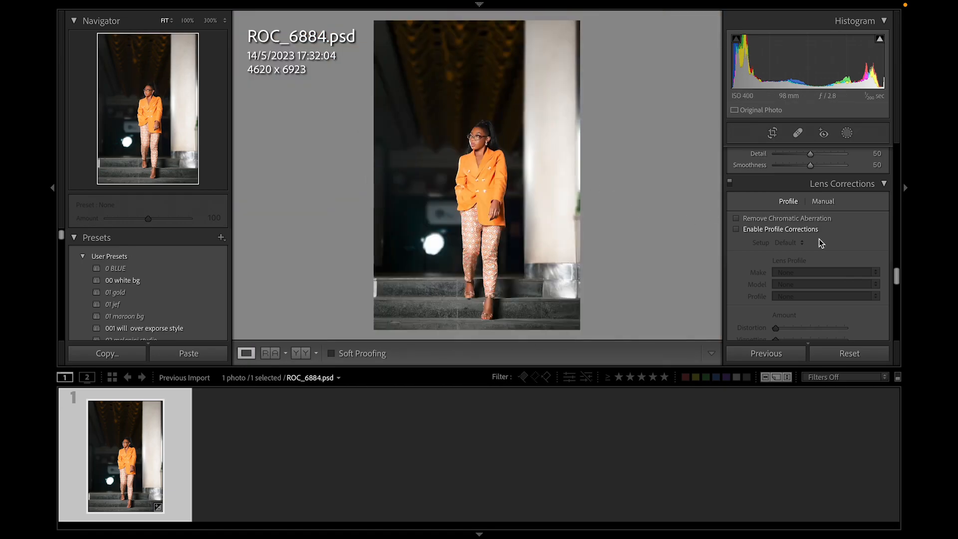
pyautogui.click(737, 220)
pyautogui.click(736, 229)
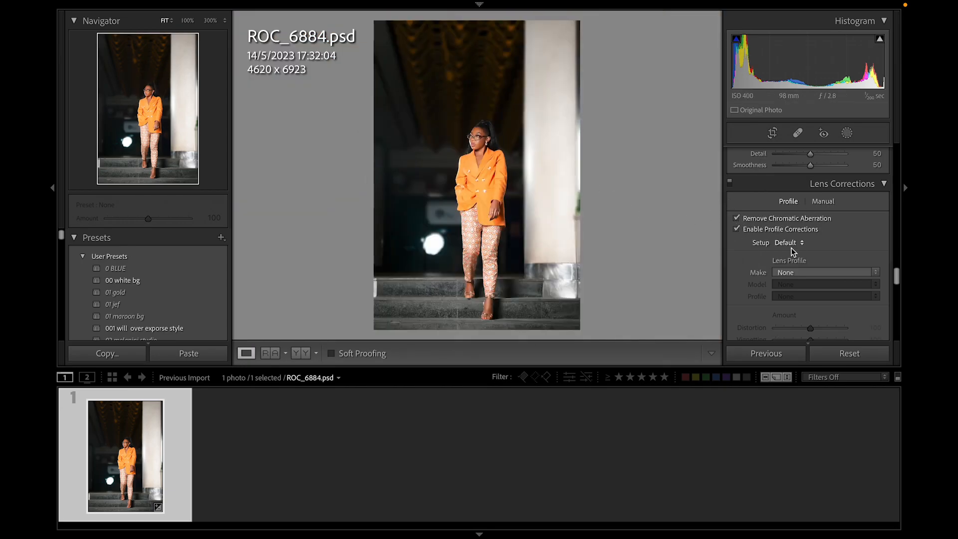
pyautogui.click(818, 272)
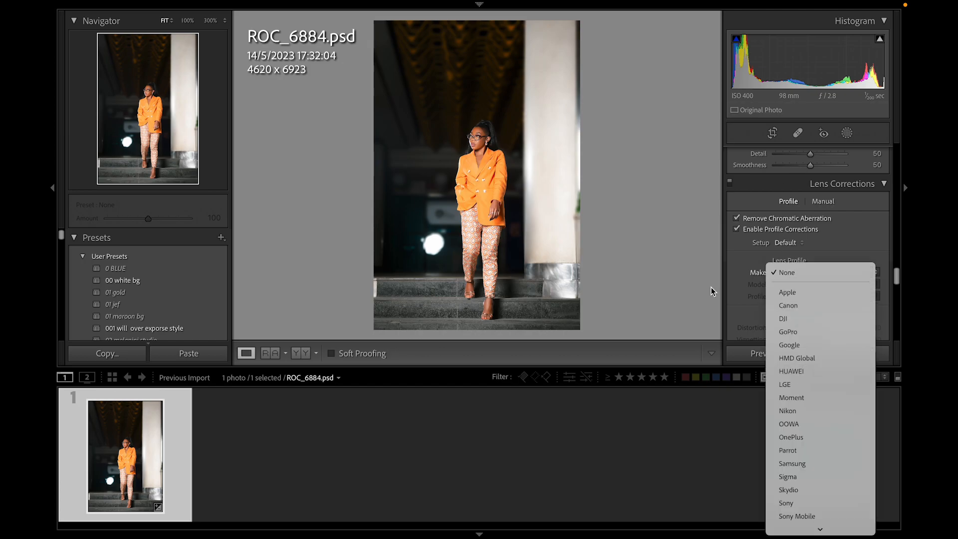
pyautogui.click(799, 408)
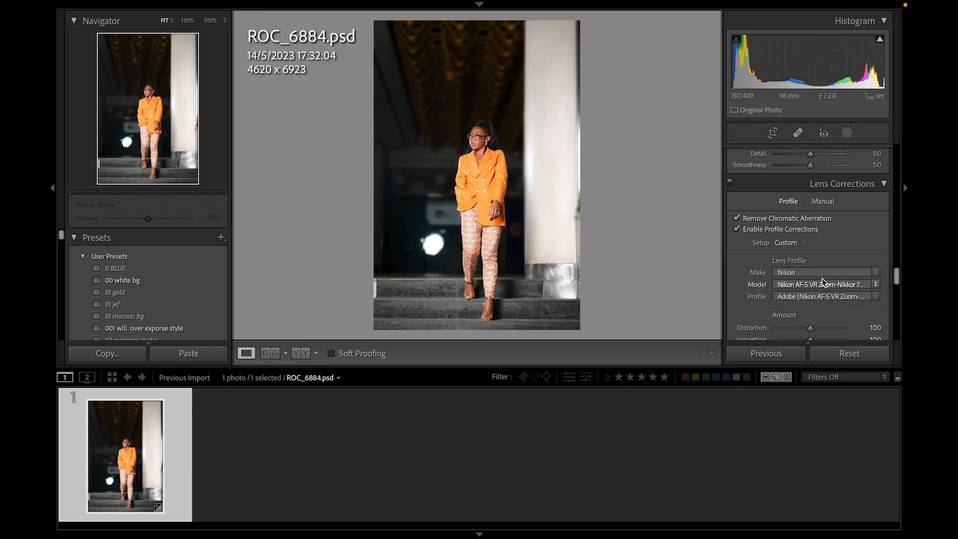
# Switch the lens corrections off and on repeatedly to compare the whole photo with and without them.
pyautogui.click(730, 183)
pyautogui.click(729, 182)
pyautogui.click(729, 181)
pyautogui.click(730, 181)
pyautogui.click(731, 181)
pyautogui.click(730, 181)
pyautogui.click(730, 181)
pyautogui.click(730, 181)
pyautogui.click(730, 182)
pyautogui.click(730, 183)
pyautogui.click(730, 184)
pyautogui.click(730, 187)
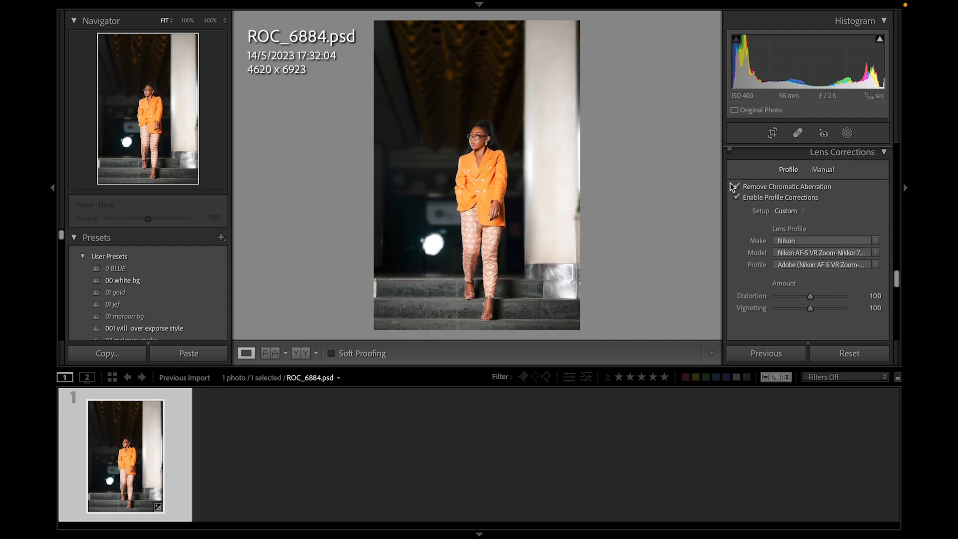
pyautogui.scroll(1, 733, 171)
pyautogui.click(730, 156)
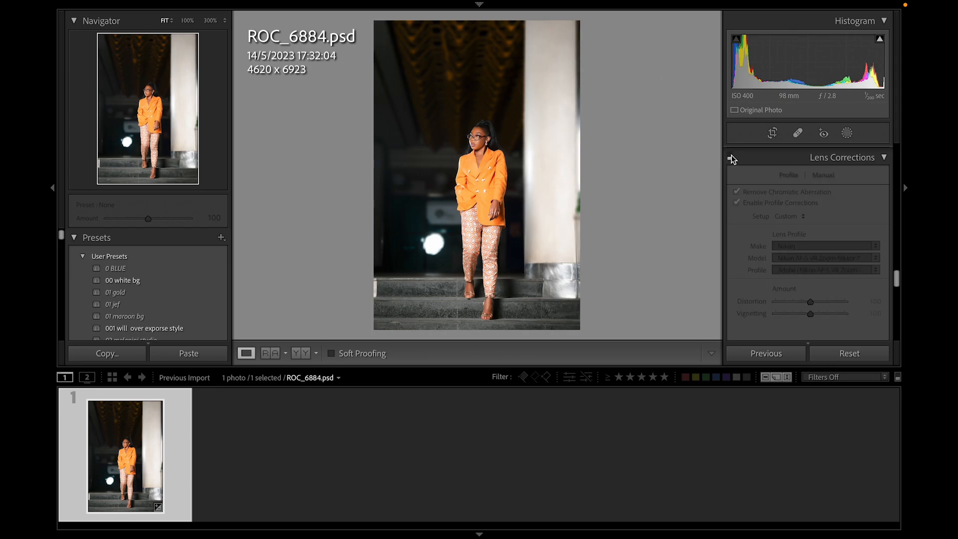
pyautogui.click(729, 155)
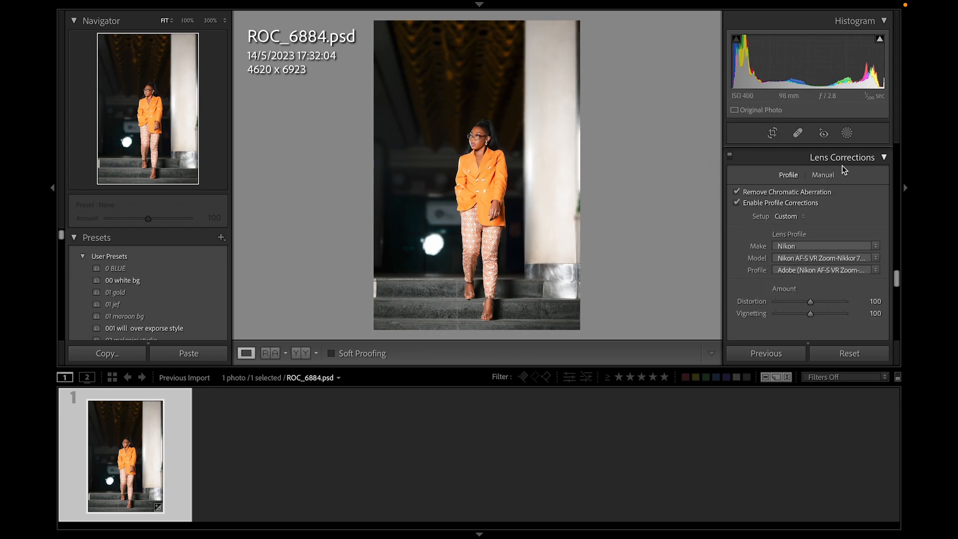
pyautogui.click(731, 155)
pyautogui.click(731, 155)
pyautogui.click(730, 154)
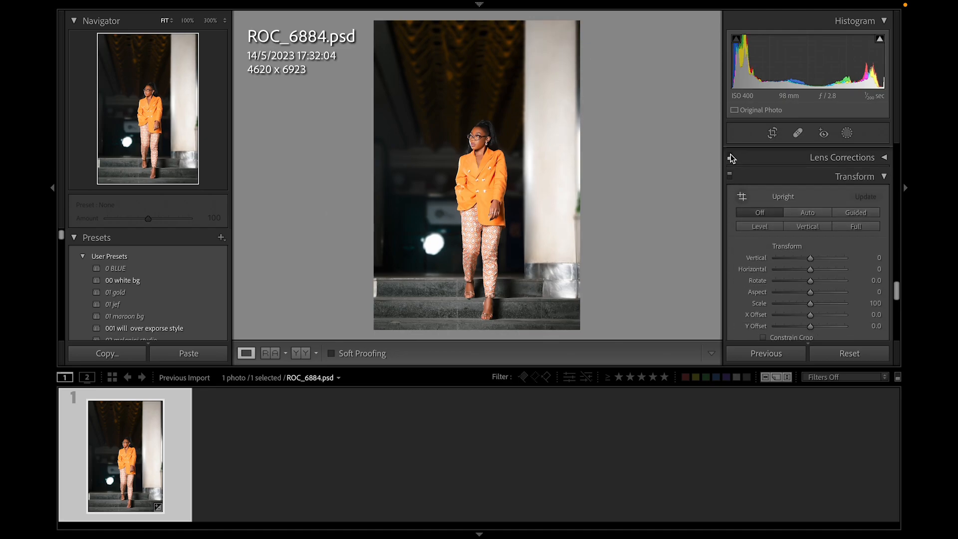
# Expand Lens Corrections again, recheck its effect on the photo, and view the face at 300%.
pyautogui.click(852, 156)
pyautogui.click(730, 154)
pyautogui.click(731, 155)
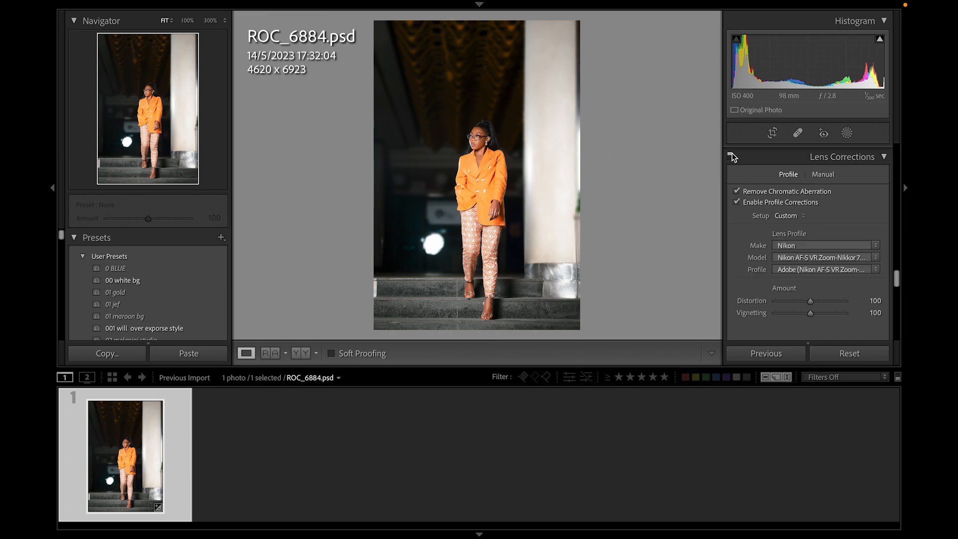
pyautogui.click(731, 157)
pyautogui.click(731, 155)
pyautogui.click(731, 157)
pyautogui.click(742, 158)
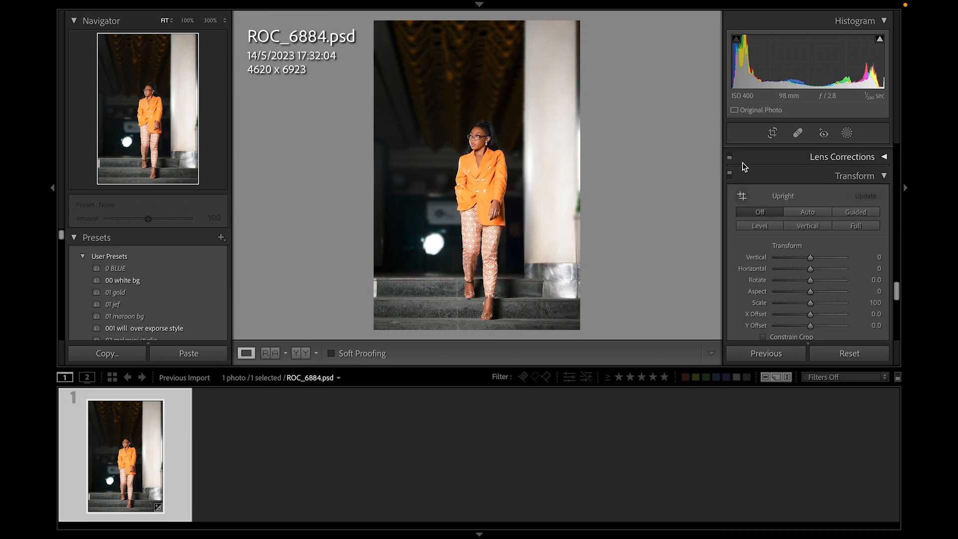
pyautogui.click(743, 164)
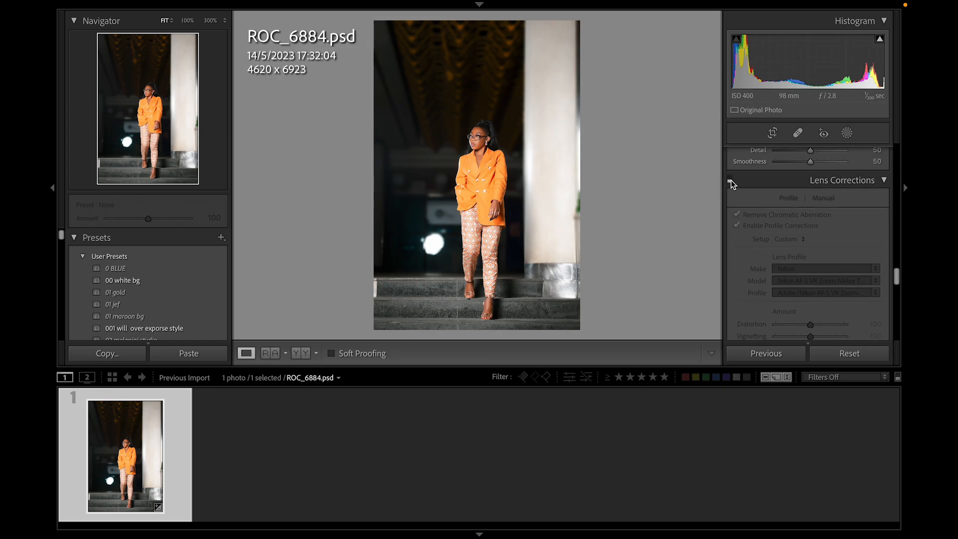
pyautogui.click(730, 180)
pyautogui.moveTo(492, 140); pyautogui.dragTo(830, 234)
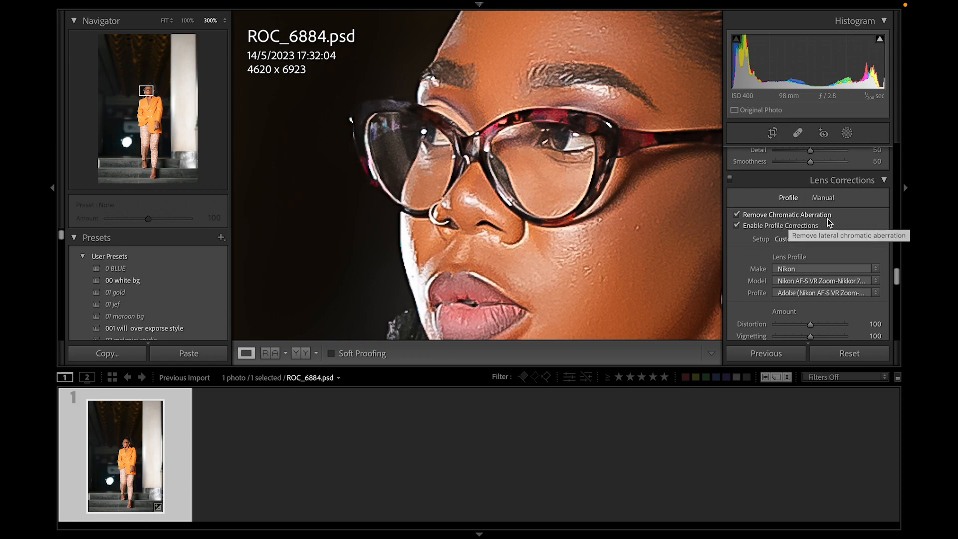
# Inspect the earring, hair and orange jacket's shoulder edges at 300%, and return to the full view of the photo.
pyautogui.moveTo(712, 224); pyautogui.dragTo(528, 191)
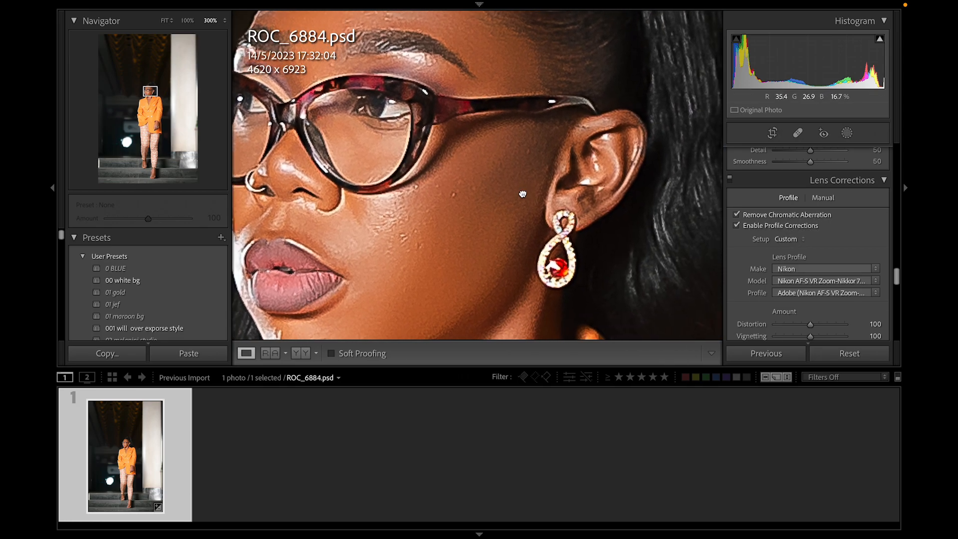
pyautogui.click(528, 191)
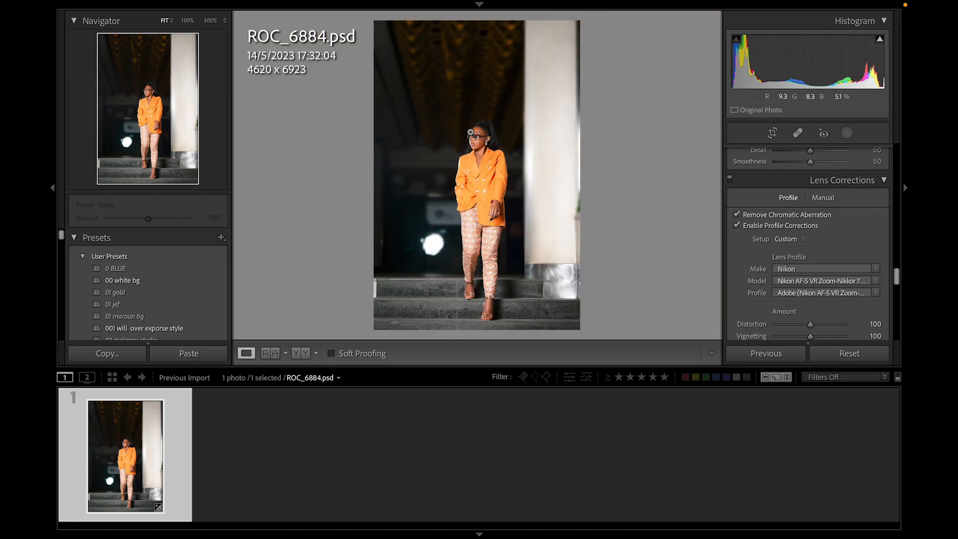
pyautogui.click(489, 130)
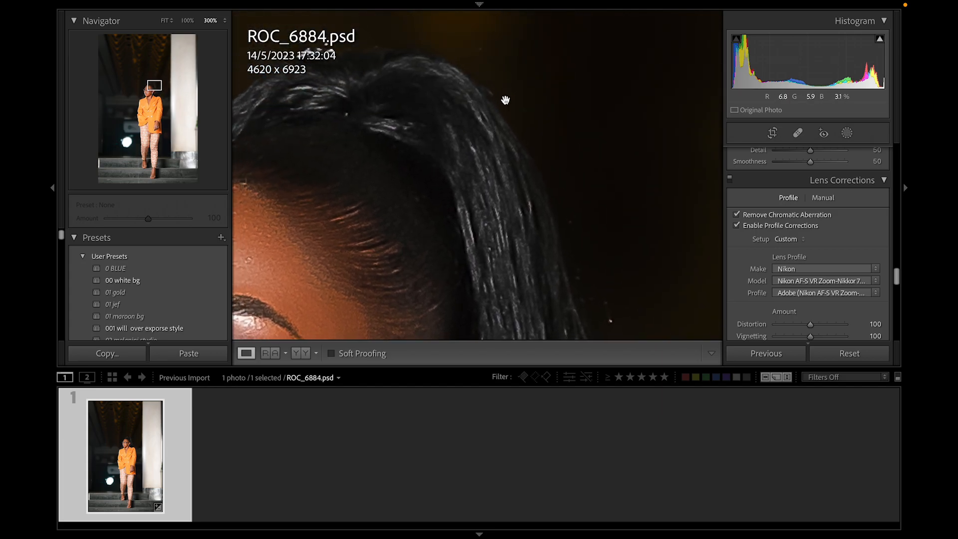
pyautogui.moveTo(534, 197); pyautogui.dragTo(490, 93)
pyautogui.moveTo(526, 295); pyautogui.dragTo(479, 125)
pyautogui.moveTo(517, 267); pyautogui.dragTo(491, 104)
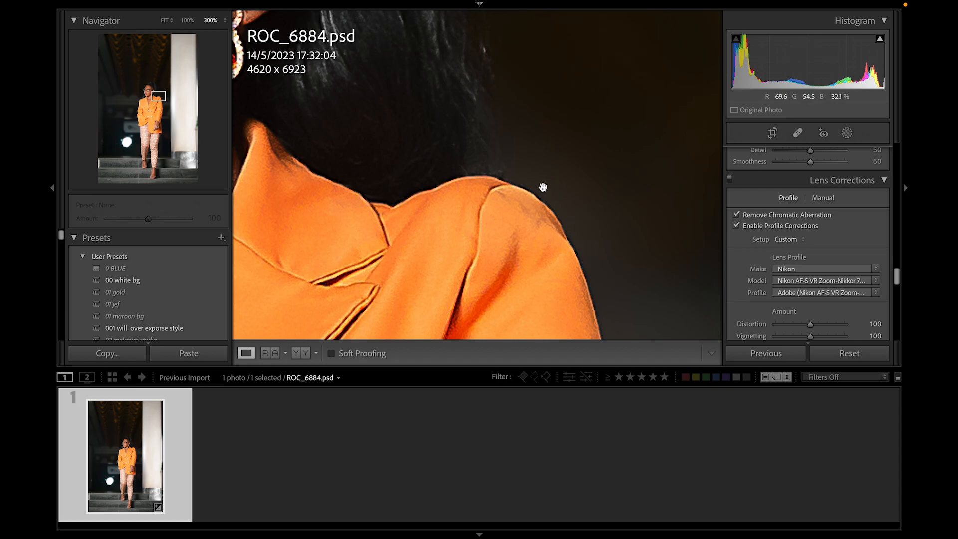
pyautogui.moveTo(585, 269); pyautogui.dragTo(554, 134)
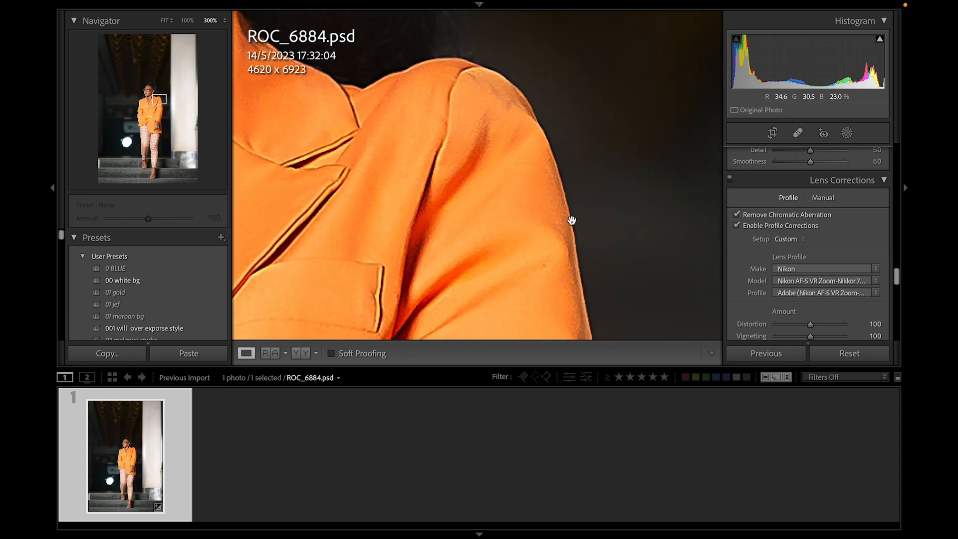
pyautogui.moveTo(599, 287); pyautogui.dragTo(597, 277)
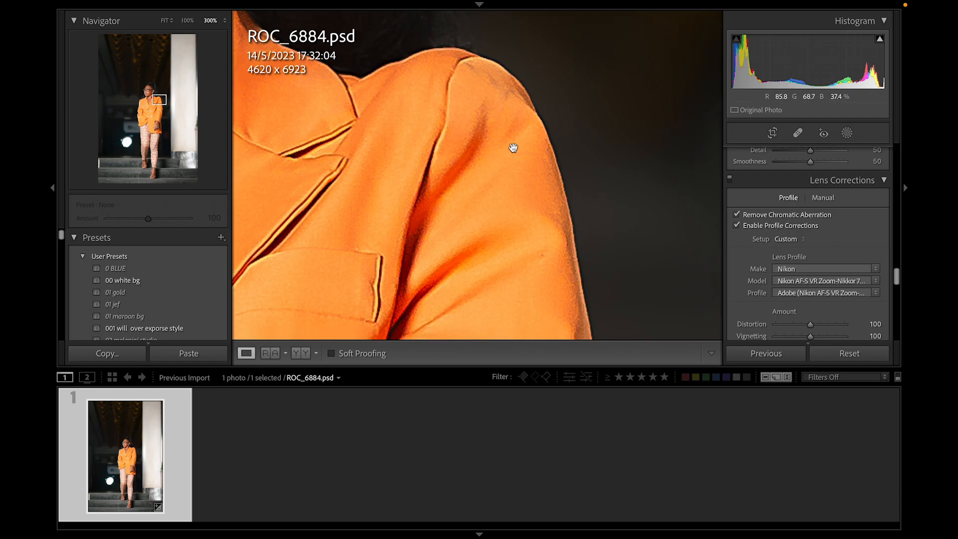
pyautogui.click(575, 98)
# Try reducing the Transform scale to 78 and 98, and reset it to its default.
pyautogui.scroll(-2, 826, 292)
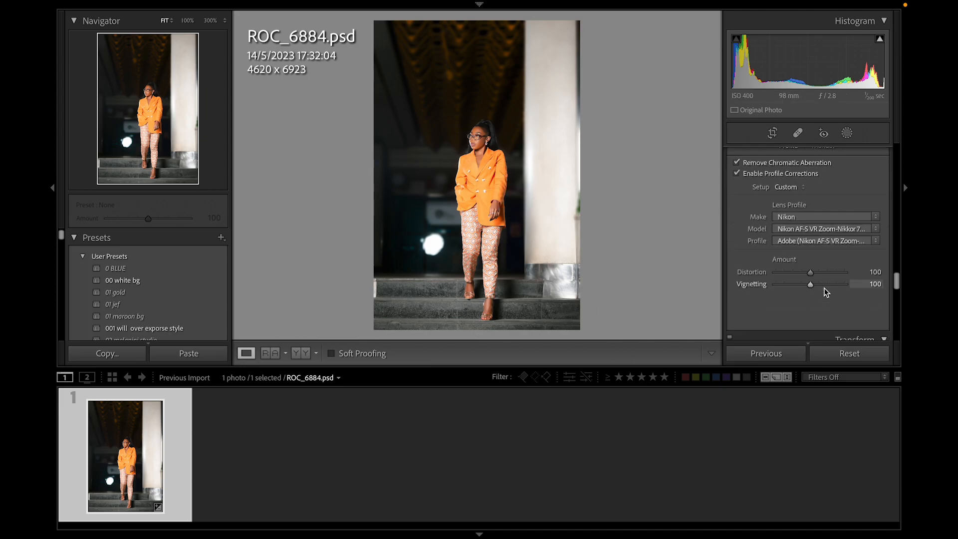
pyautogui.scroll(-6, 825, 292)
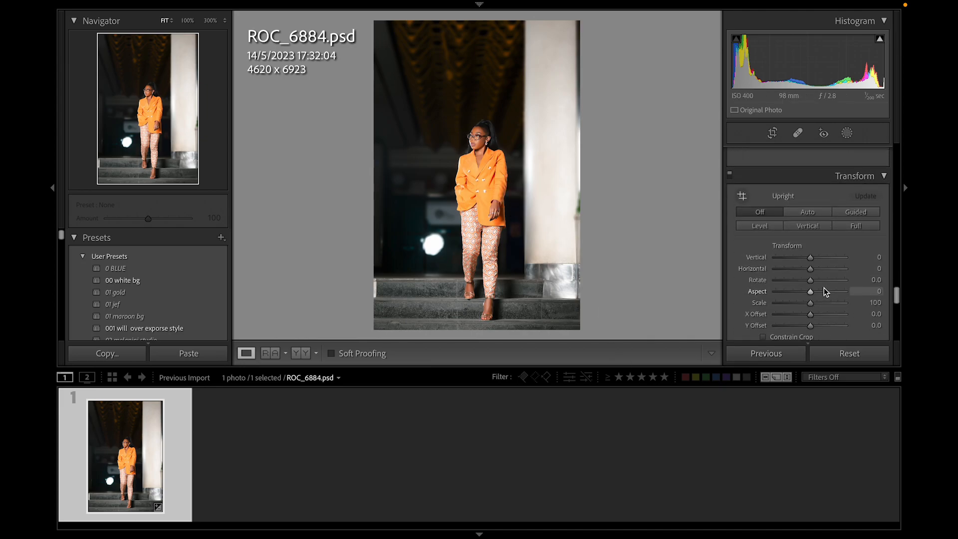
pyautogui.scroll(-1, 824, 291)
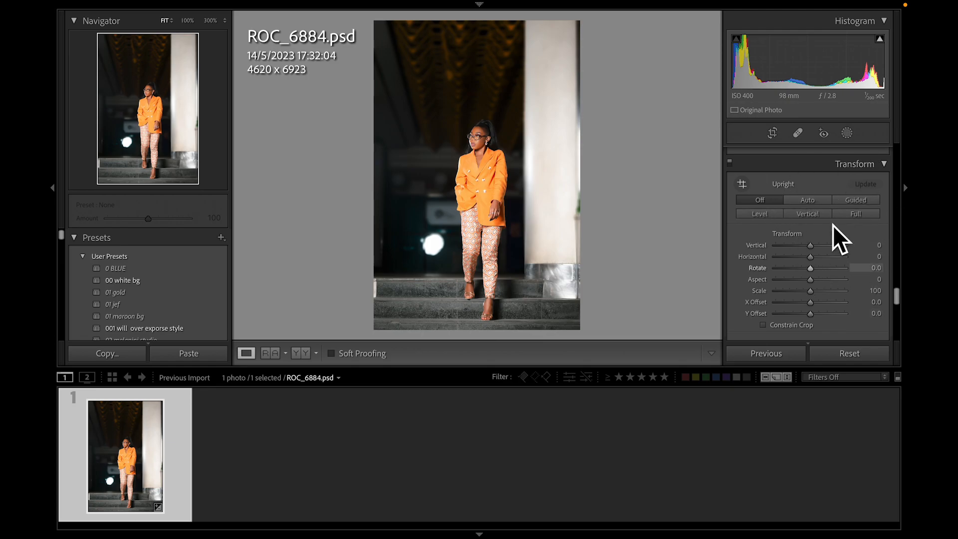
pyautogui.moveTo(896, 290)
pyautogui.mouseDown()
pyautogui.moveTo(895, 299)
pyautogui.moveTo(895, 284)
pyautogui.mouseUp()
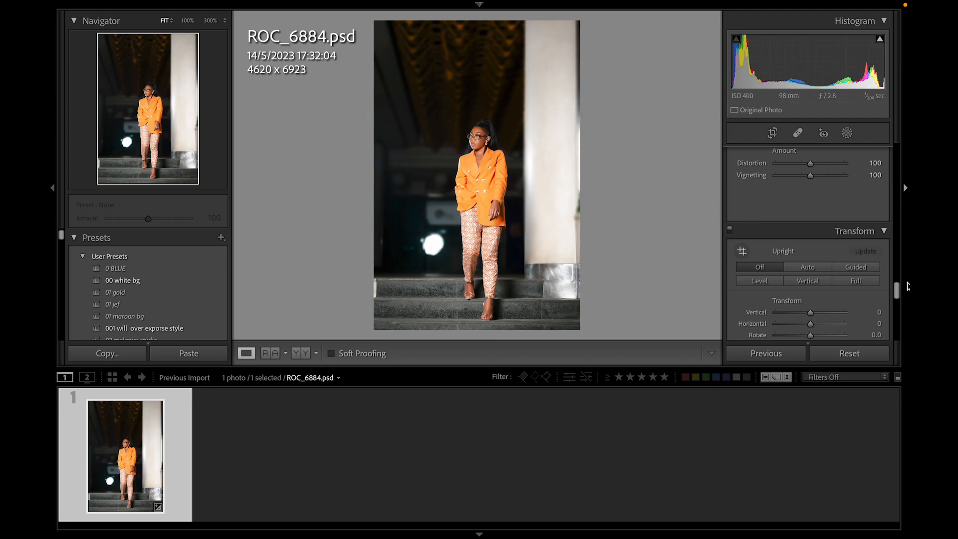
pyautogui.moveTo(898, 288); pyautogui.dragTo(897, 271)
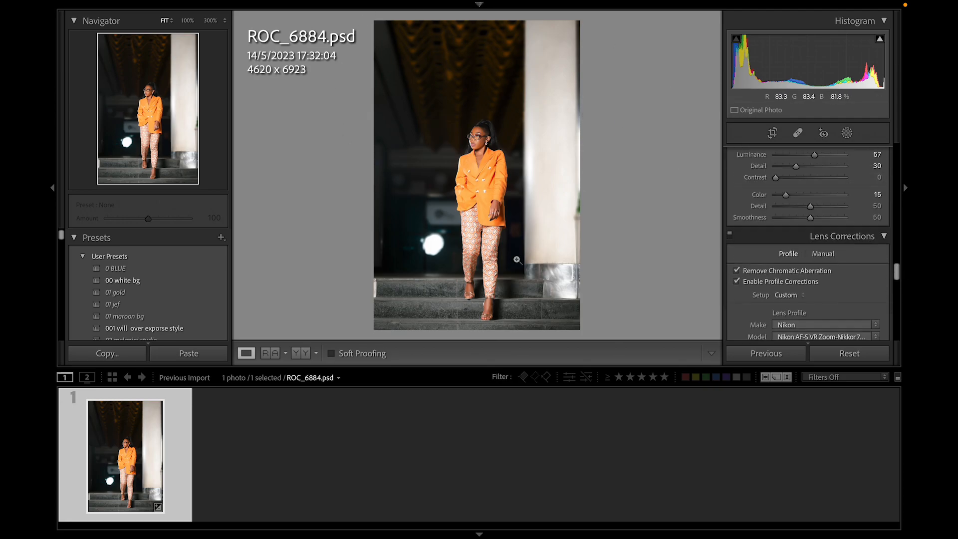
pyautogui.moveTo(893, 268); pyautogui.dragTo(895, 298)
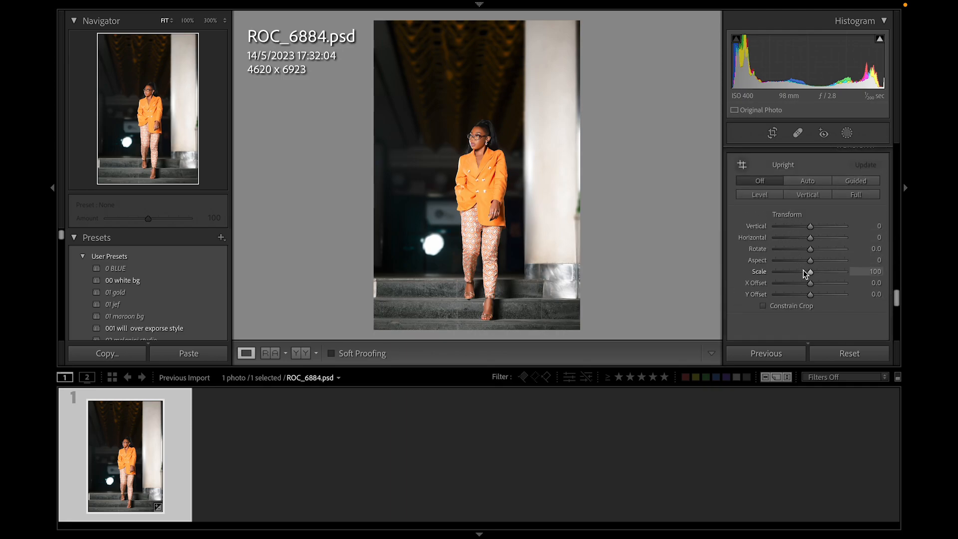
pyautogui.moveTo(807, 273); pyautogui.dragTo(793, 270)
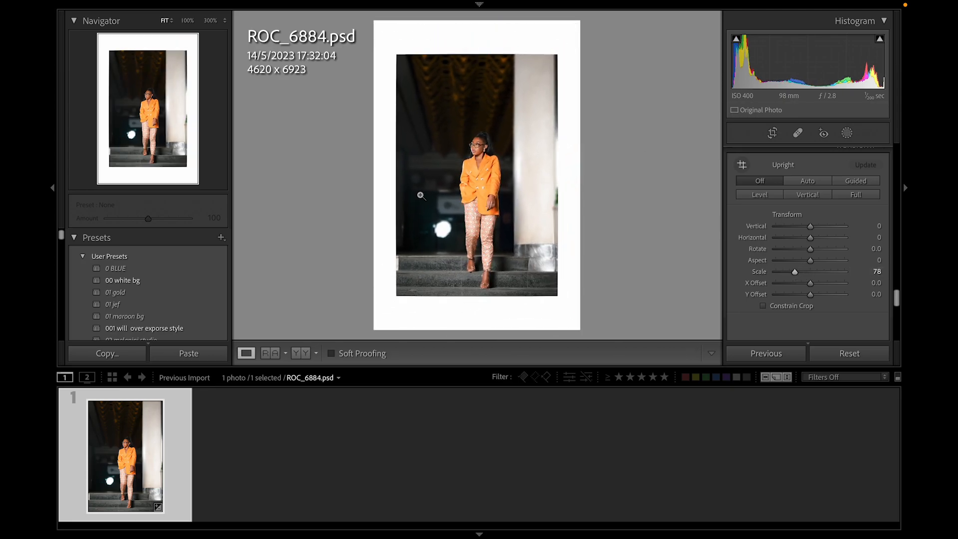
pyautogui.click(807, 271)
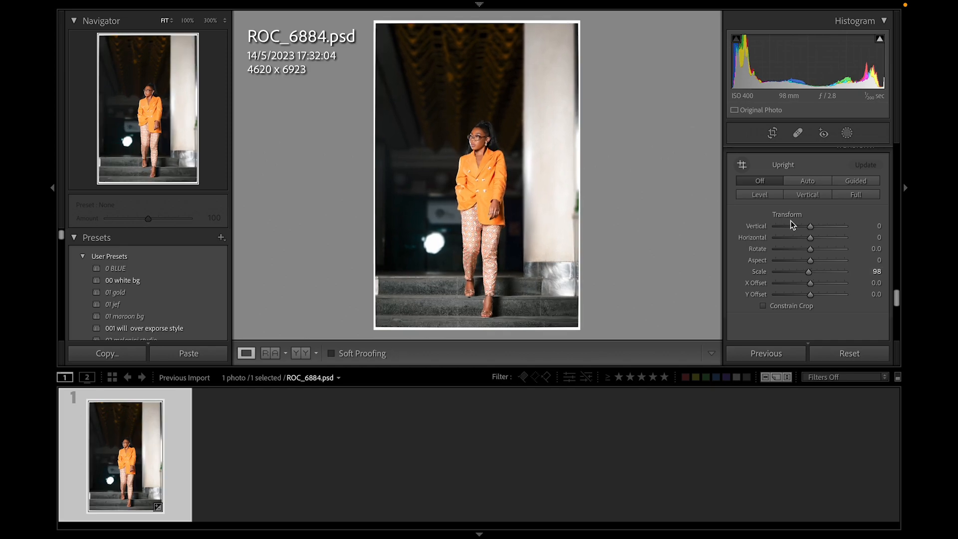
pyautogui.doubleClick(809, 273)
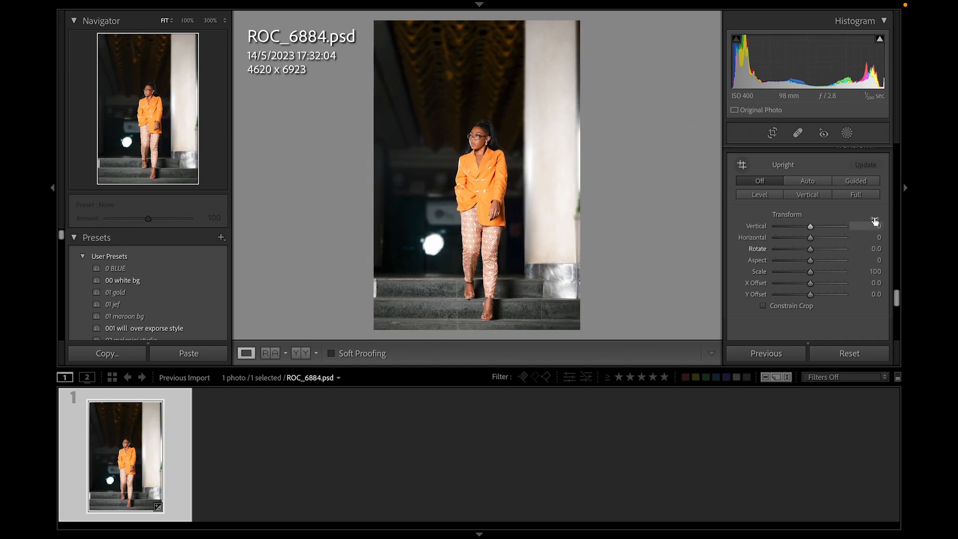
# Try Post-Crop Vignetting amounts of +78, −70 and −34, and settle on −13.
pyautogui.moveTo(895, 299); pyautogui.dragTo(895, 317)
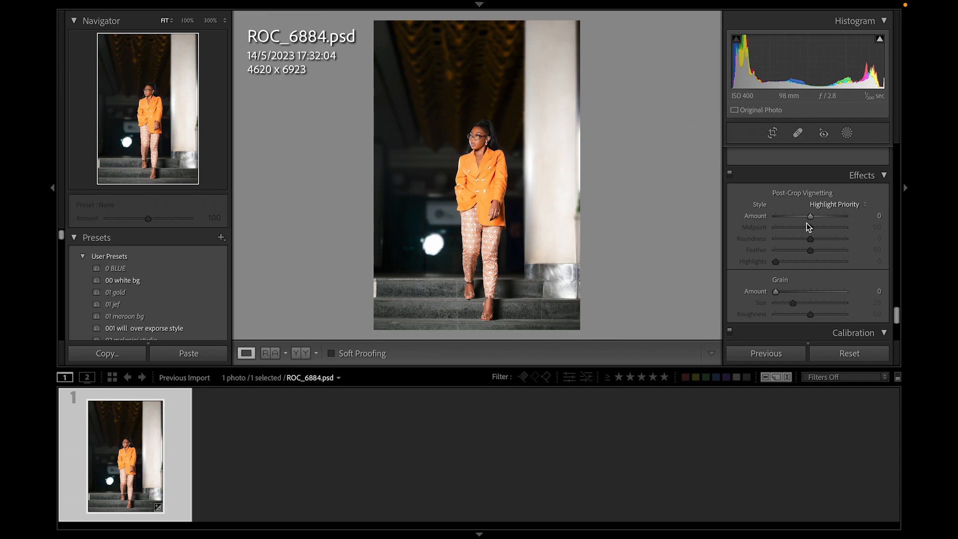
pyautogui.moveTo(807, 217); pyautogui.dragTo(832, 216)
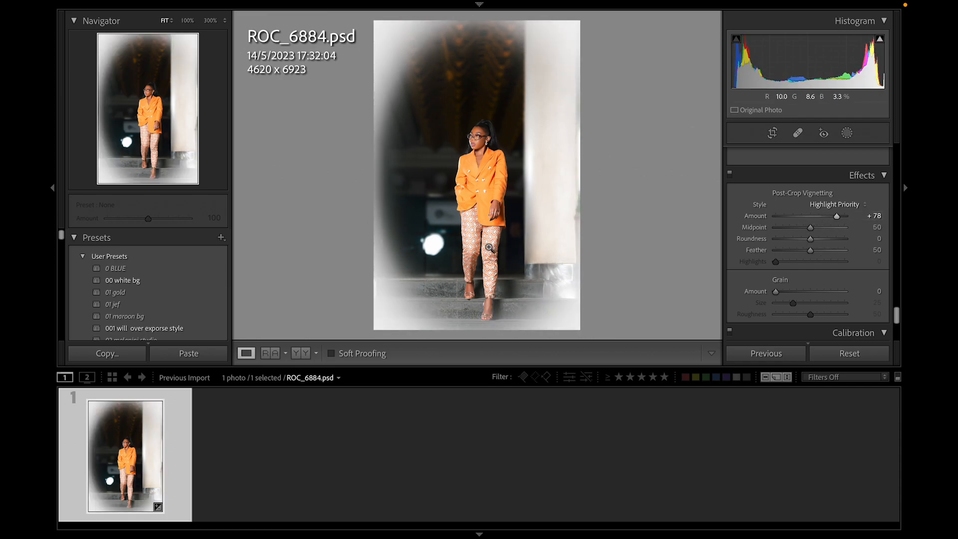
pyautogui.moveTo(808, 217); pyautogui.dragTo(786, 216)
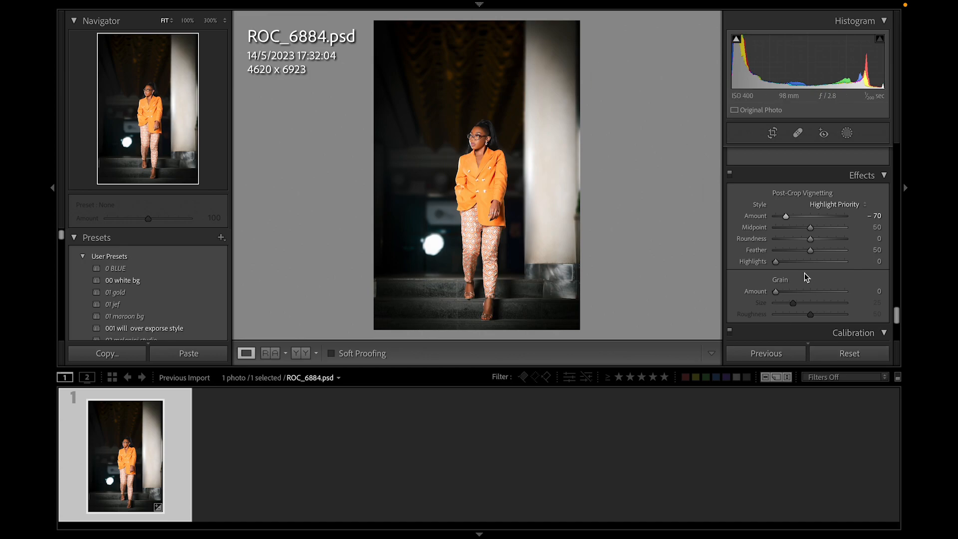
pyautogui.doubleClick(785, 215)
pyautogui.moveTo(809, 220); pyautogui.dragTo(799, 221)
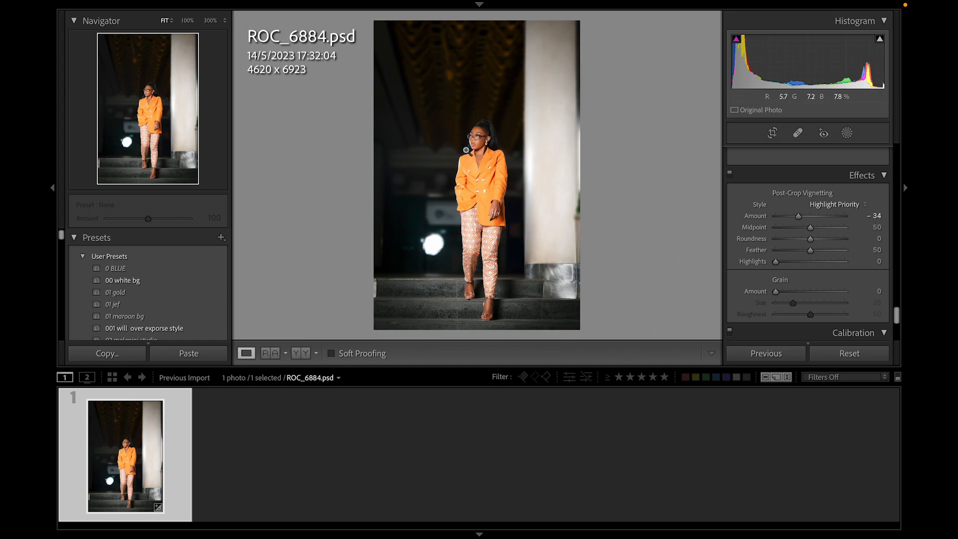
pyautogui.moveTo(793, 220)
pyautogui.mouseDown()
pyautogui.moveTo(775, 217)
pyautogui.moveTo(805, 216)
pyautogui.mouseUp()
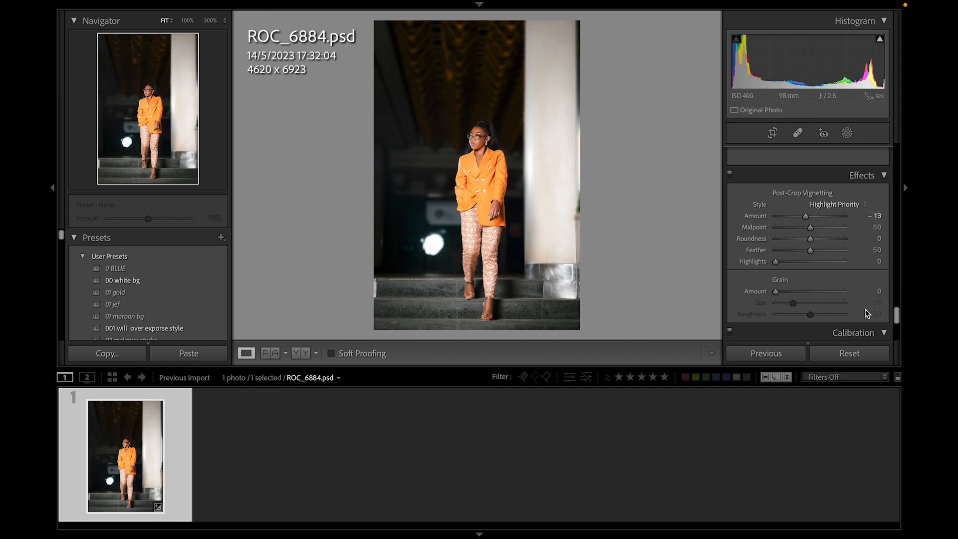
# Try a Grain amount of 35, inspect it around the ear and hair at 300%, and reset the grain amount.
pyautogui.moveTo(892, 315); pyautogui.dragTo(895, 319)
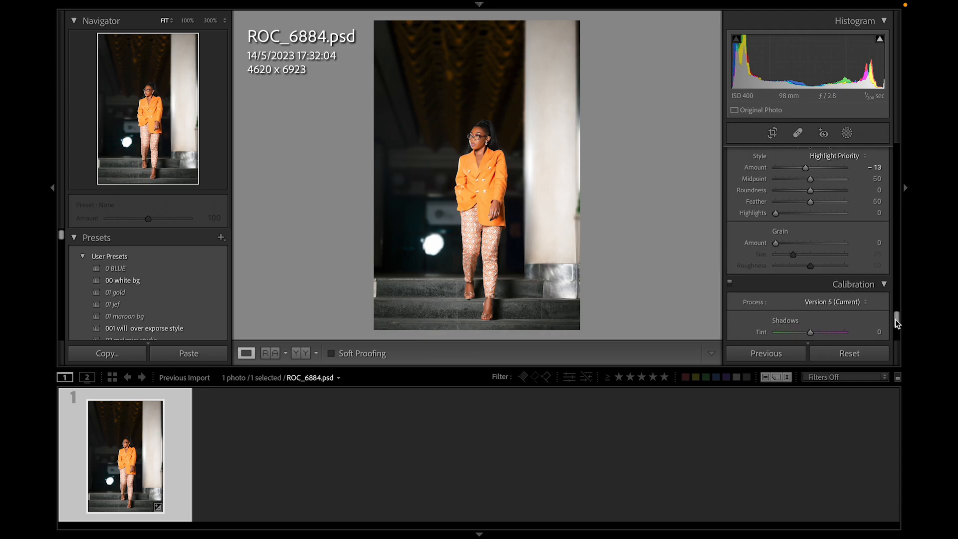
pyautogui.click(464, 130)
pyautogui.moveTo(480, 128); pyautogui.dragTo(203, 42)
pyautogui.moveTo(786, 244); pyautogui.dragTo(800, 245)
pyautogui.click(487, 171)
pyautogui.moveTo(482, 156); pyautogui.dragTo(500, 278)
pyautogui.click(475, 214)
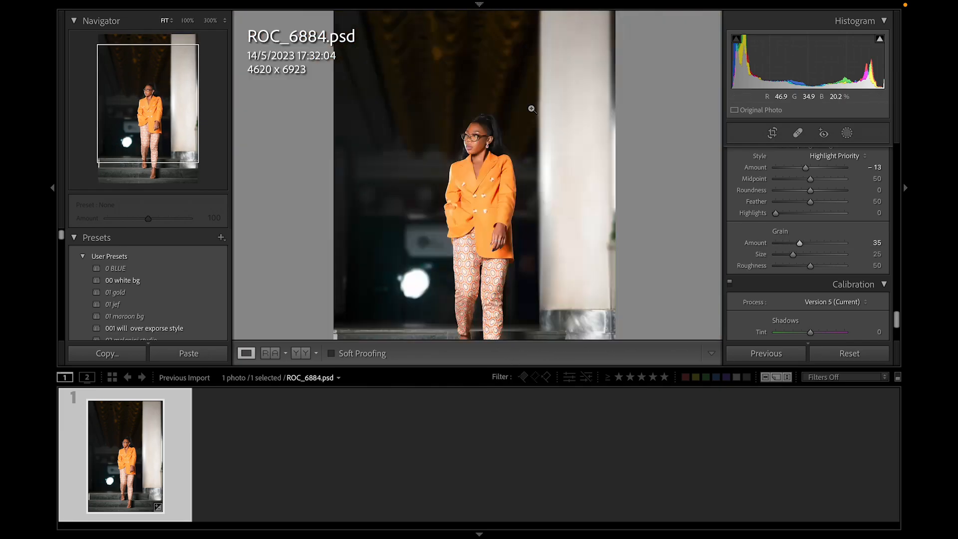
pyautogui.click(492, 146)
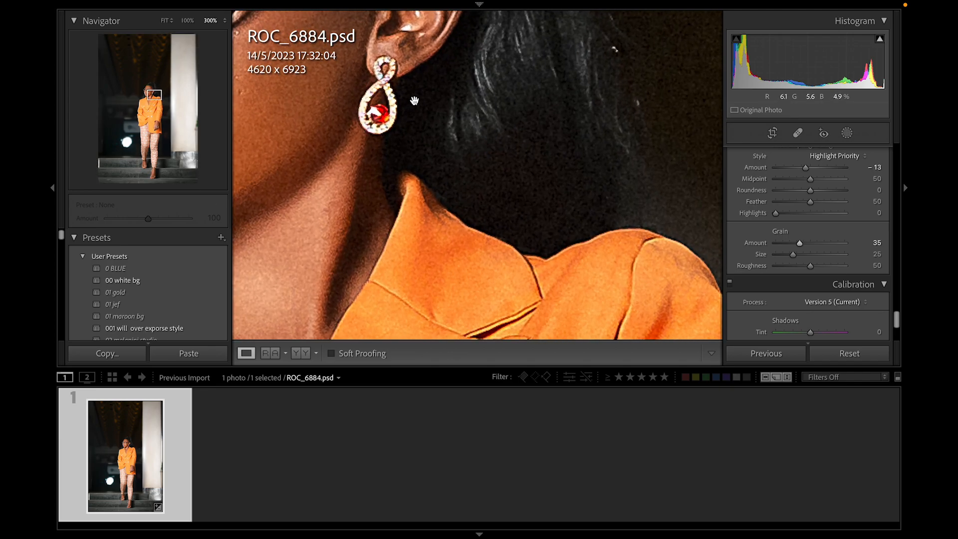
pyautogui.moveTo(413, 95); pyautogui.dragTo(489, 273)
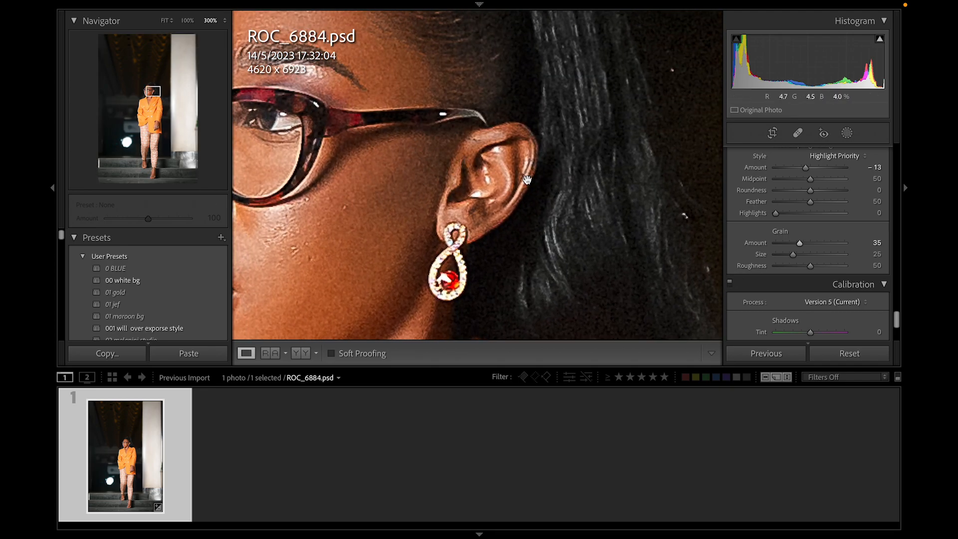
pyautogui.moveTo(524, 178); pyautogui.dragTo(521, 180)
pyautogui.click(448, 133)
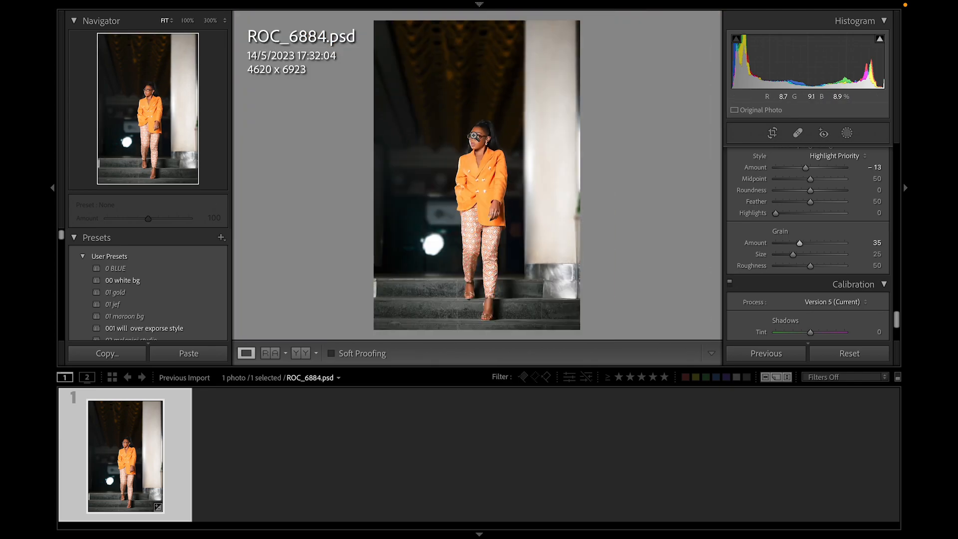
pyautogui.doubleClick(755, 244)
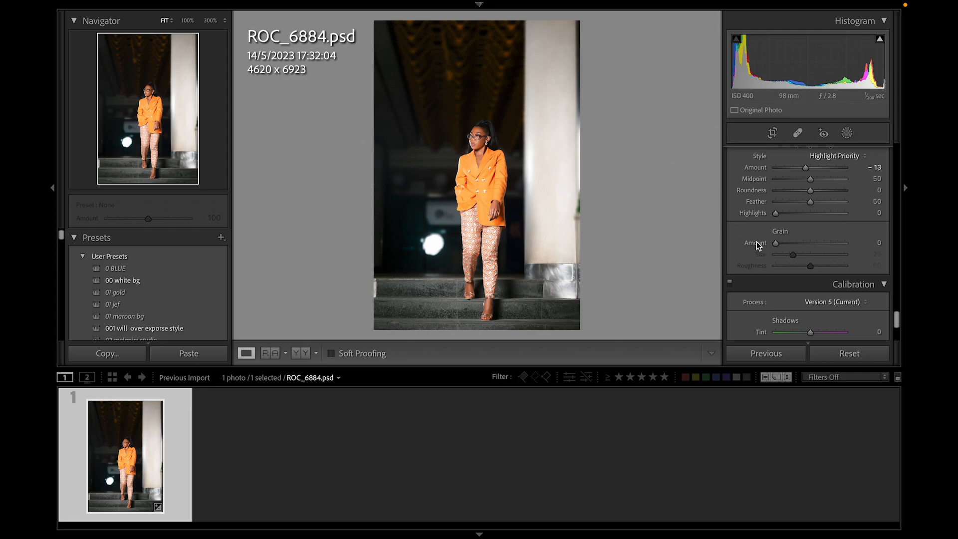
pyautogui.click(899, 308)
pyautogui.moveTo(895, 307); pyautogui.dragTo(894, 336)
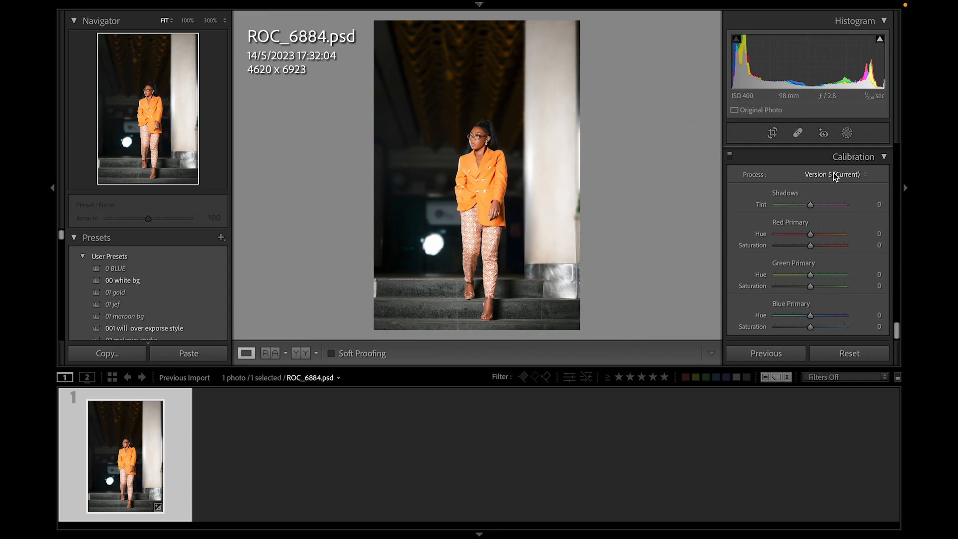
pyautogui.moveTo(897, 334); pyautogui.dragTo(898, 145)
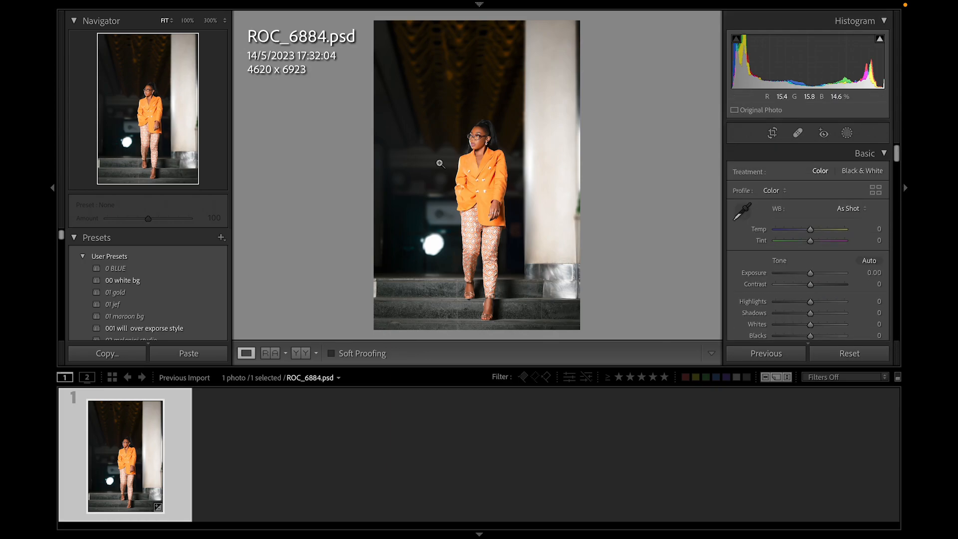
pyautogui.click(477, 134)
pyautogui.click(477, 133)
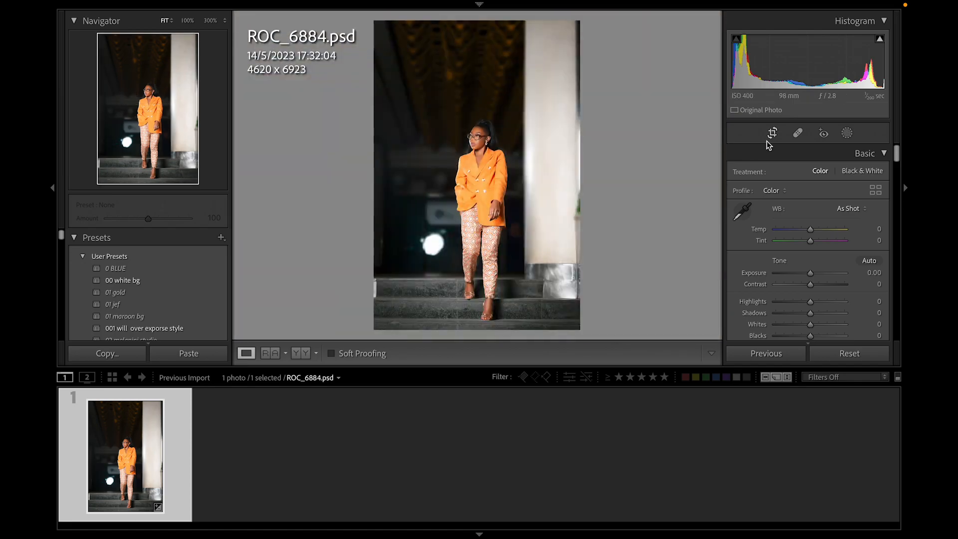
# Crop the photo at its original aspect ratio to about 4182 x 6267 around the woman, with an angle of about −0.22.
pyautogui.click(773, 134)
pyautogui.moveTo(612, 150); pyautogui.dragTo(580, 68)
pyautogui.click(577, 49)
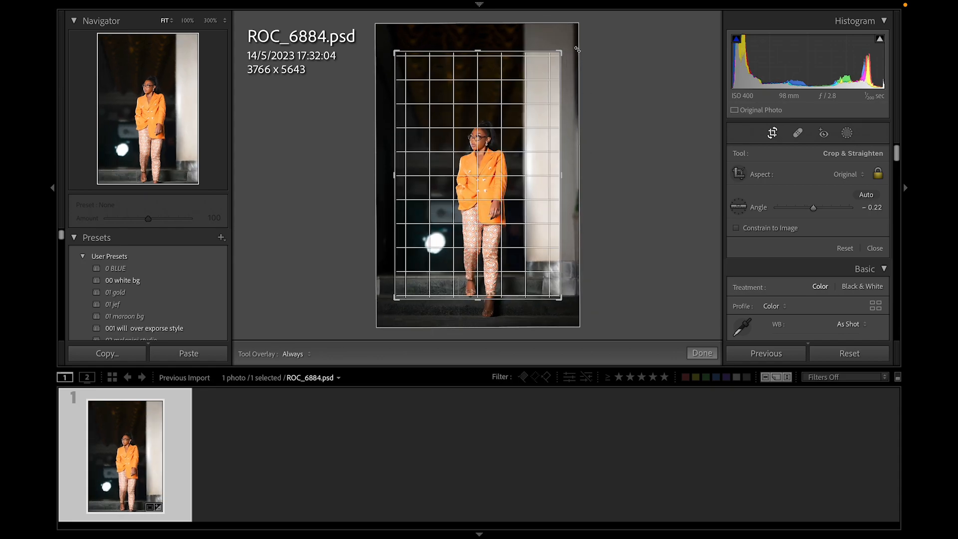
pyautogui.moveTo(569, 308); pyautogui.dragTo(588, 335)
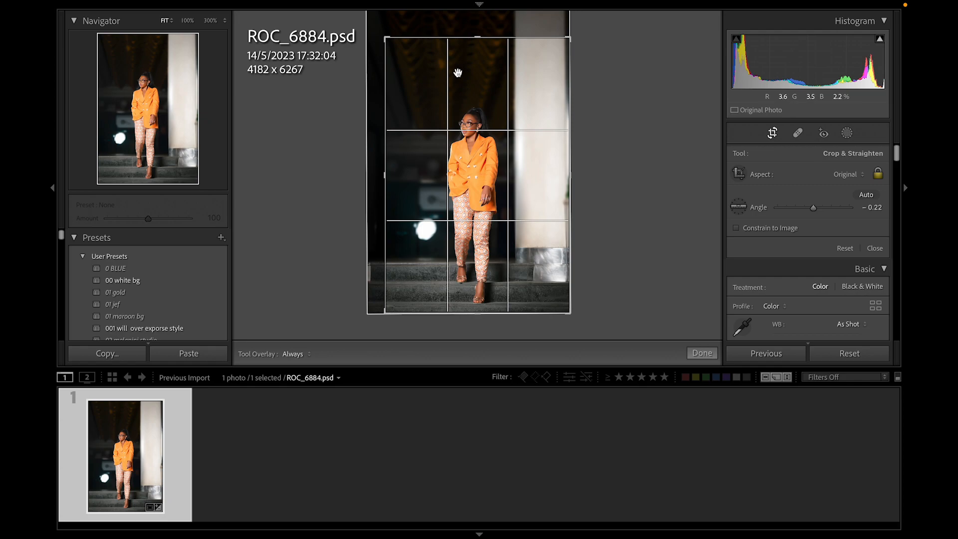
# Set the crop aspect to 4 x 5 / 8 x 10 and crop around the woman to about 4543 x 5679, with an angle of about −0.74.
pyautogui.click(855, 176)
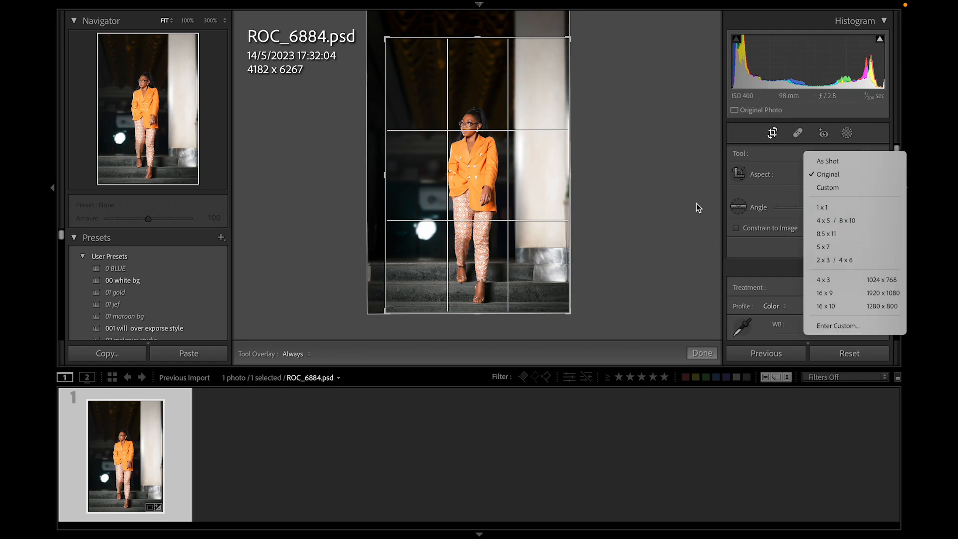
pyautogui.click(882, 219)
pyautogui.moveTo(651, 85); pyautogui.dragTo(658, 88)
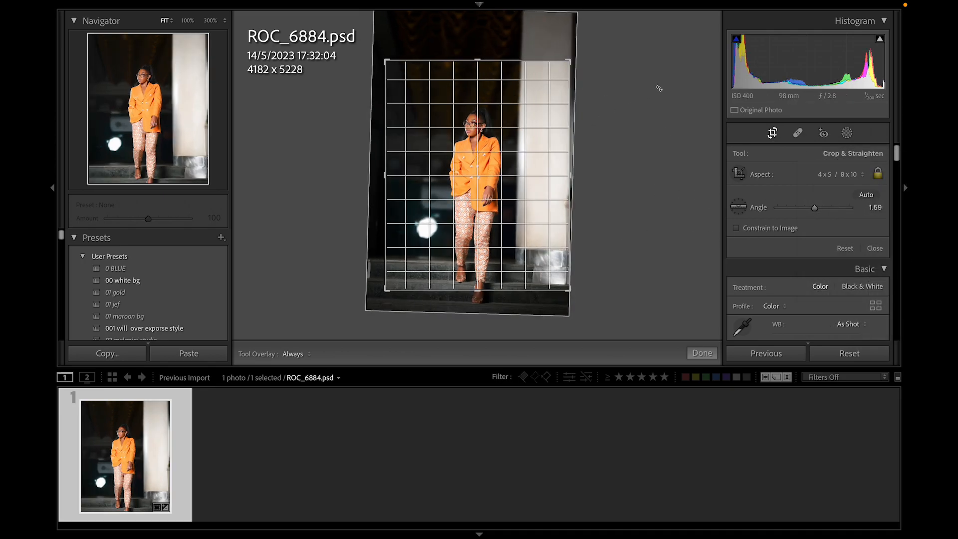
pyautogui.moveTo(574, 278); pyautogui.dragTo(592, 248)
pyautogui.moveTo(377, 300); pyautogui.dragTo(378, 299)
pyautogui.moveTo(556, 205)
pyautogui.mouseDown()
pyautogui.moveTo(556, 197)
pyautogui.moveTo(557, 208)
pyautogui.mouseUp()
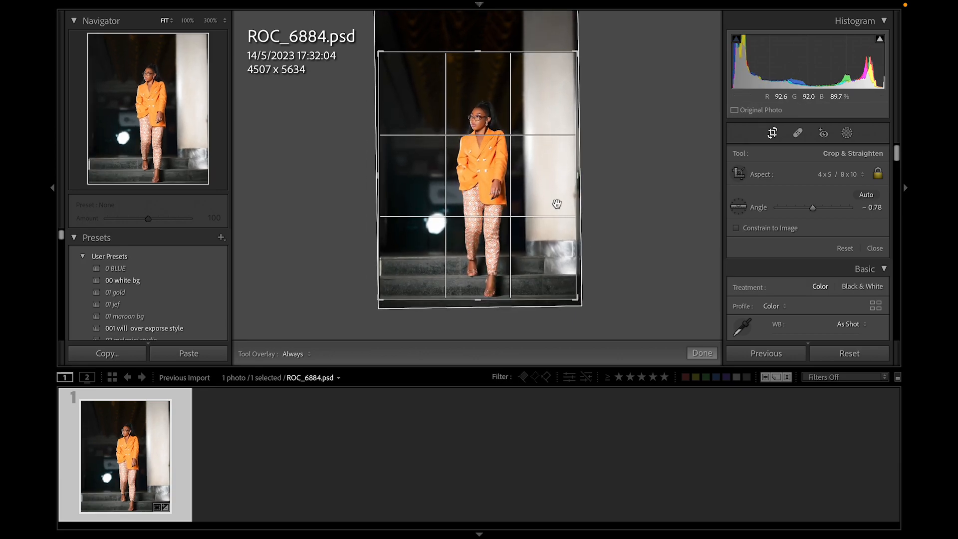
pyautogui.moveTo(582, 53); pyautogui.dragTo(583, 43)
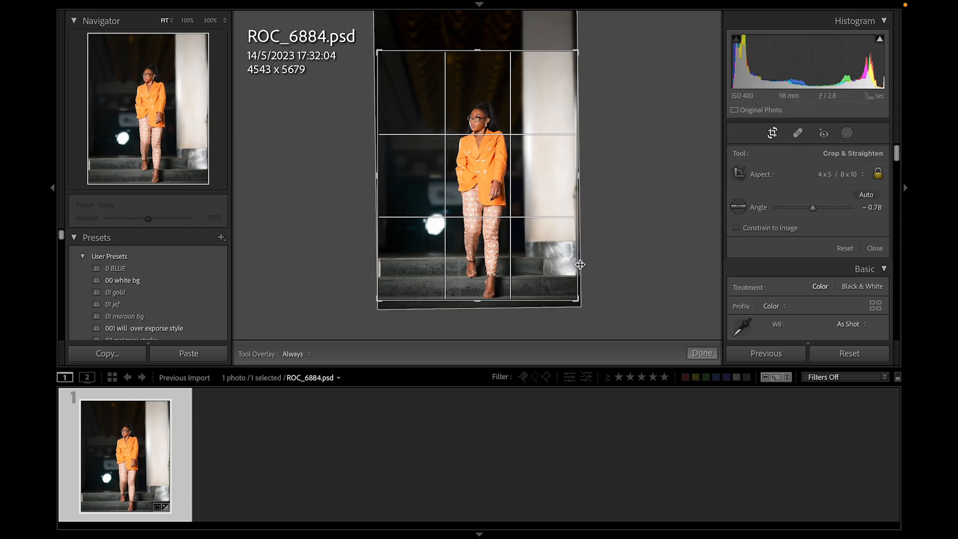
pyautogui.moveTo(581, 175); pyautogui.dragTo(606, 173)
pyautogui.click(708, 353)
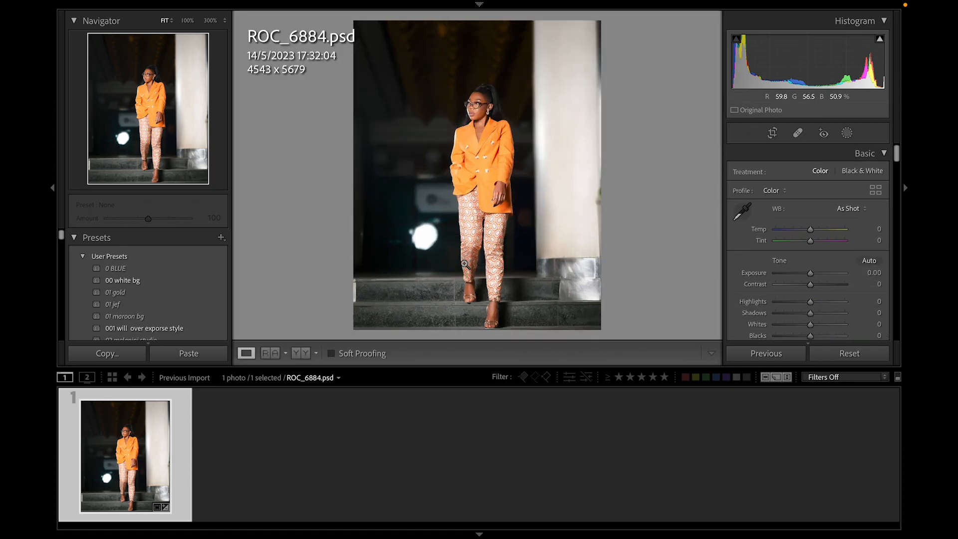
# Undo the last crop changes, then reposition and straighten the crop to about 4535 x 5669 with an angle of about −0.24.
pyautogui.hotkey('ctrl', 'z')
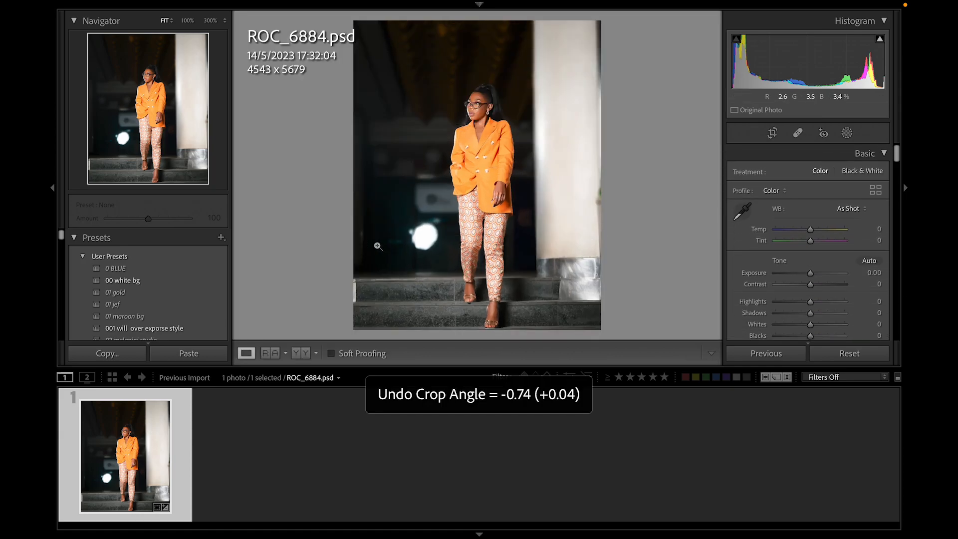
pyautogui.hotkey('ctrl', 'z')
pyautogui.press('r')
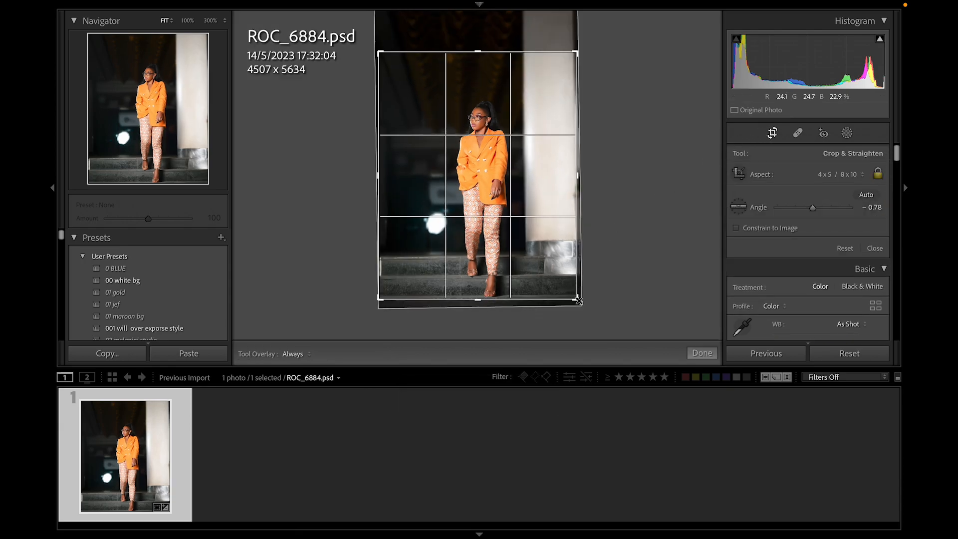
pyautogui.moveTo(527, 234); pyautogui.dragTo(526, 230)
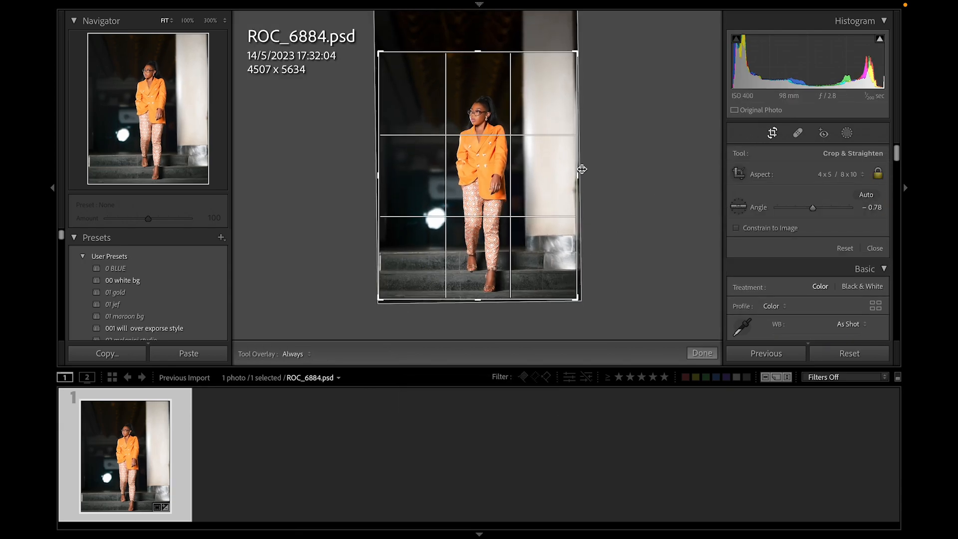
pyautogui.moveTo(584, 166); pyautogui.dragTo(630, 208)
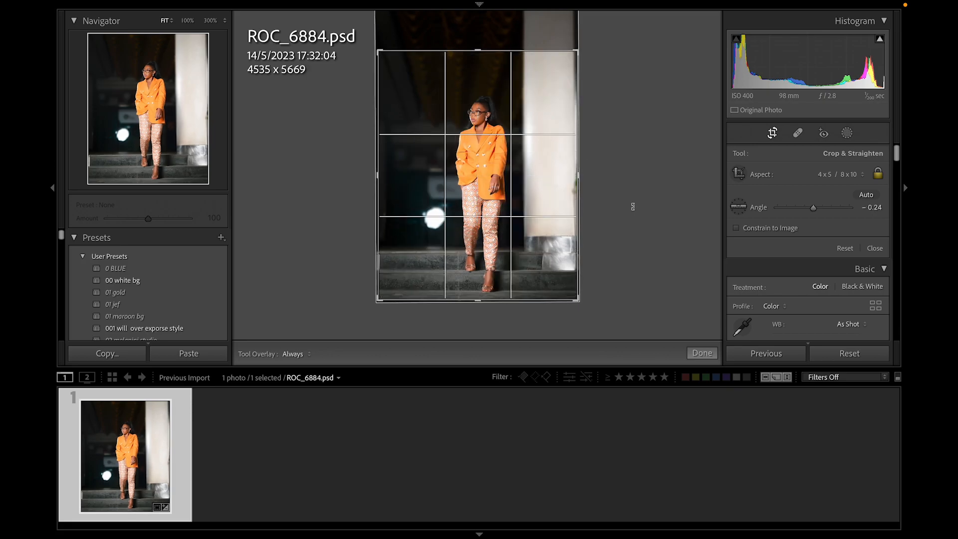
pyautogui.click(691, 353)
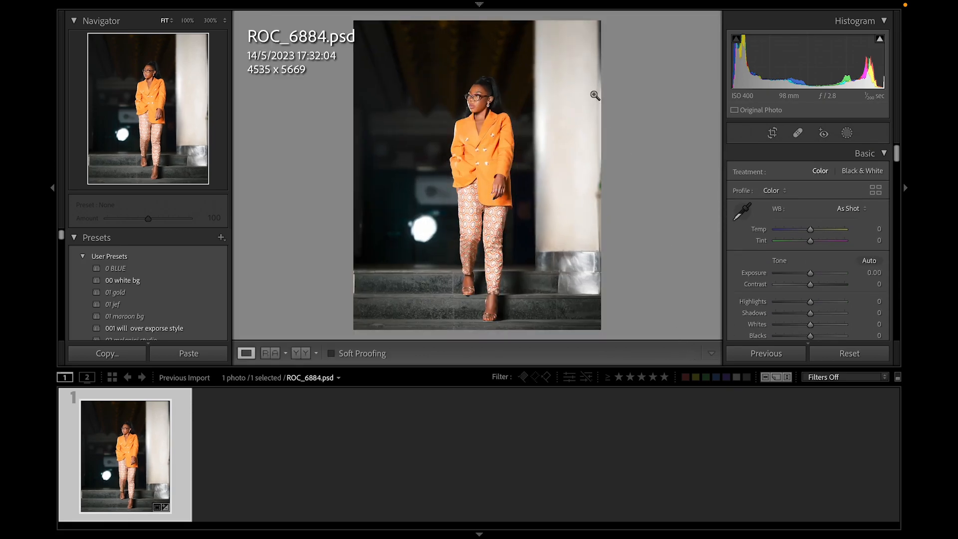
# Try the Auto crop angle and undo it, and recrop the photo around the woman to about 4591 x 5738.
pyautogui.click(774, 134)
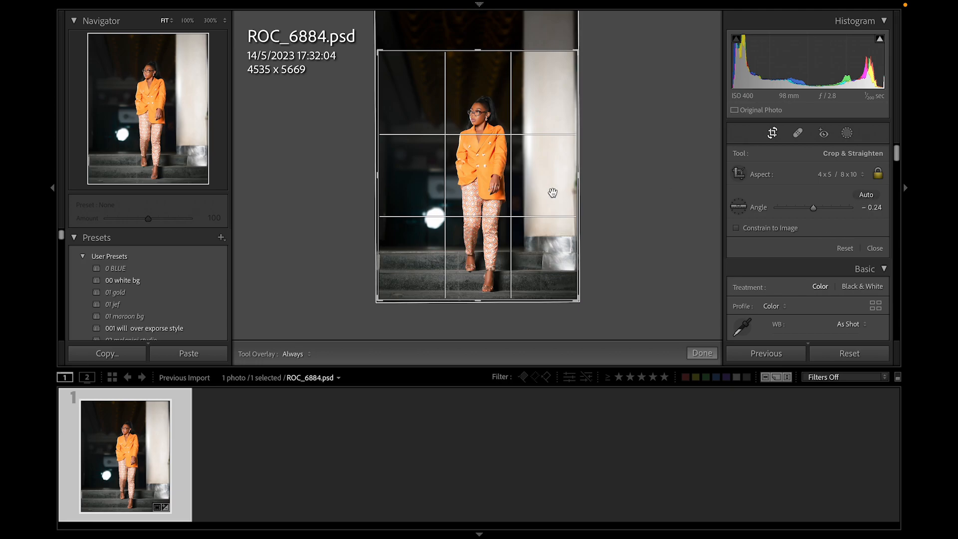
pyautogui.click(866, 198)
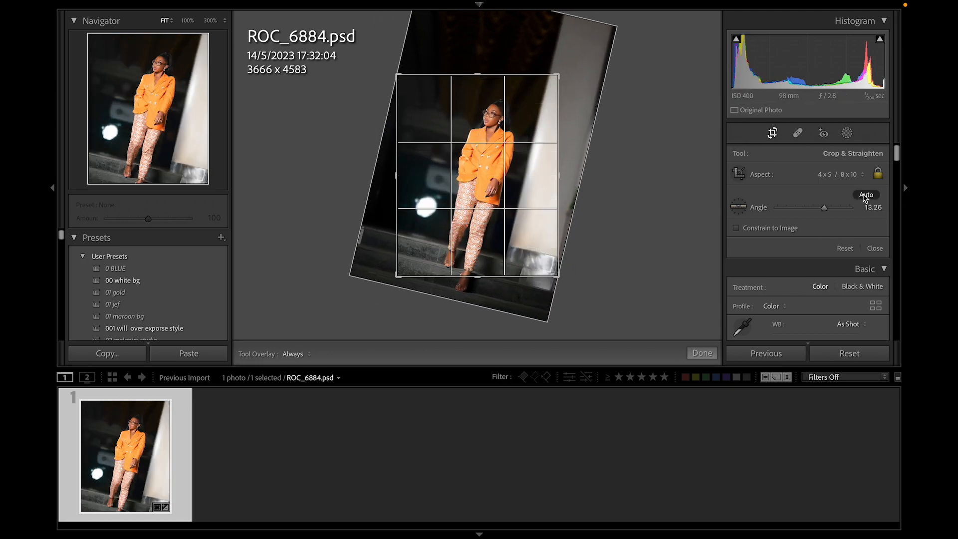
pyautogui.hotkey('ctrl', 'z')
pyautogui.moveTo(399, 277); pyautogui.dragTo(379, 289)
pyautogui.moveTo(571, 63); pyautogui.dragTo(593, 50)
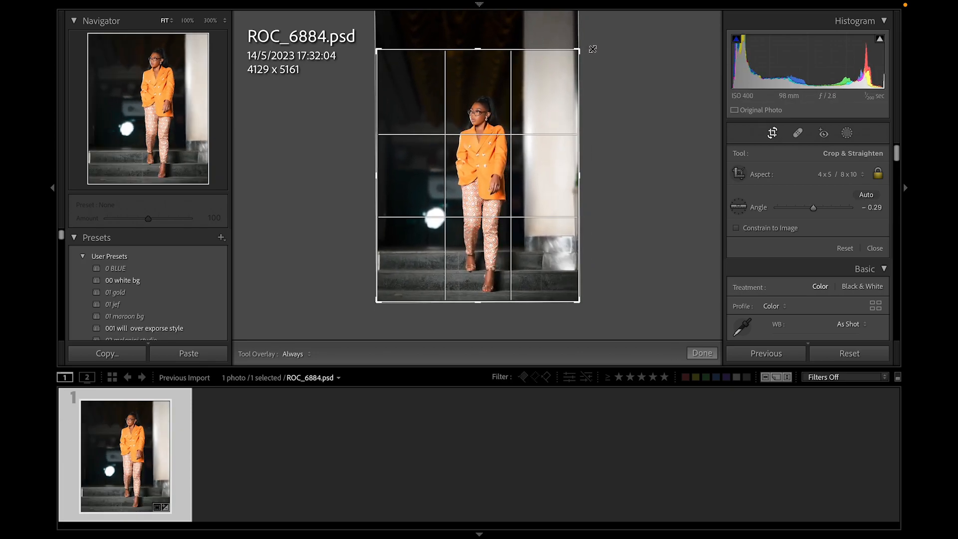
pyautogui.moveTo(513, 95); pyautogui.dragTo(513, 101)
pyautogui.press('Return')
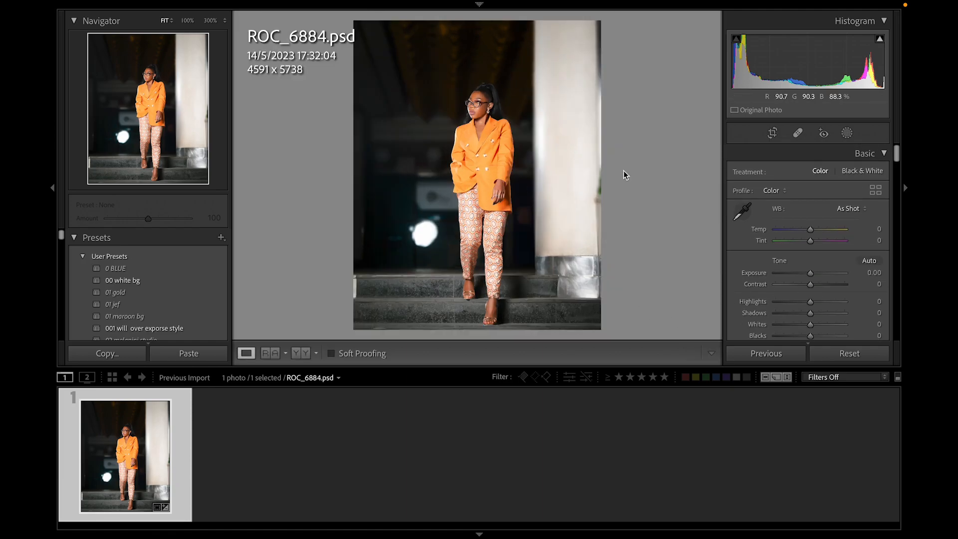
# Try a Heal spot of size 83 on the woman's face and undo it.
pyautogui.click(796, 134)
pyautogui.scroll(2, 481, 107)
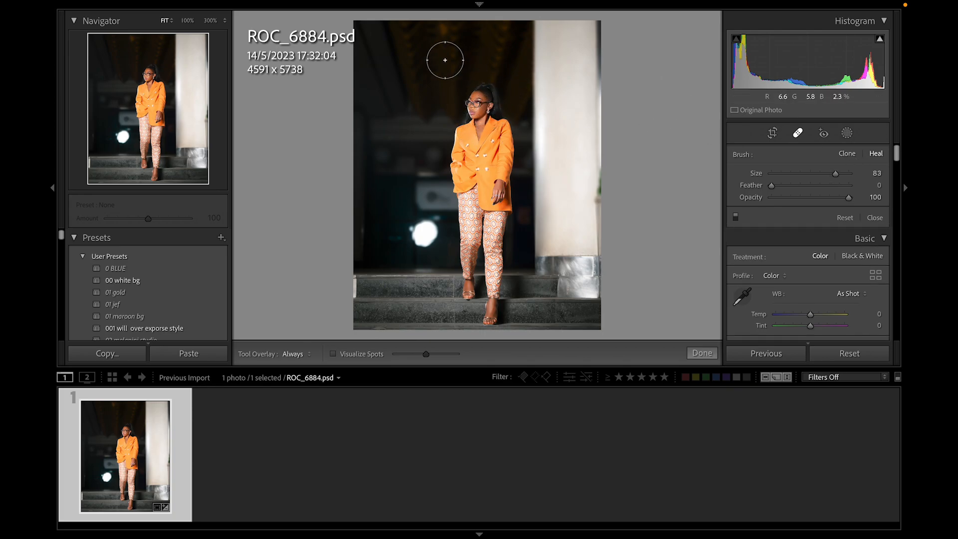
pyautogui.click(477, 106)
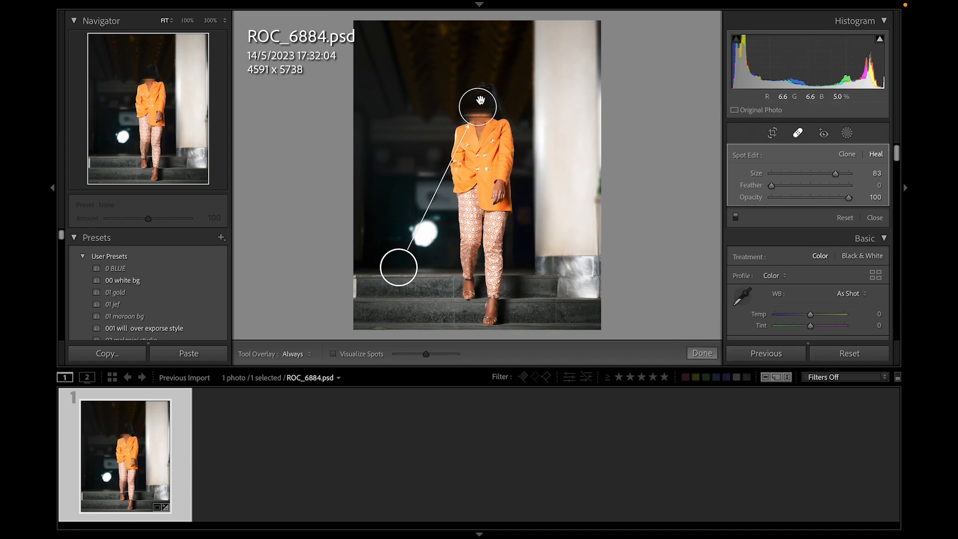
pyautogui.hotkey('ctrl', 'z')
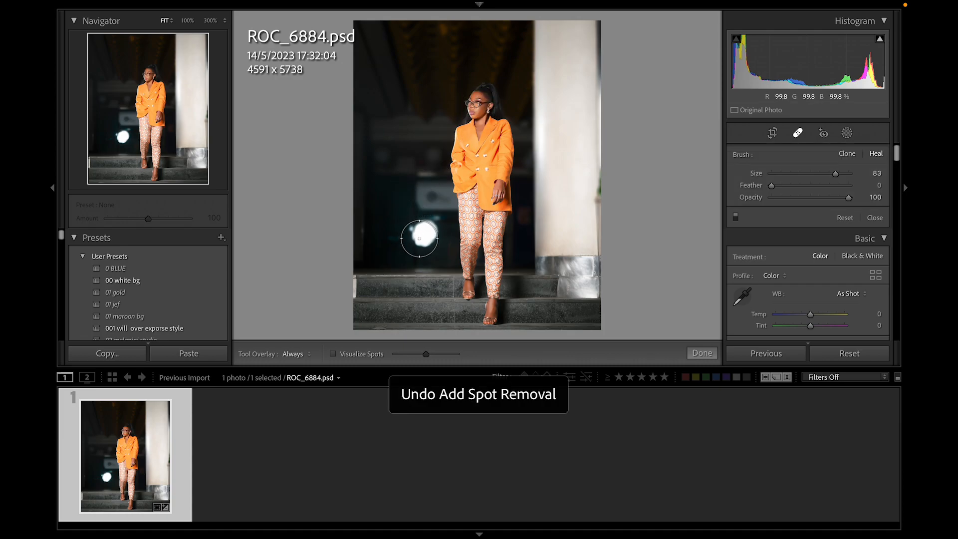
# Try healing away the bright white light in the background and undo the spot removal.
pyautogui.click(424, 232)
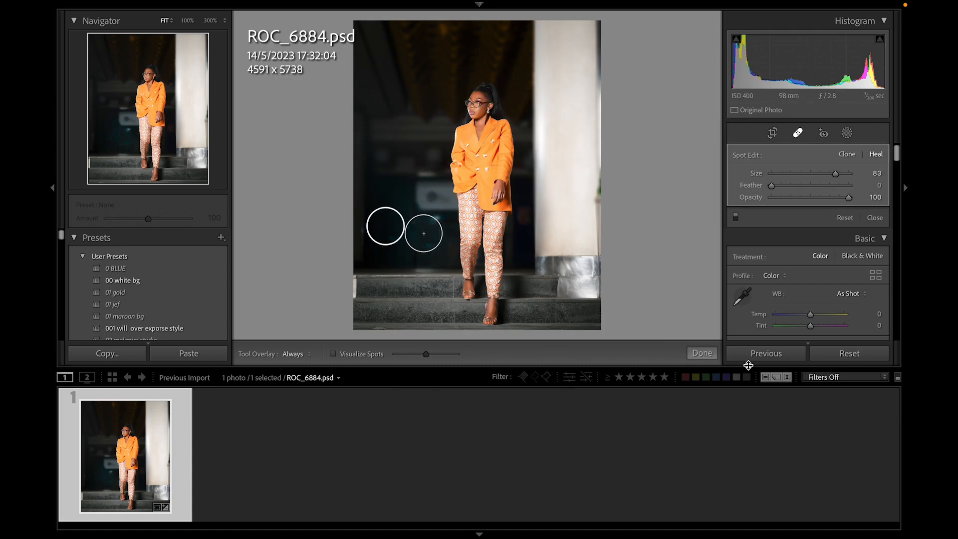
pyautogui.click(703, 353)
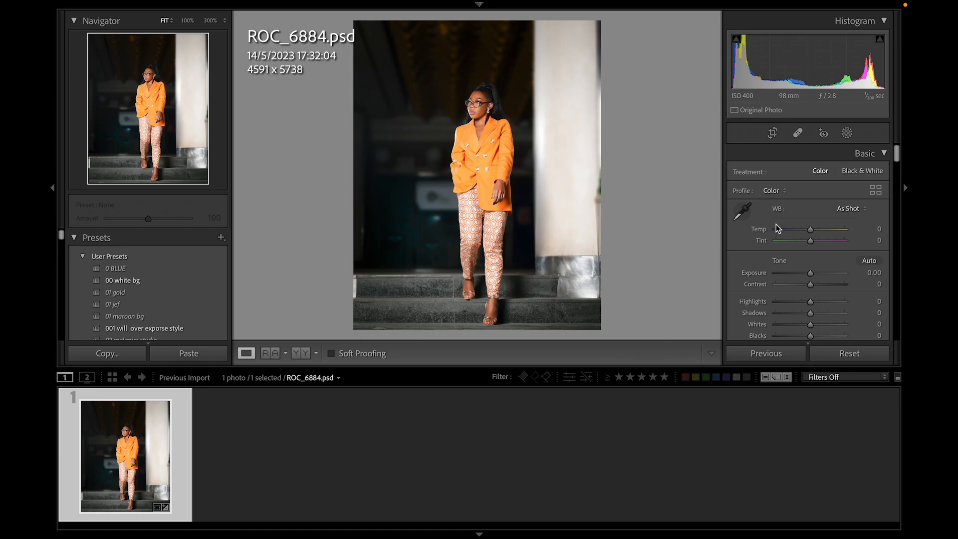
pyautogui.hotkey('ctrl', 'z')
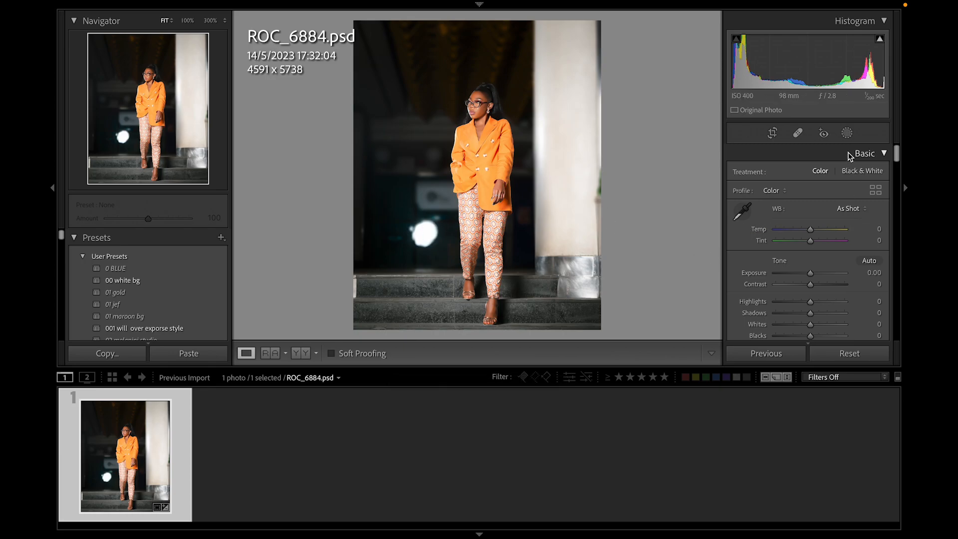
# Look through the masking, healing and Red Eye Correction options, and examine the woman's eyes and face at 300%.
pyautogui.hotkey('shift', 'w')
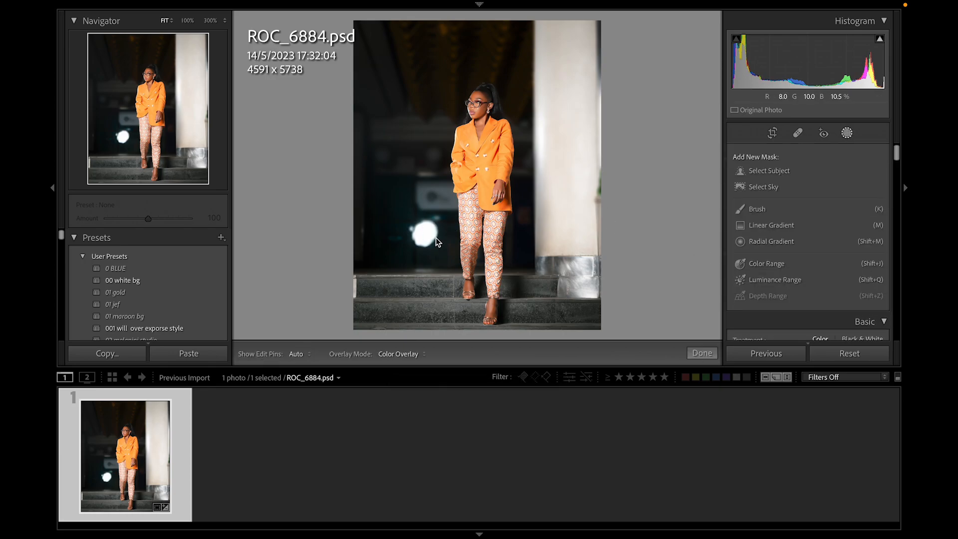
pyautogui.click(797, 133)
pyautogui.click(823, 134)
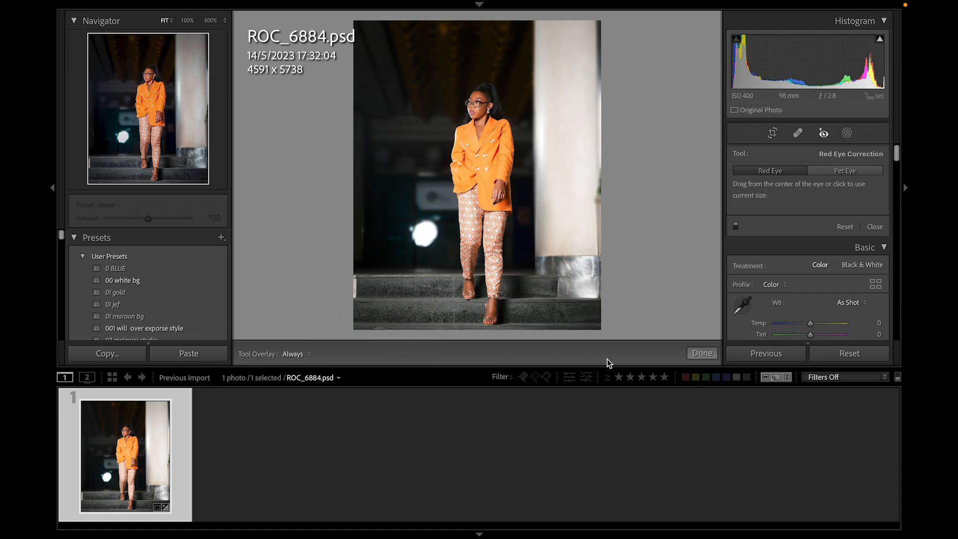
pyautogui.click(696, 353)
pyautogui.click(471, 99)
pyautogui.click(505, 121)
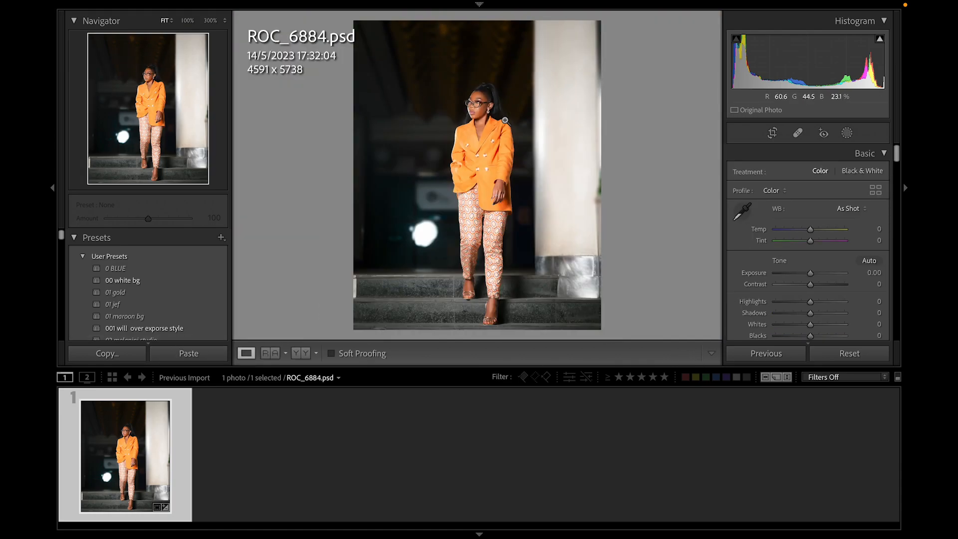
pyautogui.click(505, 121)
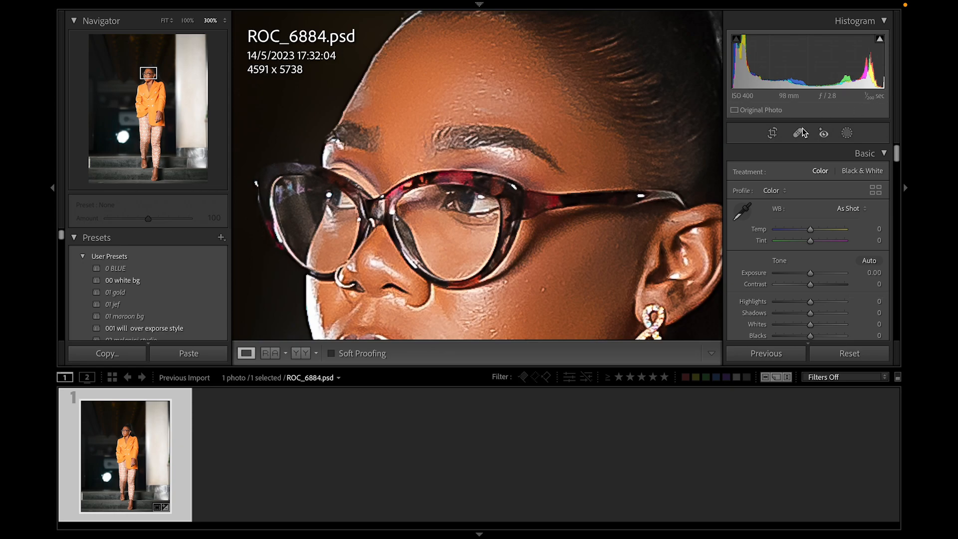
pyautogui.click(823, 133)
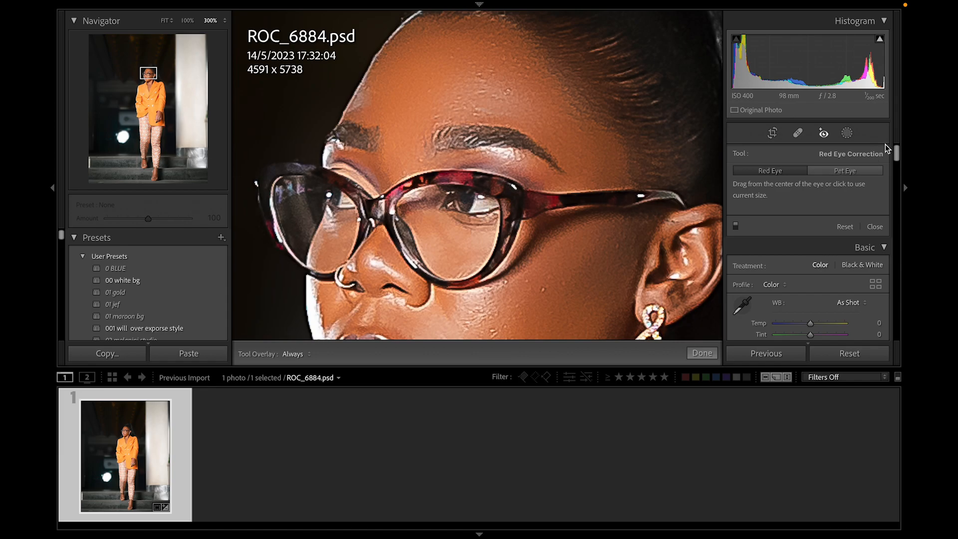
pyautogui.click(847, 134)
pyautogui.scroll(-3, 568, 331)
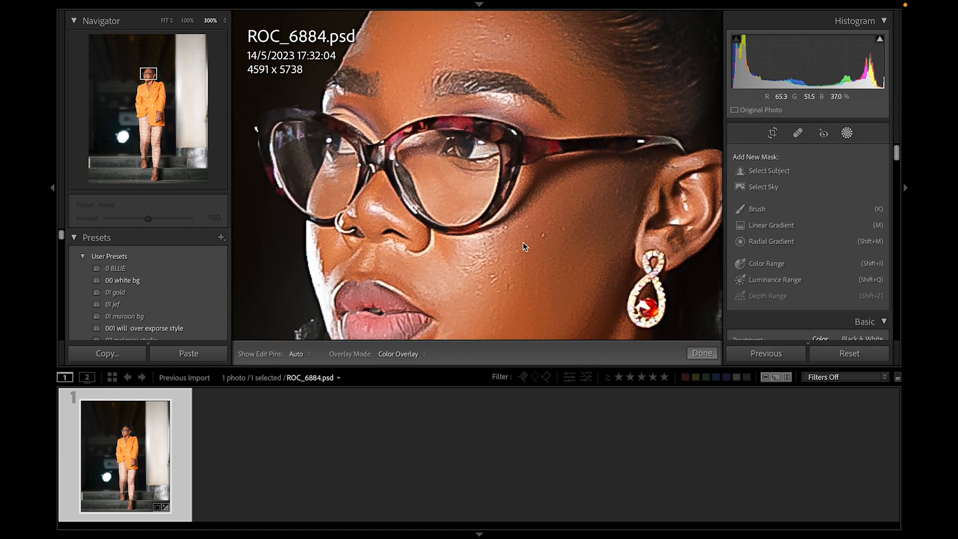
pyautogui.scroll(-1, 526, 234)
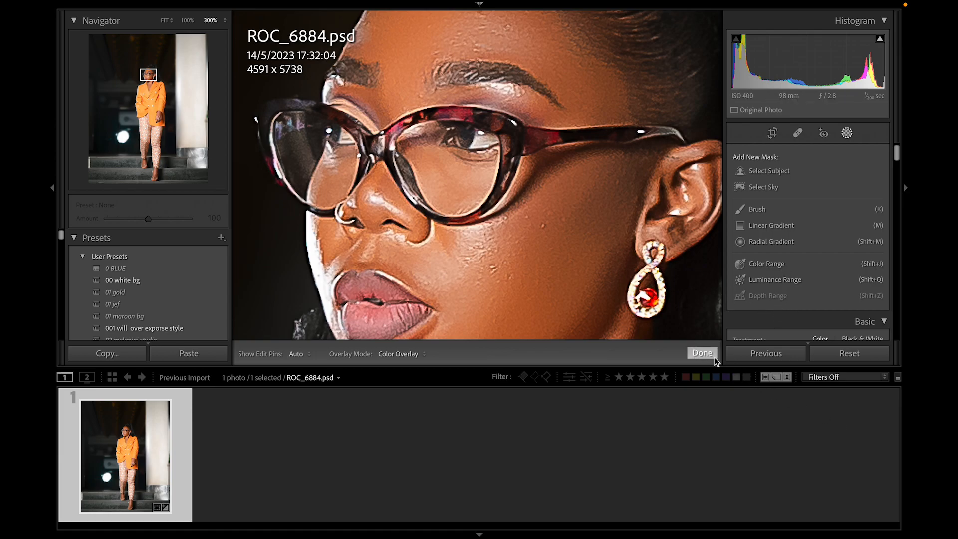
pyautogui.click(702, 353)
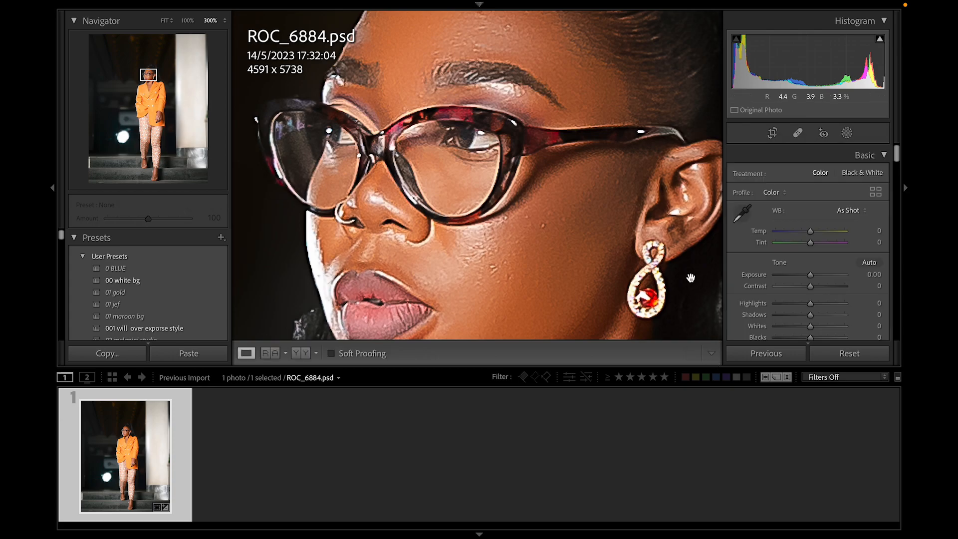
pyautogui.click(541, 120)
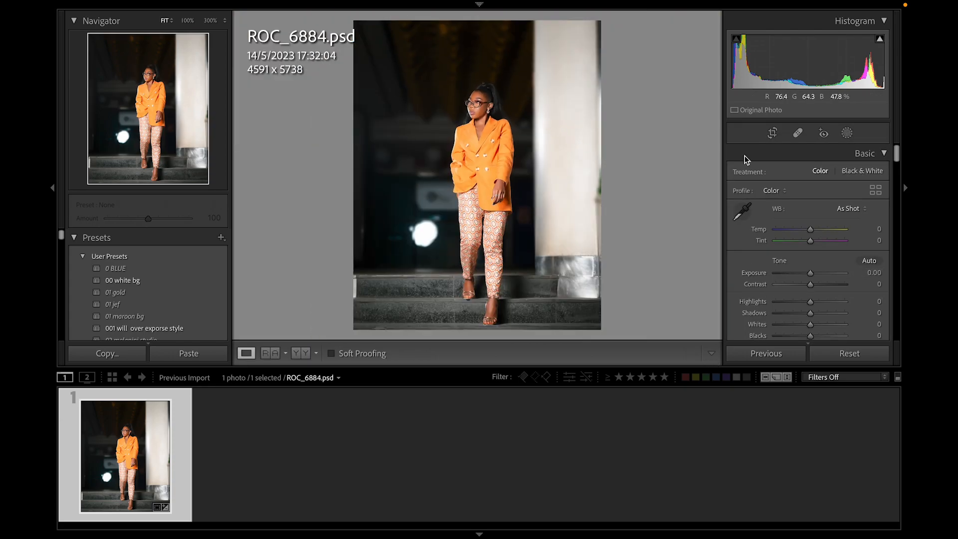
# Mask the subject and try exposure 1.03 and −3.97, contrast 14, highlights 26, texture 43 and clarity −88.
pyautogui.click(847, 133)
pyautogui.click(771, 171)
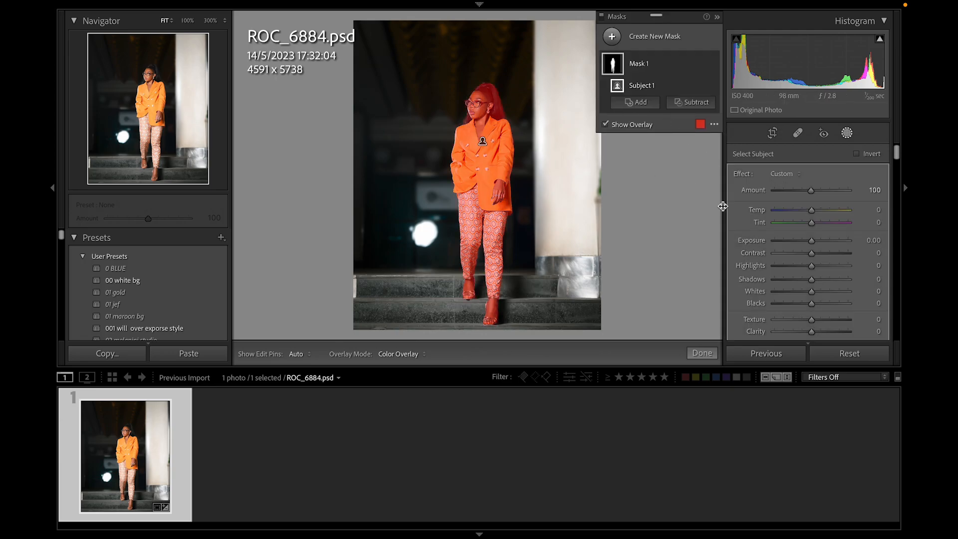
pyautogui.moveTo(815, 240); pyautogui.dragTo(821, 273)
pyautogui.moveTo(811, 320); pyautogui.dragTo(827, 321)
pyautogui.moveTo(811, 332); pyautogui.dragTo(778, 327)
pyautogui.moveTo(820, 240); pyautogui.dragTo(774, 241)
pyautogui.moveTo(812, 254); pyautogui.dragTo(818, 258)
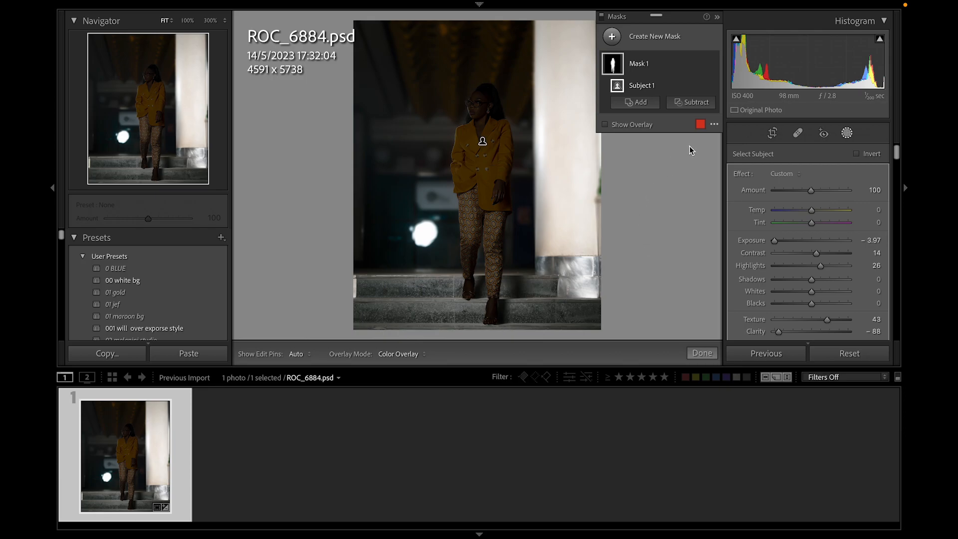
# Undo the contrast, exposure and clarity adjustments of the subject mask and delete Mask 1.
pyautogui.hotkey('ctrl', 'z')
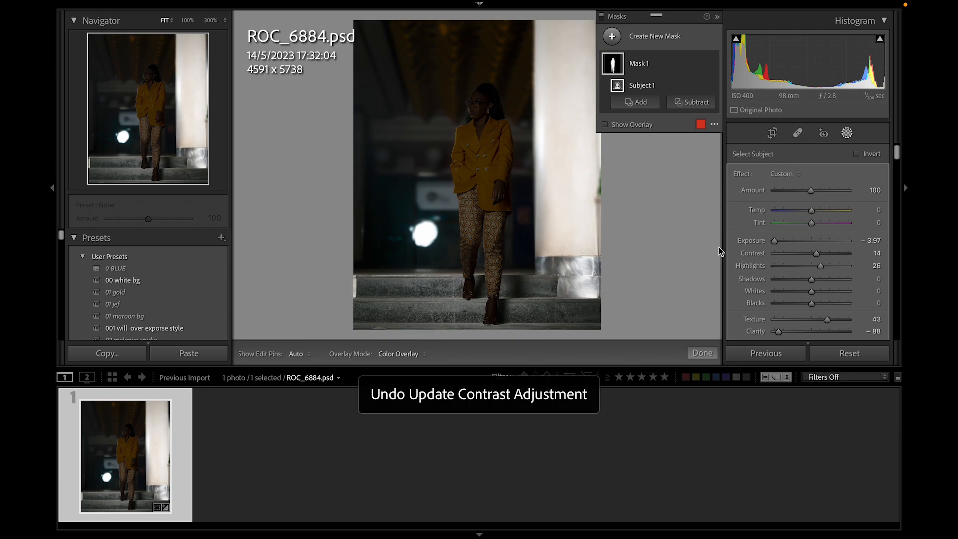
pyautogui.hotkey('ctrl', 'z')
pyautogui.hotkey('ctrl', 'z')
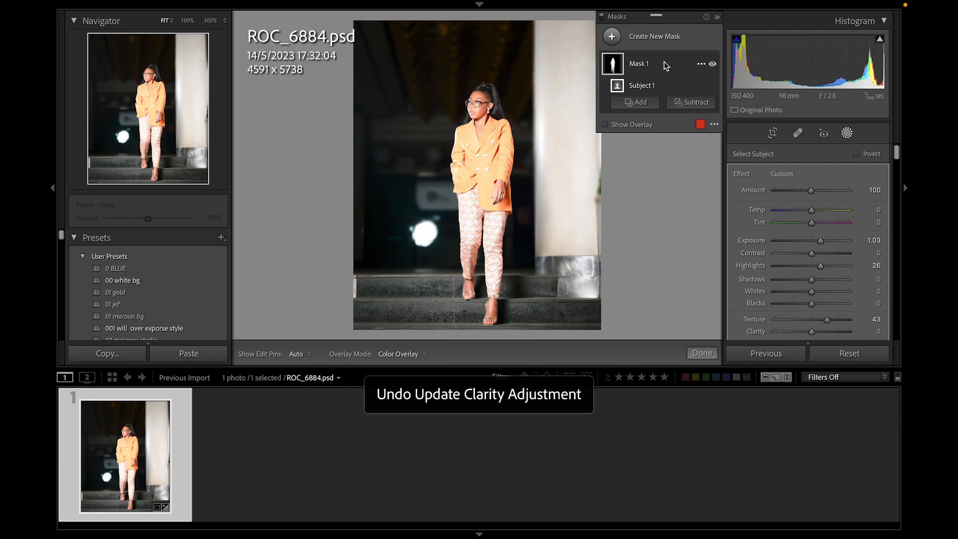
pyautogui.click(664, 61)
pyautogui.rightClick(649, 64)
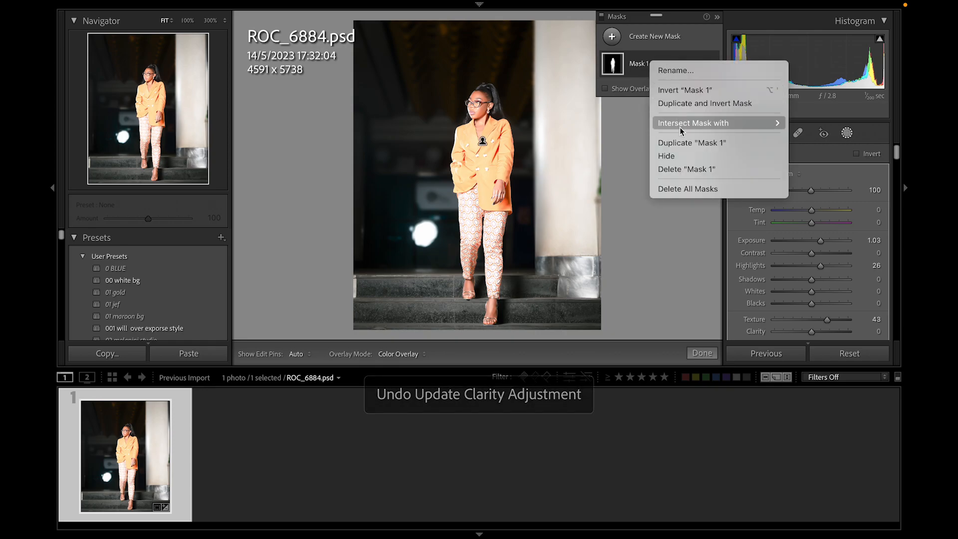
pyautogui.click(689, 172)
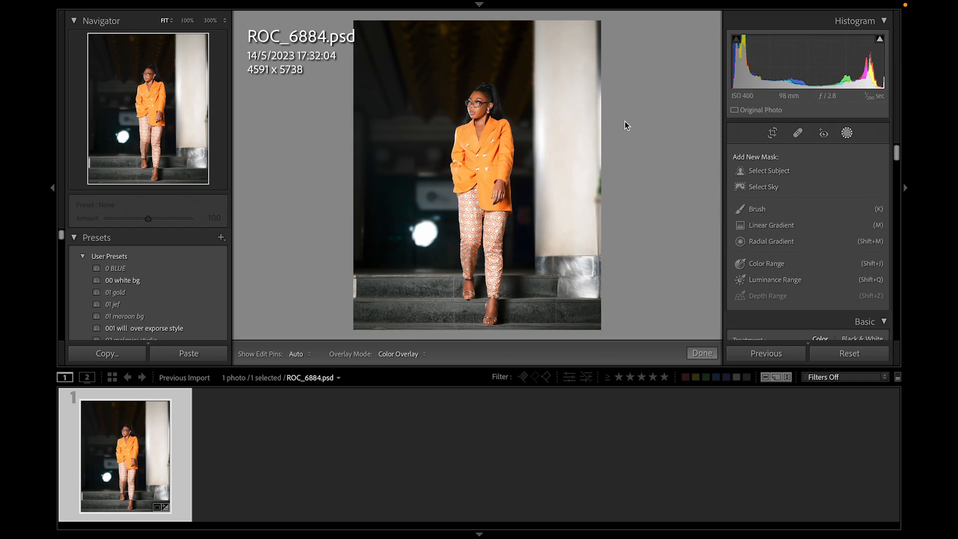
# Try a sky mask and add a linear gradient over the lower part of the photo with exposure 1.84 and highlights −39.
pyautogui.click(760, 187)
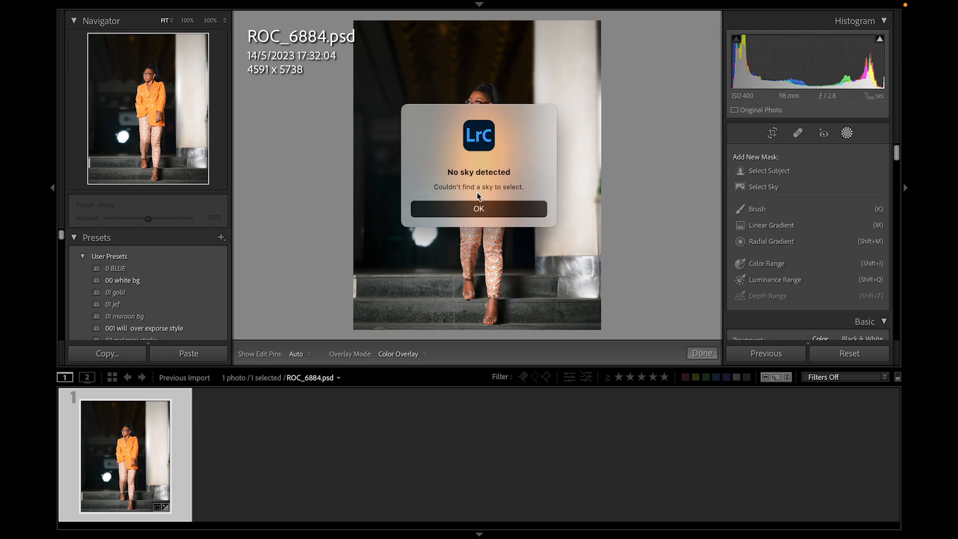
pyautogui.click(483, 209)
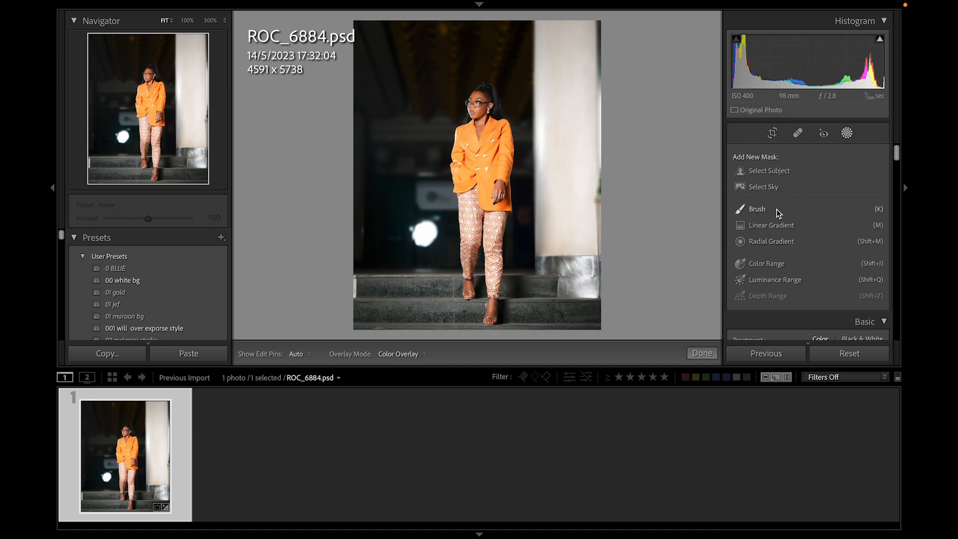
pyautogui.click(765, 226)
pyautogui.moveTo(385, 218); pyautogui.dragTo(381, 121)
pyautogui.moveTo(385, 164); pyautogui.dragTo(427, 235)
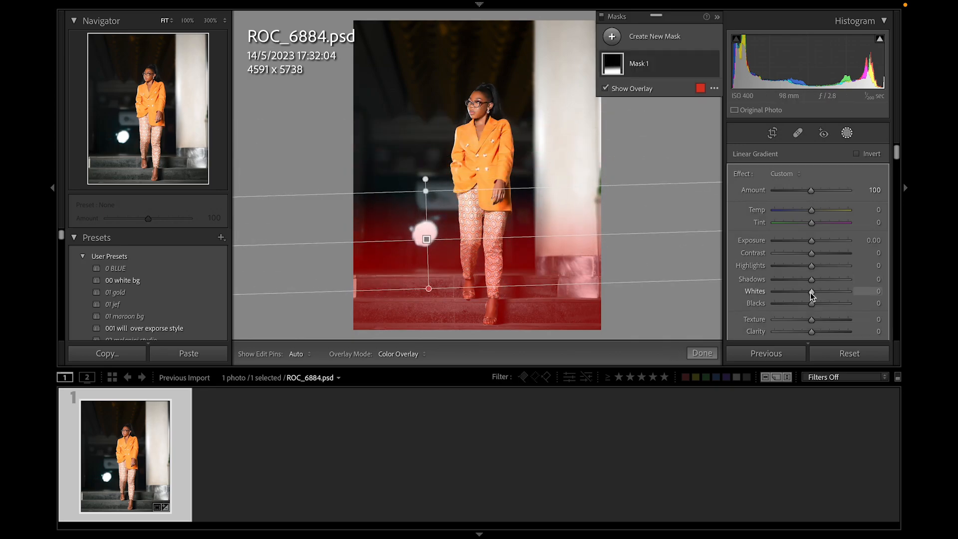
pyautogui.moveTo(811, 265); pyautogui.dragTo(742, 267)
pyautogui.moveTo(811, 241); pyautogui.dragTo(828, 242)
pyautogui.click(793, 266)
pyautogui.moveTo(800, 274); pyautogui.dragTo(804, 273)
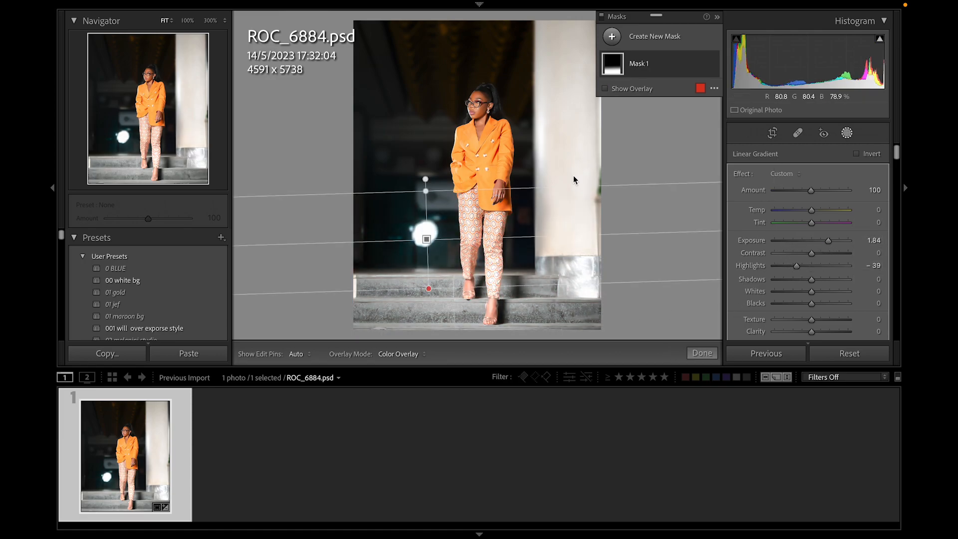
# Delete the linear gradient mask from the lower part of the photo.
pyautogui.rightClick(452, 258)
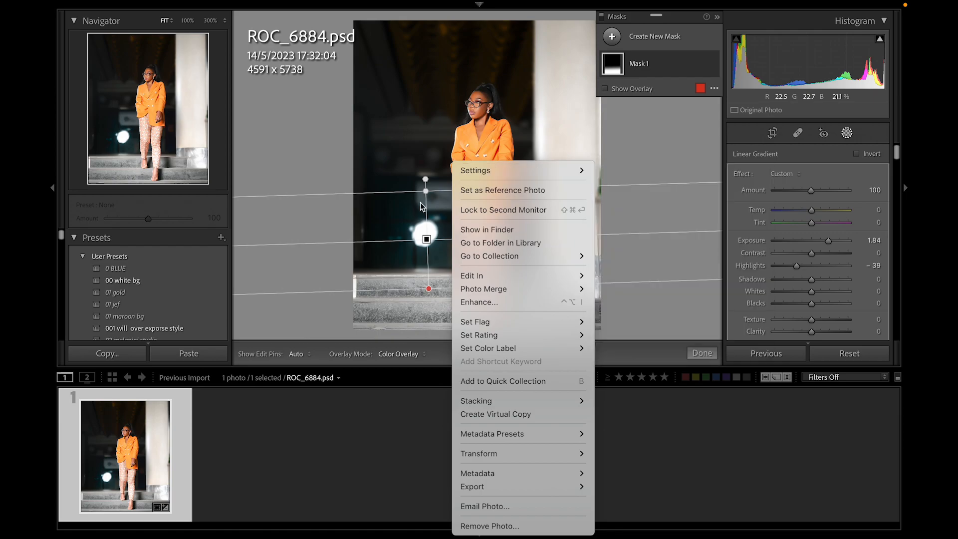
pyautogui.rightClick(385, 207)
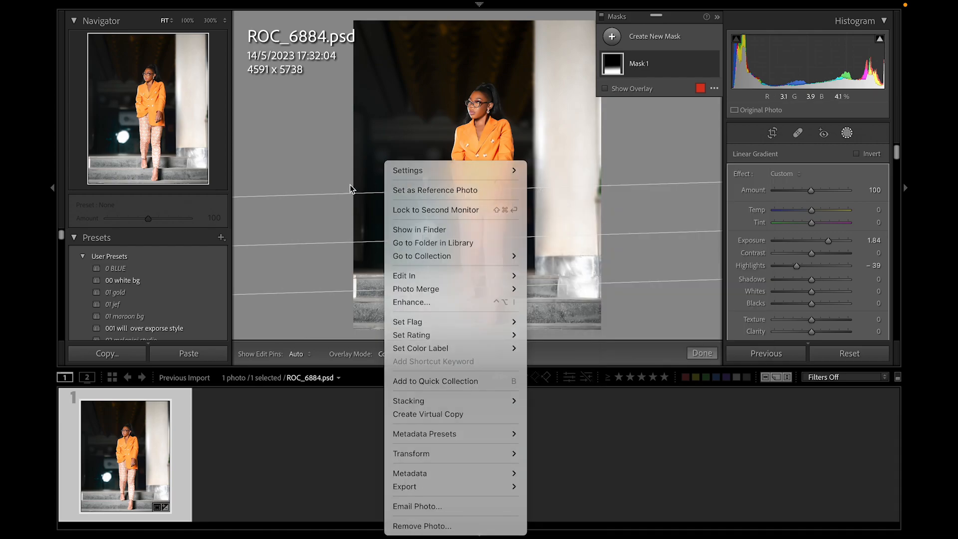
pyautogui.click(345, 212)
pyautogui.press('Delete')
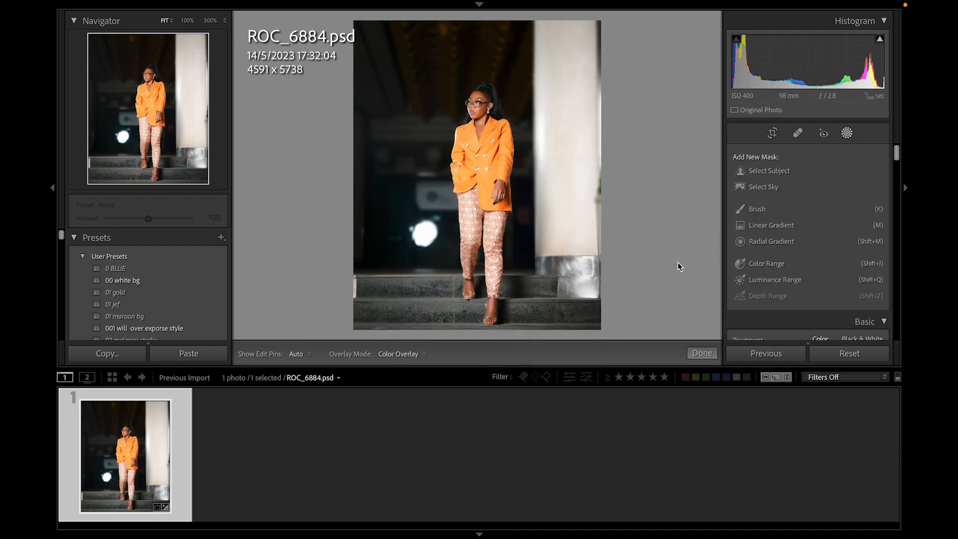
# Try a radial gradient mask around the woman's body and delete it.
pyautogui.click(772, 246)
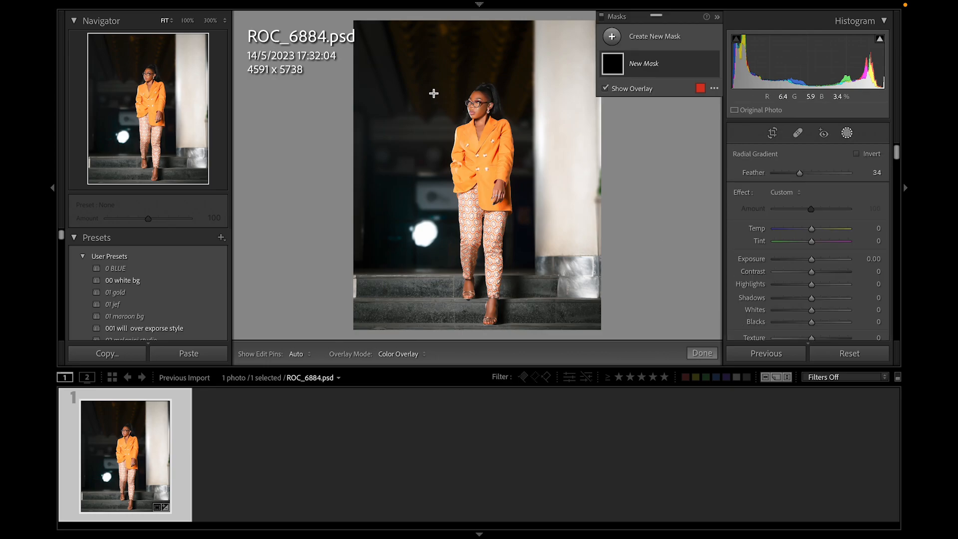
pyautogui.moveTo(445, 111)
pyautogui.mouseDown()
pyautogui.moveTo(535, 264)
pyautogui.moveTo(468, 186)
pyautogui.moveTo(474, 198)
pyautogui.mouseUp()
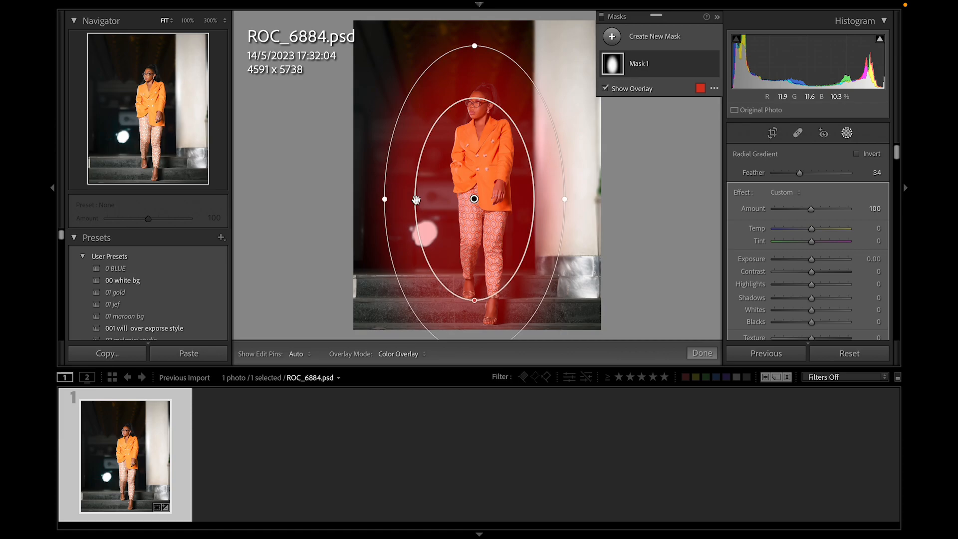
pyautogui.moveTo(812, 259); pyautogui.dragTo(811, 260)
pyautogui.press('Delete')
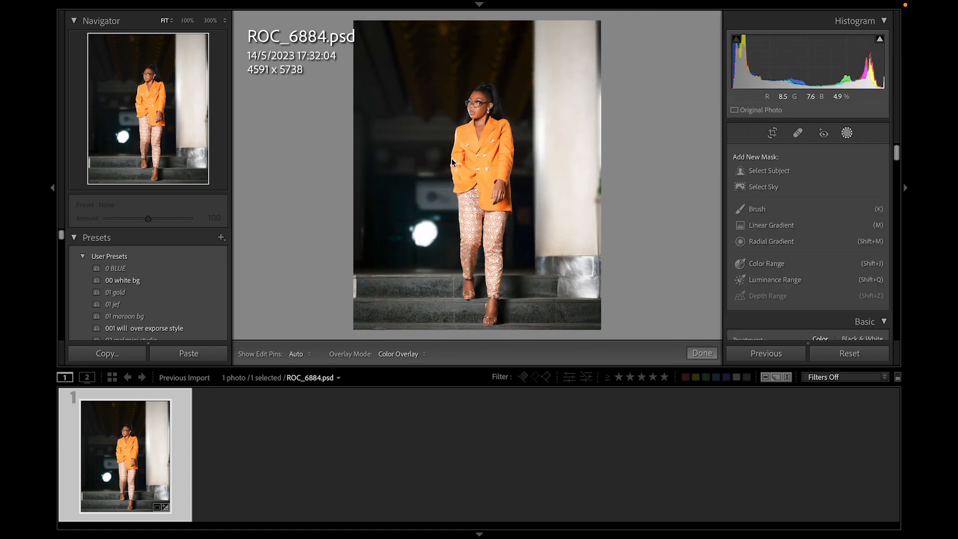
# Sample the orange jacket for a color range mask, try highlights 75 and exposure 3.72, and delete the mask.
pyautogui.scroll(-1, 738, 227)
pyautogui.click(767, 254)
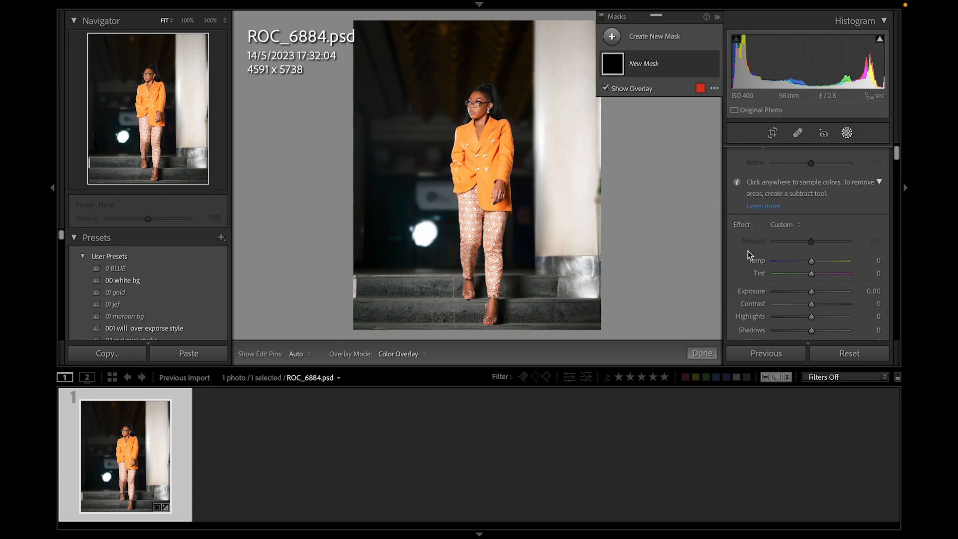
pyautogui.click(501, 162)
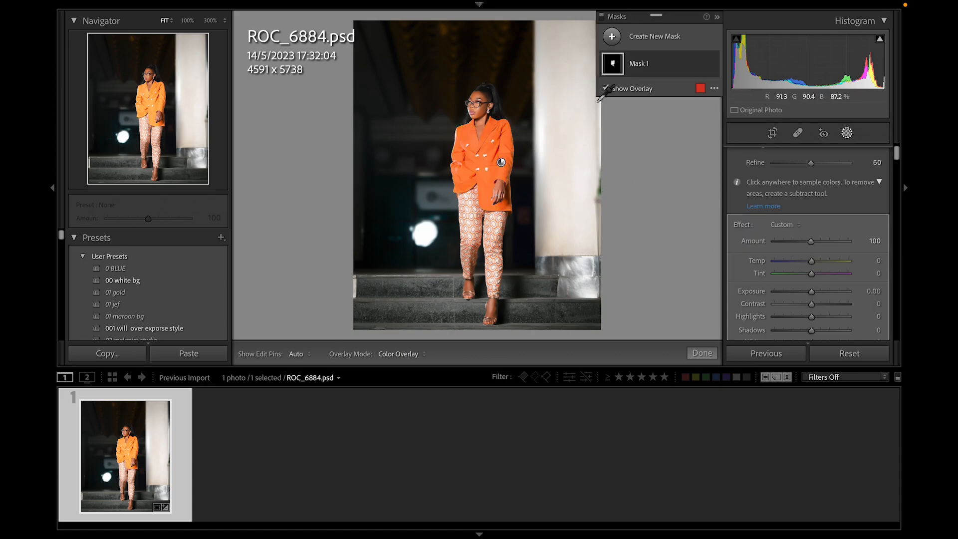
pyautogui.moveTo(809, 300); pyautogui.dragTo(838, 316)
pyautogui.moveTo(804, 292); pyautogui.dragTo(848, 285)
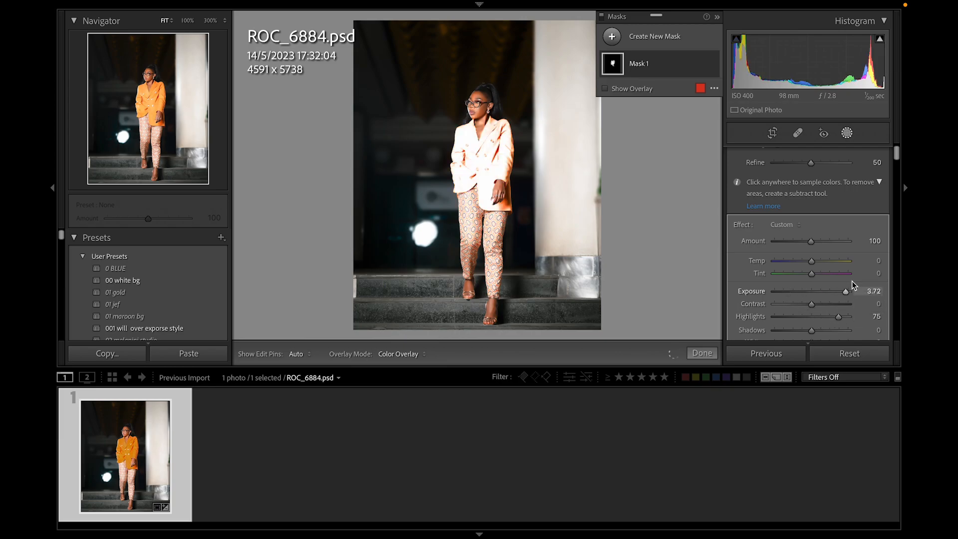
pyautogui.press('Delete')
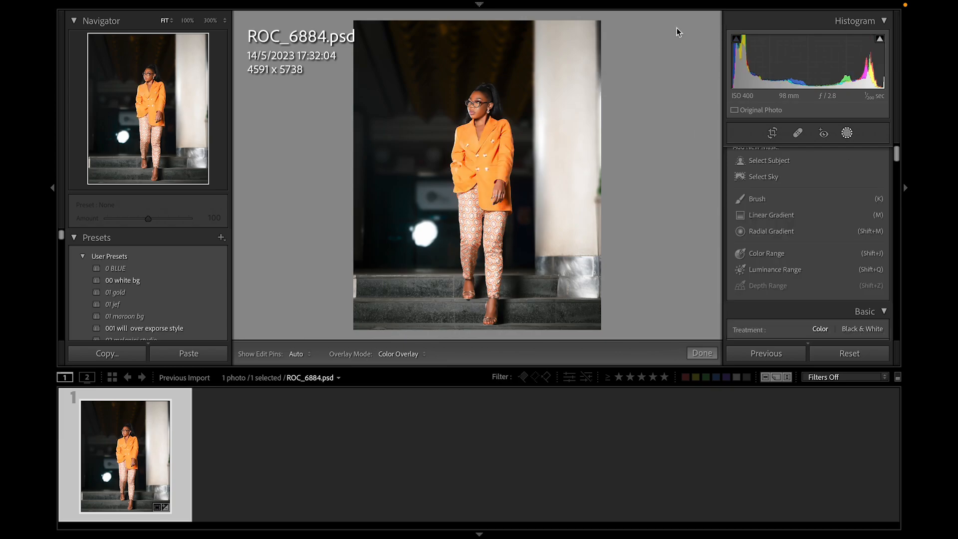
# Review the remaining masking options and the 4 x 5 crop settings, and close the crop tool.
pyautogui.scroll(-1, 842, 293)
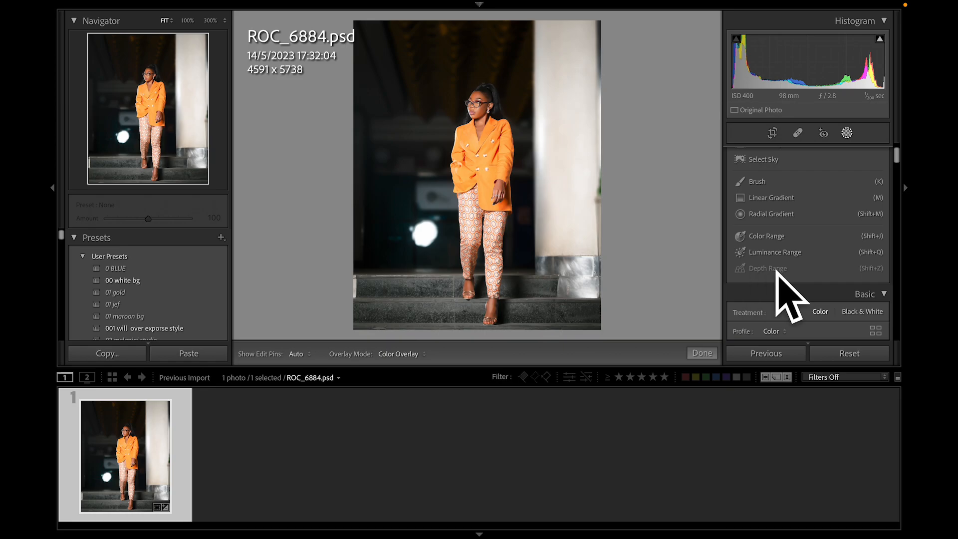
pyautogui.scroll(-2, 808, 277)
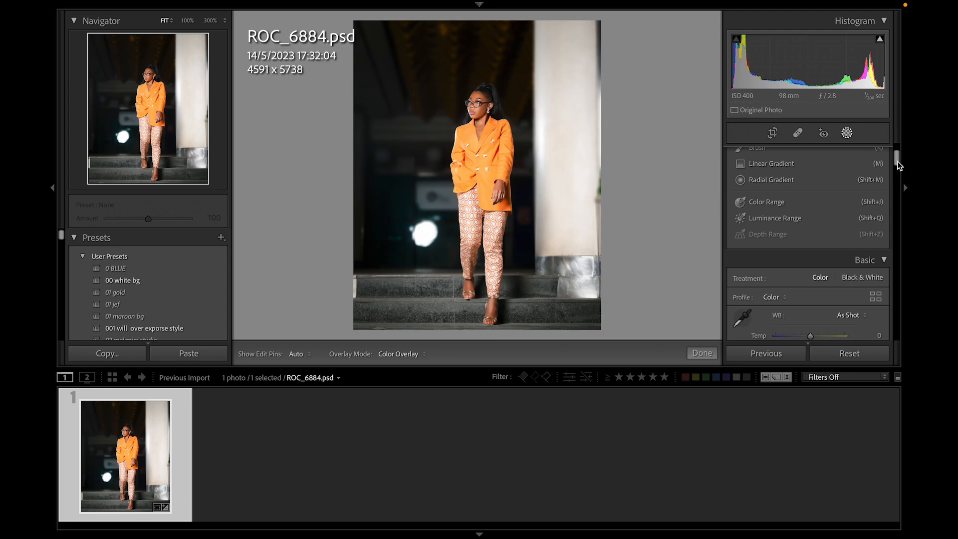
pyautogui.moveTo(896, 164); pyautogui.dragTo(897, 152)
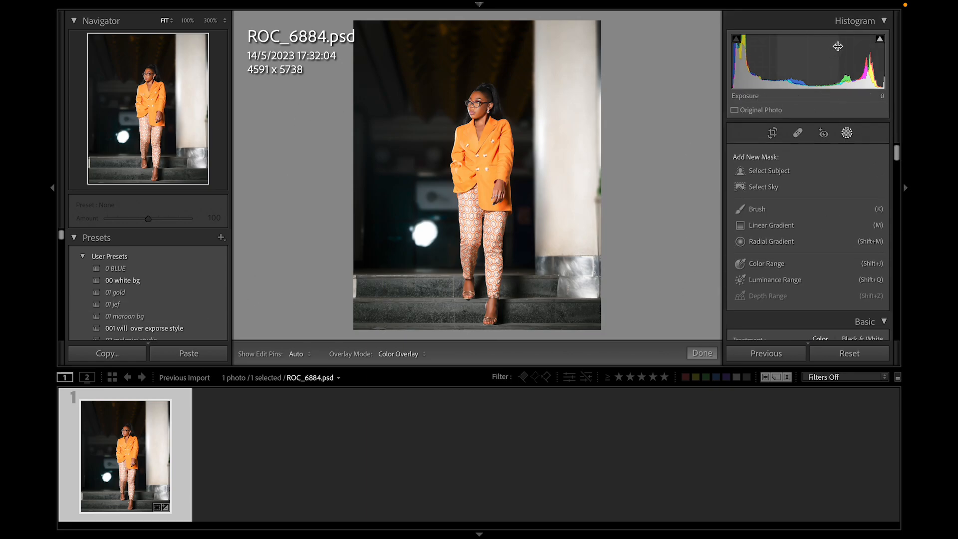
pyautogui.moveTo(896, 154); pyautogui.dragTo(894, 151)
pyautogui.click(775, 132)
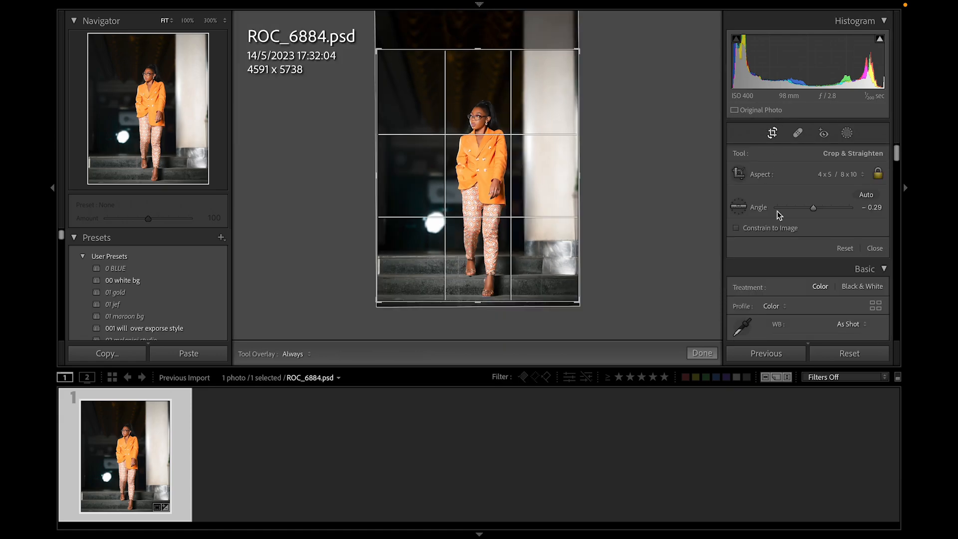
pyautogui.click(702, 354)
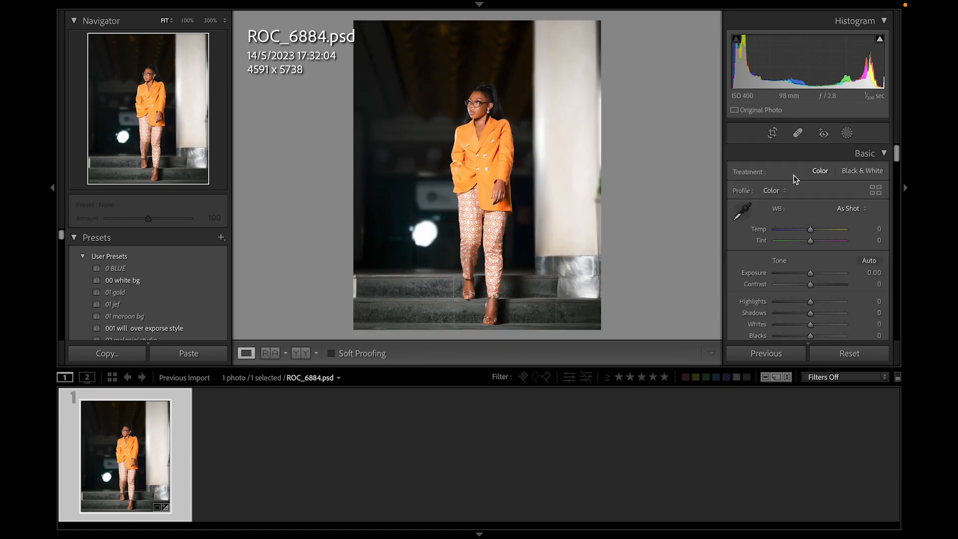
# Show the before and after versions side by side and compare the woman's face at 300% and the whole photo.
pyautogui.click(313, 352)
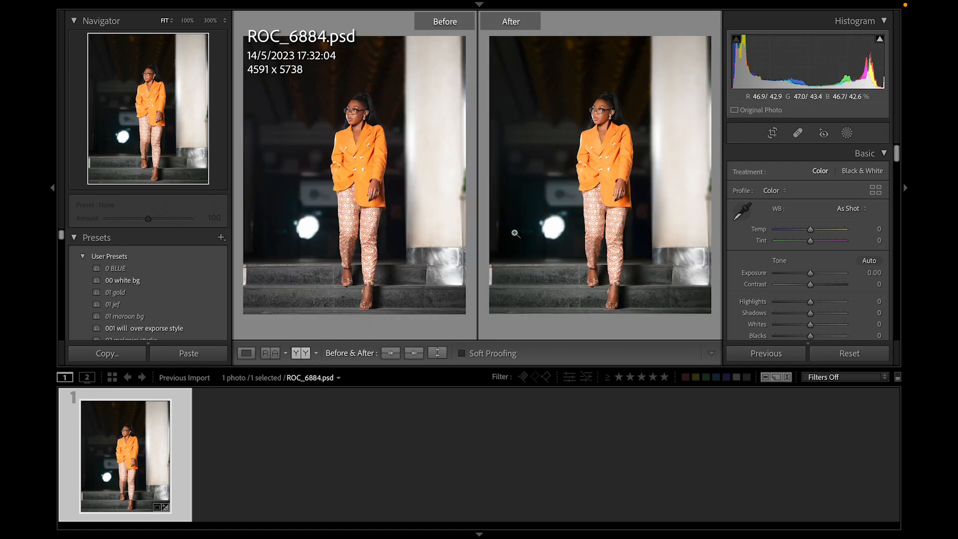
pyautogui.click(354, 124)
pyautogui.moveTo(383, 123); pyautogui.dragTo(391, 346)
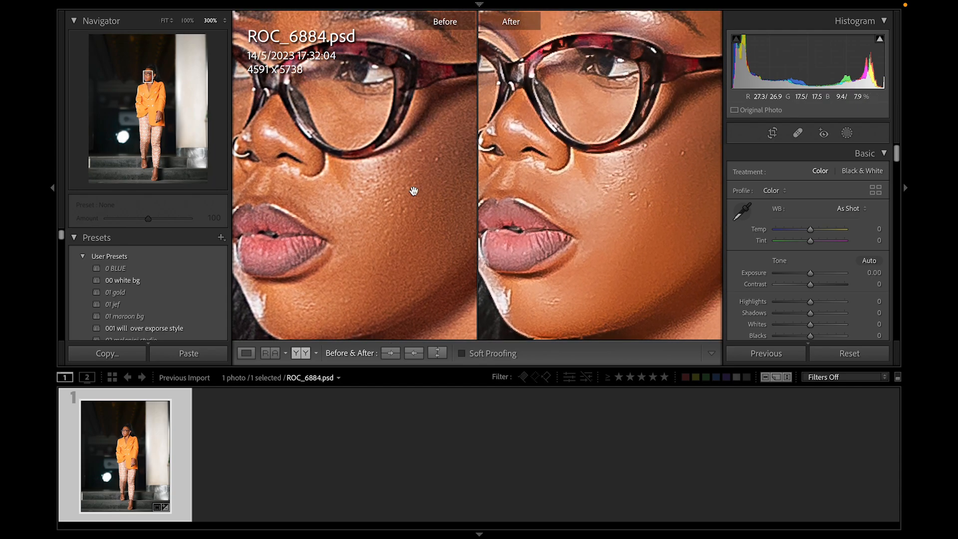
pyautogui.click(627, 215)
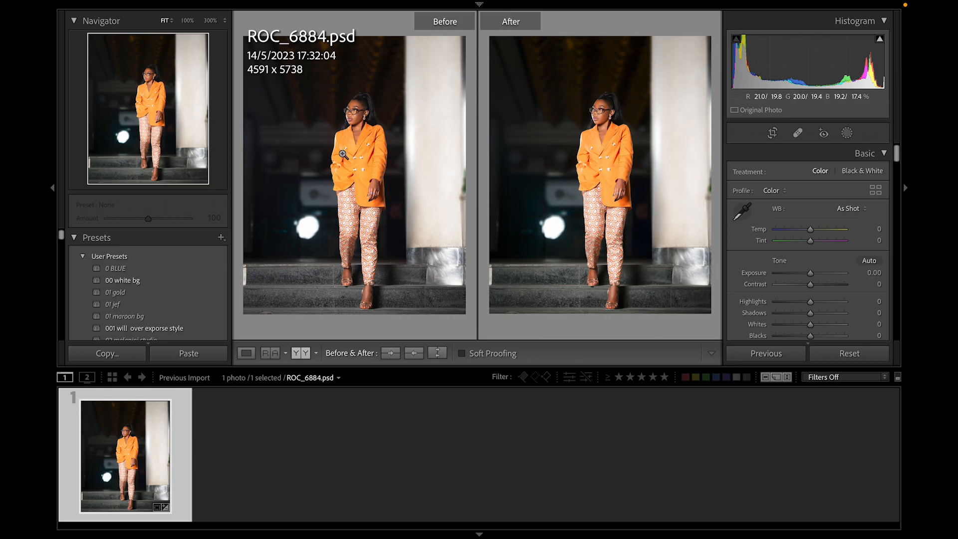
pyautogui.click(609, 153)
pyautogui.click(609, 153)
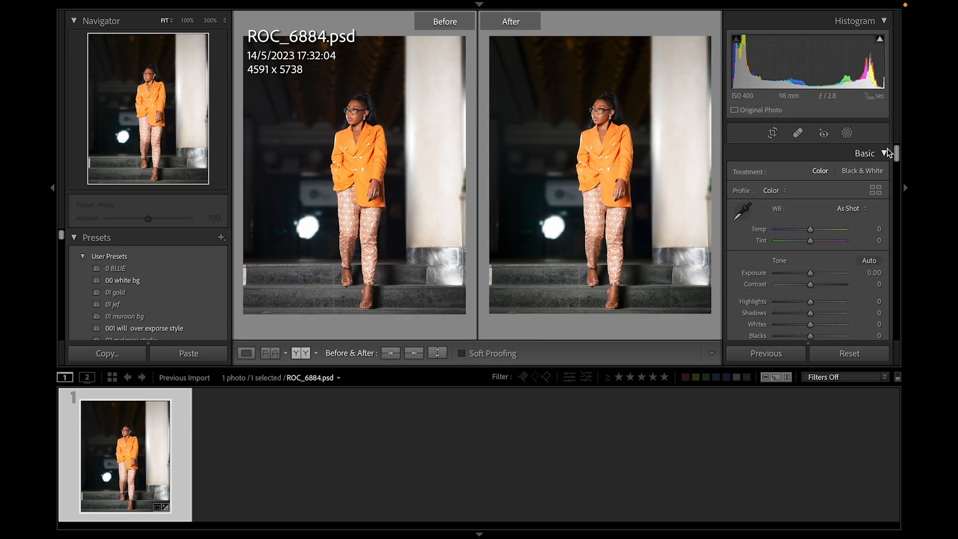
# Look through the tone curve, HSL, color grading and calibration settings beside the before and after comparison.
pyautogui.moveTo(897, 151); pyautogui.dragTo(884, 172)
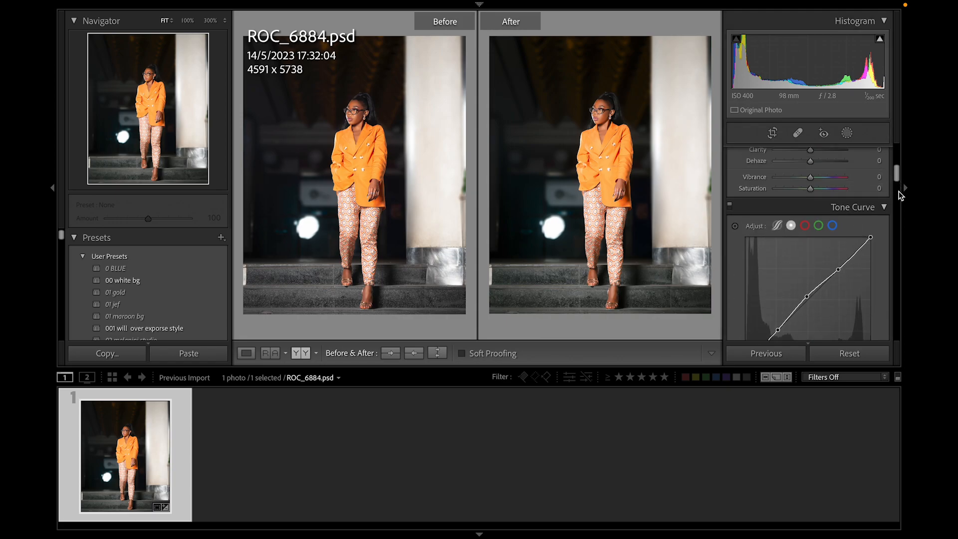
pyautogui.scroll(-3, 898, 191)
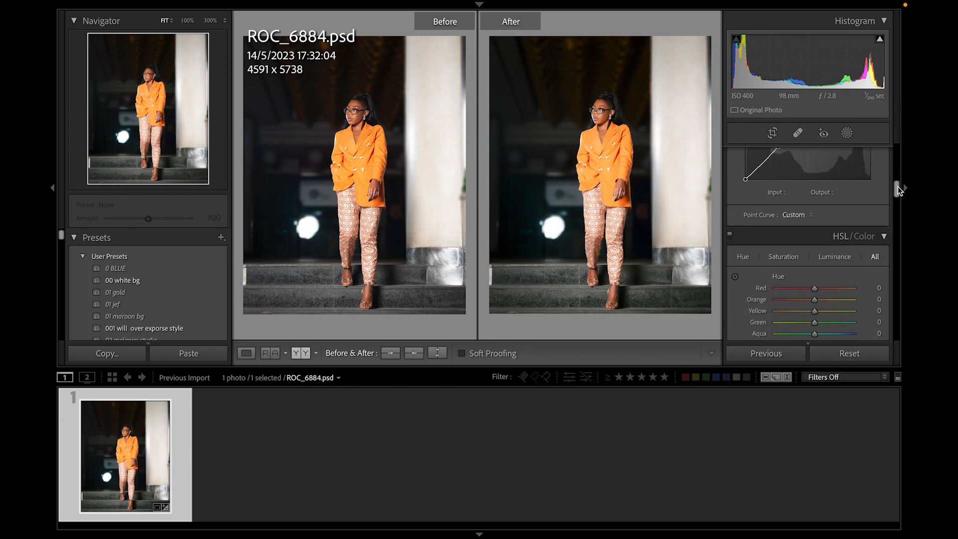
pyautogui.moveTo(897, 186); pyautogui.dragTo(894, 228)
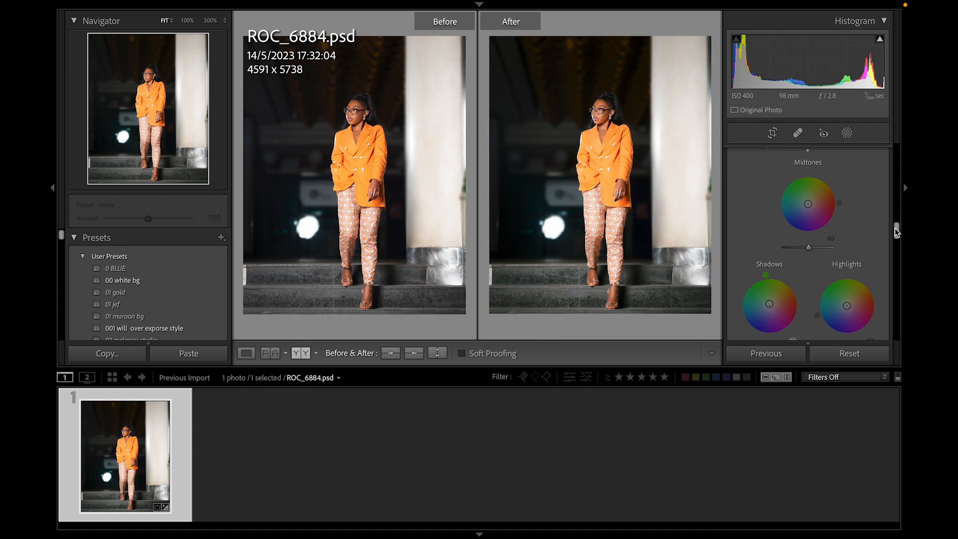
pyautogui.moveTo(894, 229); pyautogui.dragTo(840, 339)
pyautogui.moveTo(459, 5)
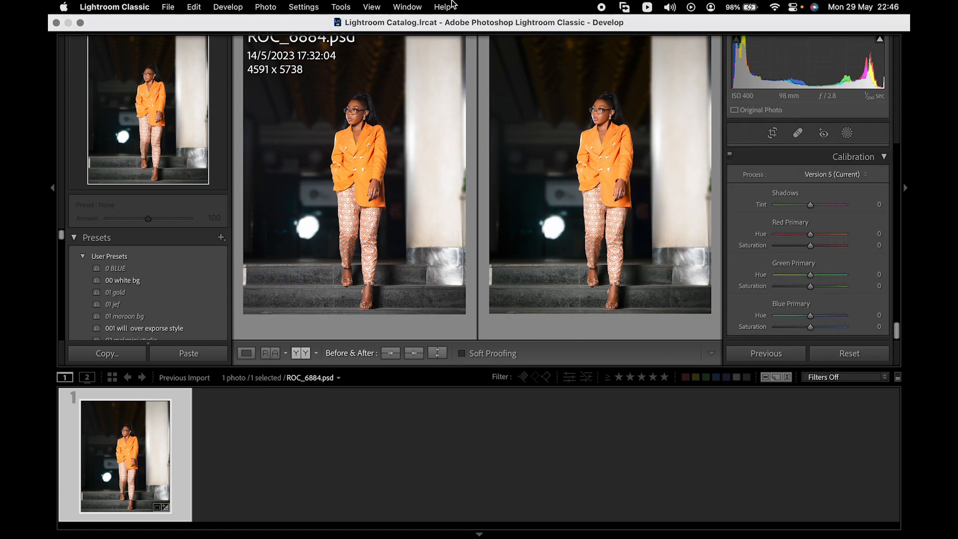